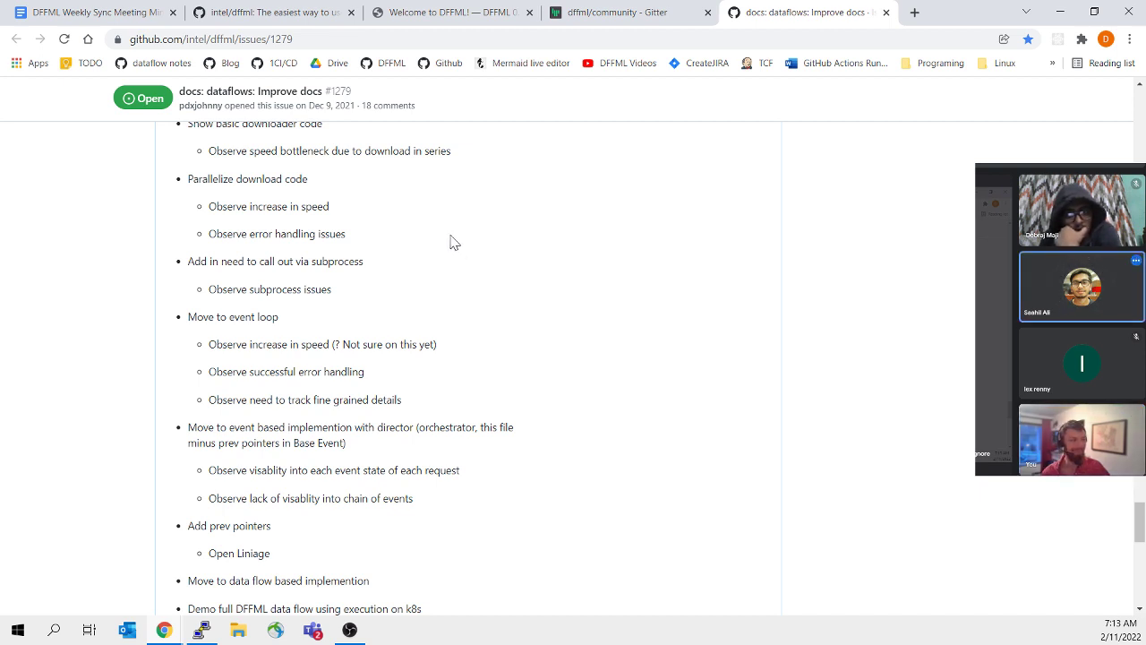
# Step: Examine the "Notes from work in progress tutorial" comment in issue #1279, from its metrics paragraphs down to the downloader outline
pyautogui.scroll(1, 452, 242)
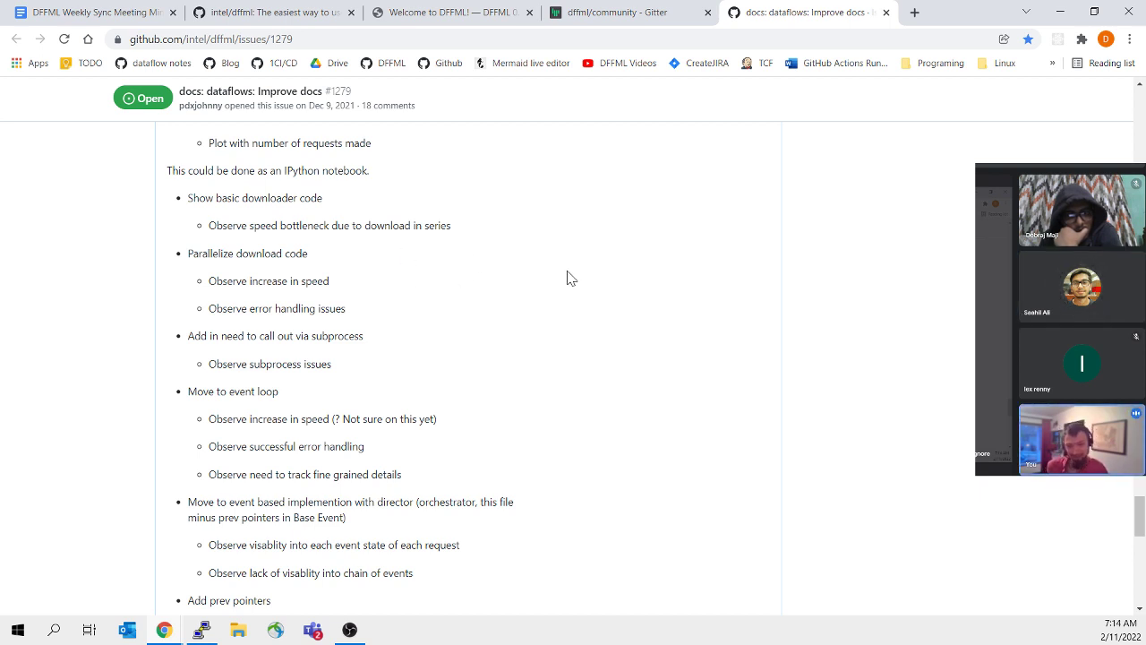
pyautogui.scroll(-2, 579, 273)
pyautogui.scroll(1, 573, 274)
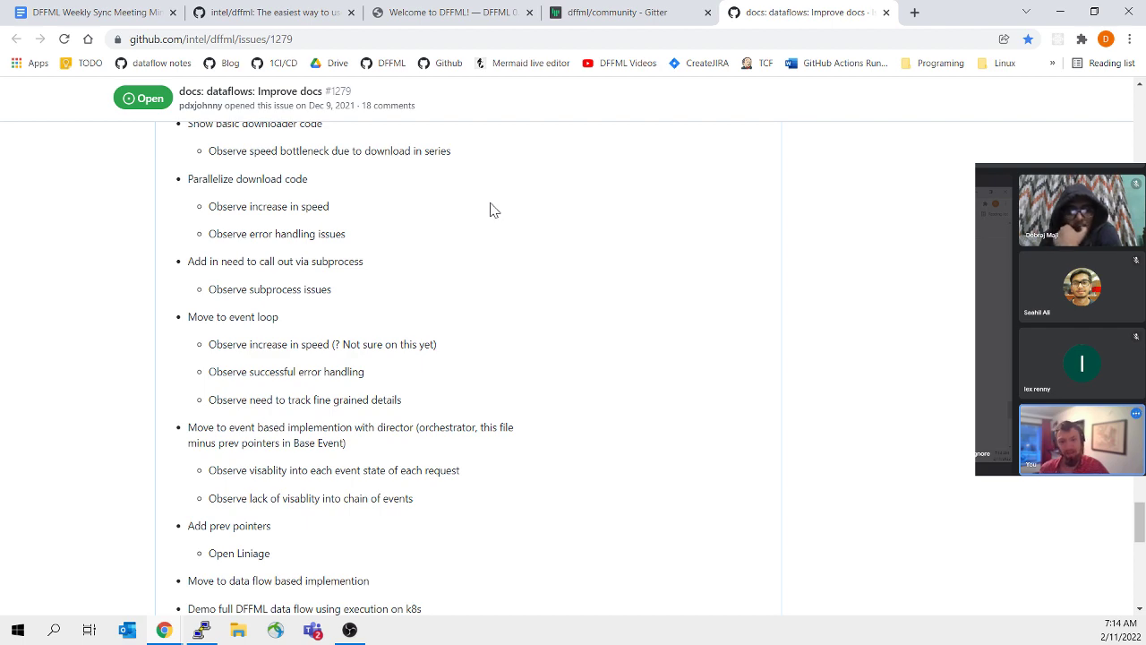
pyautogui.scroll(4, 452, 295)
pyautogui.scroll(6, 451, 298)
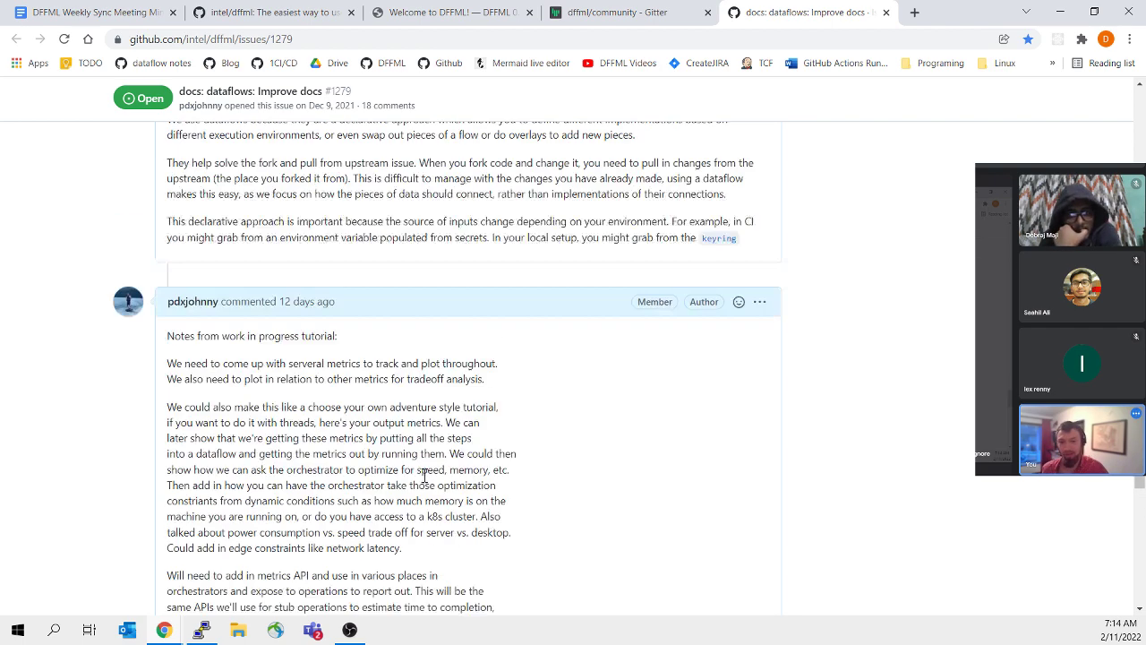
pyautogui.scroll(-4, 230, 244)
pyautogui.moveTo(161, 244); pyautogui.dragTo(536, 445)
pyautogui.click(253, 297)
pyautogui.scroll(-2, 535, 443)
pyautogui.click(553, 422)
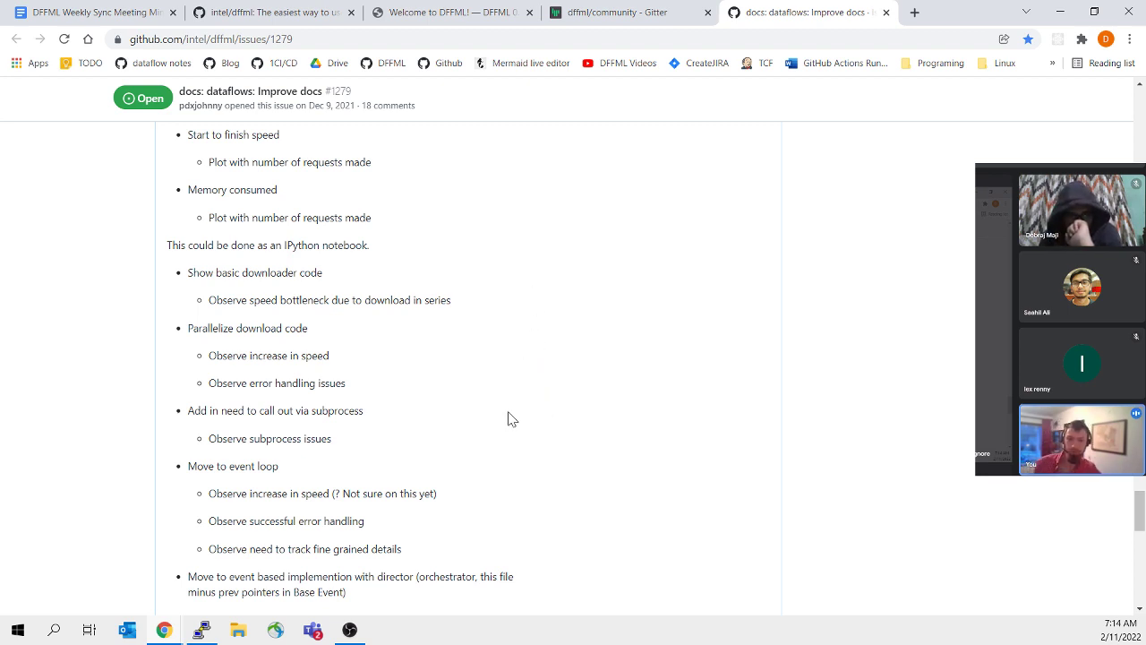
pyautogui.scroll(-1, 510, 408)
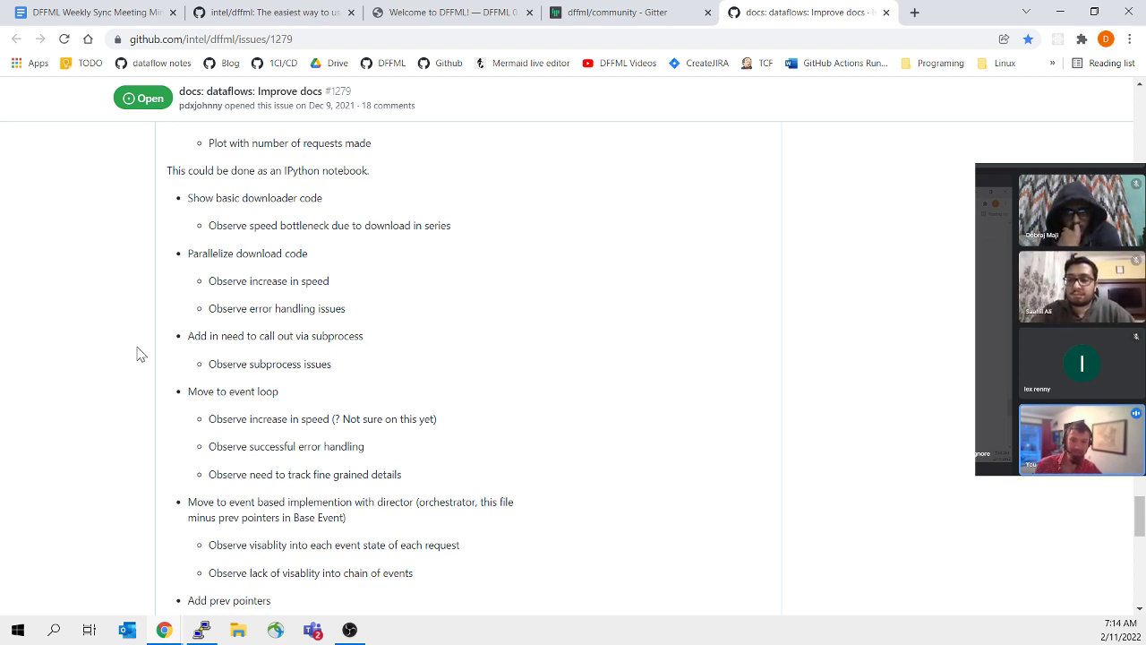
# Step: Highlight and review the outline item "Add in need to call out via subprocess" and its "Observe subprocess issues" sub-item
pyautogui.moveTo(205, 308); pyautogui.dragTo(456, 346)
pyautogui.click(452, 341)
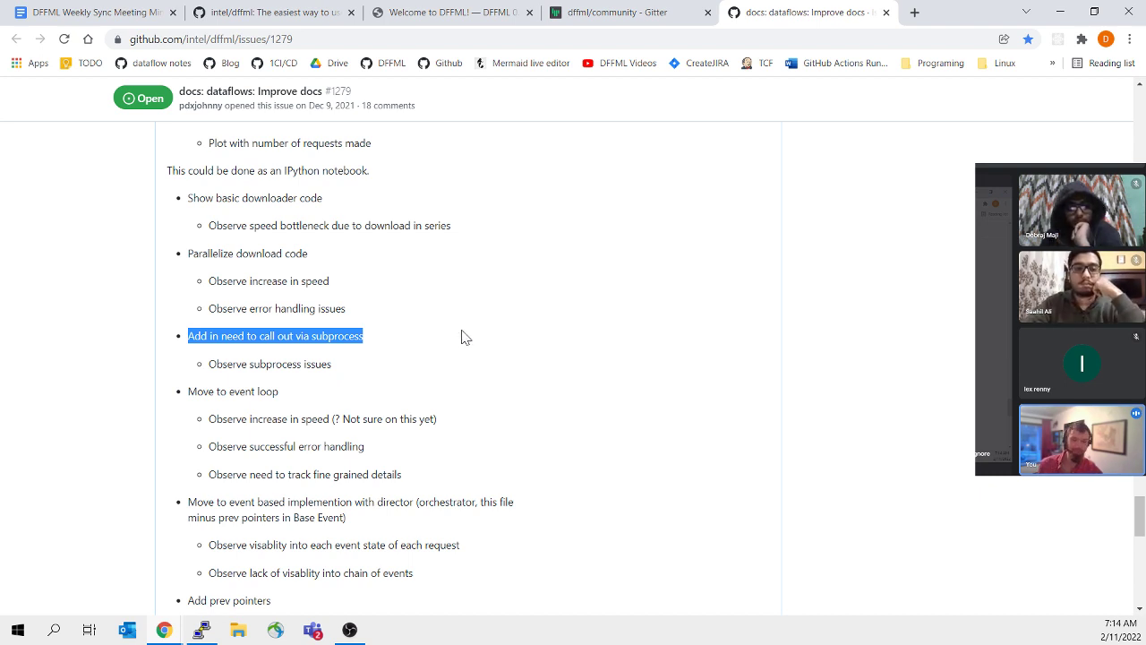
pyautogui.click(464, 316)
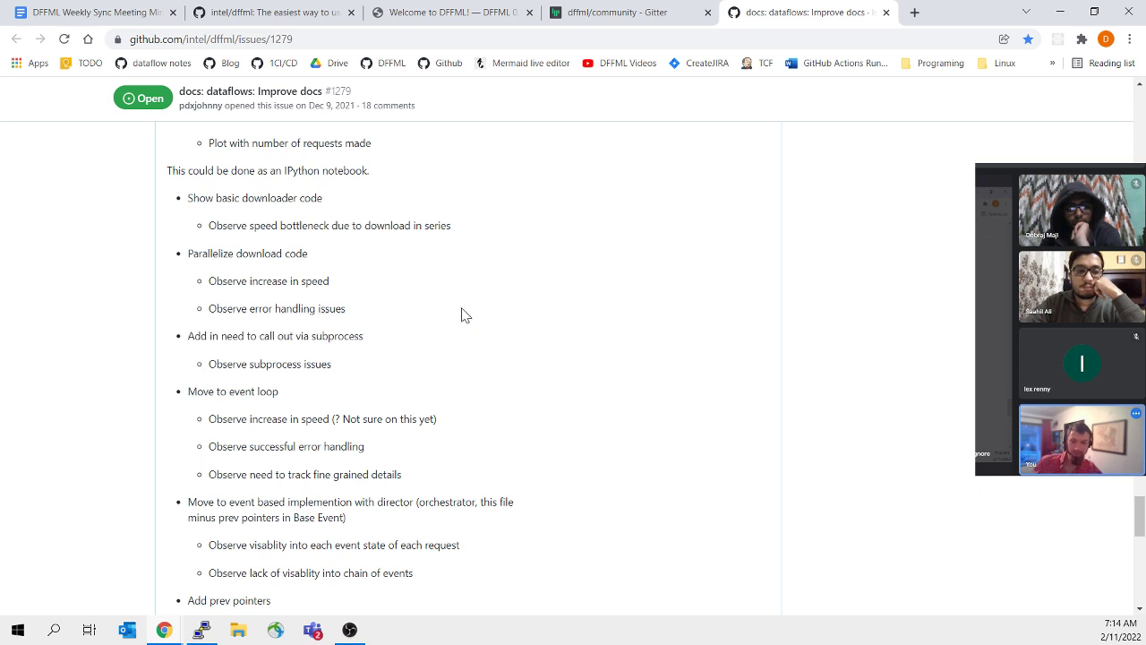
pyautogui.moveTo(349, 371); pyautogui.dragTo(189, 371)
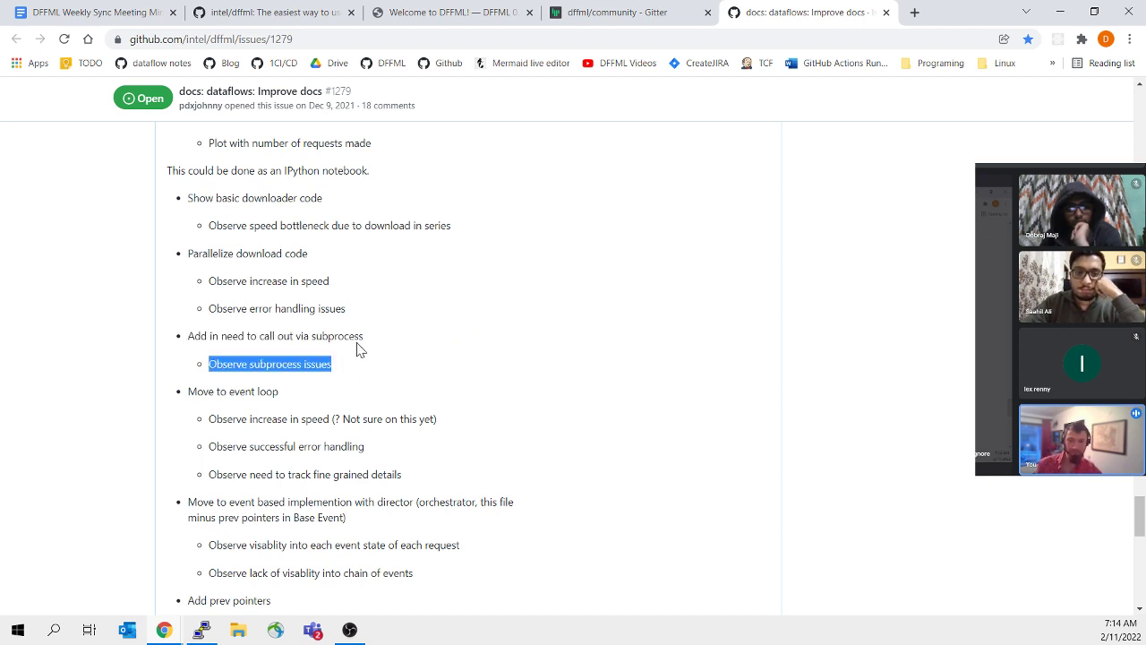
pyautogui.click(324, 363)
pyautogui.doubleClick(325, 363)
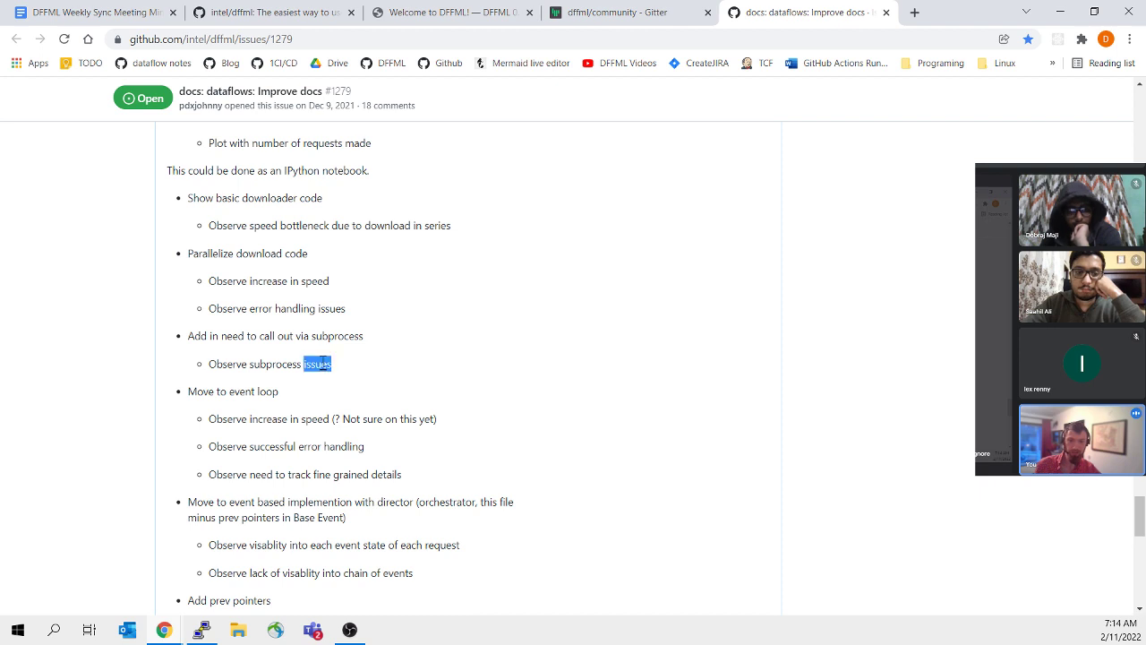
pyautogui.click(353, 371)
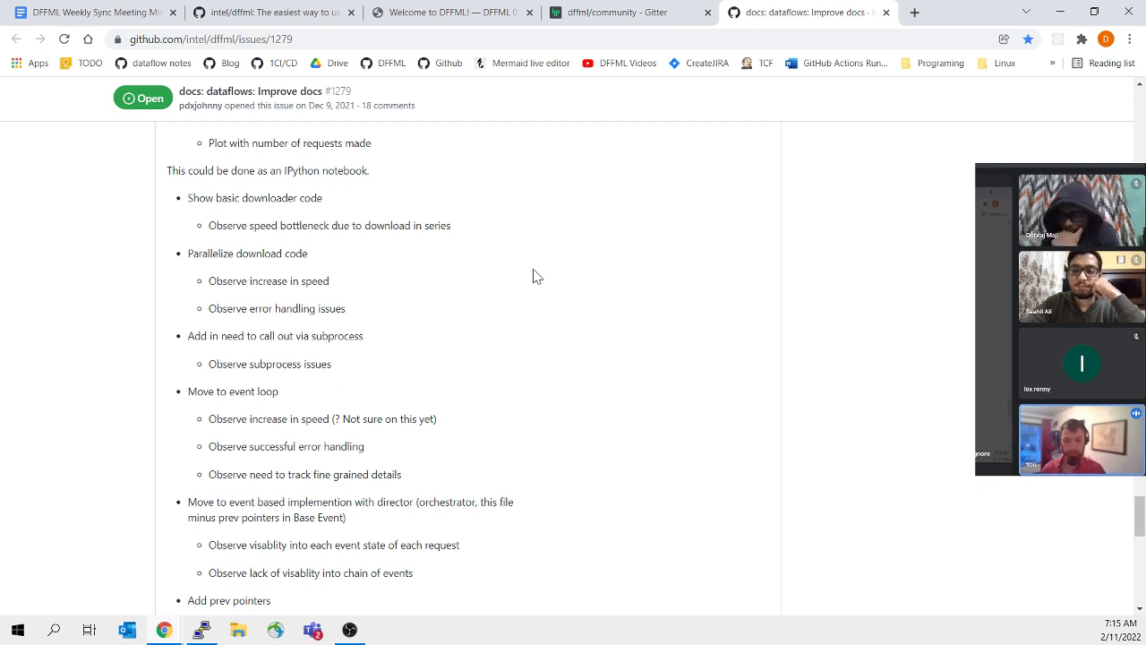
pyautogui.moveTo(315, 375); pyautogui.dragTo(179, 332)
pyautogui.click(219, 331)
pyautogui.moveTo(394, 356); pyautogui.dragTo(166, 332)
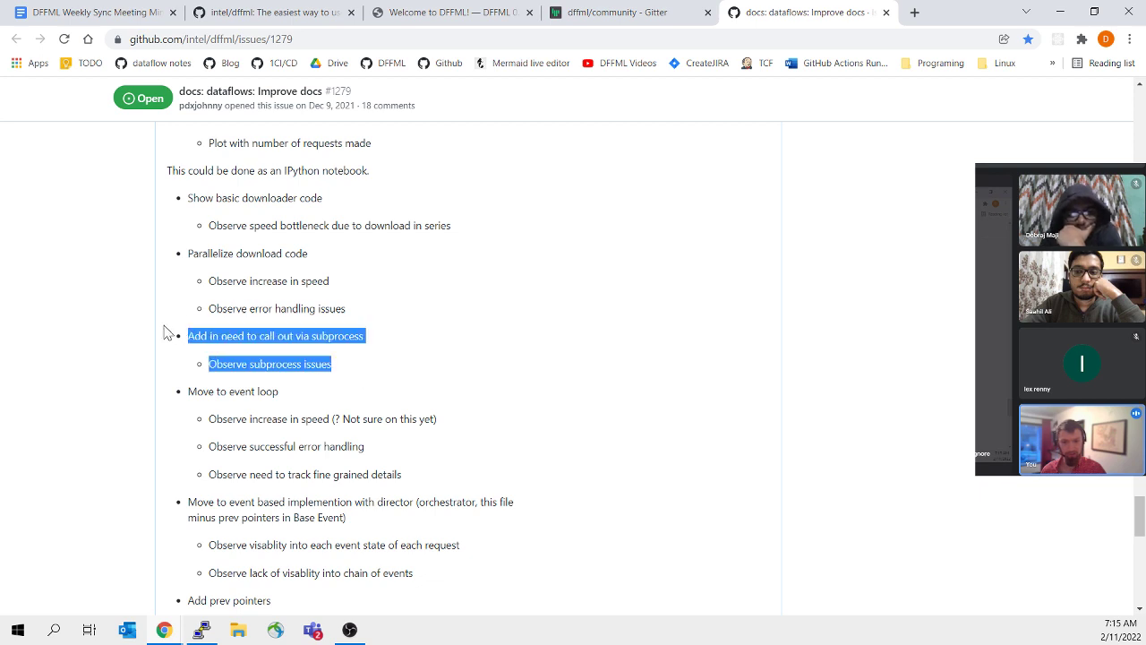
pyautogui.click(162, 331)
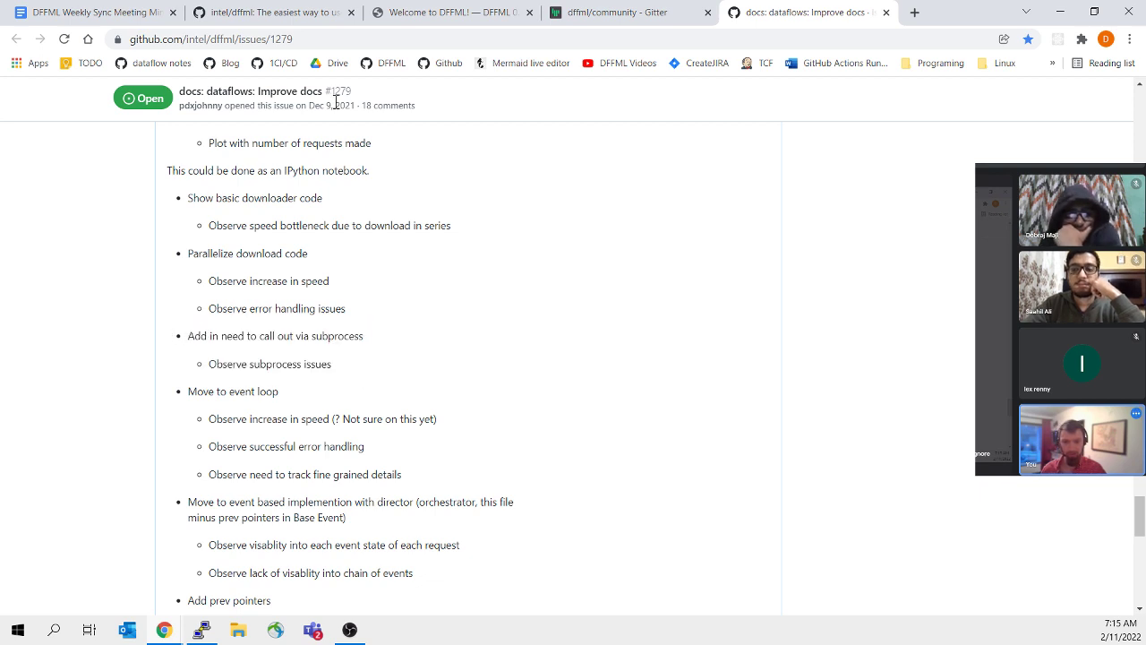
# Step: Highlight and review the "Move to event loop" item and its "Observe successful error handling" sub-item
pyautogui.moveTo(178, 391); pyautogui.dragTo(424, 399)
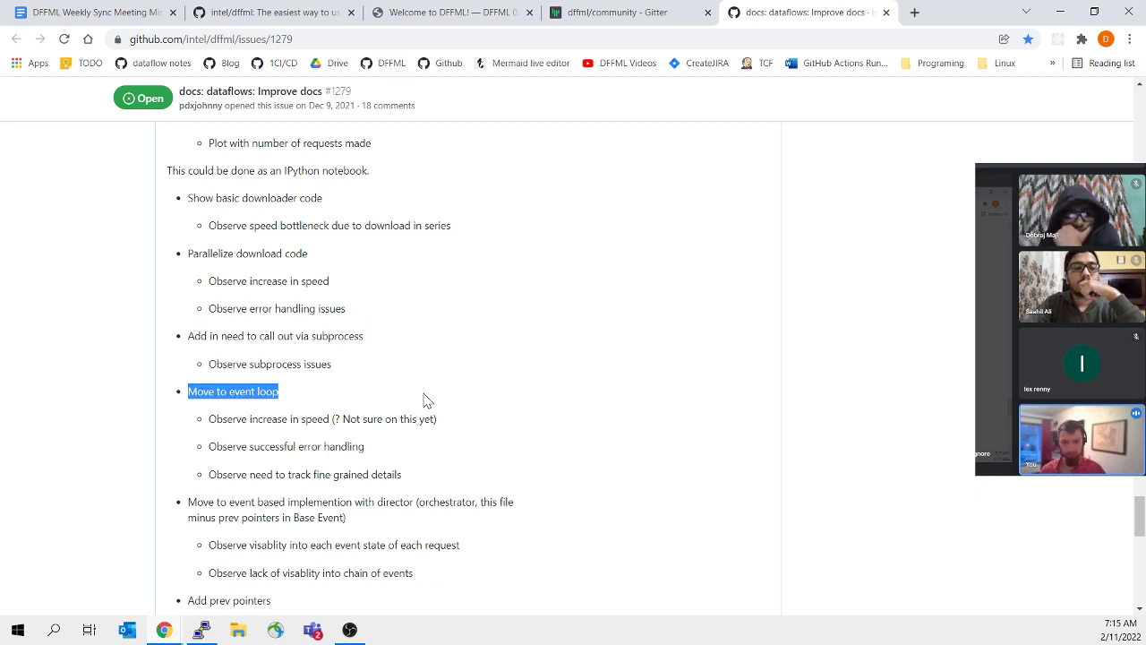
pyautogui.click(424, 400)
pyautogui.scroll(-2, 425, 399)
pyautogui.moveTo(208, 269); pyautogui.dragTo(229, 255)
pyautogui.click(472, 271)
pyautogui.rightClick(230, 255)
pyautogui.click(219, 231)
pyautogui.tripleClick(507, 302)
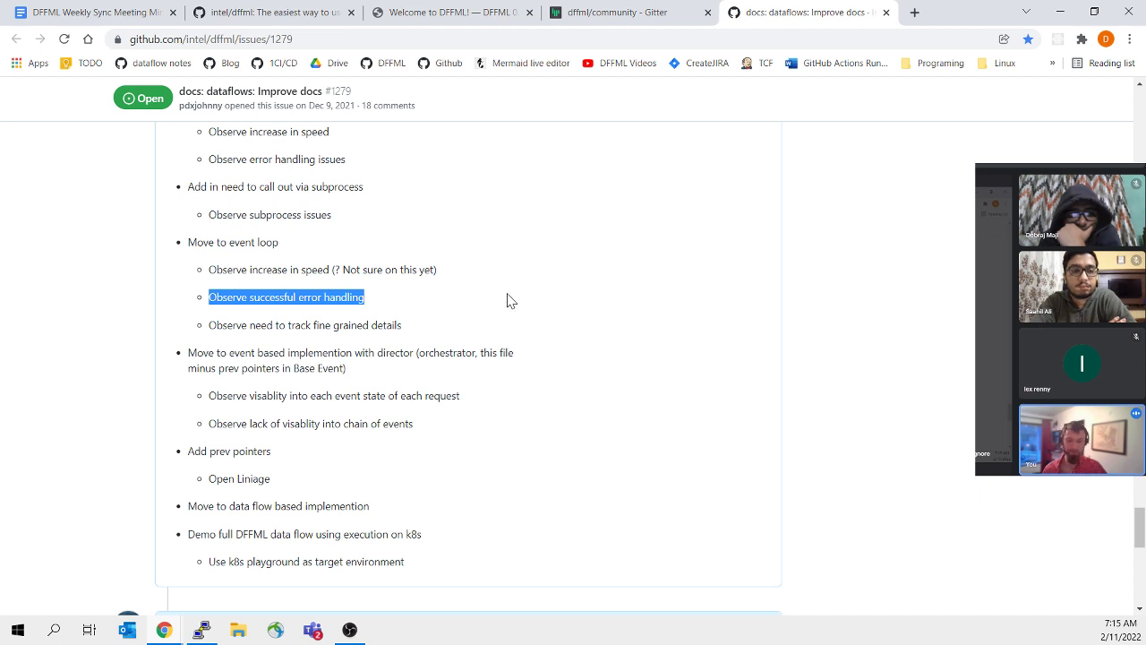
pyautogui.click(527, 303)
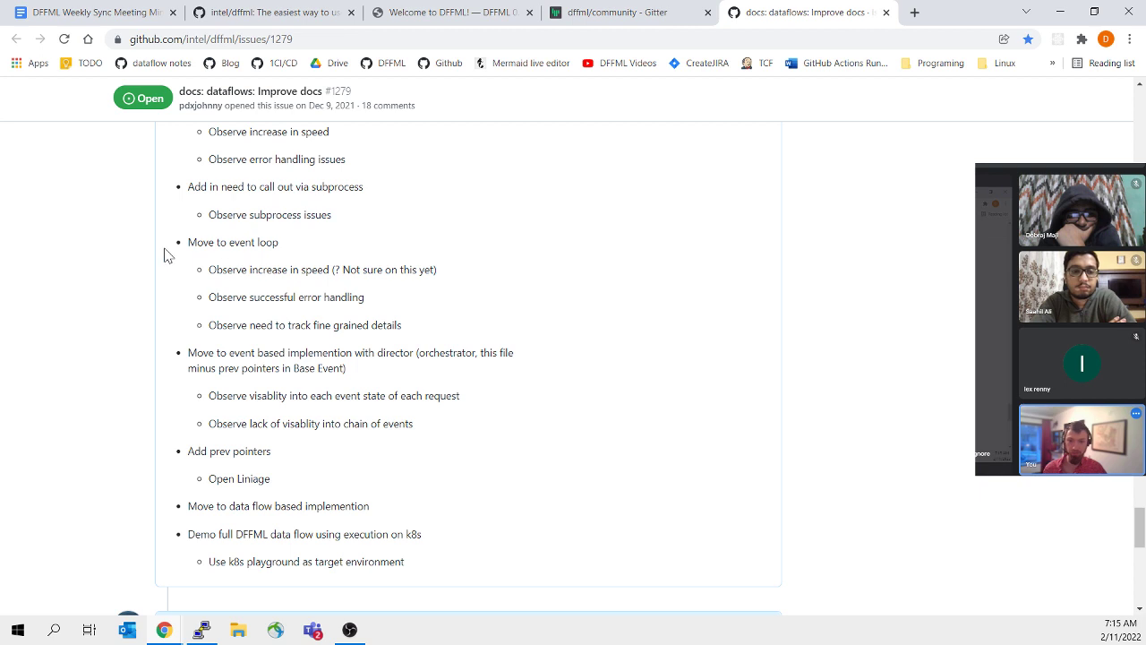
# Step: Compare the subprocess item with the event loop item and its sub-item on tracking fine grained details
pyautogui.moveTo(213, 186); pyautogui.dragTo(456, 205)
pyautogui.click(455, 212)
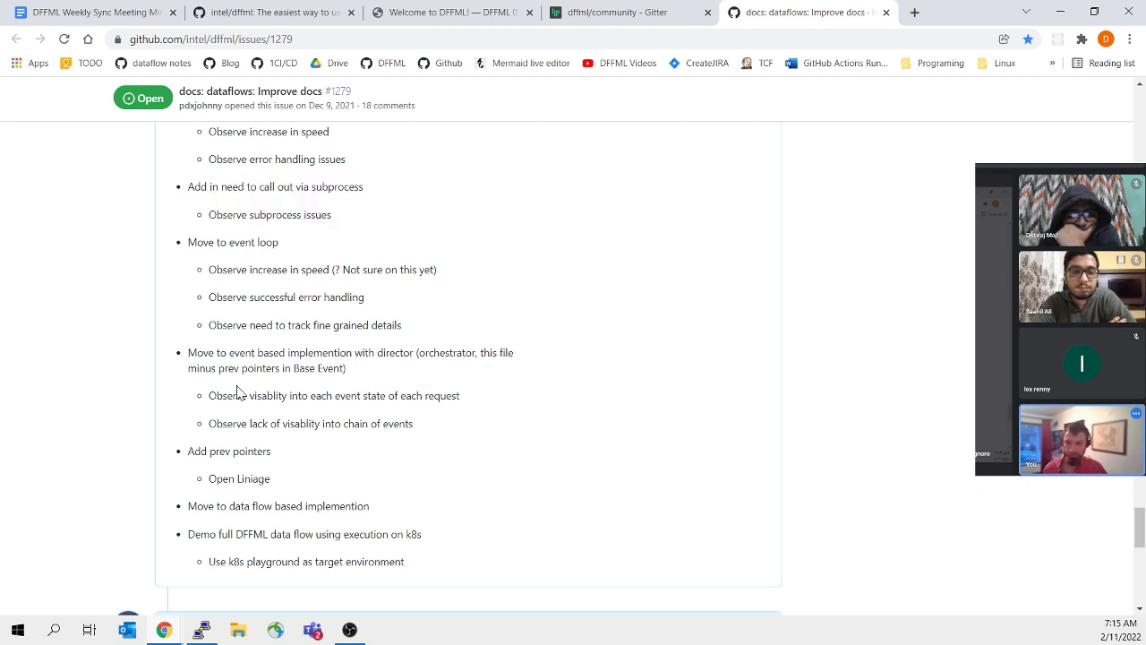
pyautogui.scroll(-1, 534, 403)
pyautogui.moveTo(198, 168); pyautogui.dragTo(369, 227)
pyautogui.click(374, 229)
pyautogui.moveTo(254, 266); pyautogui.dragTo(192, 251)
pyautogui.click(205, 254)
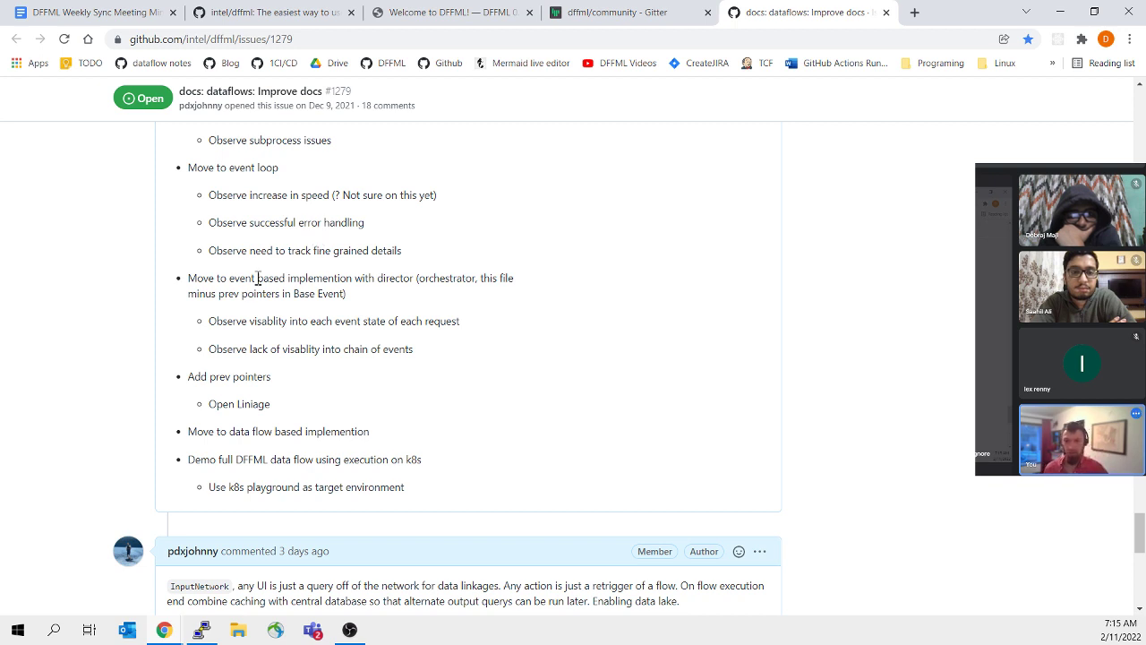
# Step: Highlight and review the outline item on moving to an event based implementation with a director
pyautogui.moveTo(197, 279); pyautogui.dragTo(473, 308)
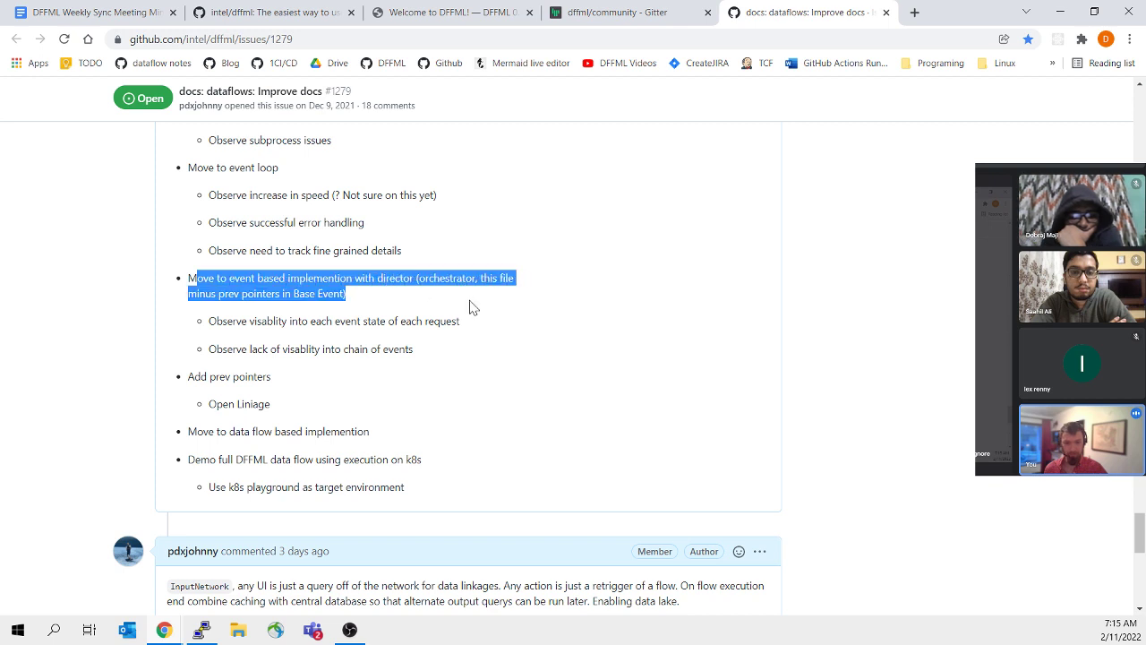
pyautogui.click(351, 283)
pyautogui.moveTo(181, 285); pyautogui.dragTo(415, 301)
pyautogui.click(415, 302)
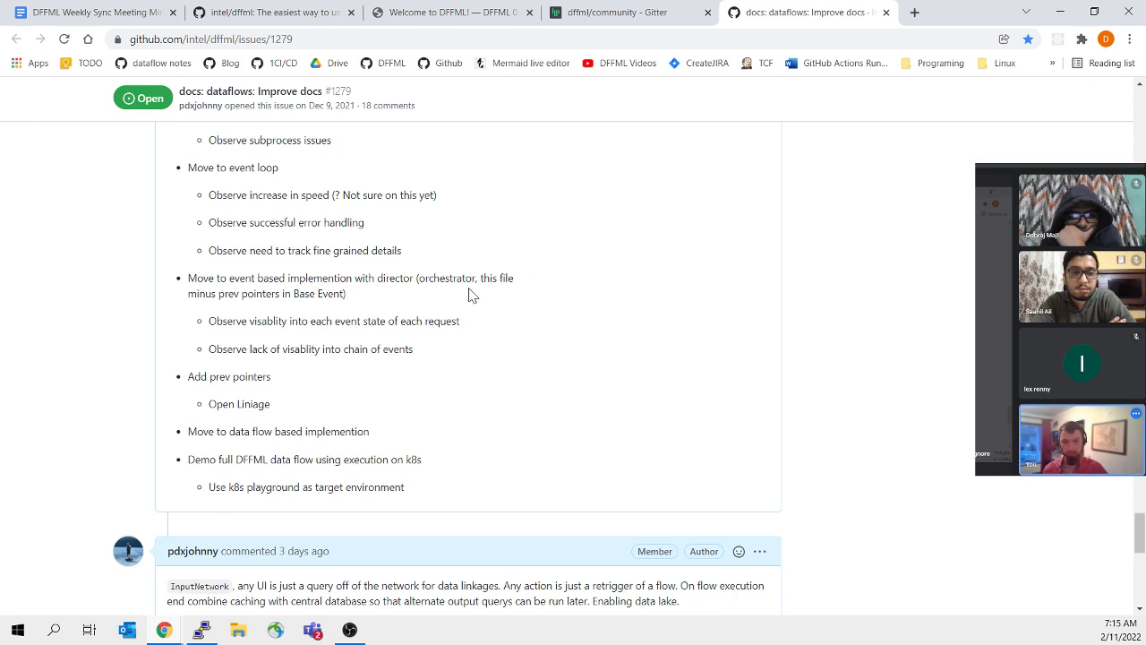
pyautogui.tripleClick(417, 278)
pyautogui.click(417, 306)
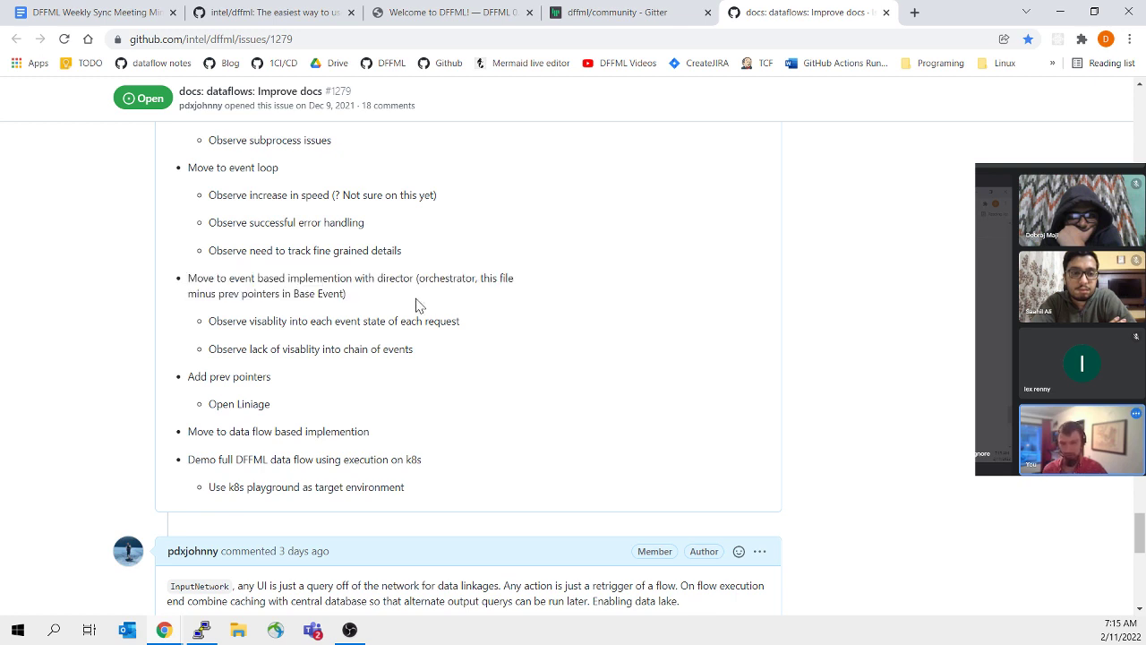
# Step: Review the sub-items on visibility into each request's event state and into the chain of events
pyautogui.tripleClick(473, 325)
pyautogui.click(475, 325)
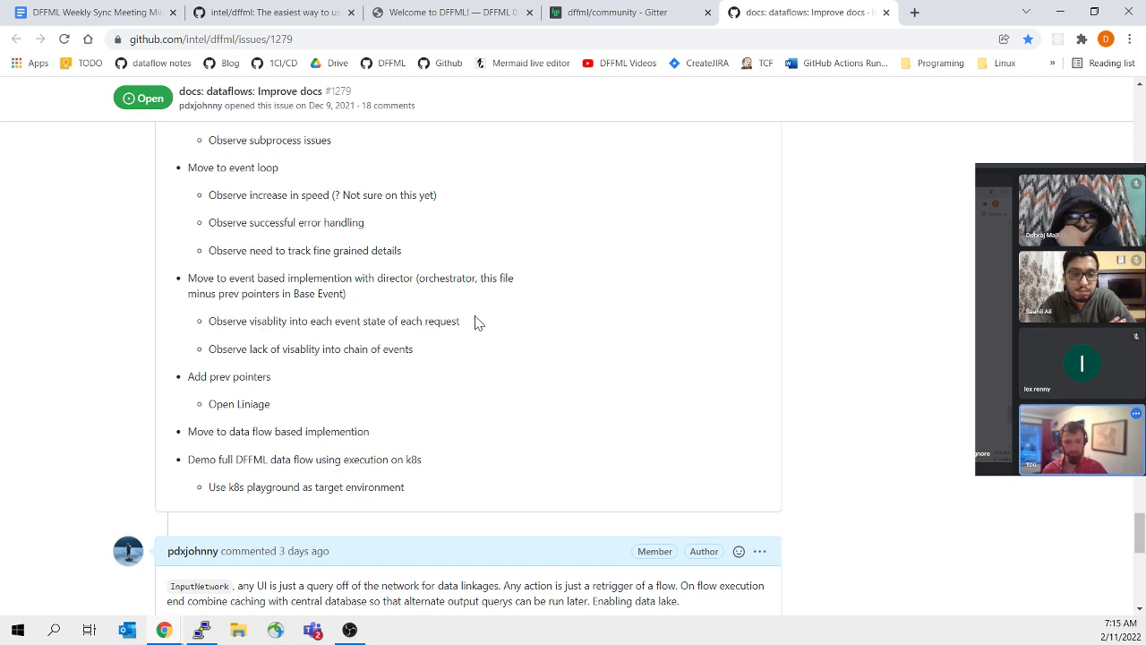
pyautogui.moveTo(487, 321); pyautogui.dragTo(208, 334)
pyautogui.click(486, 321)
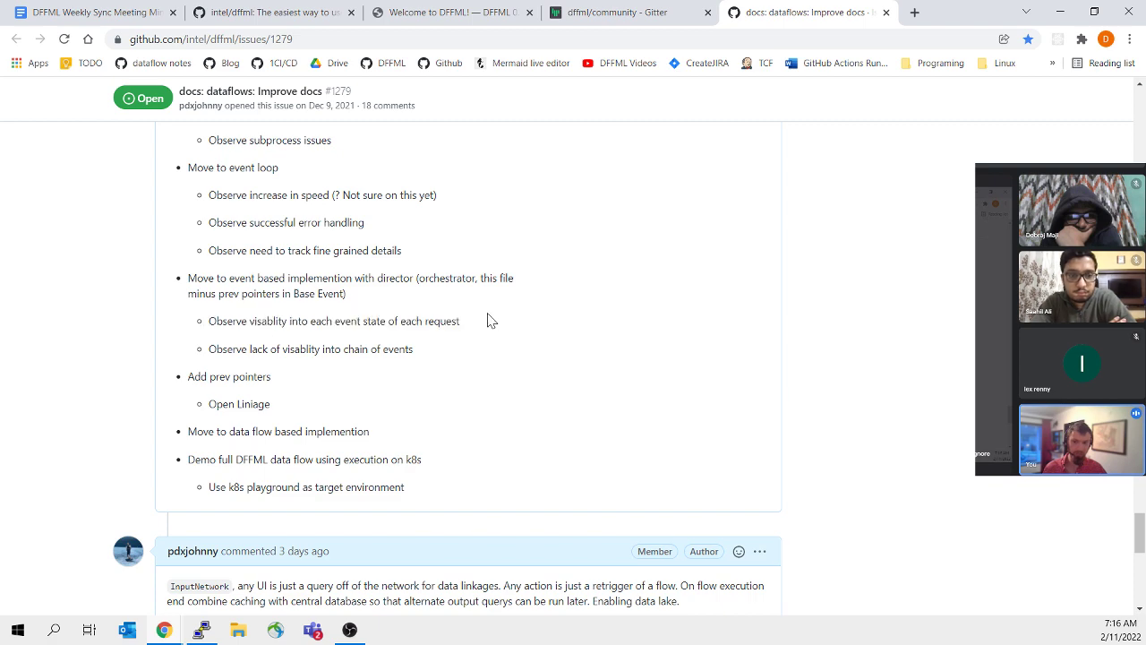
pyautogui.moveTo(473, 363); pyautogui.dragTo(529, 325)
pyautogui.click(528, 325)
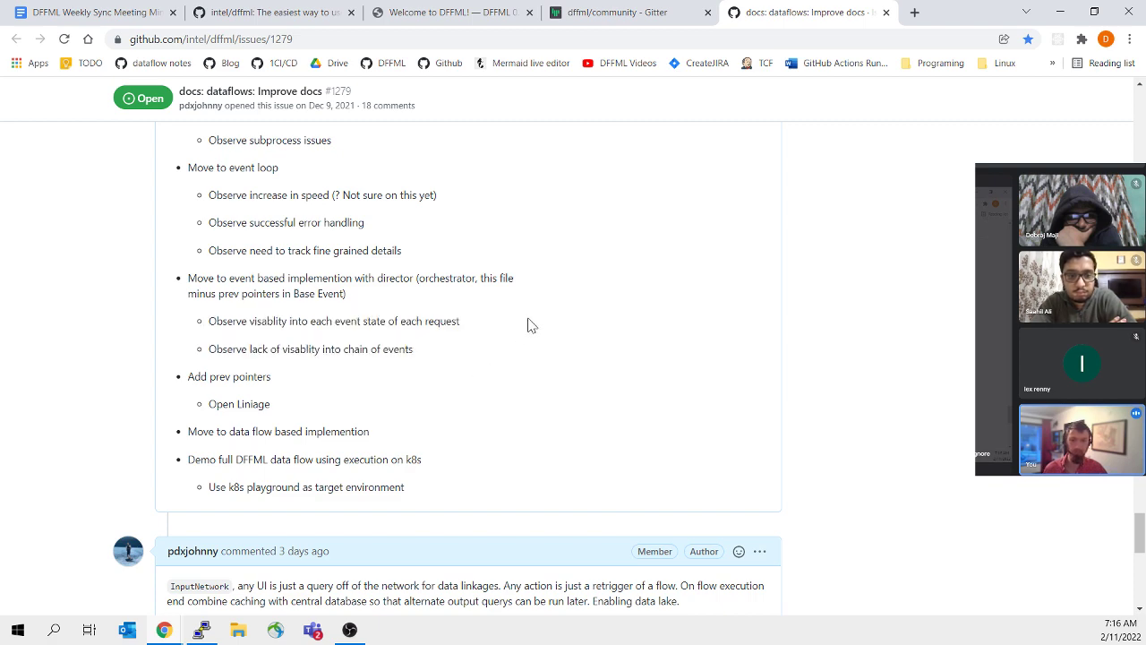
# Step: Highlight and review the outline item on moving to a data flow based implementation
pyautogui.scroll(-5, 529, 326)
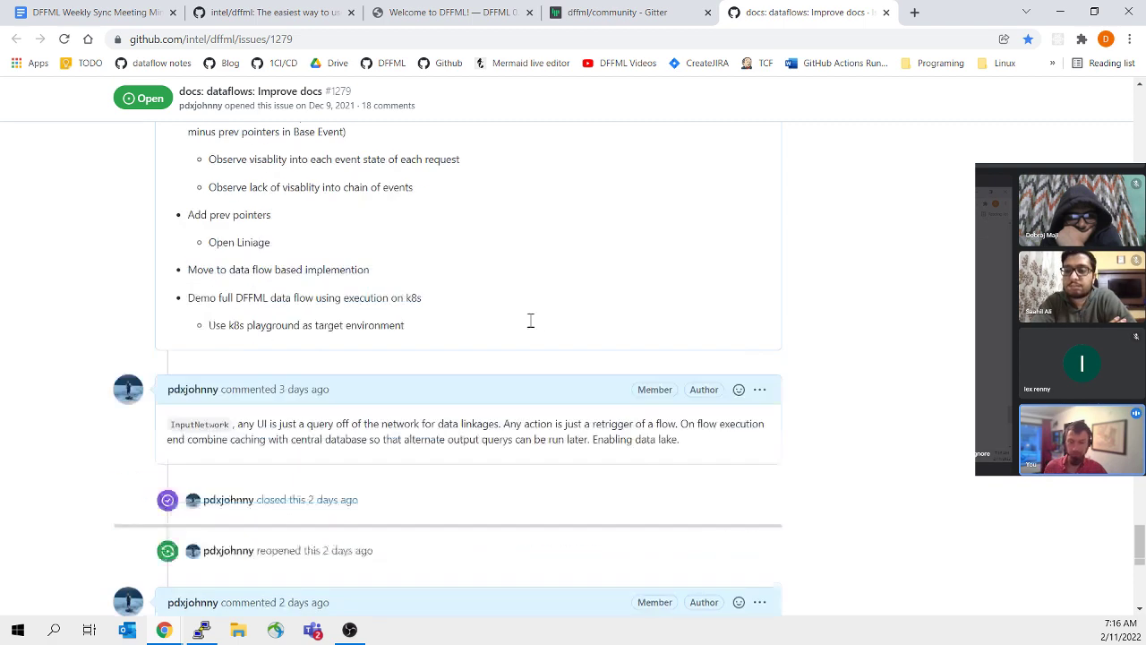
pyautogui.scroll(5, 508, 331)
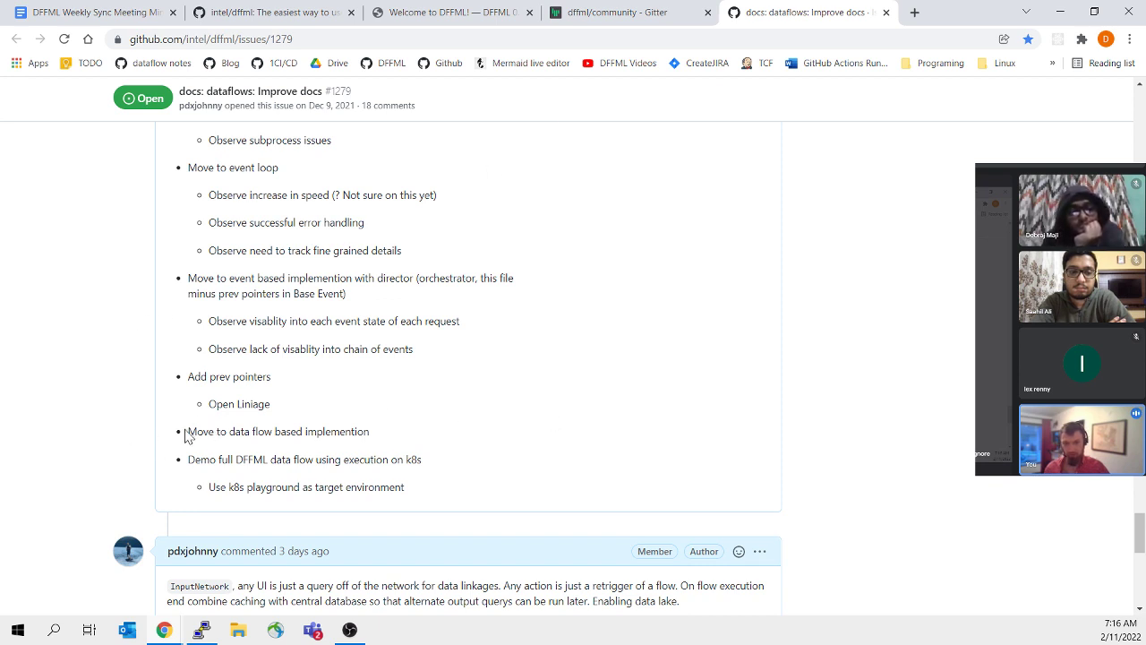
pyautogui.moveTo(433, 437); pyautogui.dragTo(150, 436)
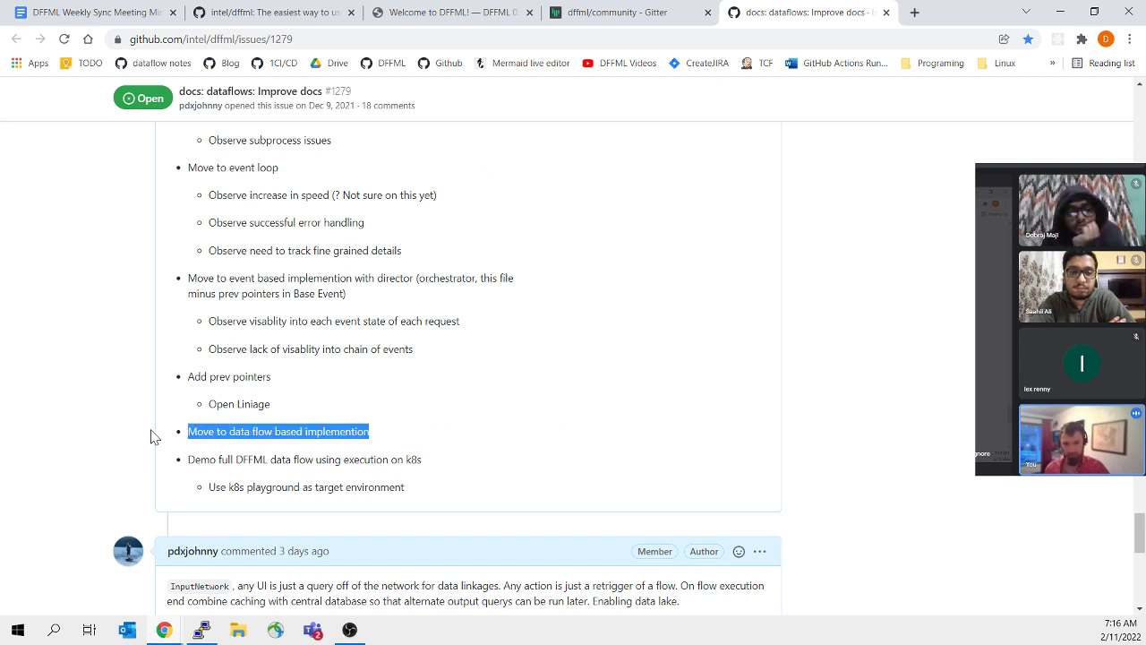
pyautogui.click(400, 409)
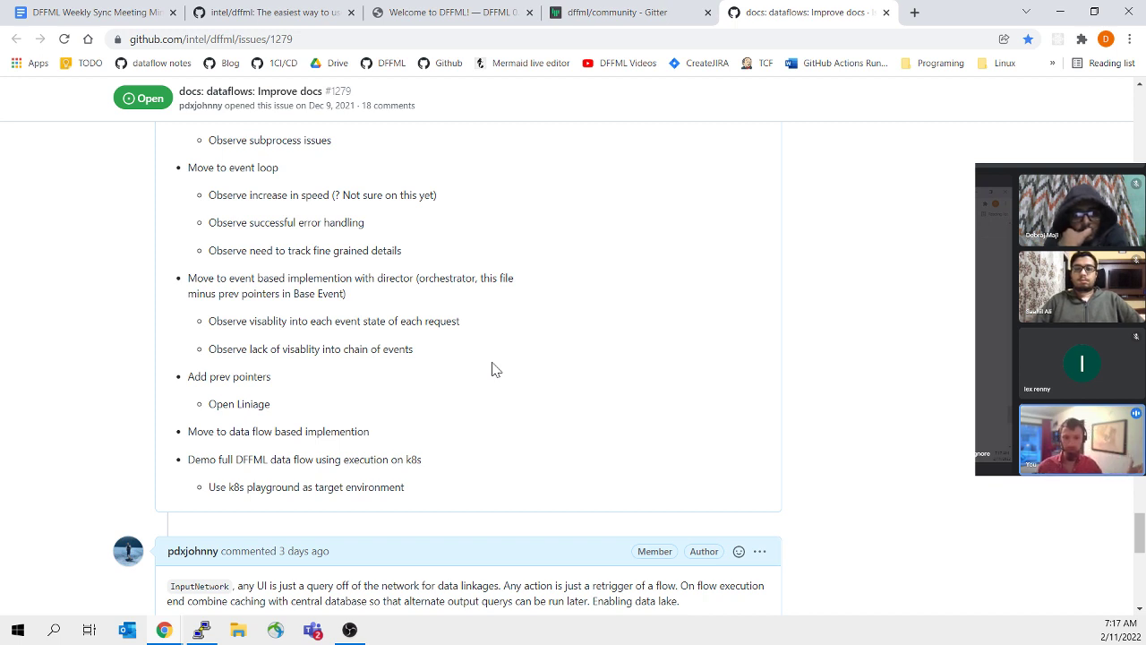
# Step: Look through the comments below the tutorial outline to the end of the issue and return to the outline
pyautogui.scroll(-3, 541, 340)
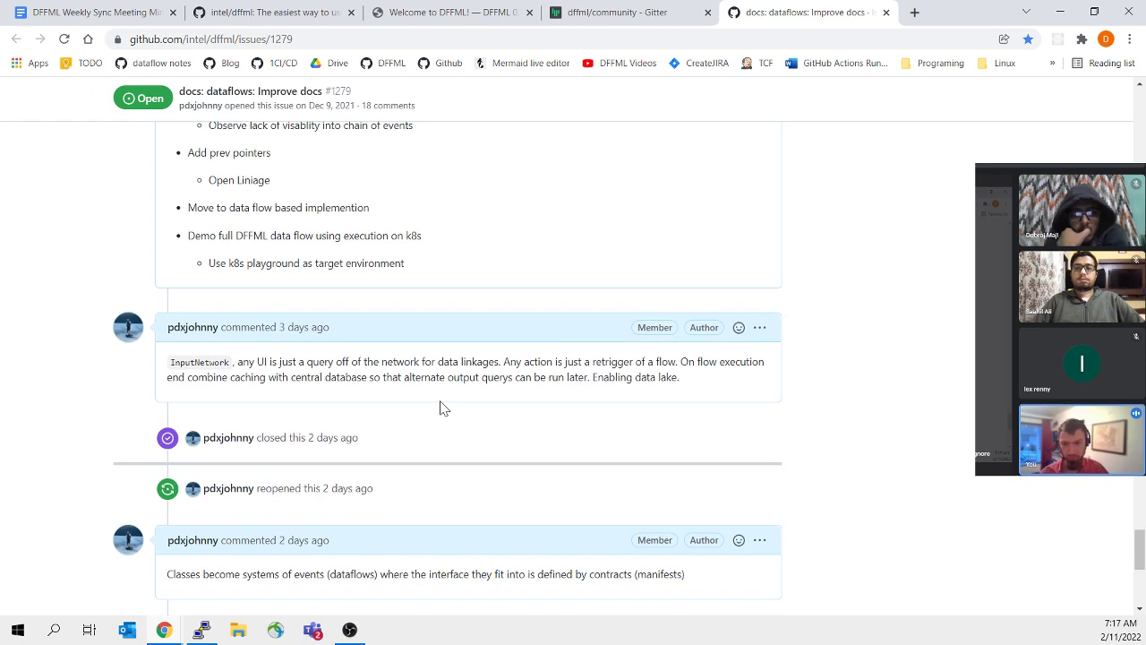
pyautogui.scroll(-5, 490, 370)
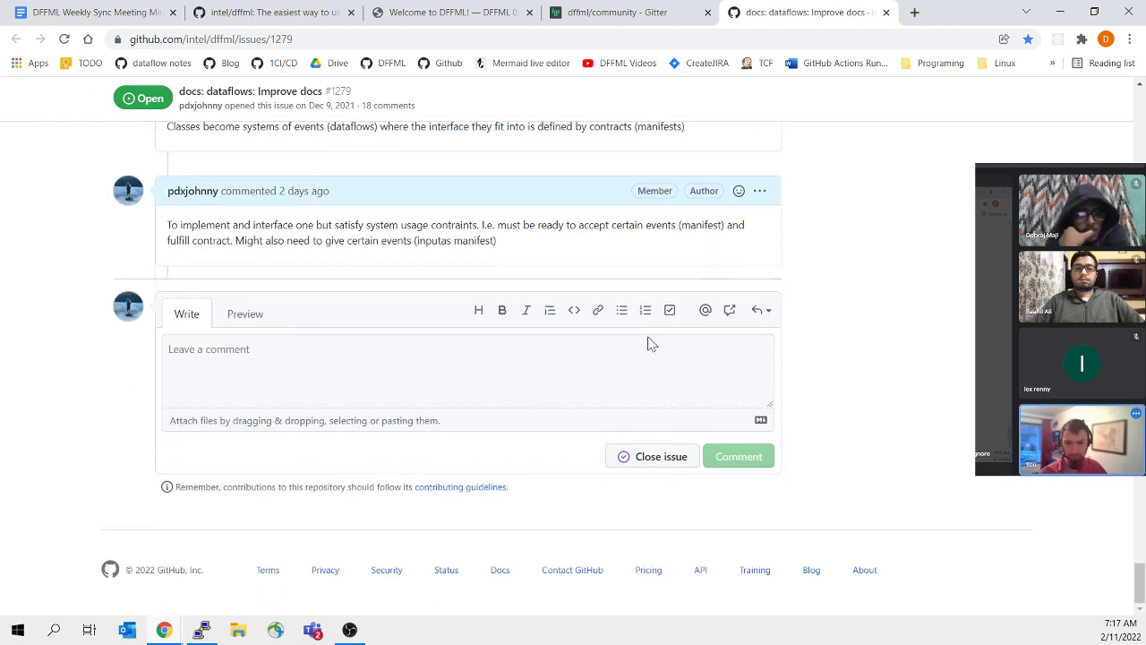
pyautogui.scroll(6, 496, 373)
pyautogui.scroll(3, 517, 383)
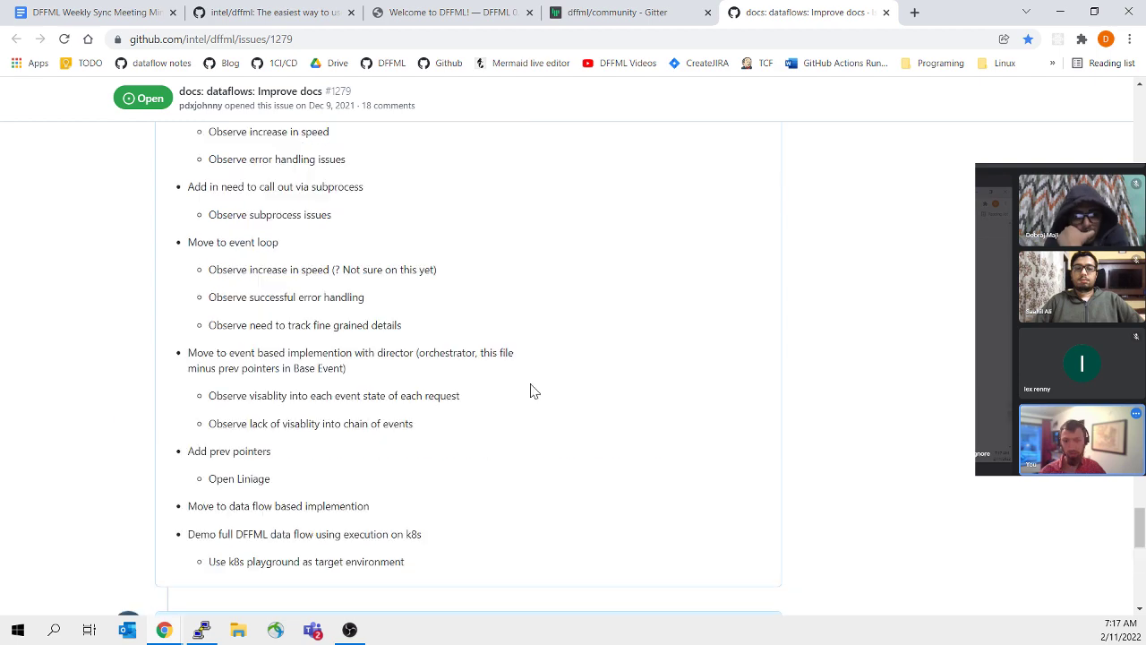
pyautogui.scroll(-4, 466, 483)
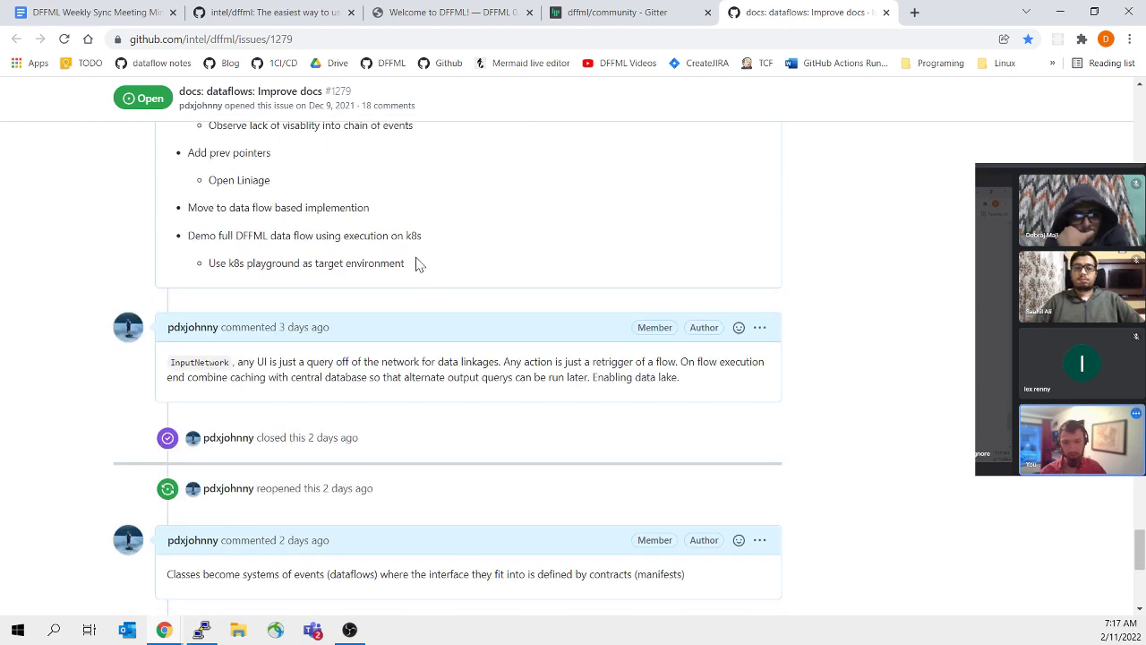
pyautogui.scroll(4, 417, 263)
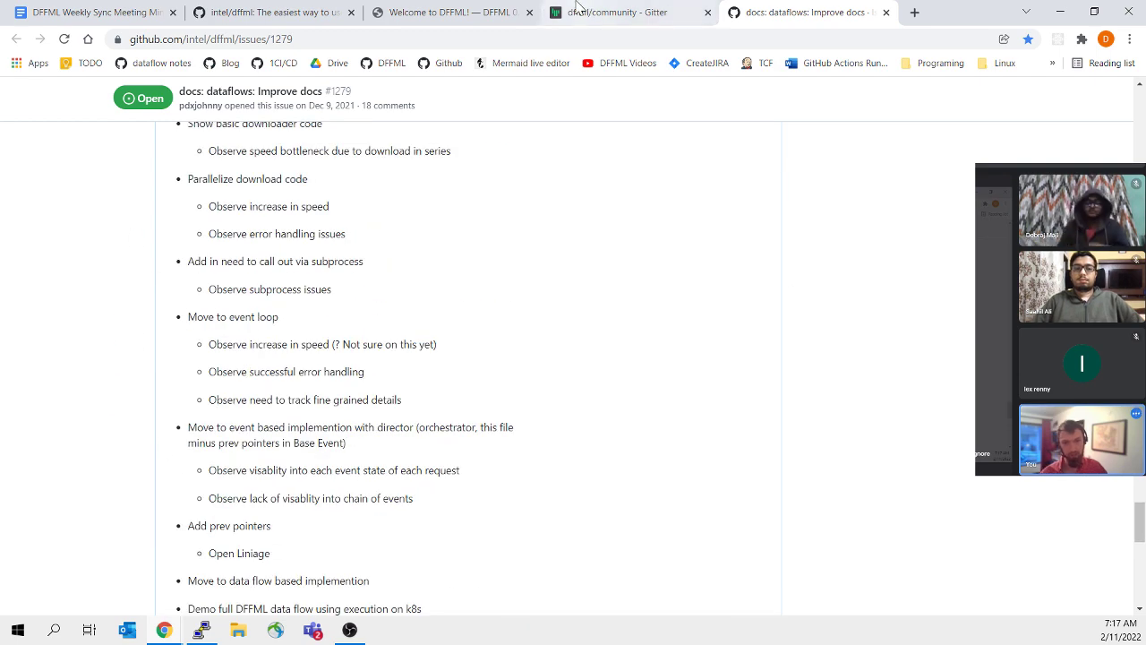
# Step: Switch to the DFFML documentation site and open the 0.4.0 Alpha Release article from its News section
pyautogui.click(421, 11)
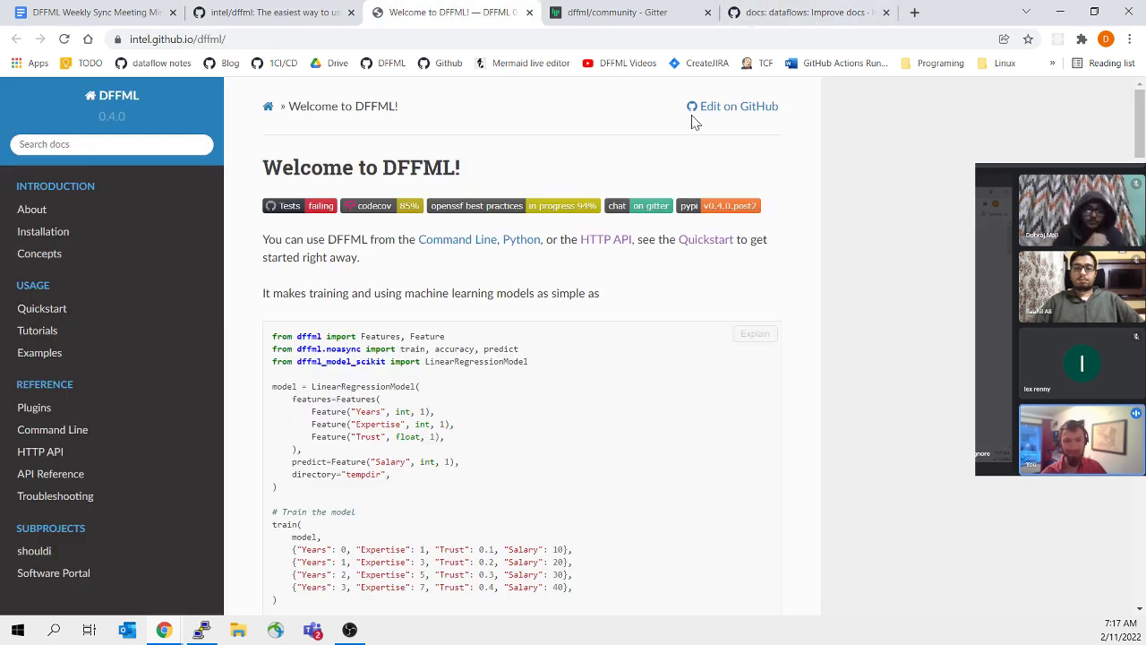
pyautogui.click(788, 11)
pyautogui.click(510, 9)
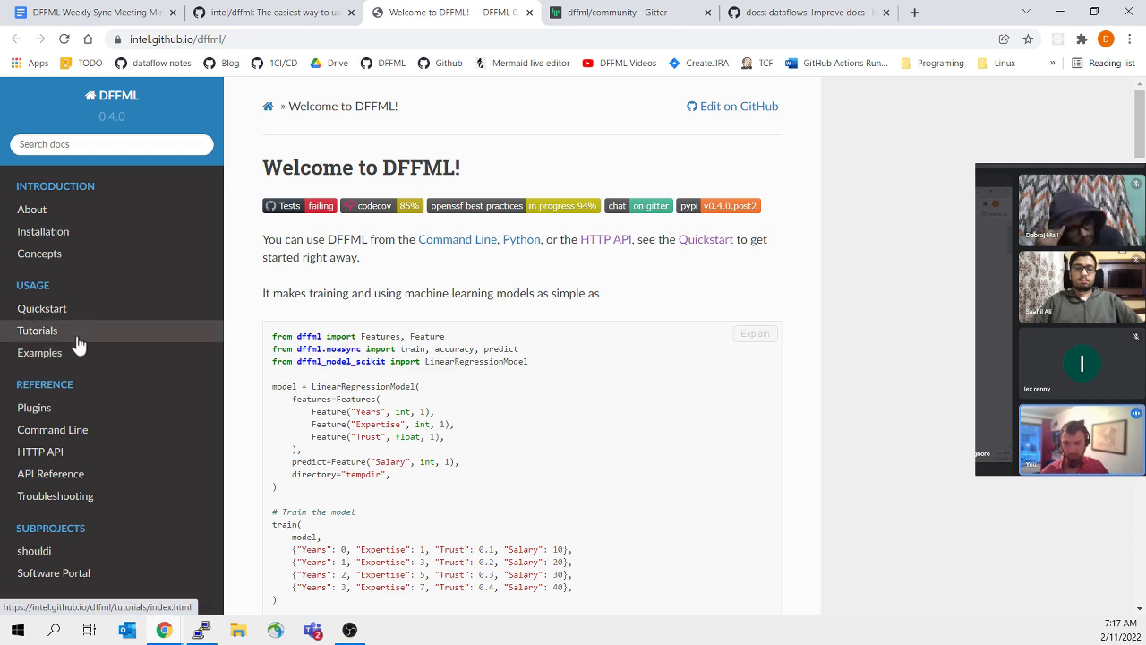
pyautogui.scroll(-4, 134, 430)
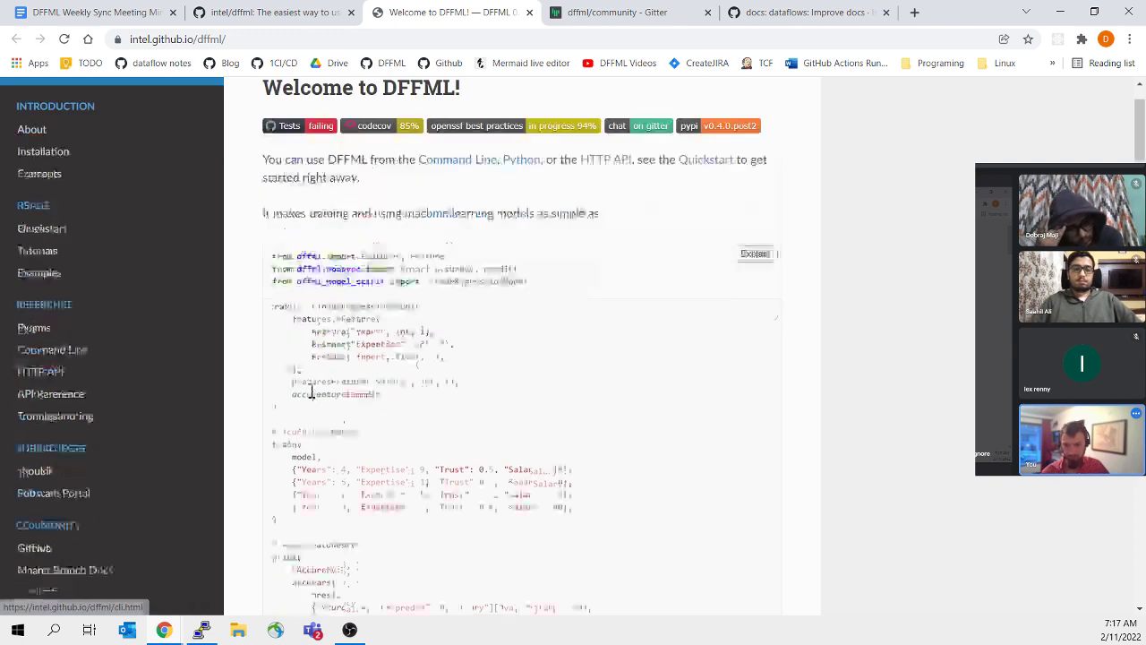
pyautogui.scroll(2, 170, 412)
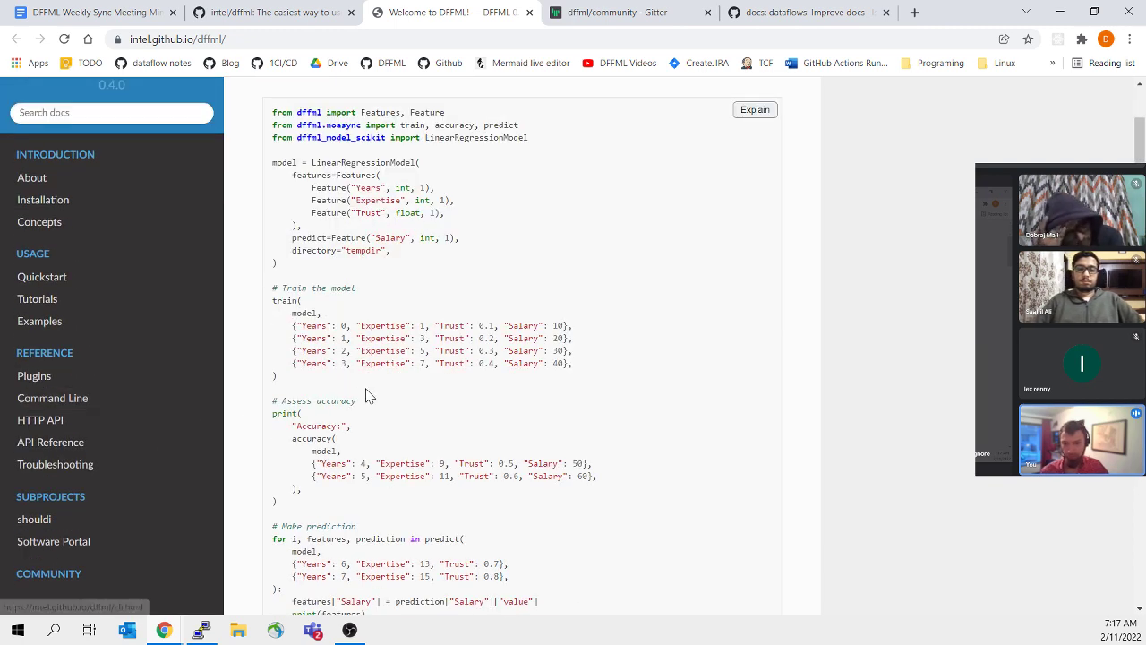
pyautogui.scroll(-3, 358, 394)
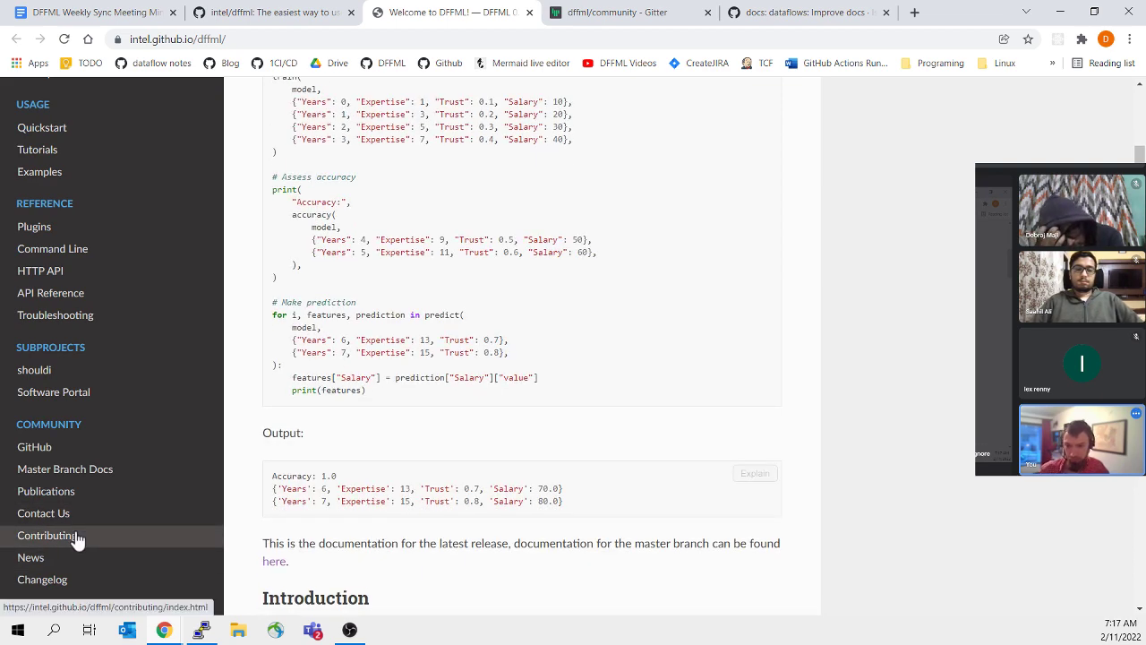
pyautogui.click(56, 558)
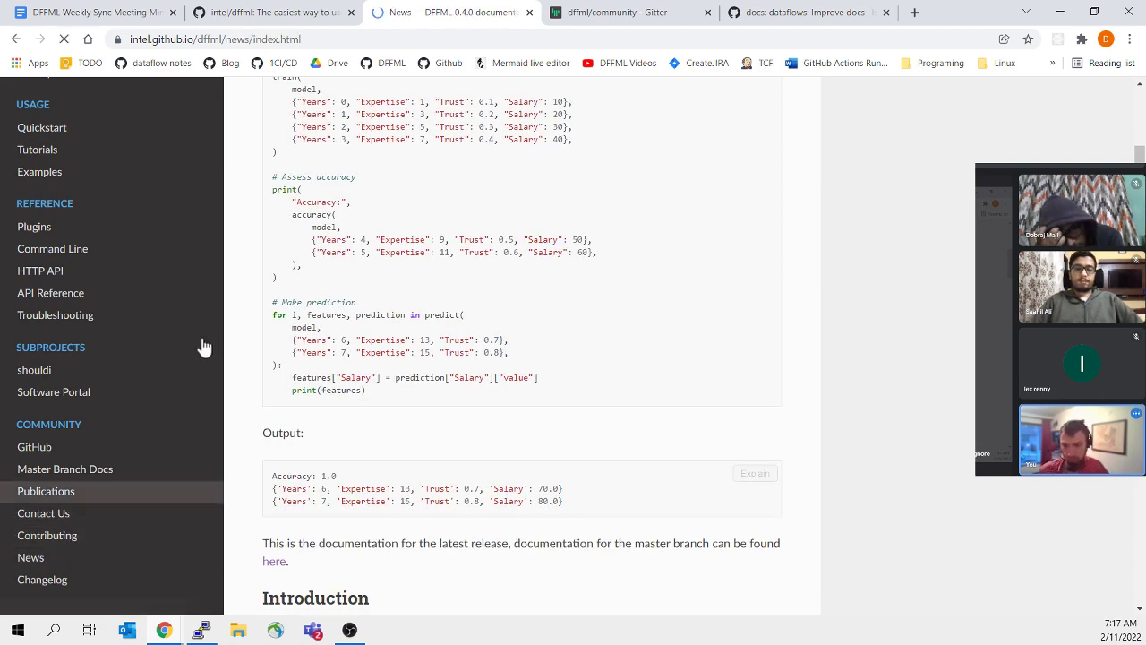
pyautogui.click(331, 279)
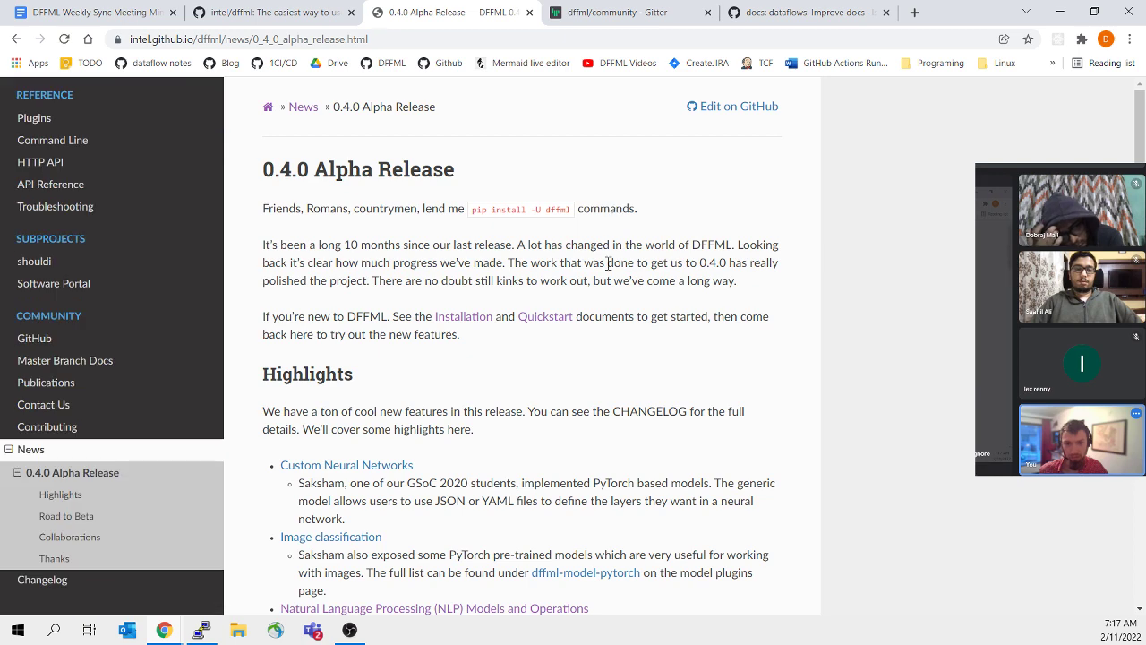
# Step: Look through the Highlights section of the 0.4.0 Alpha Release article
pyautogui.scroll(-3, 618, 260)
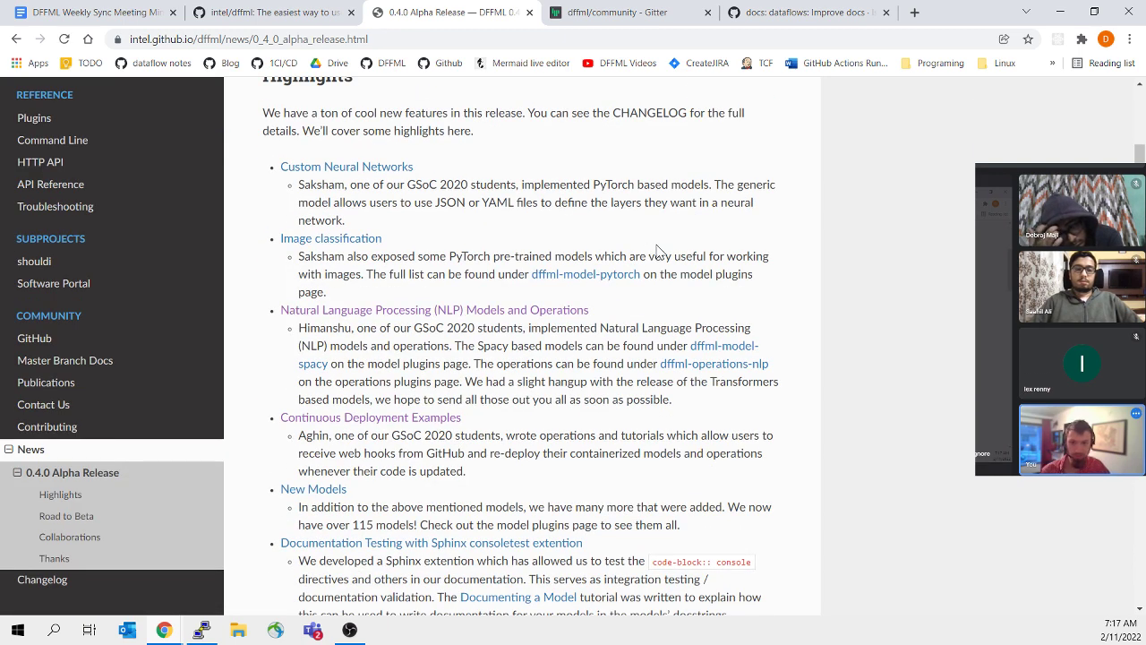
pyautogui.rightClick(657, 250)
pyautogui.click(614, 170)
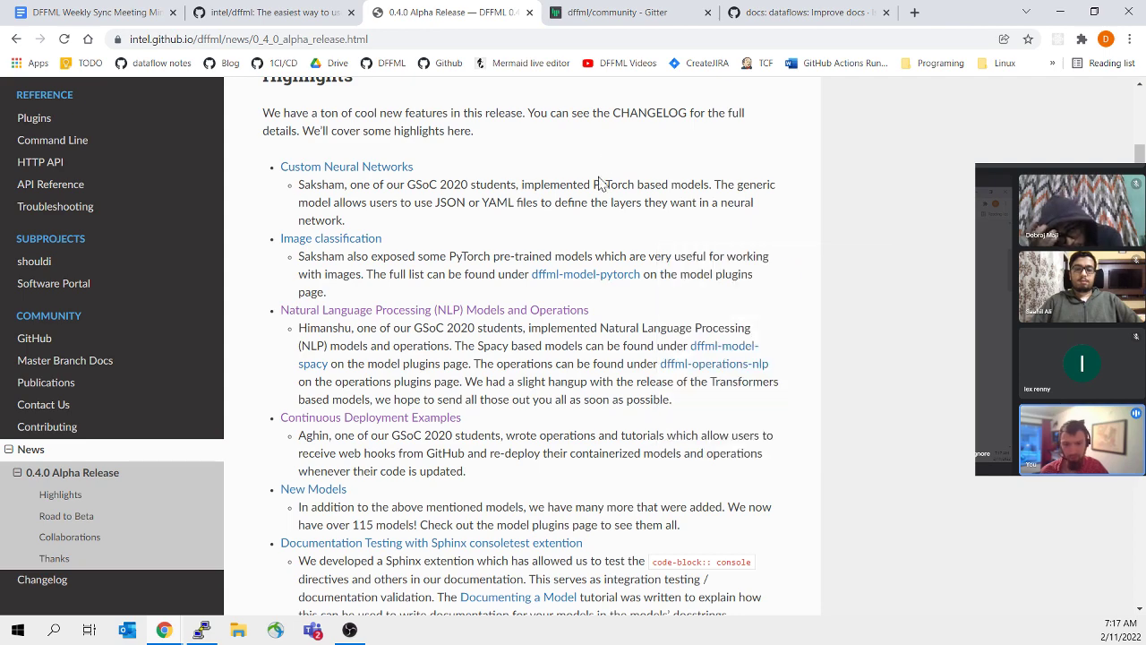
pyautogui.scroll(3, 638, 350)
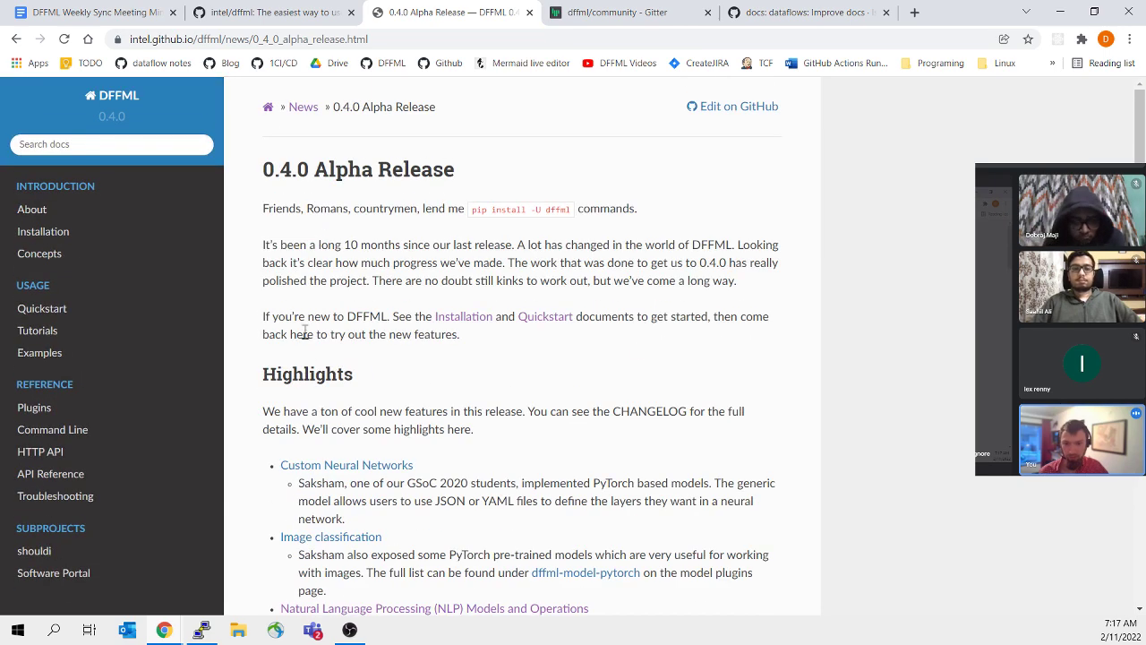
pyautogui.scroll(-3, 438, 224)
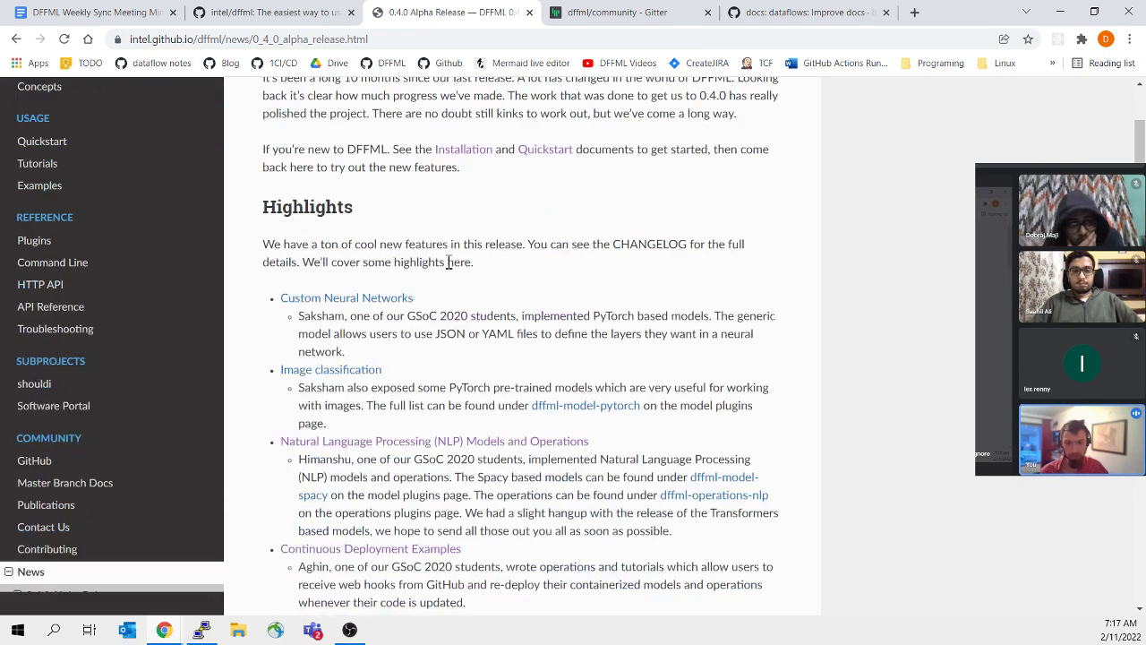
pyautogui.scroll(-2, 437, 215)
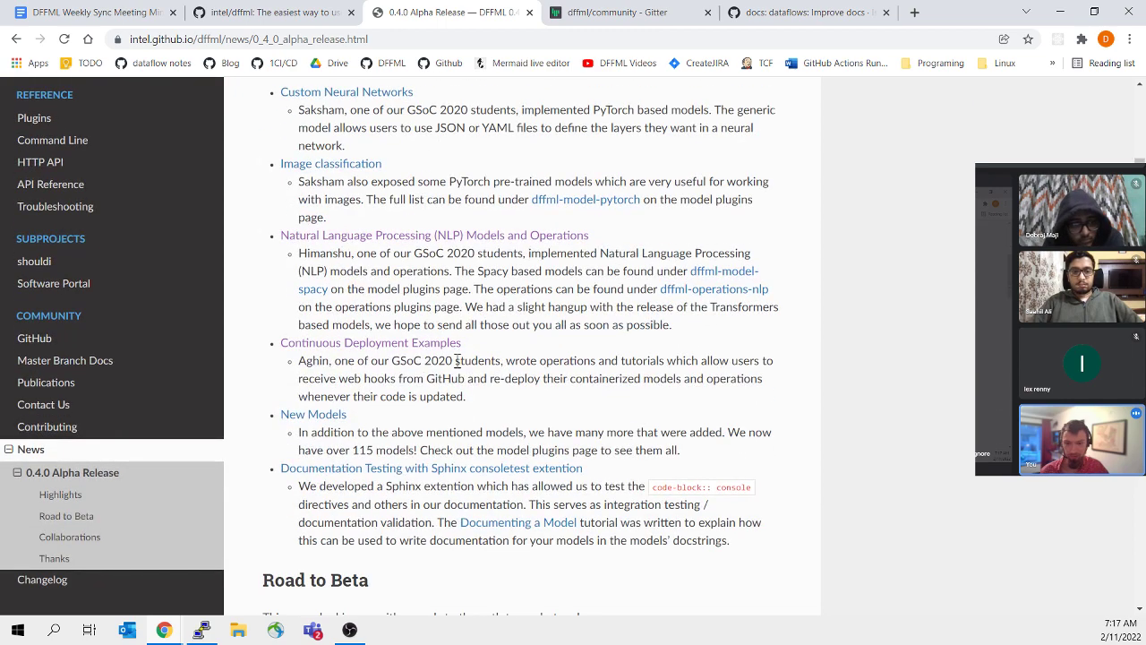
pyautogui.scroll(-2, 493, 410)
pyautogui.scroll(2, 591, 399)
pyautogui.scroll(2, 591, 399)
# Step: Review the Custom Neural Networks and Image classification items in the release highlights
pyautogui.moveTo(494, 188); pyautogui.dragTo(580, 172)
pyautogui.click(573, 205)
pyautogui.click(581, 174)
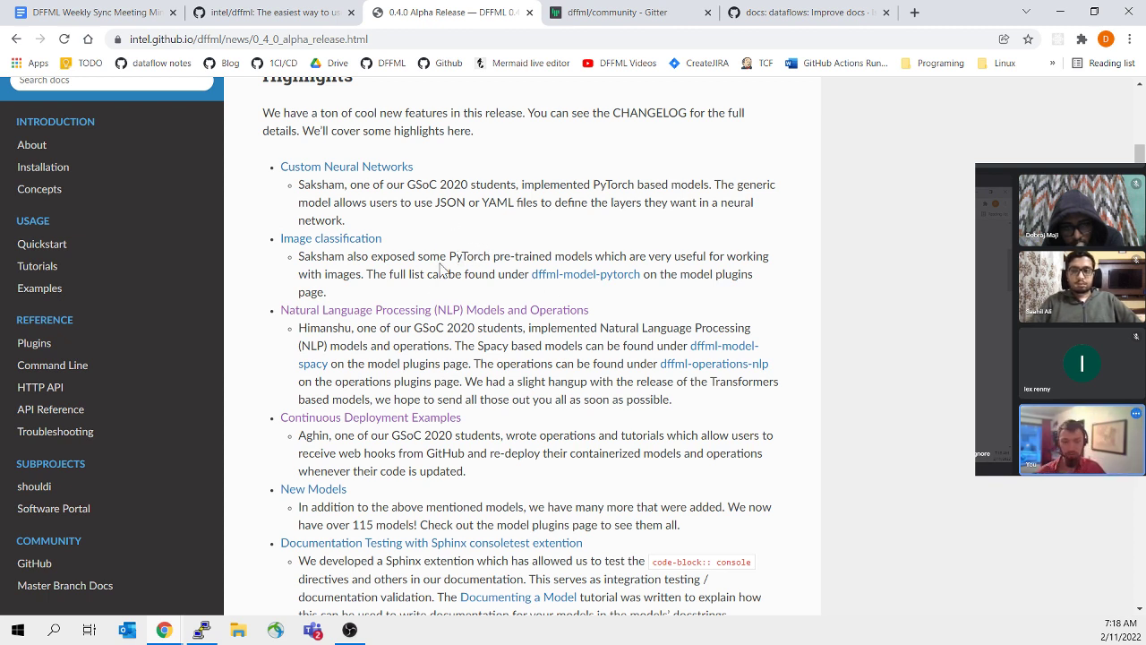
pyautogui.moveTo(448, 301); pyautogui.dragTo(537, 237)
pyautogui.click(537, 236)
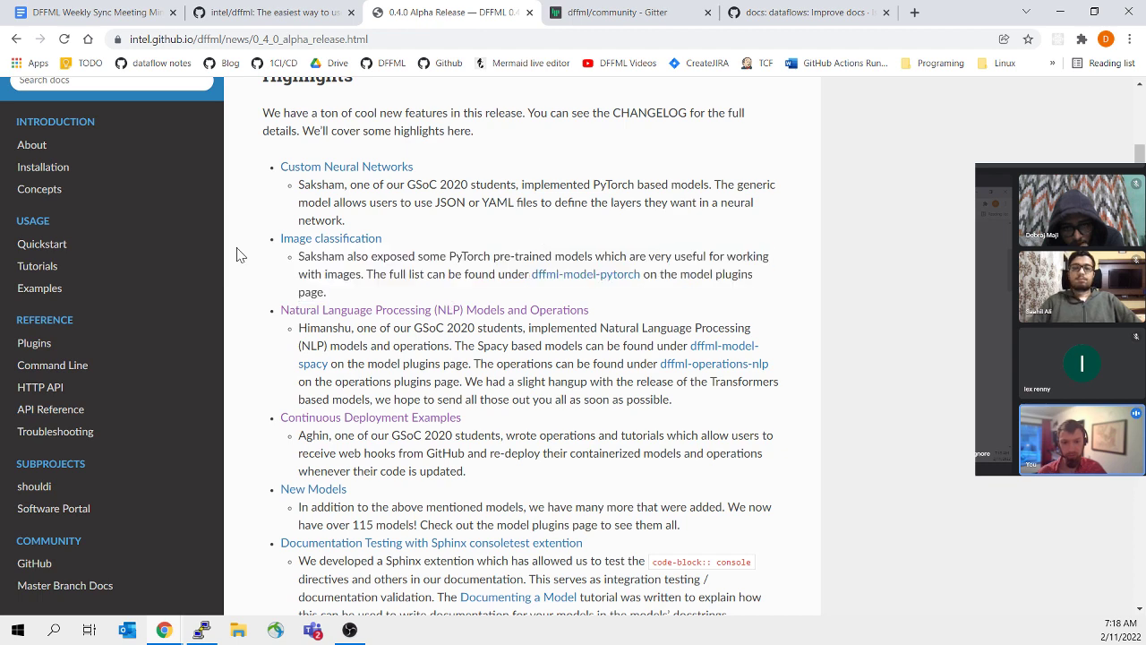
# Step: Highlight and review the description of documentation testing with the Sphinx consoletest extension
pyautogui.scroll(-1, 707, 231)
pyautogui.scroll(-3, 707, 231)
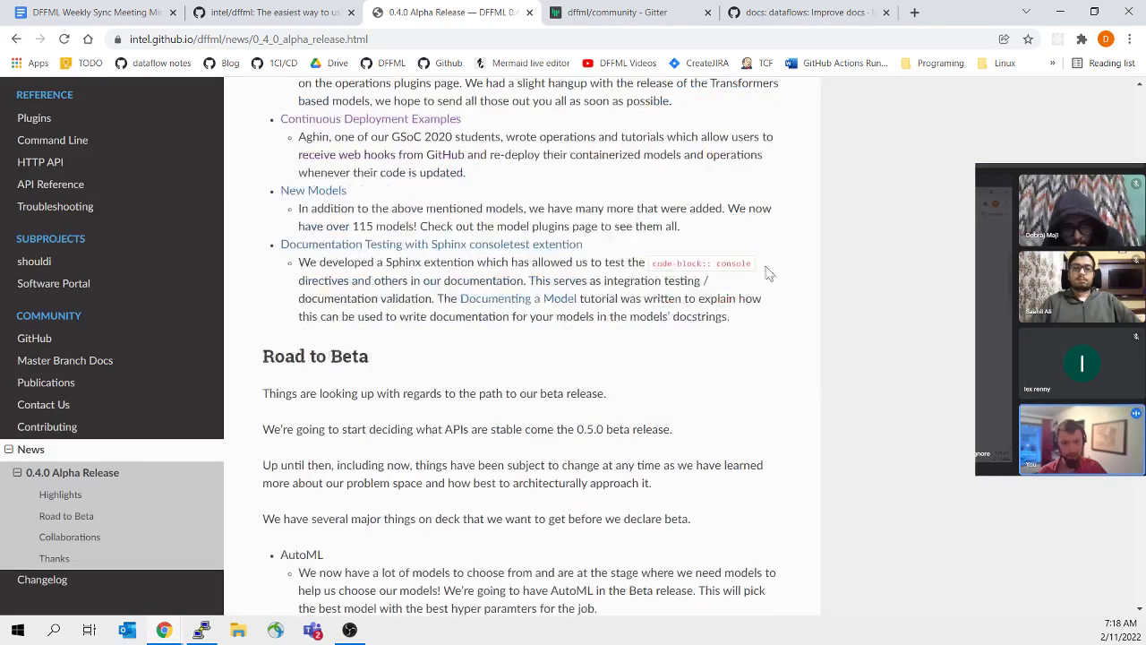
pyautogui.moveTo(746, 328); pyautogui.dragTo(749, 247)
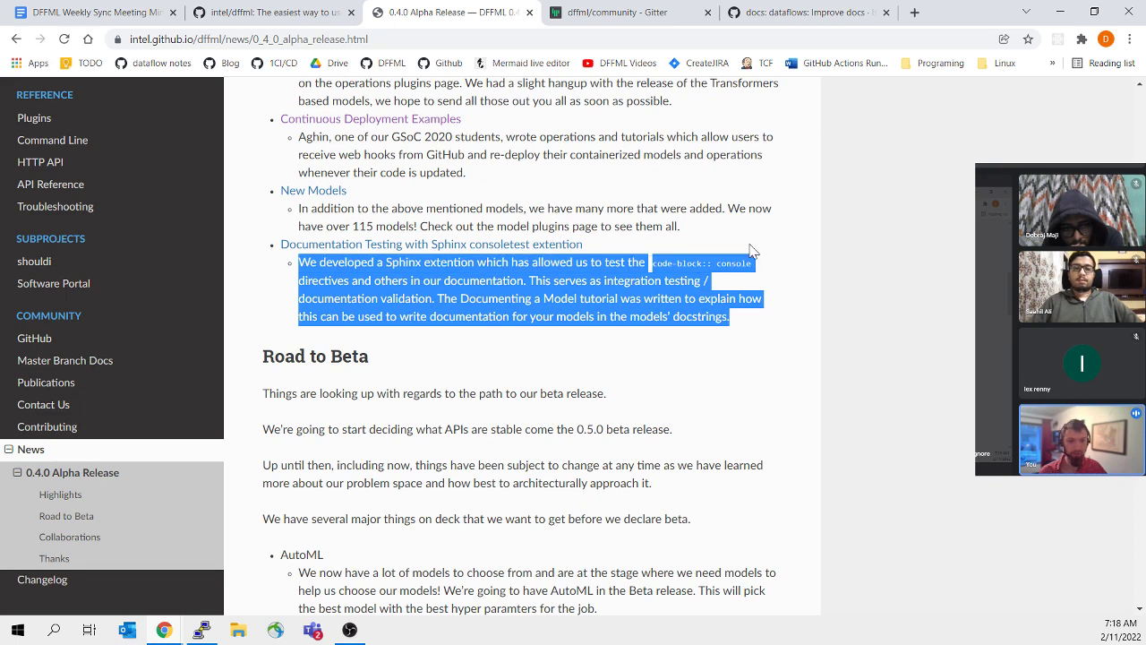
pyautogui.click(750, 247)
# Step: Look through the Road to Beta section and its list of features planned before the beta
pyautogui.scroll(-3, 754, 236)
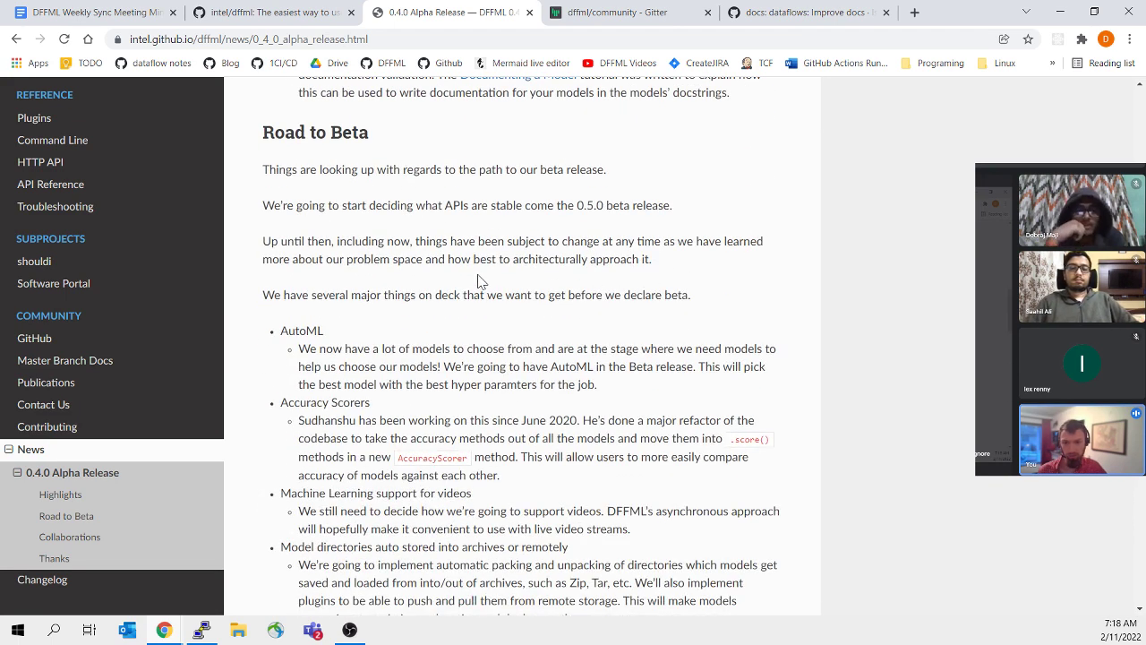
pyautogui.scroll(-1, 489, 280)
pyautogui.scroll(-1, 489, 281)
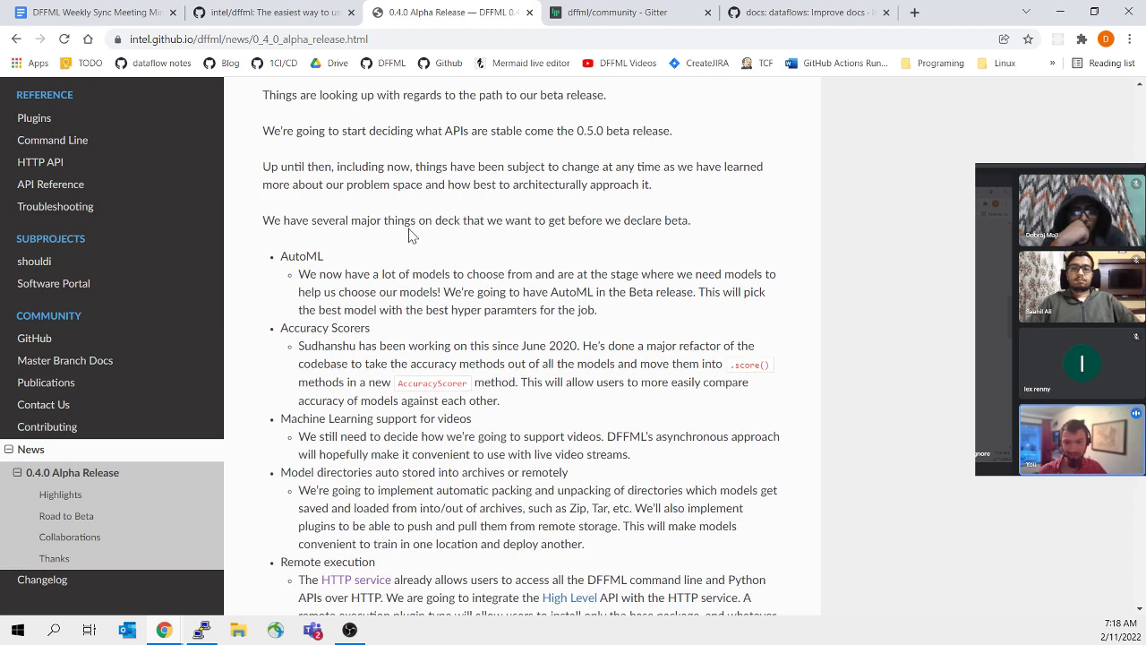
pyautogui.scroll(-3, 431, 315)
pyautogui.scroll(3, 432, 315)
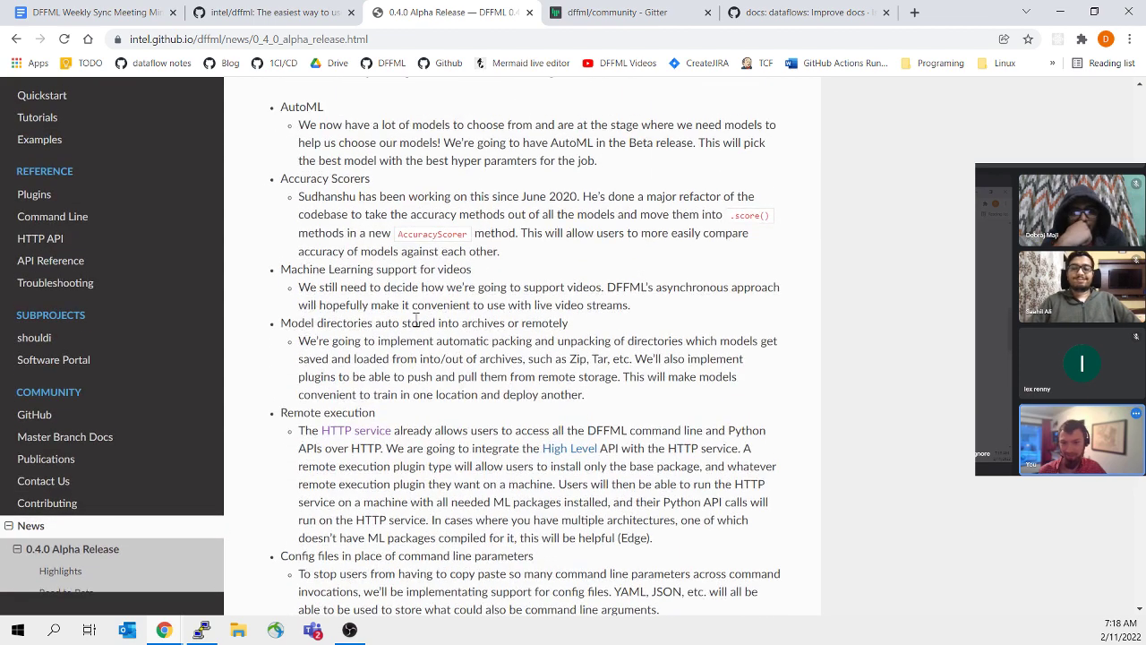
pyautogui.scroll(3, 557, 255)
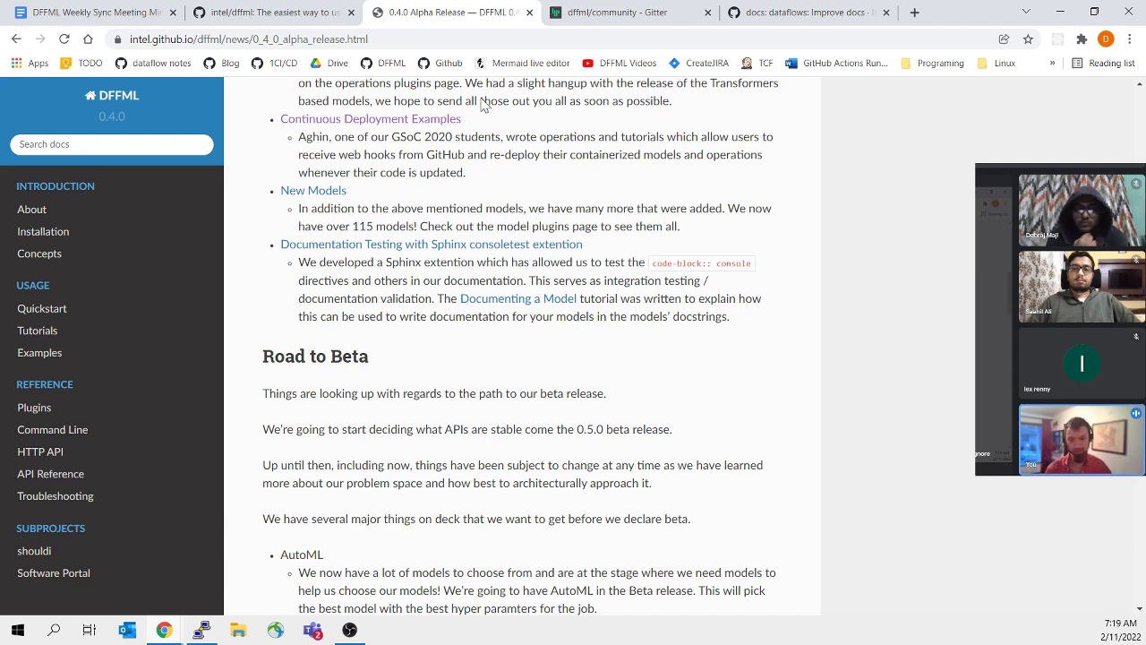
# Step: Review the Road to Beta introduction, highlighting the mention of the 0.5.0 beta release
pyautogui.scroll(-2, 576, 269)
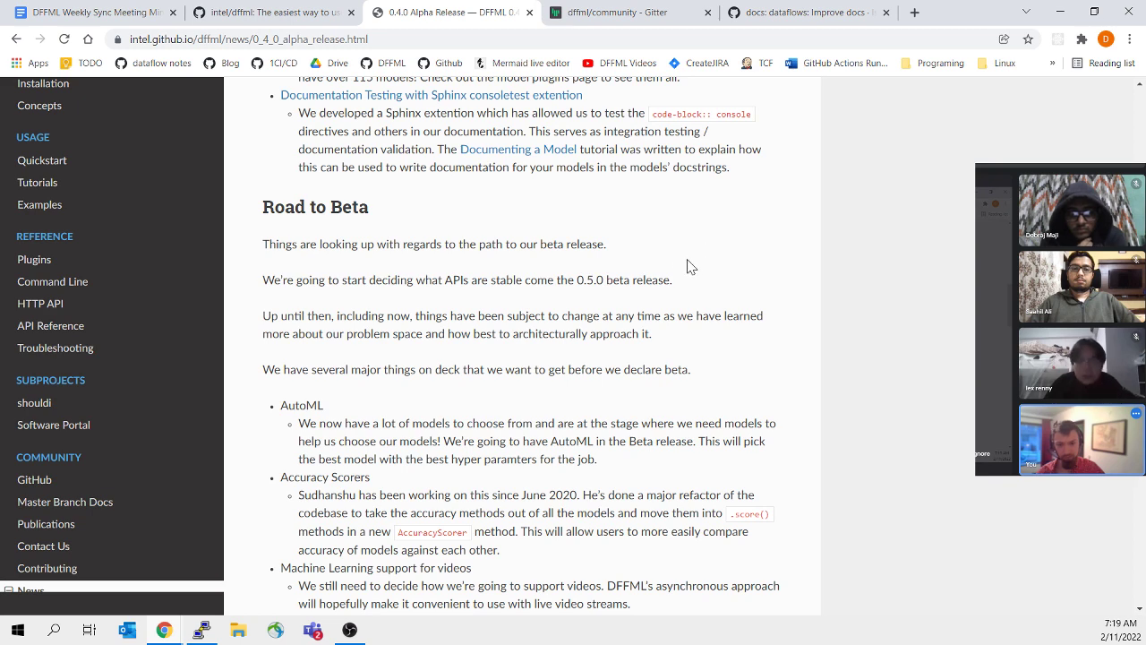
pyautogui.scroll(-2, 376, 399)
pyautogui.scroll(-1, 380, 397)
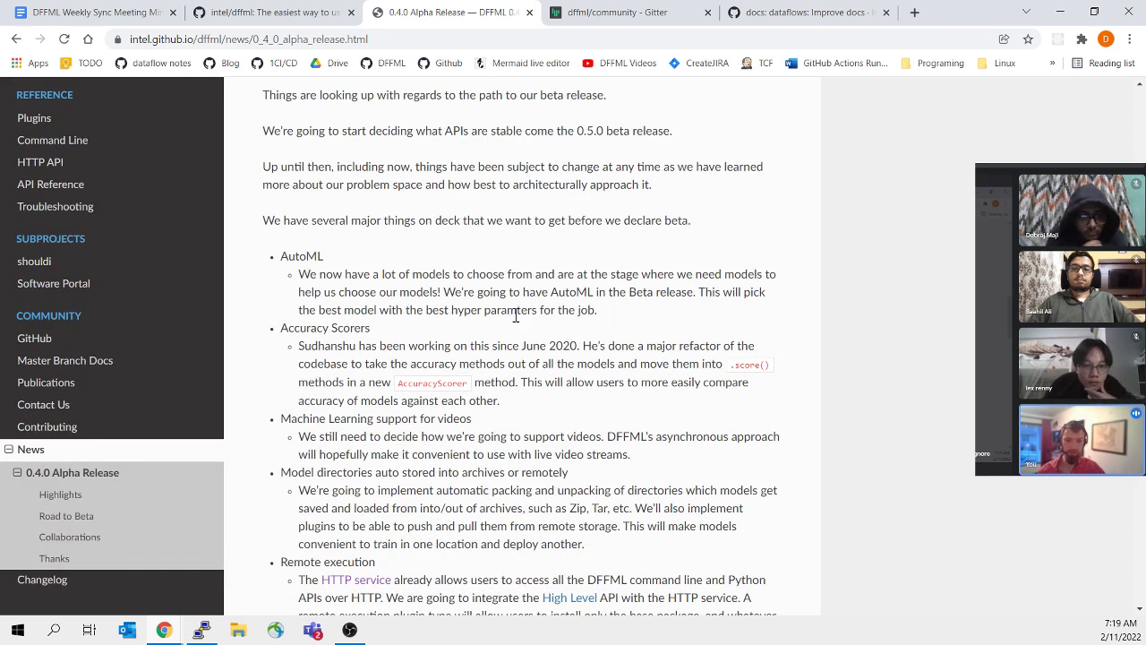
pyautogui.scroll(2, 473, 296)
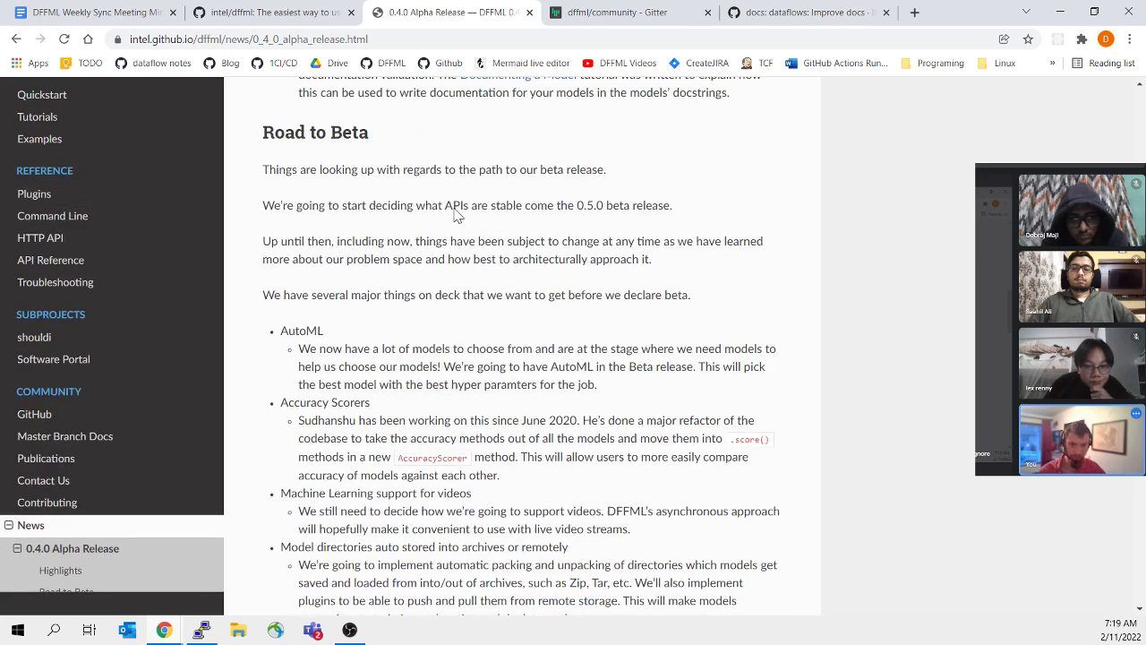
pyautogui.moveTo(568, 204); pyautogui.dragTo(713, 207)
pyautogui.click(713, 207)
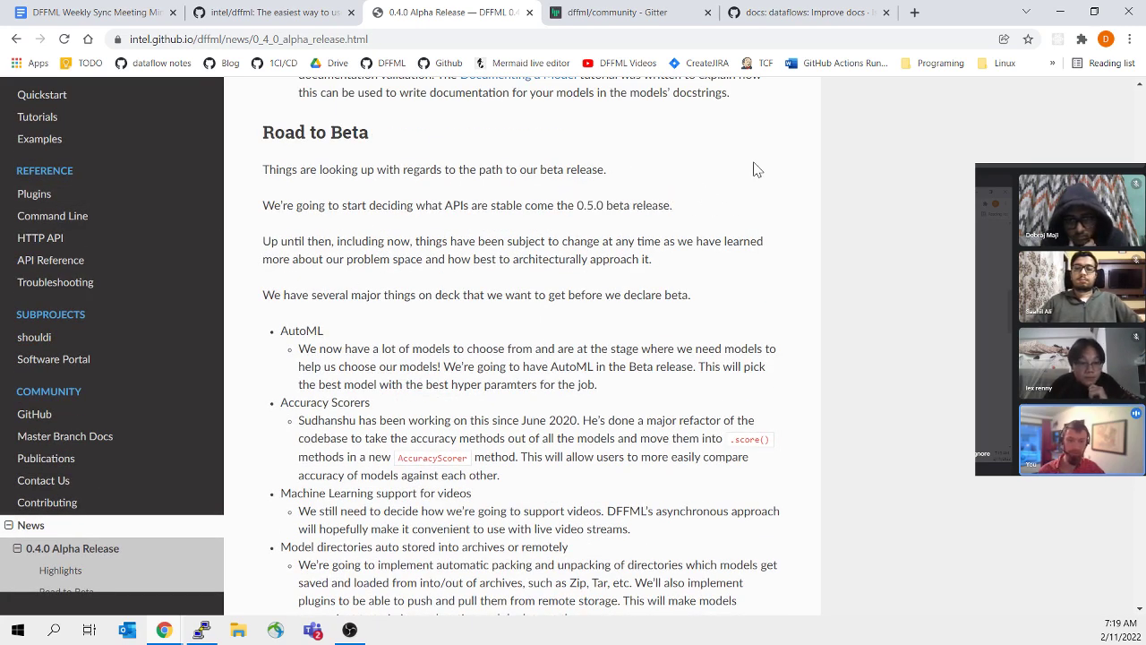
# Step: Highlight and review the Accuracy Scorers and Machine Learning support for videos items of the beta plan
pyautogui.scroll(-4, 755, 170)
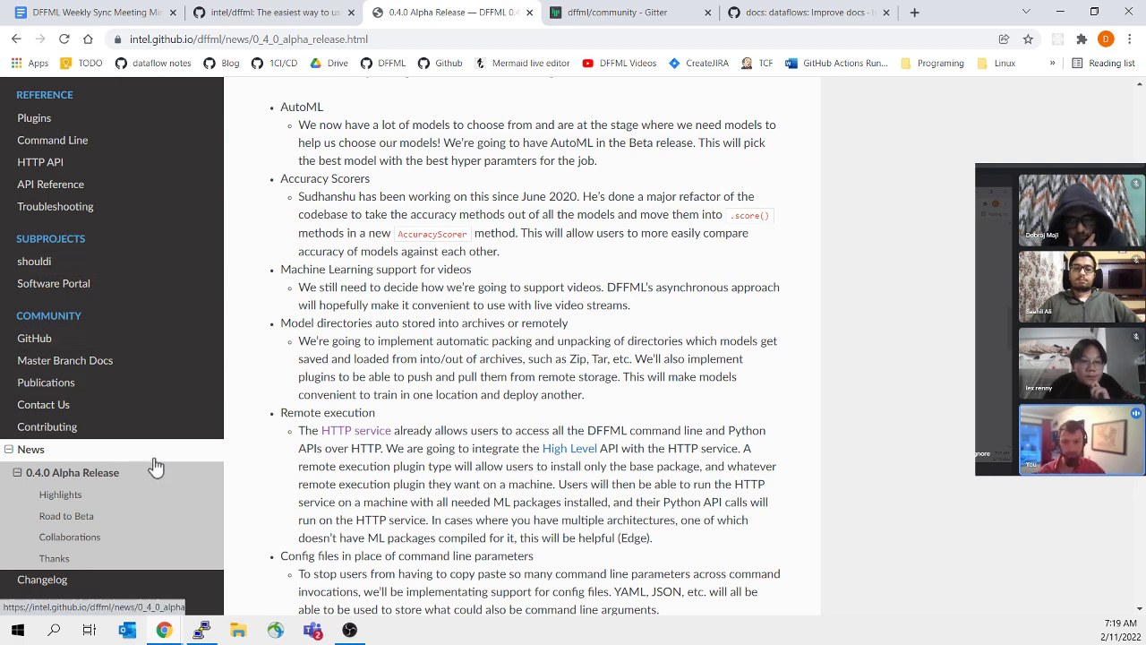
pyautogui.moveTo(283, 178); pyautogui.dragTo(428, 189)
pyautogui.click(428, 190)
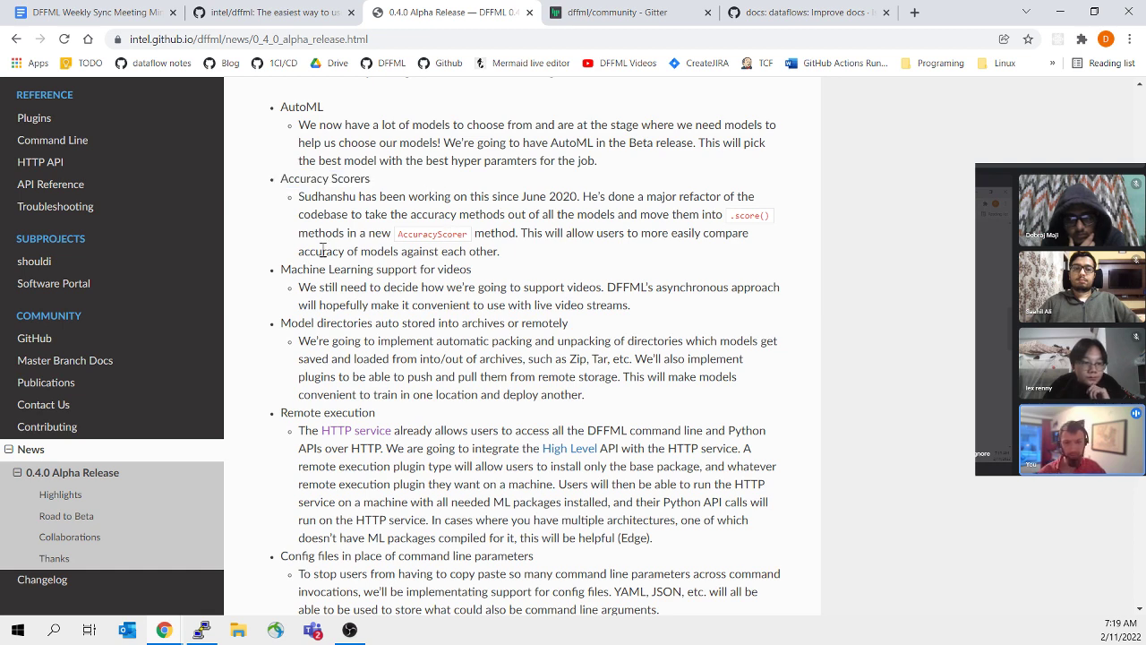
pyautogui.moveTo(289, 268); pyautogui.dragTo(767, 305)
pyautogui.click(766, 306)
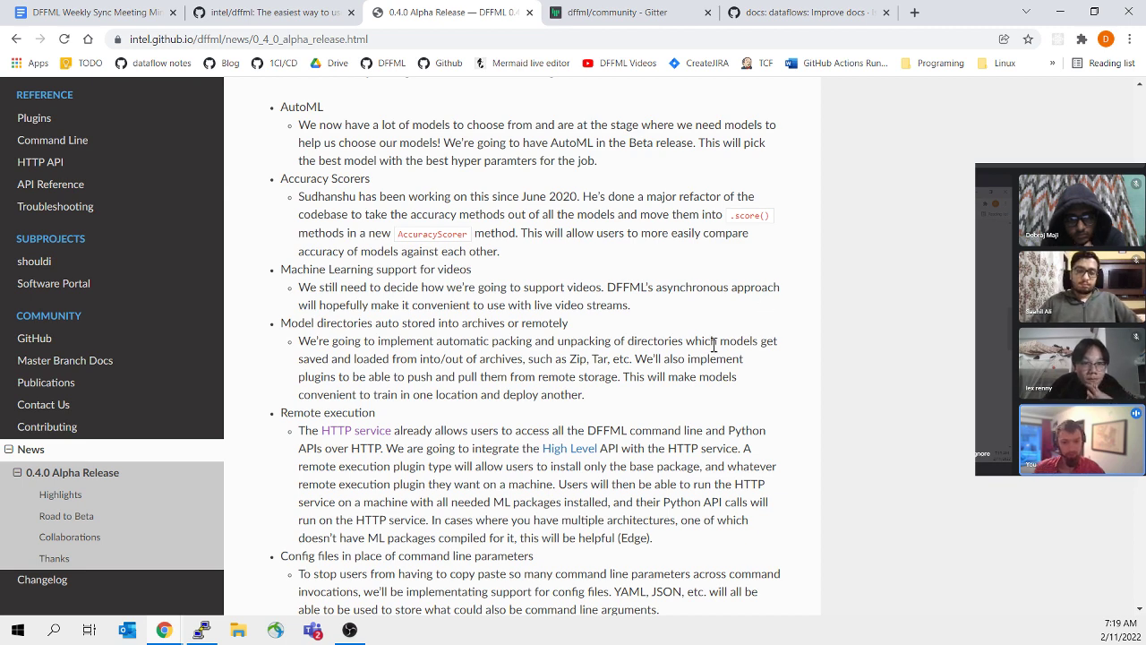
# Step: Highlight and review the Remote execution item of the beta plan
pyautogui.moveTo(280, 414); pyautogui.dragTo(773, 465)
pyautogui.click(766, 523)
pyautogui.click(769, 467)
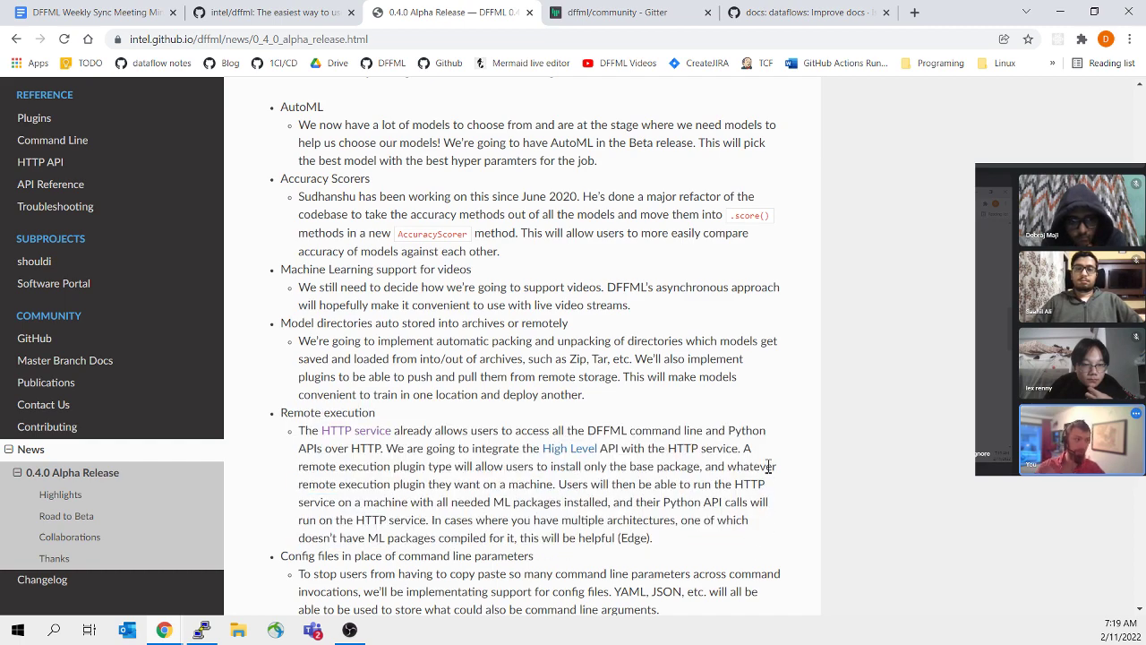
# Step: Find and highlight the beta plan item on command line to config file to Python API to HTTP API auto translation
pyautogui.scroll(-6, 653, 360)
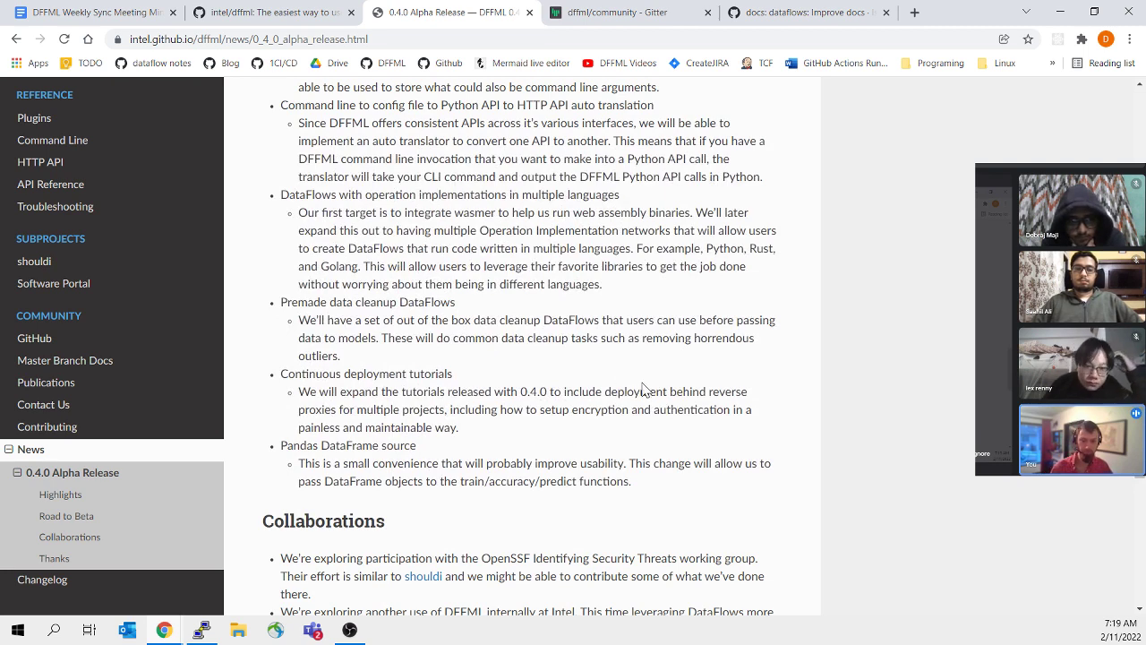
pyautogui.scroll(1, 643, 390)
pyautogui.scroll(1, 648, 384)
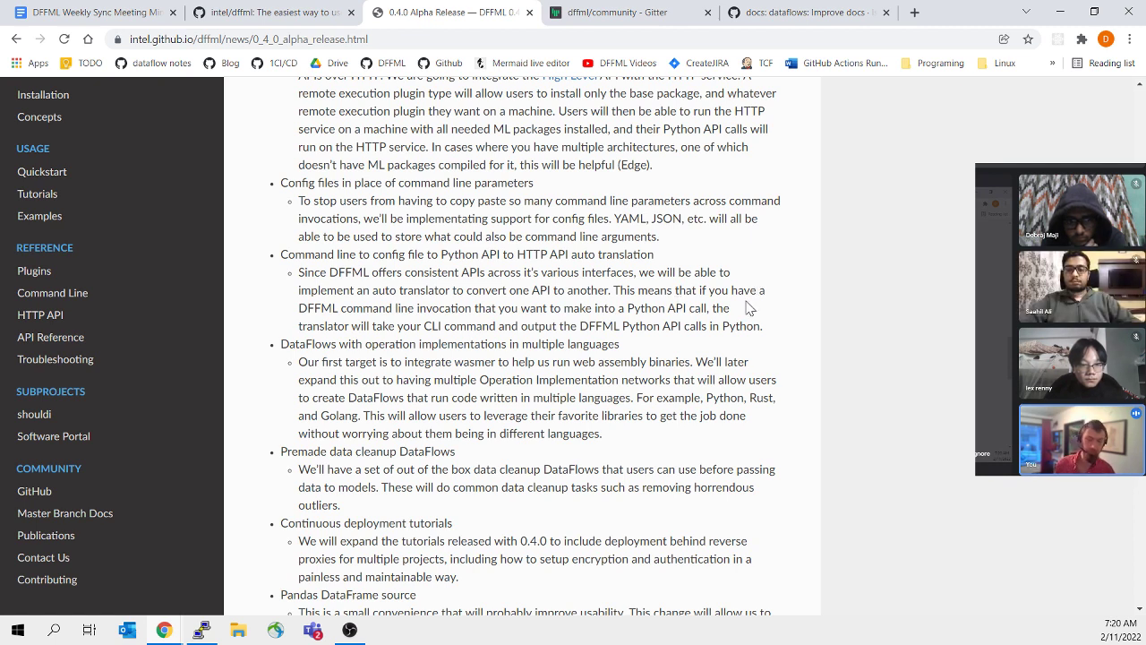
pyautogui.moveTo(722, 264); pyautogui.dragTo(289, 248)
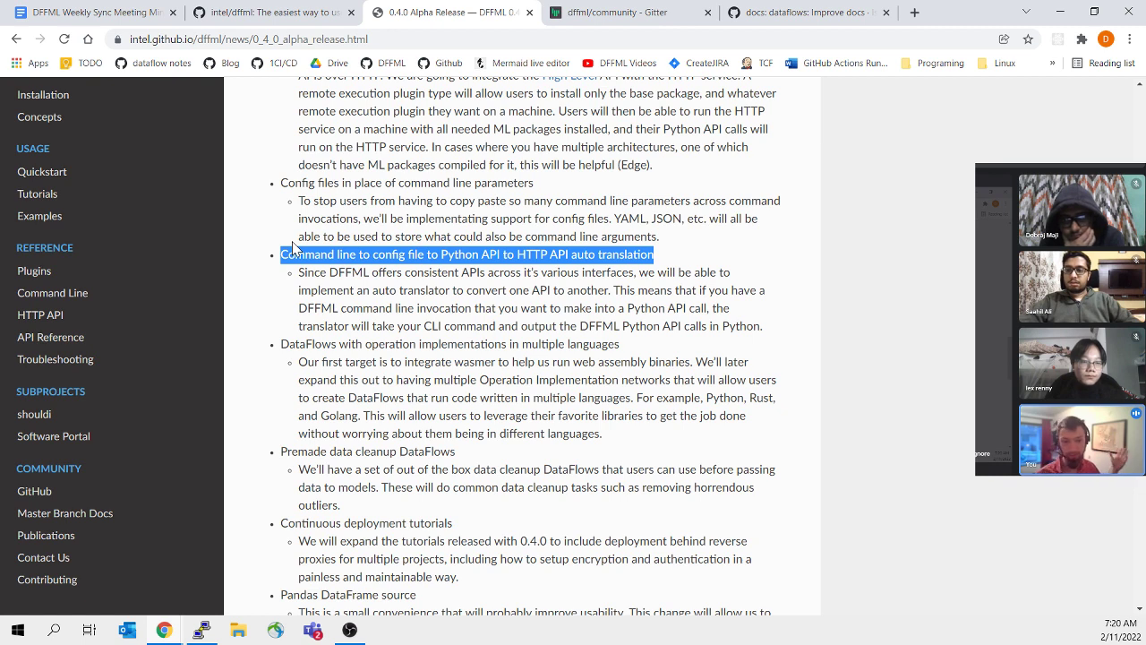
pyautogui.click(478, 198)
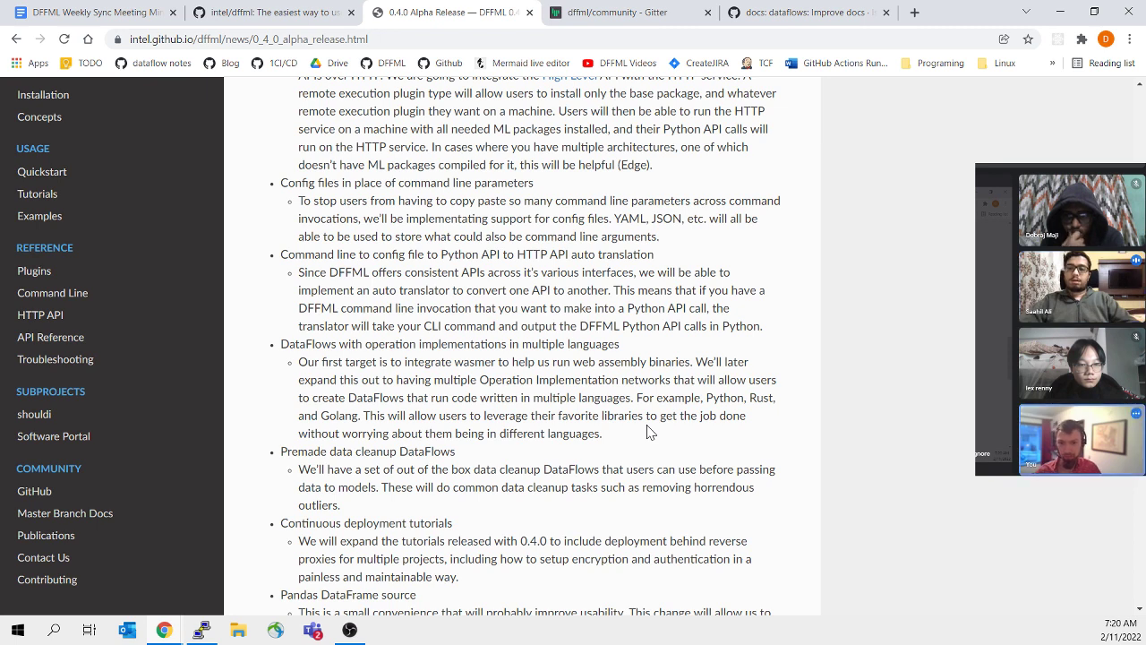
# Step: Switch to the DFFML Weekly Sync Meeting Minutes document and enter "Road to Beta" in the empty last agenda bullet
pyautogui.click(128, 14)
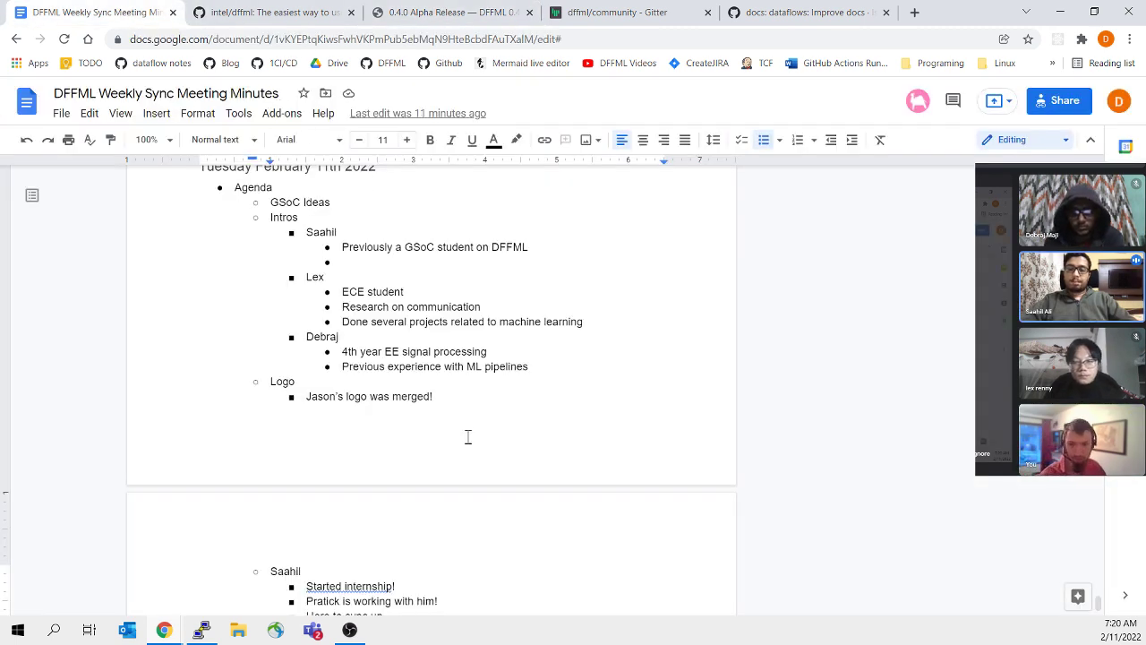
pyautogui.scroll(-4, 456, 434)
pyautogui.click(438, 429)
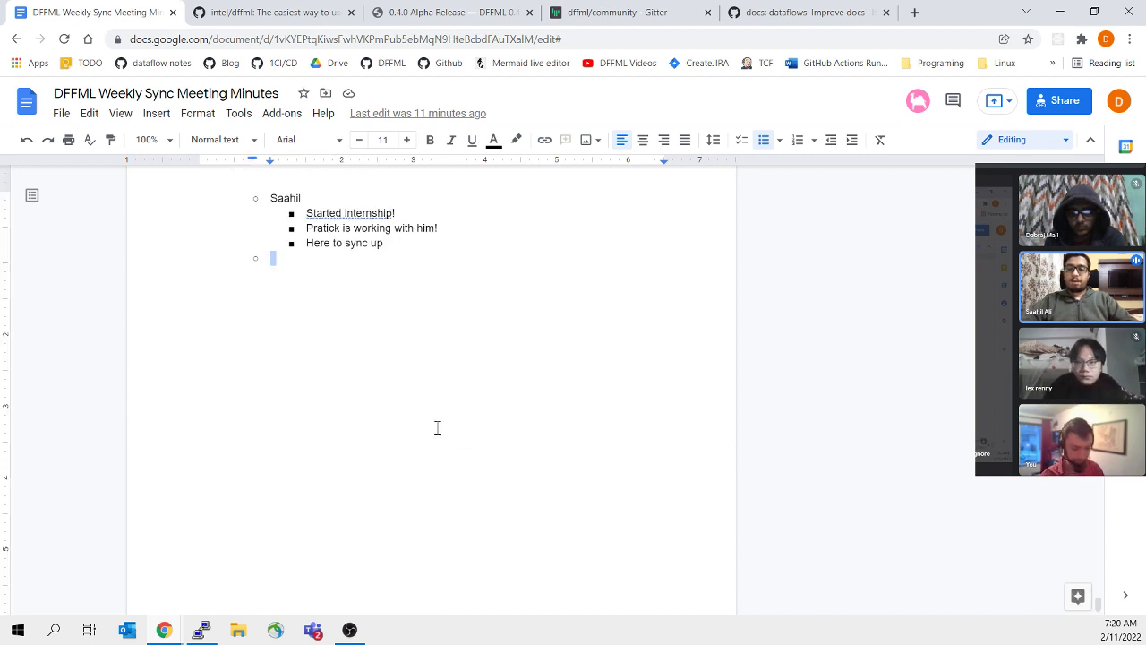
pyautogui.write('Road to Beta')
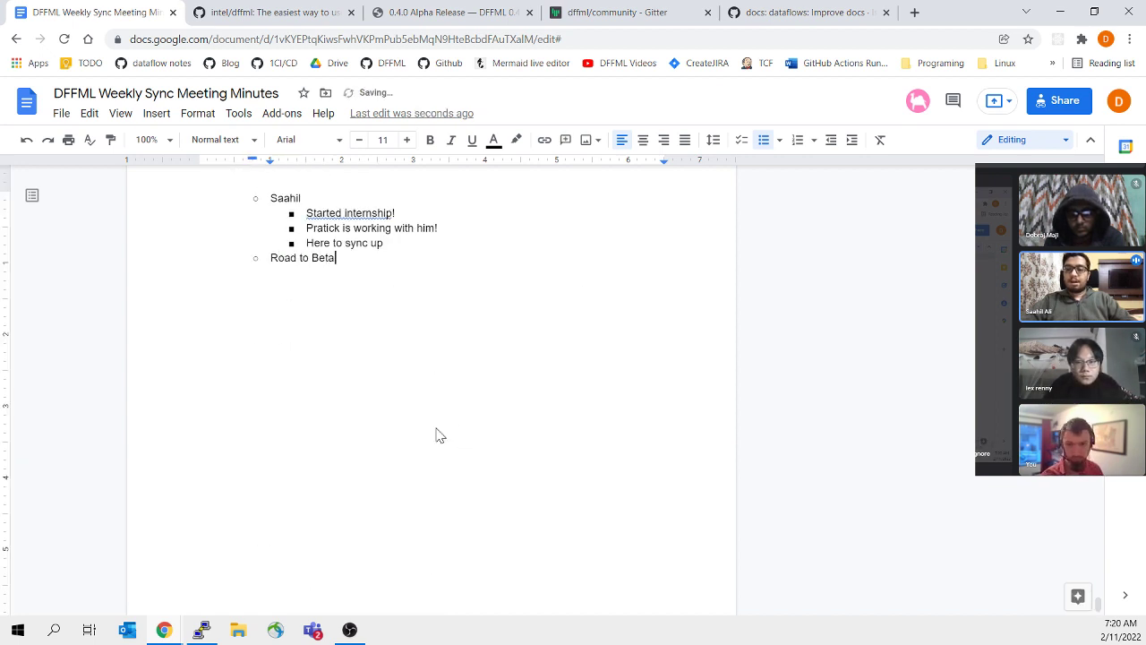
# Step: Add a nested bullet reading "Low level design plan for APIs" under Road to Beta
pyautogui.press('Return')
pyautogui.press('Tab')
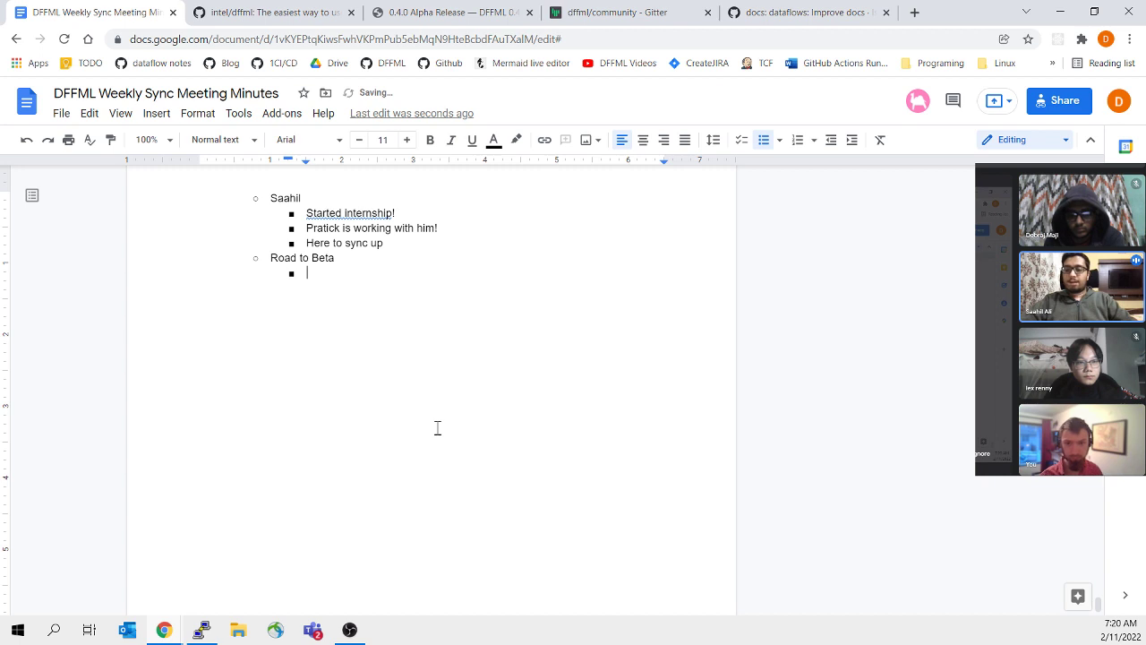
pyautogui.write('Low ')
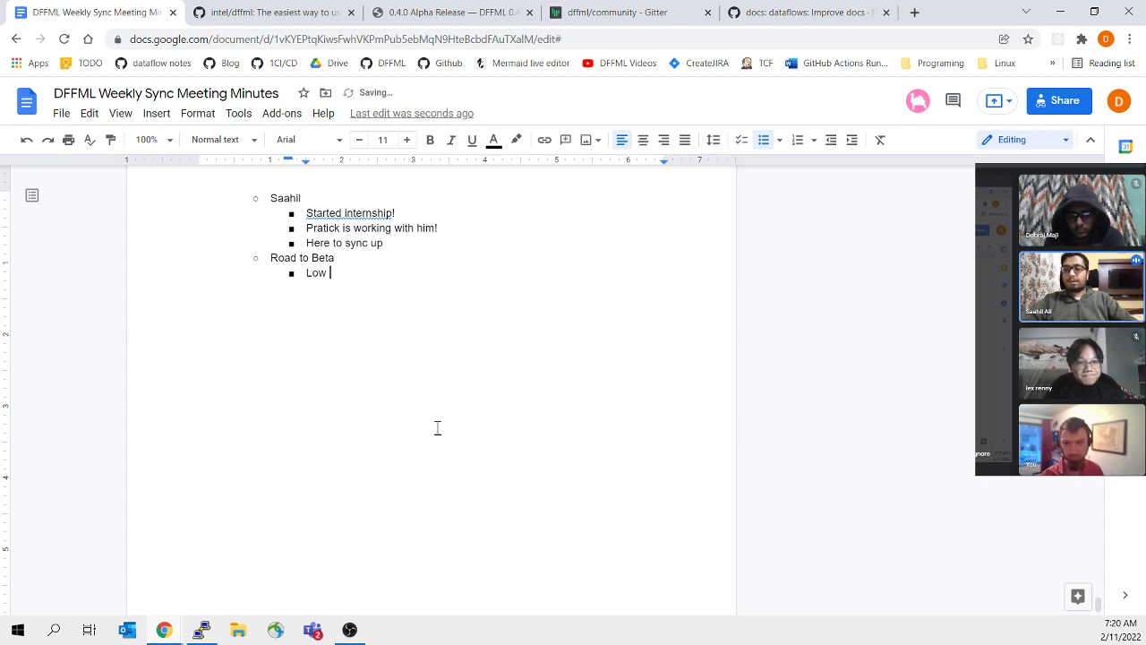
pyautogui.write('level des')
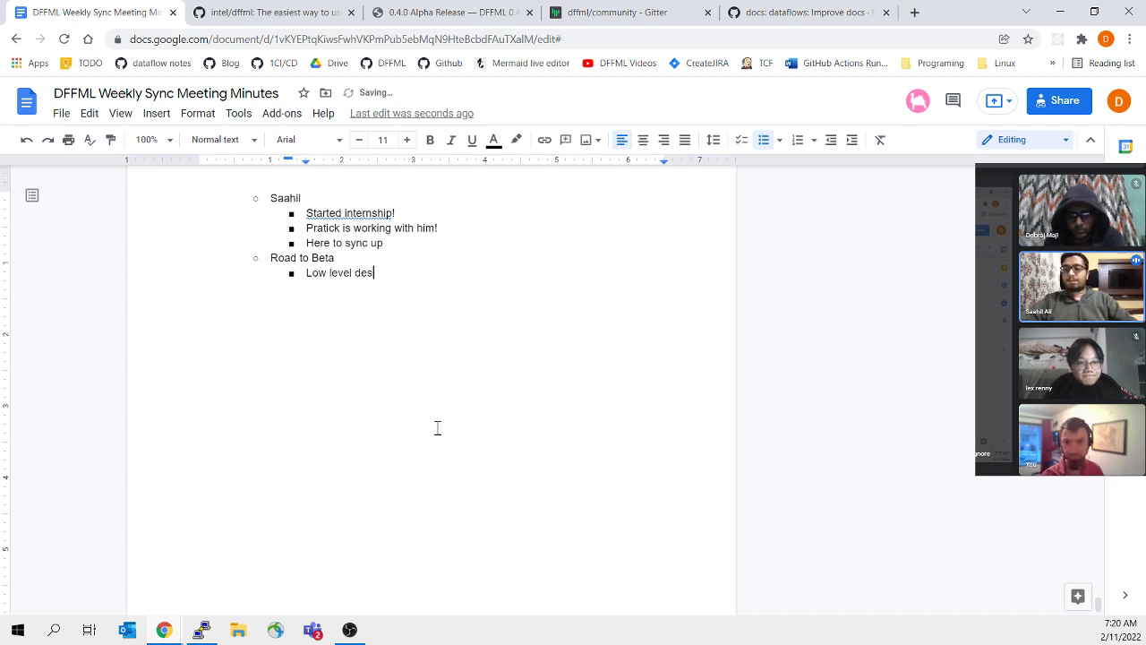
pyautogui.write('ign plan for APIs')
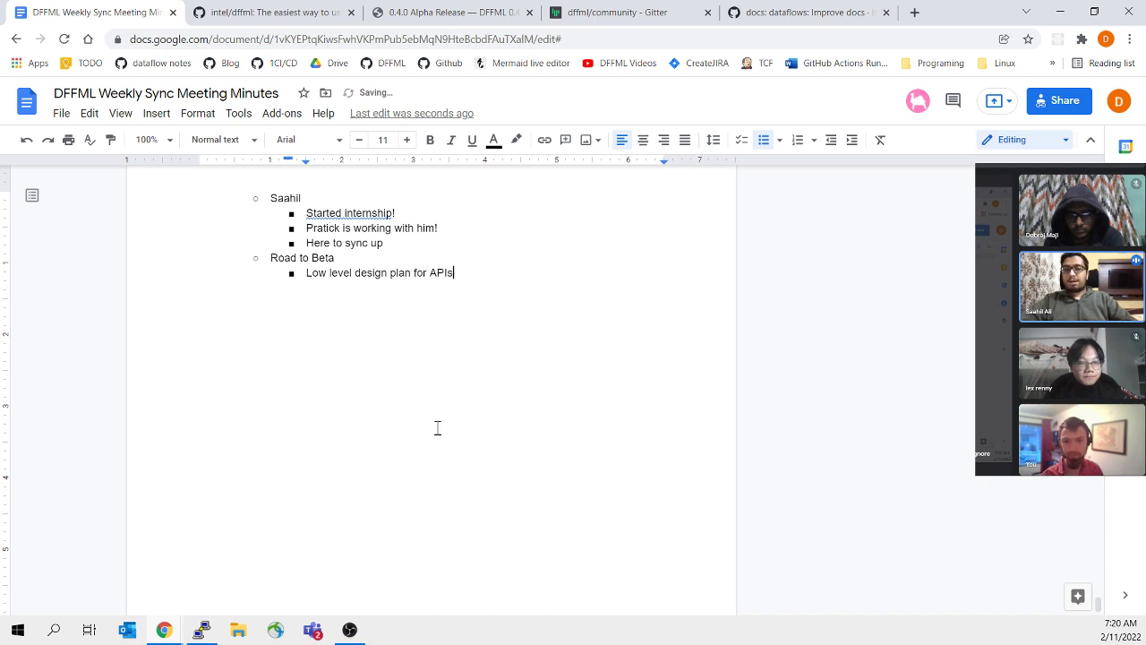
# Step: Nest the question "Do we have a design pattern in mind?" under the API design plan bullet and start an empty sub-bullet beneath it
pyautogui.press('Return')
pyautogui.press('Tab')
pyautogui.write('D')
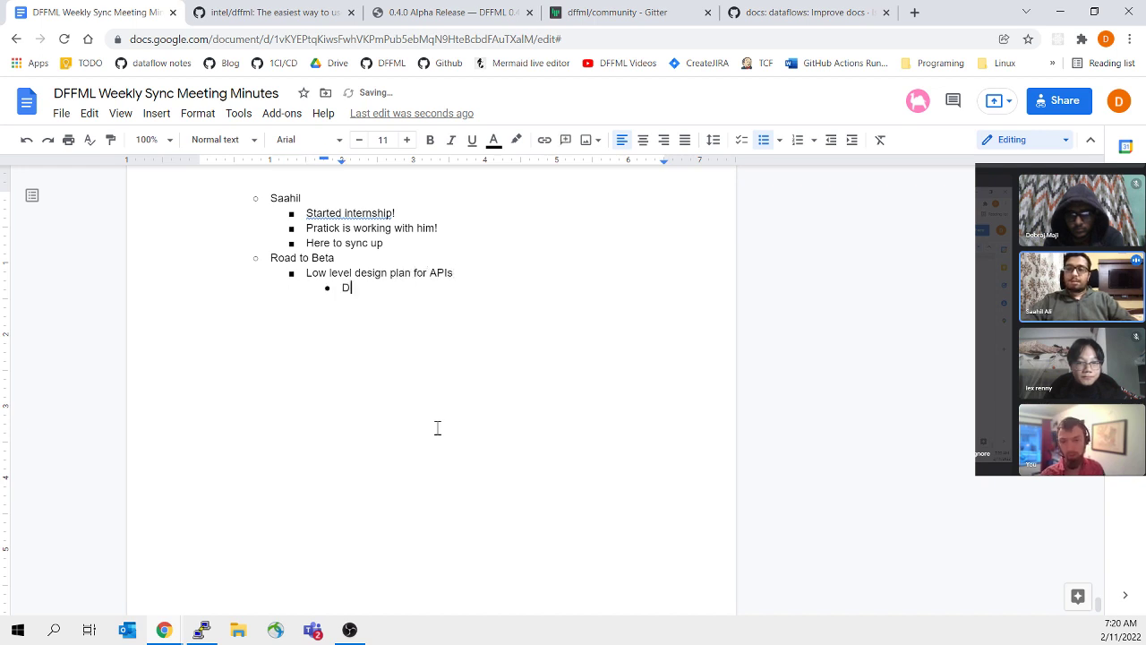
pyautogui.write('o we have a de')
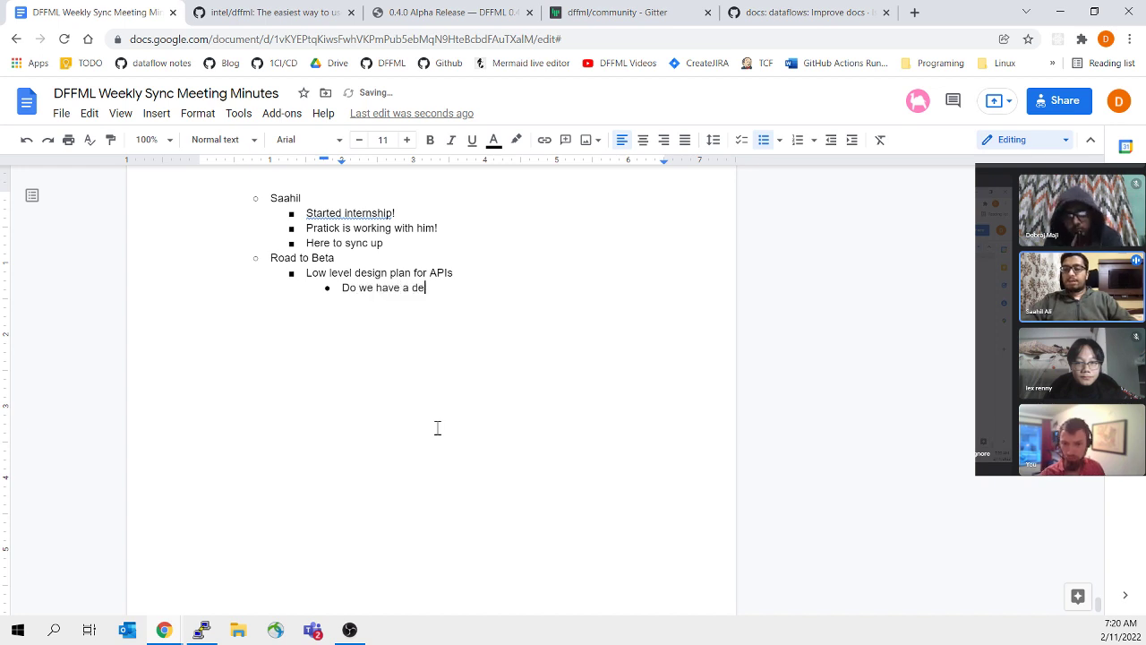
pyautogui.write('sign pattern in mkl')
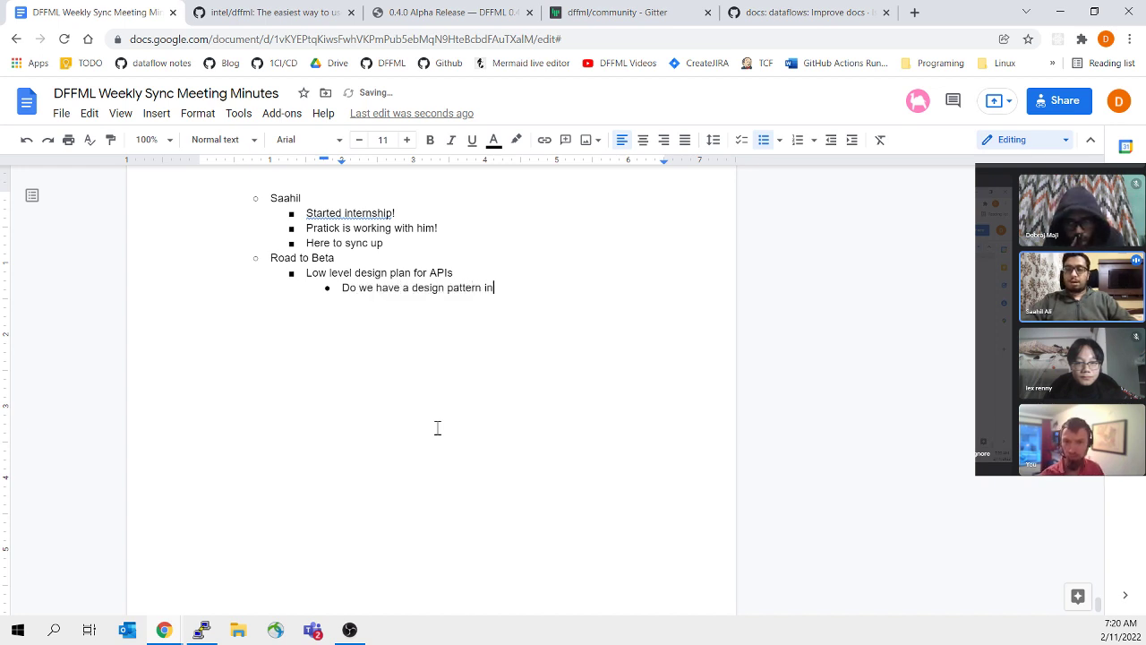
pyautogui.press('BackSpace')
pyautogui.press('BackSpace')
pyautogui.write('ind?')
pyautogui.press('Return')
pyautogui.press('Tab')
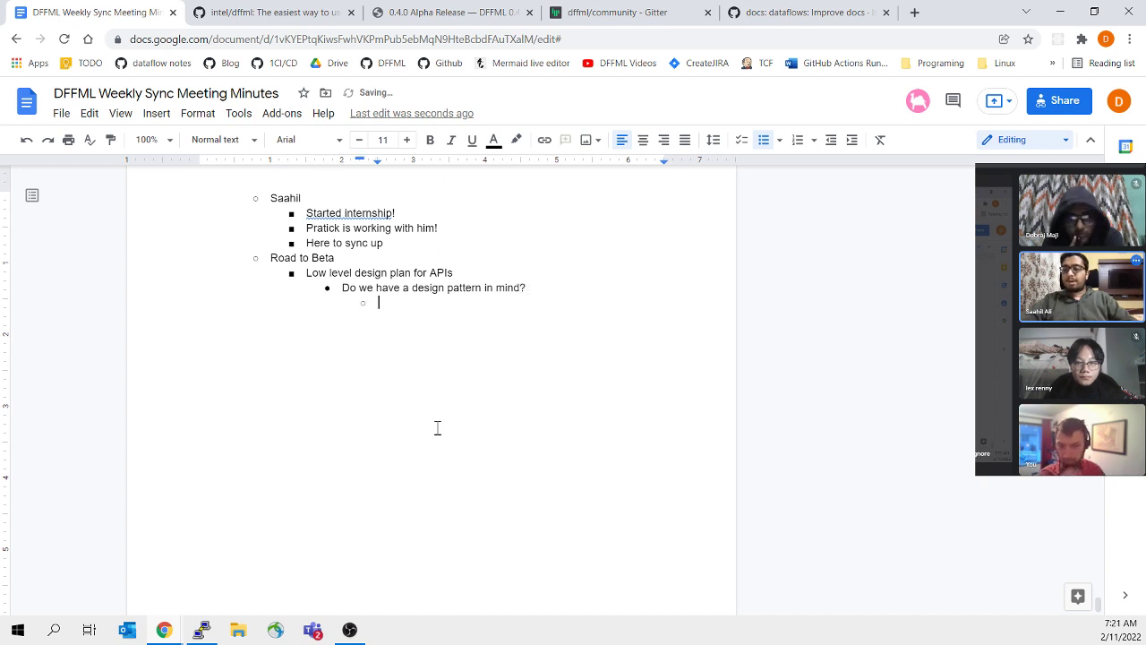
# Step: Open ml.py from the dffml/high_level folder of the intel/dffml repository and examine the train function
pyautogui.scroll(3, 443, 444)
pyautogui.scroll(-3, 538, 452)
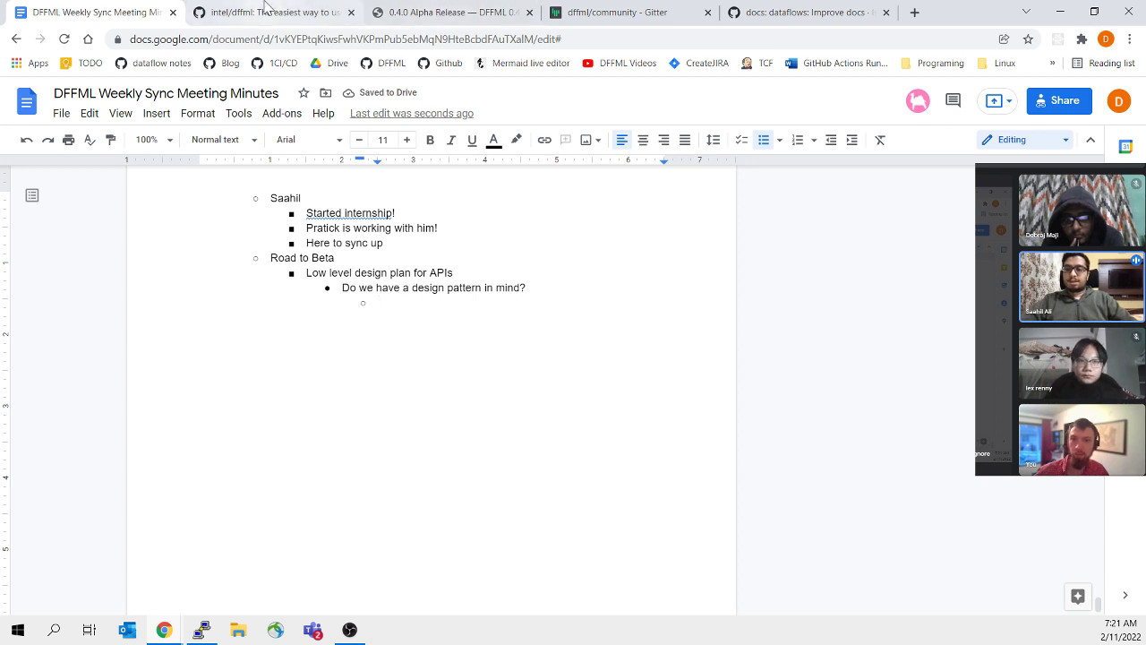
pyautogui.click(430, 9)
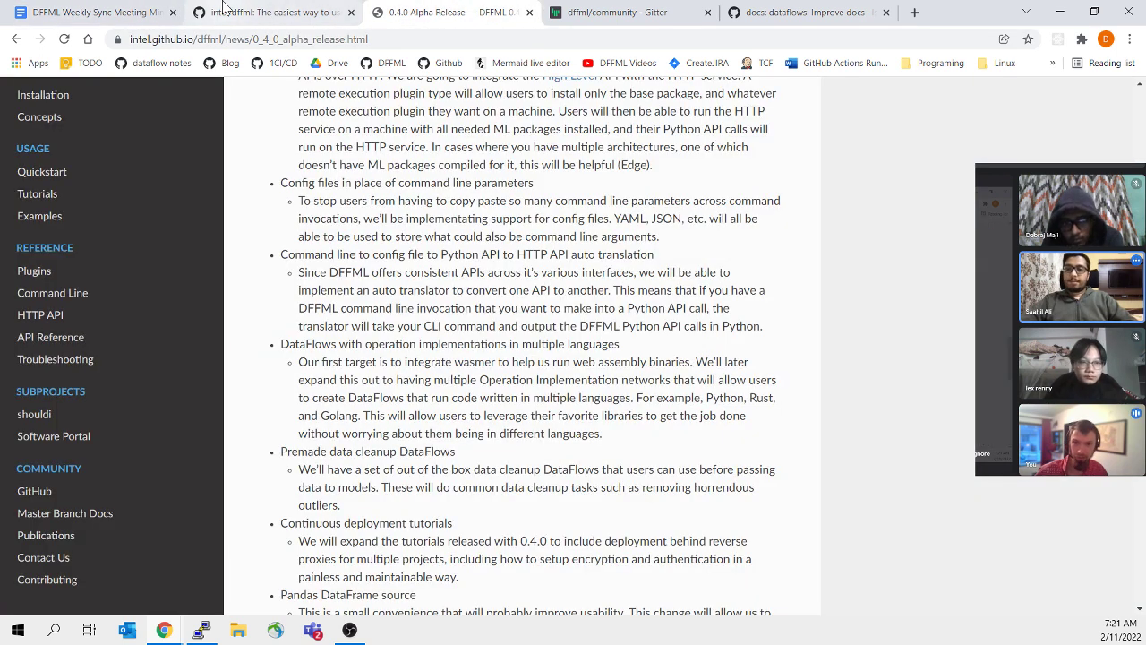
pyautogui.click(307, 9)
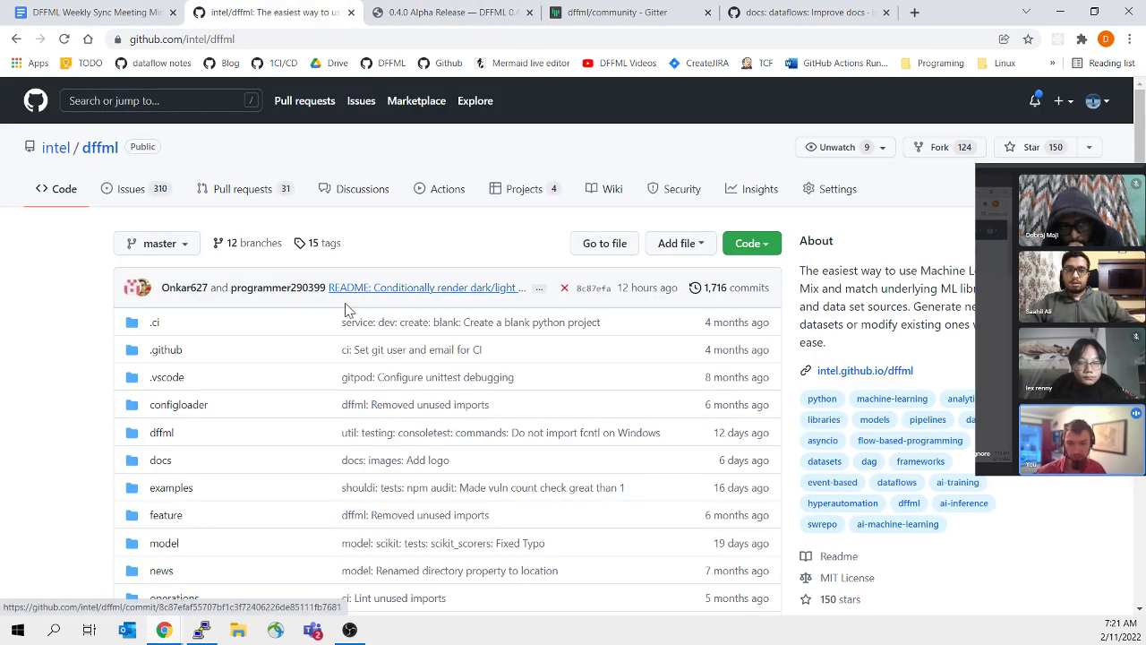
pyautogui.middleClick(161, 432)
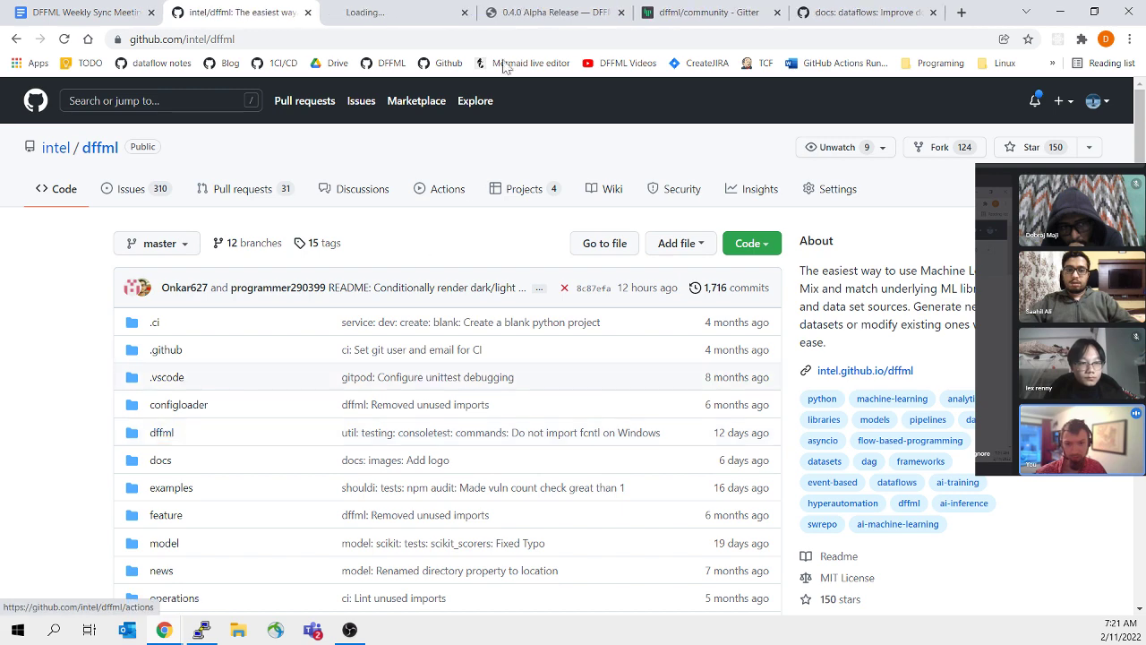
pyautogui.click(454, 7)
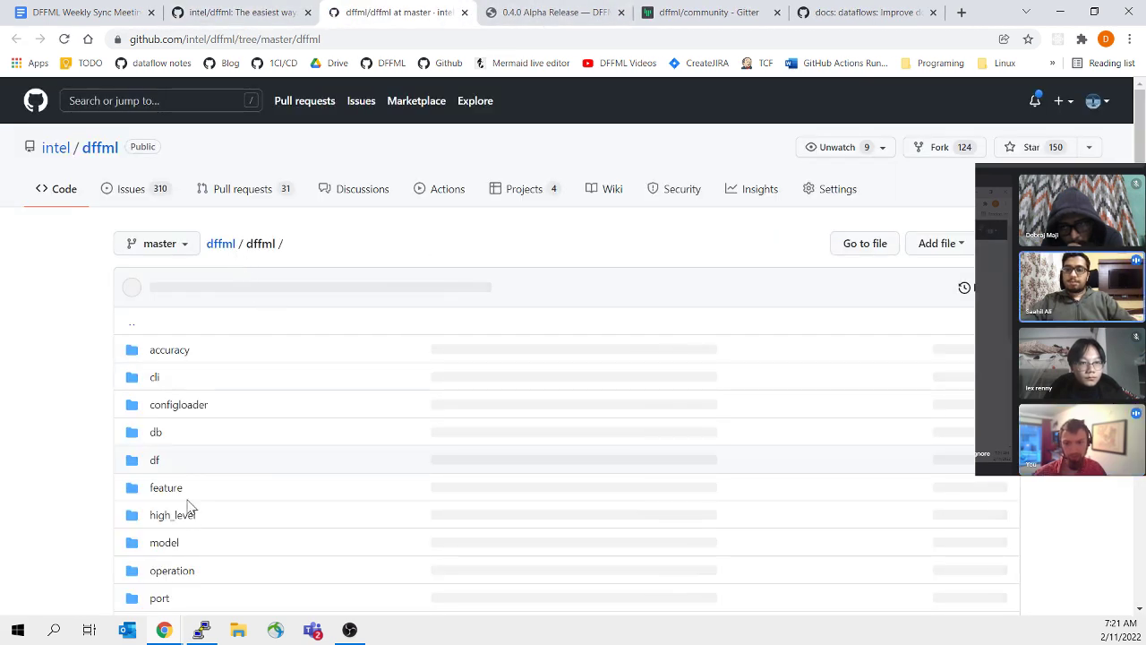
pyautogui.click(176, 517)
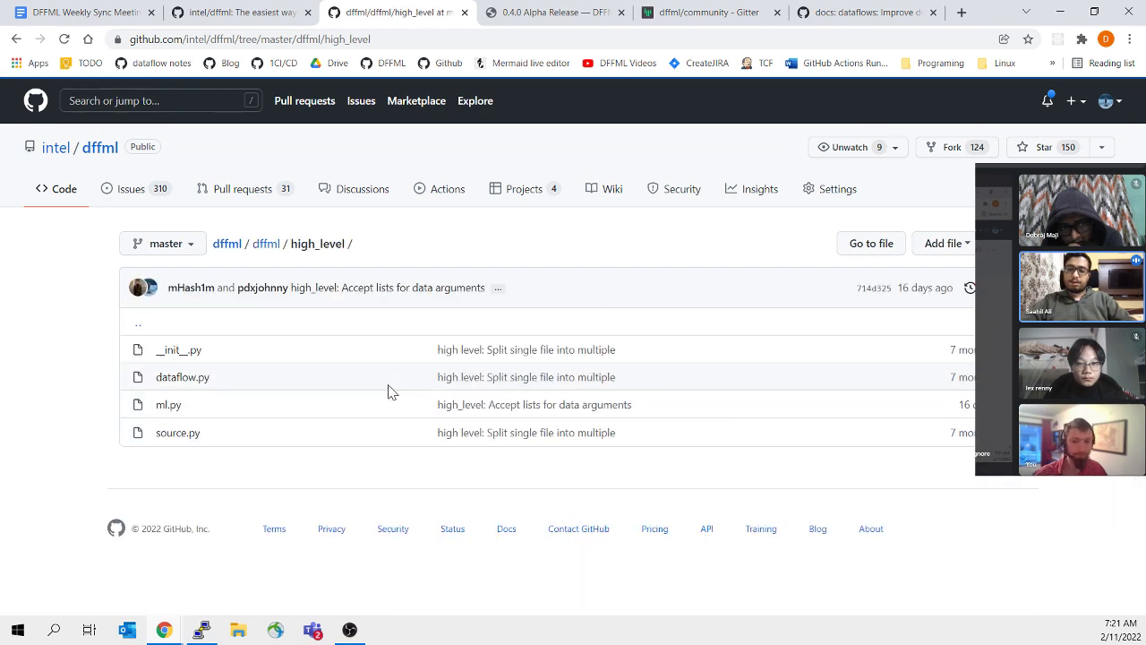
pyautogui.click(170, 406)
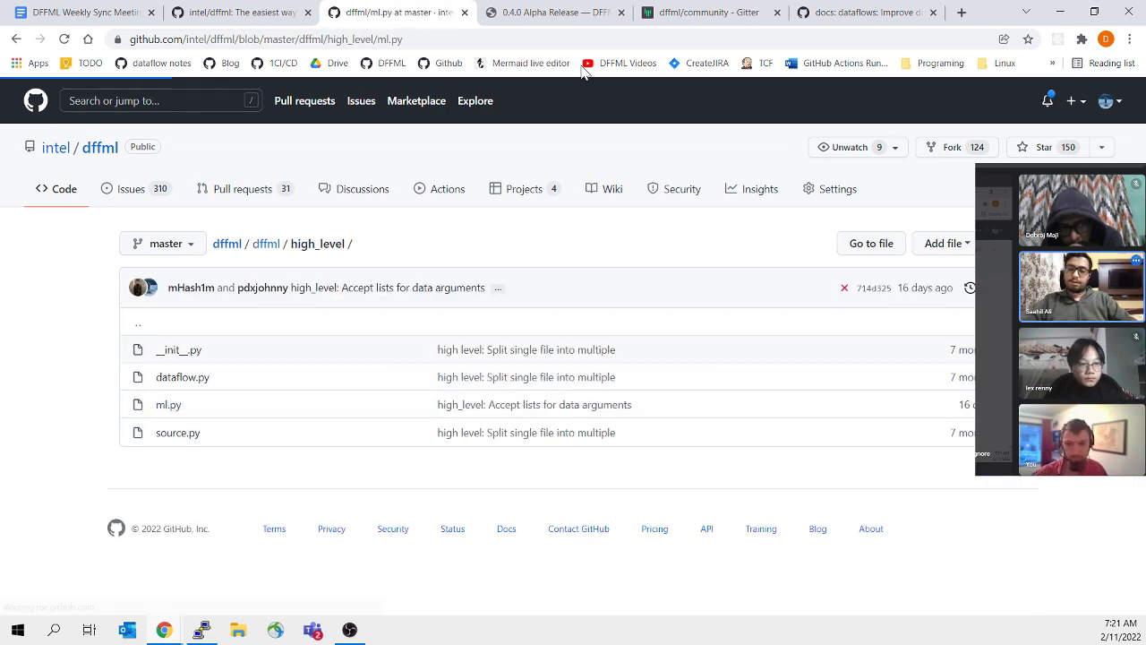
pyautogui.scroll(-7, 550, 346)
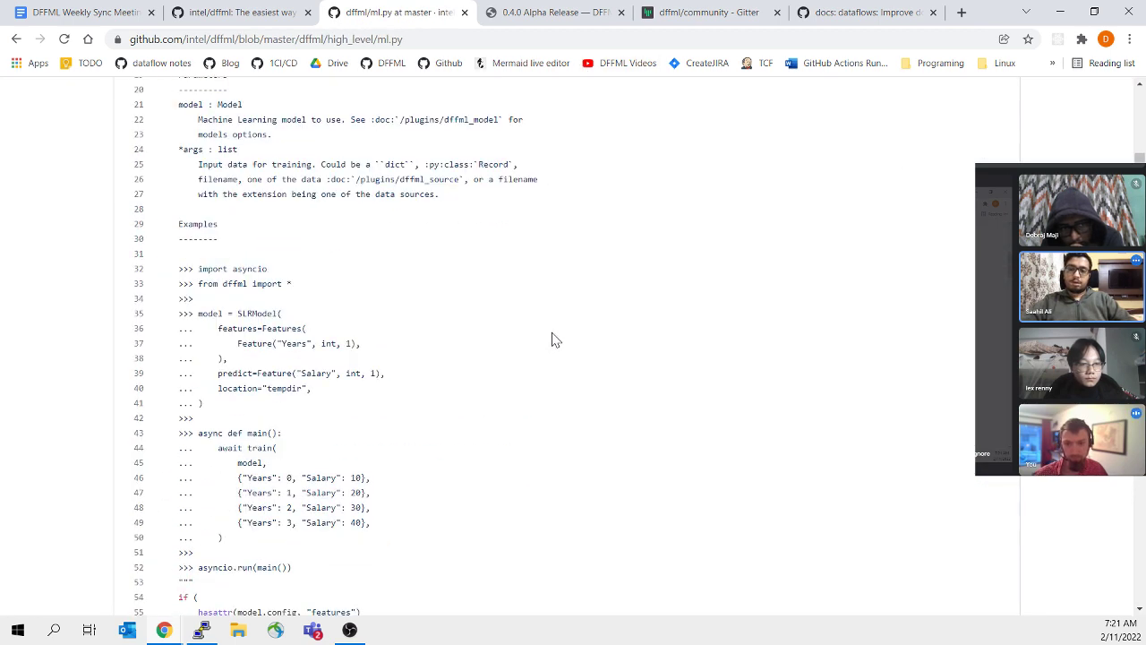
pyautogui.scroll(3, 555, 341)
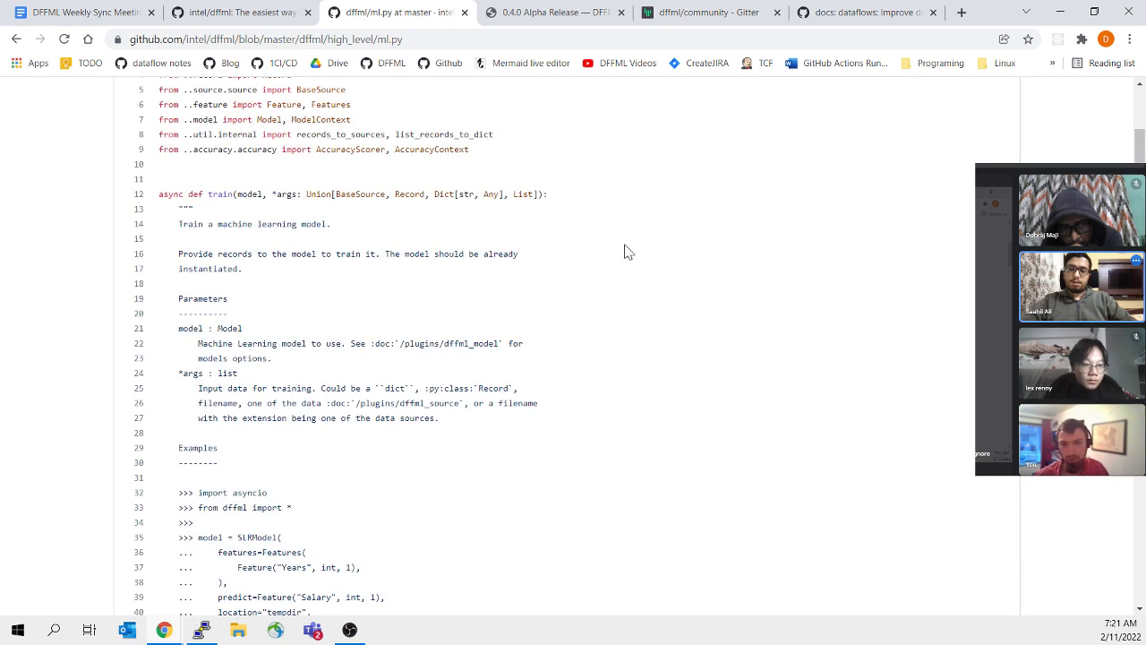
# Step: Return to the meeting minutes and enter "TODO - Write ADR for design pattern" in the empty bullet under the design pattern question
pyautogui.click(287, 7)
pyautogui.click(134, 13)
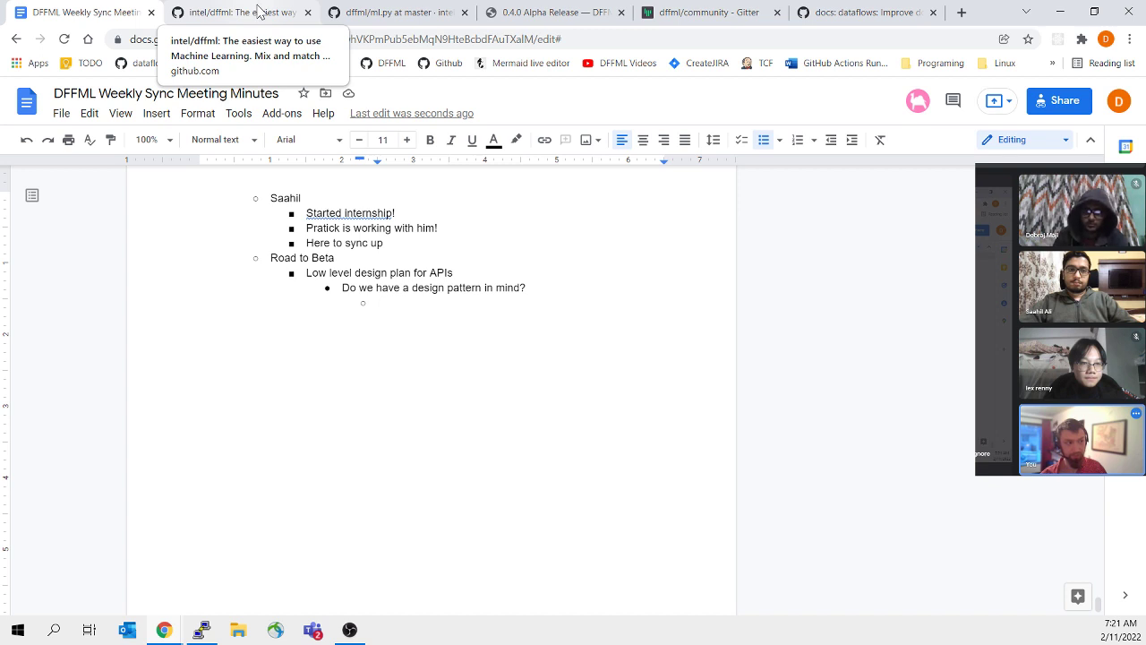
pyautogui.click(511, 311)
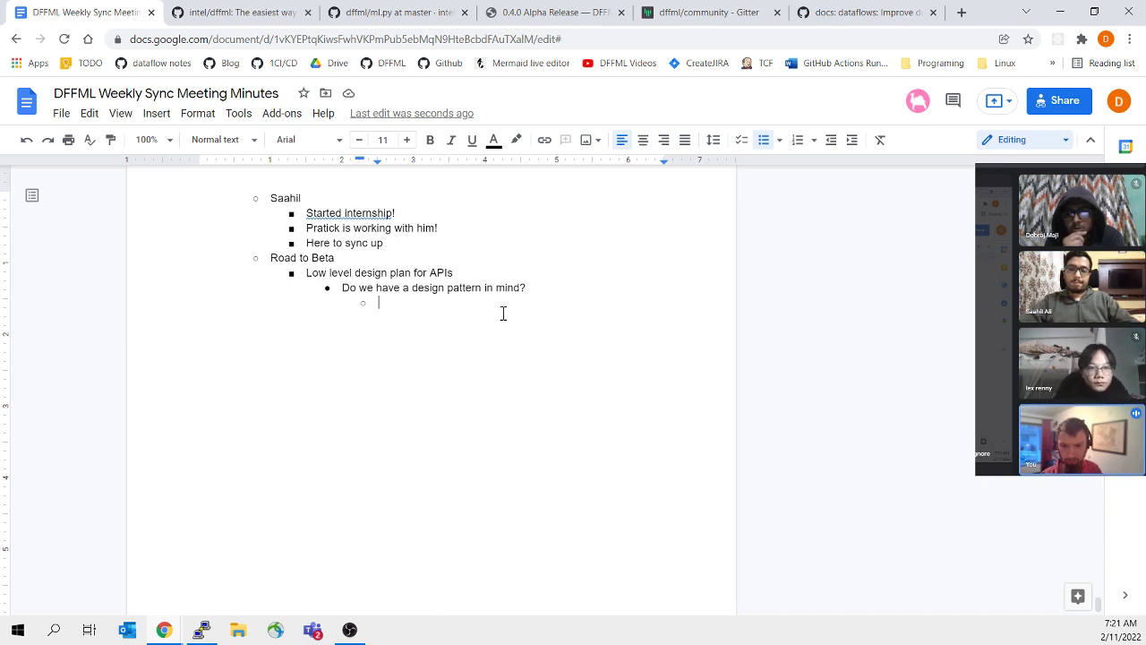
pyautogui.doubleClick(481, 304)
pyautogui.click(480, 298)
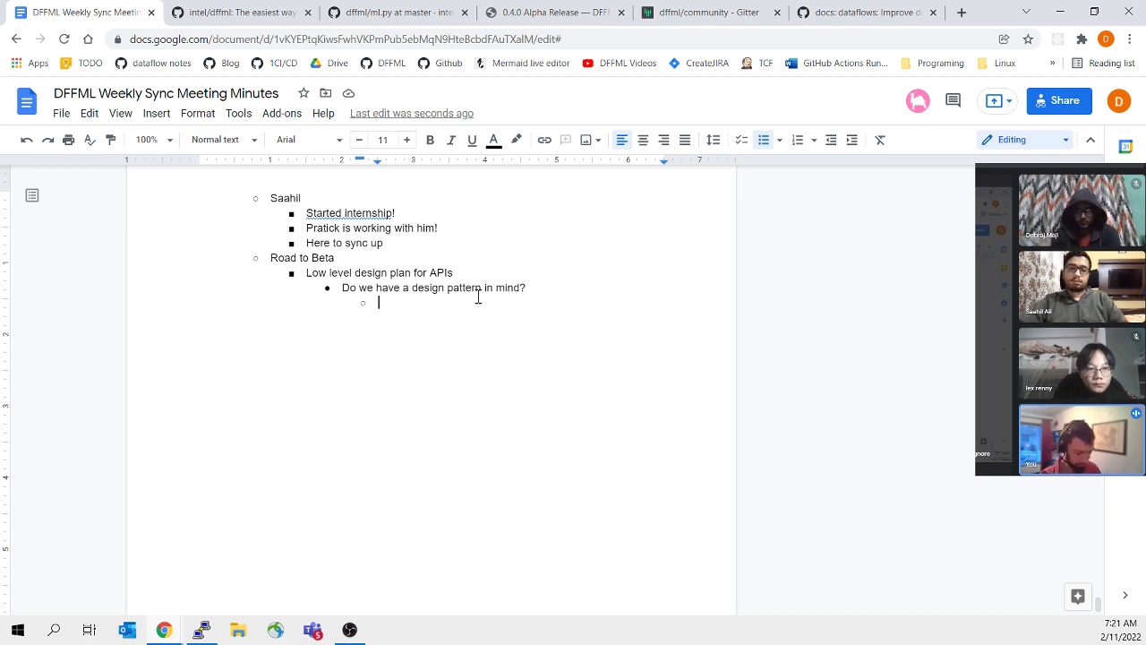
pyautogui.write('T')
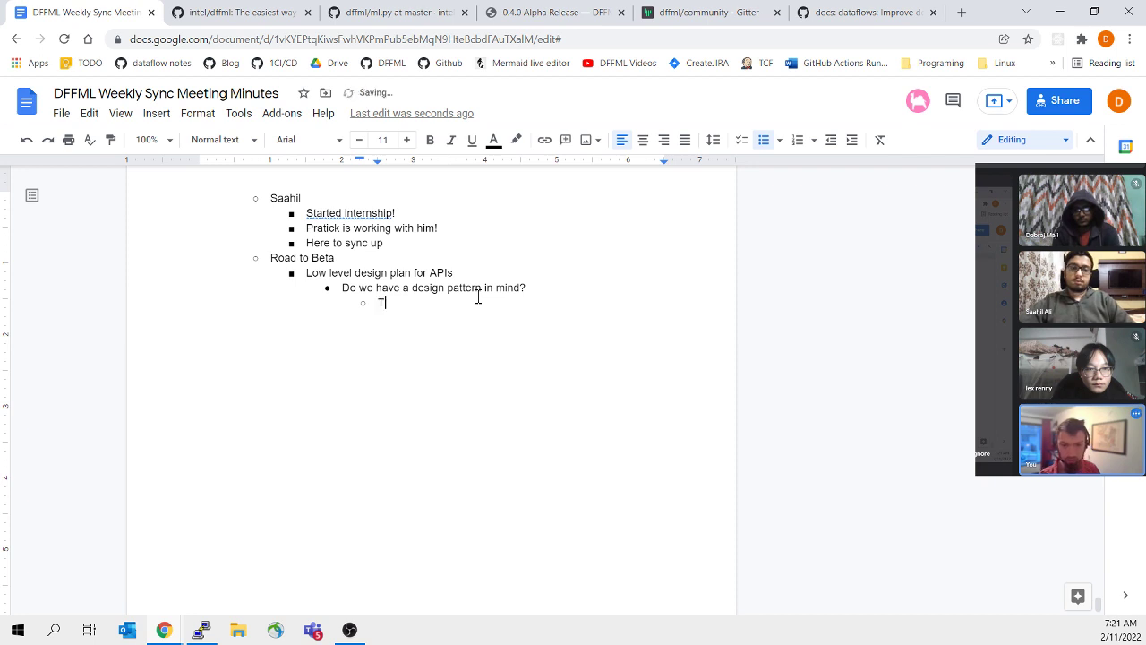
pyautogui.write('ODO - WRite')
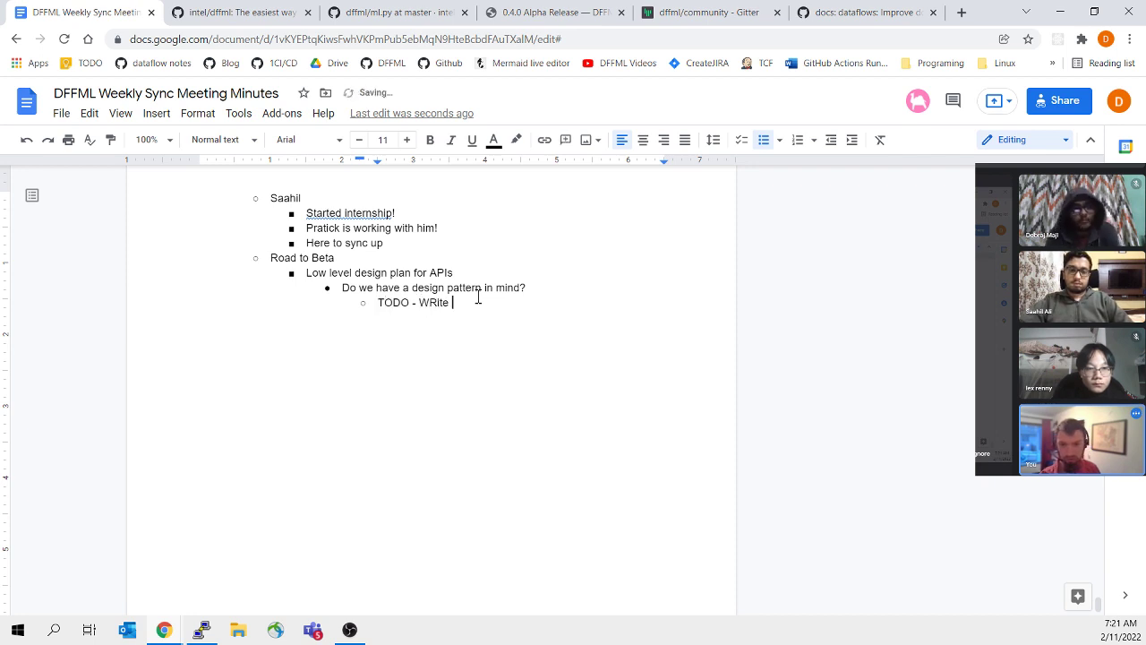
pyautogui.press('BackSpace')
pyautogui.press('BackSpace')
pyautogui.press('BackSpace')
pyautogui.press('BackSpace')
pyautogui.press('BackSpace')
pyautogui.write('ri')
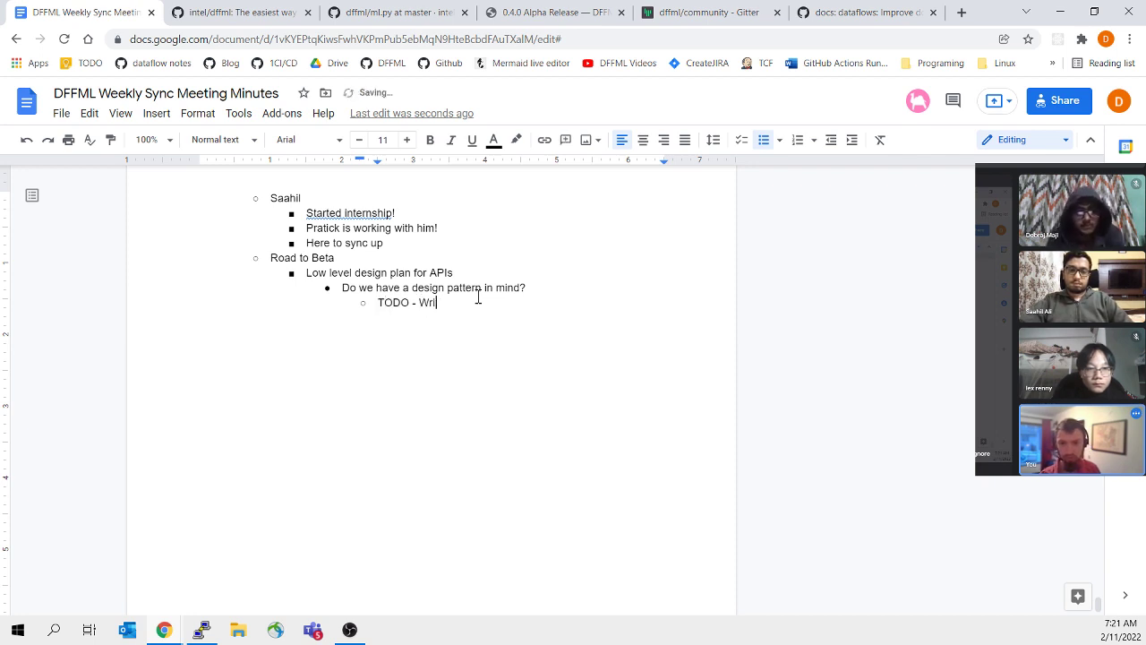
pyautogui.write('te ADR for ')
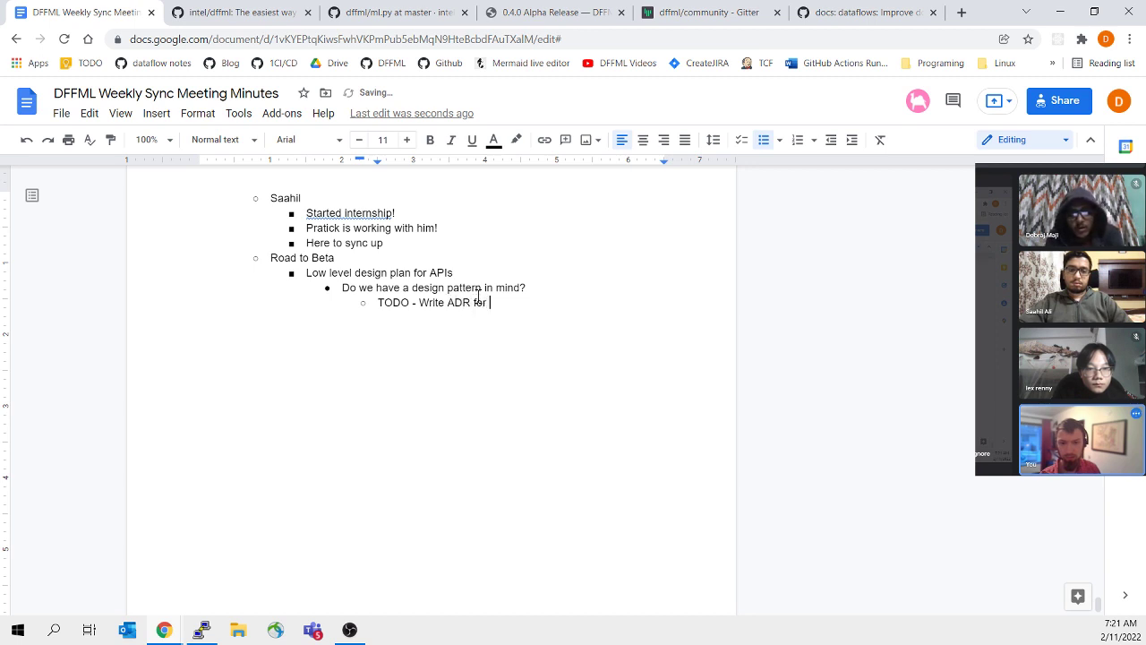
pyautogui.write('design pattern')
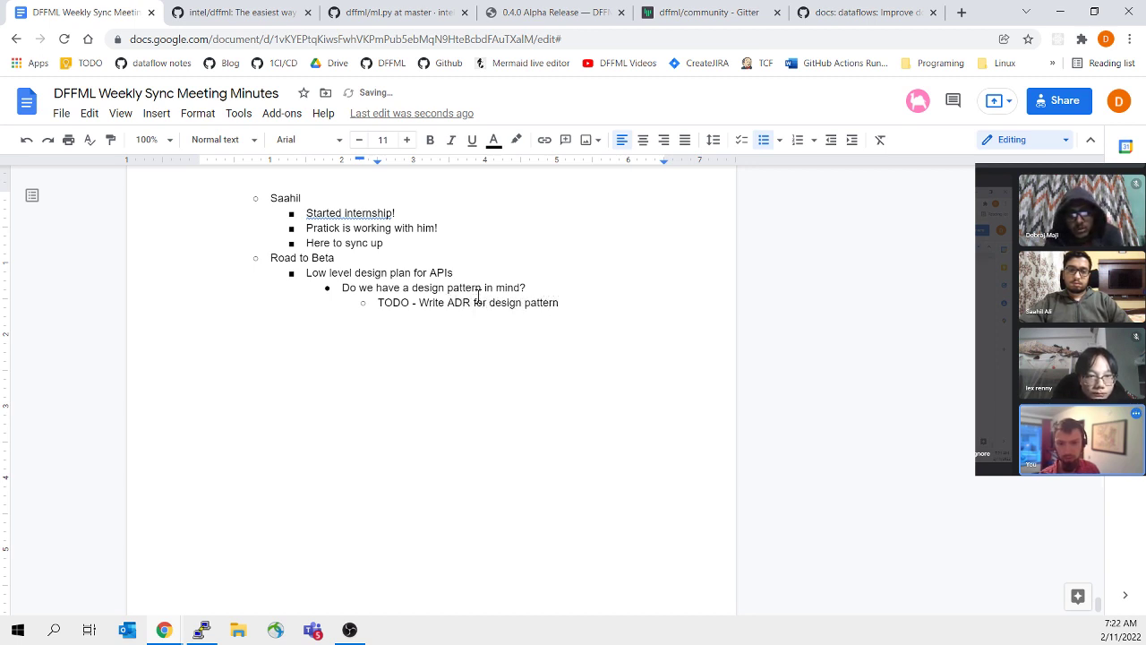
# Step: Add a nested bullet reading "High level APIs" under the ADR TODO item
pyautogui.press('Return')
pyautogui.press('Tab')
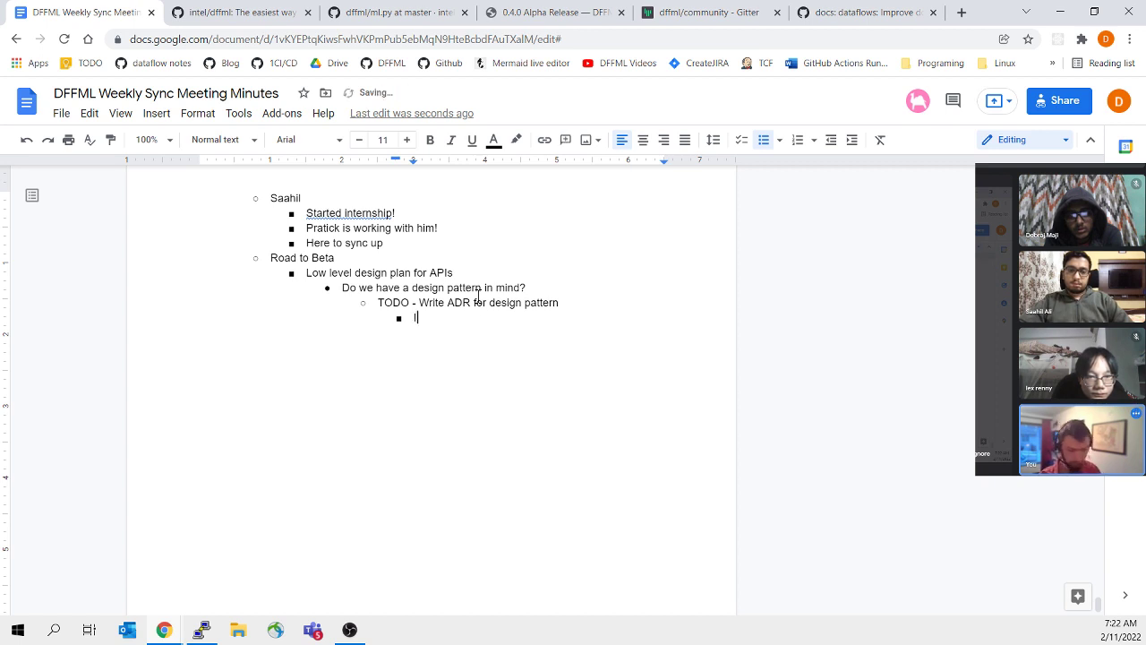
pyautogui.write('High level apis')
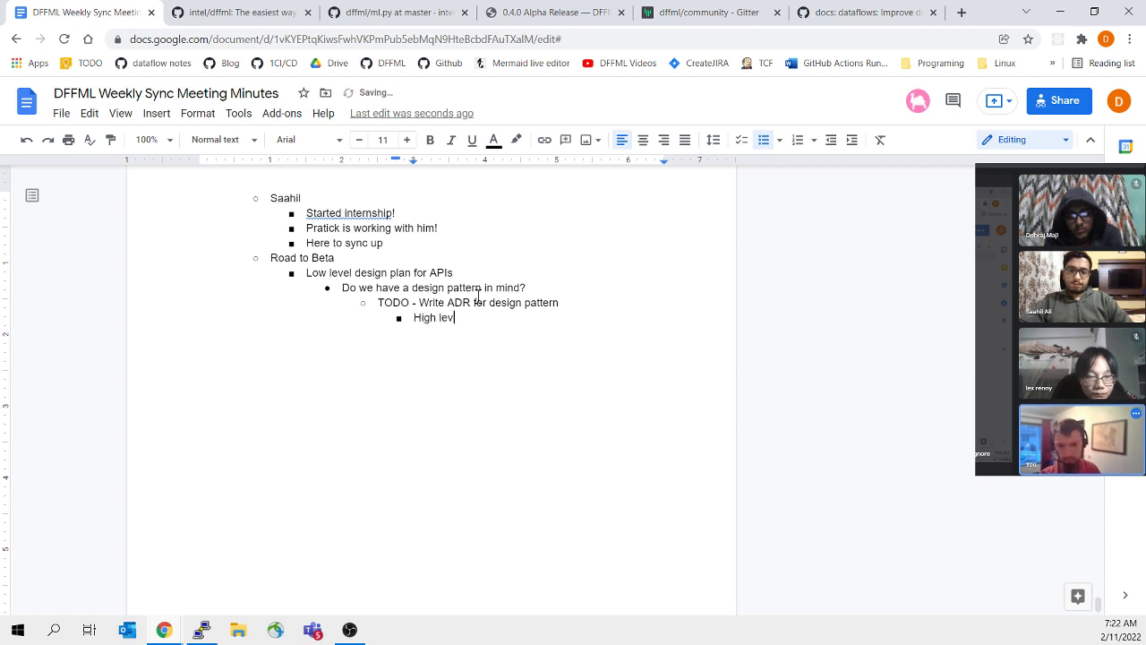
pyautogui.press('BackSpace')
pyautogui.press('BackSpace')
pyautogui.press('BackSpace')
pyautogui.press('BackSpace')
pyautogui.write('APIs')
# Step: Add the bullets "Double context entry" and "DataFlow definition" below High level APIs, followed by an empty bullet
pyautogui.press('Return')
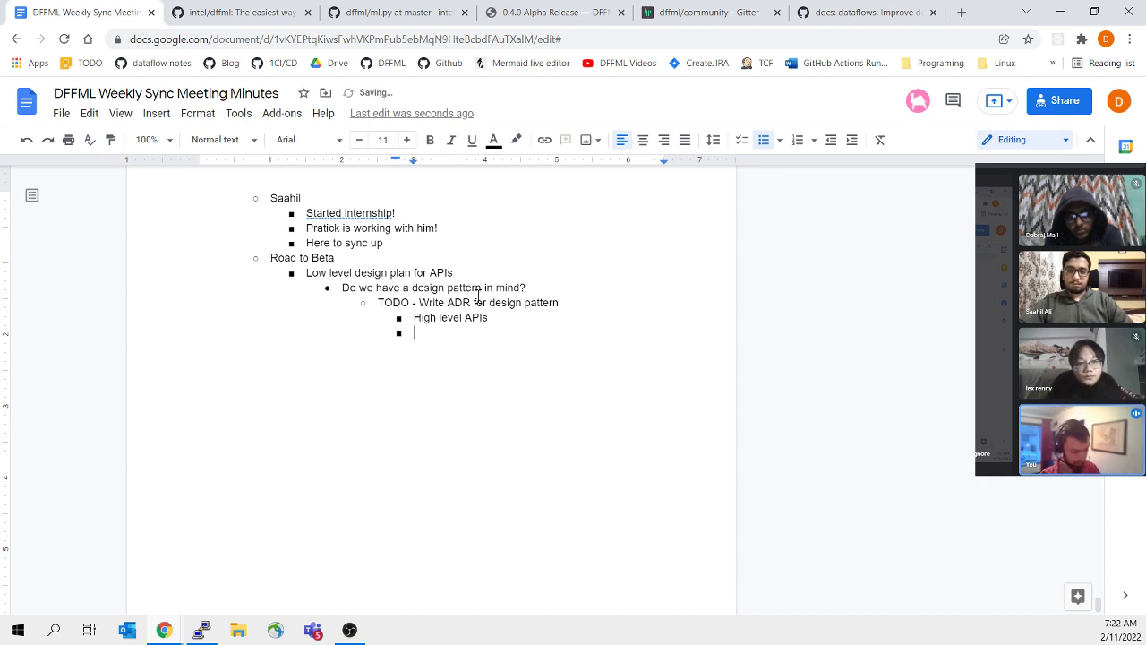
pyautogui.write('D')
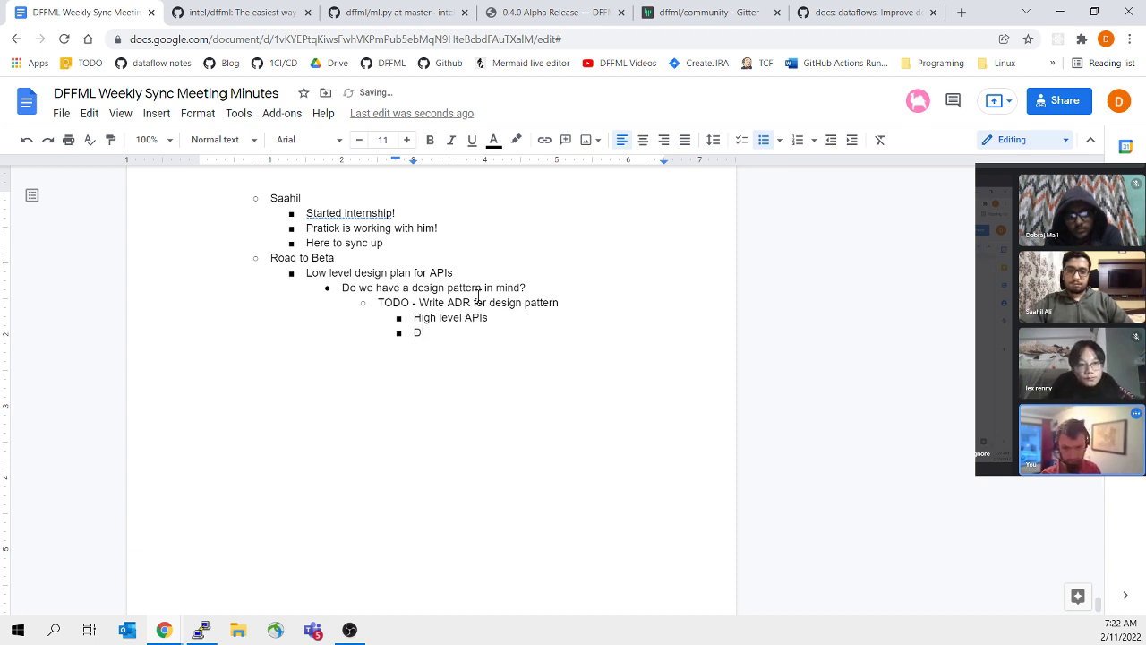
pyautogui.write('ouble context entry')
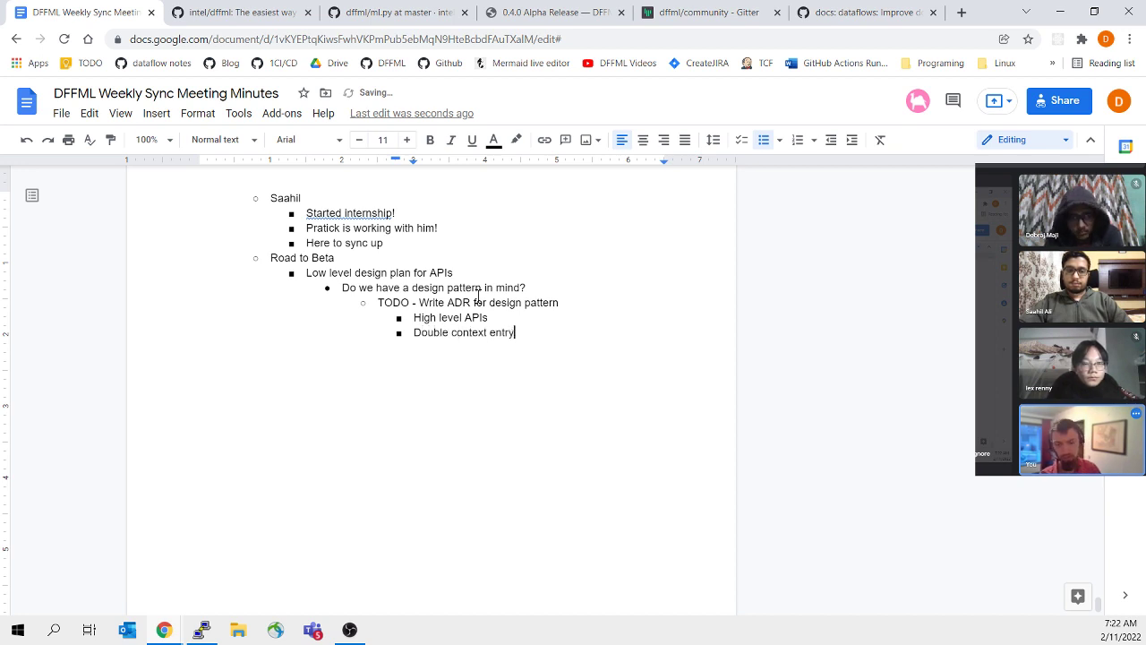
pyautogui.press('Return')
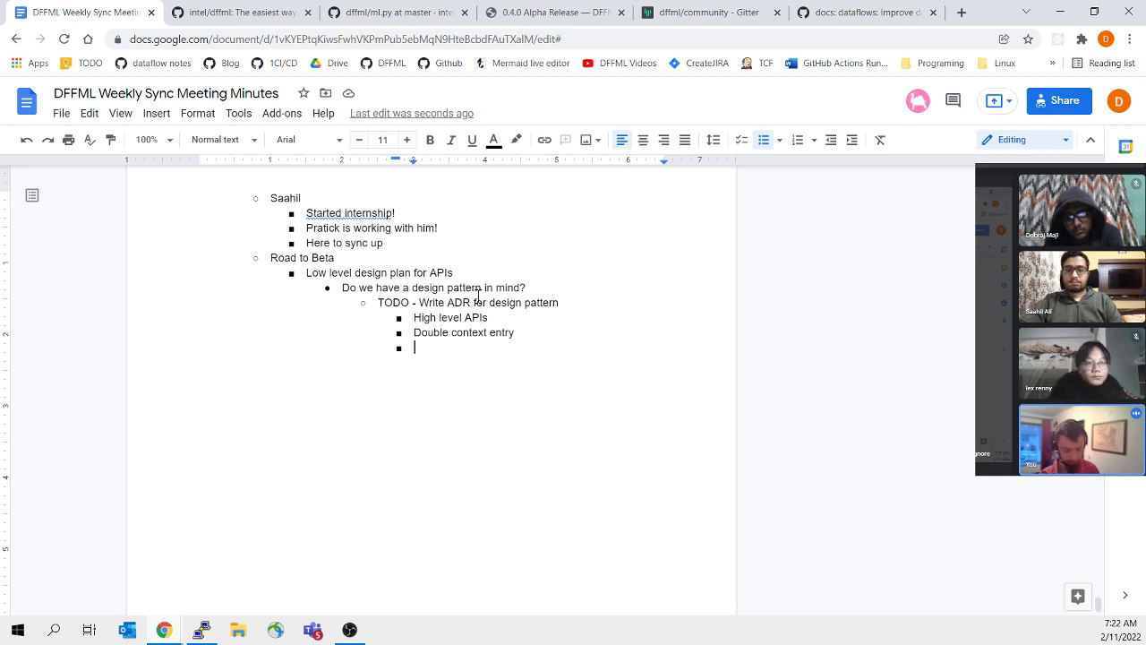
pyautogui.write('DataFlow definition')
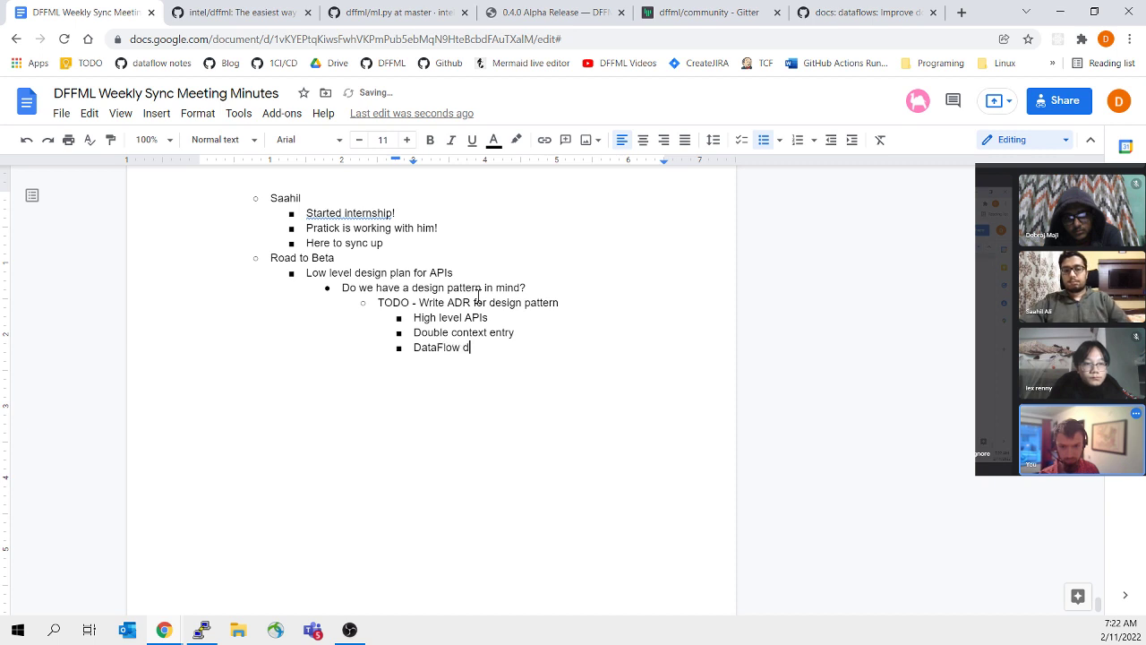
pyautogui.press('Return')
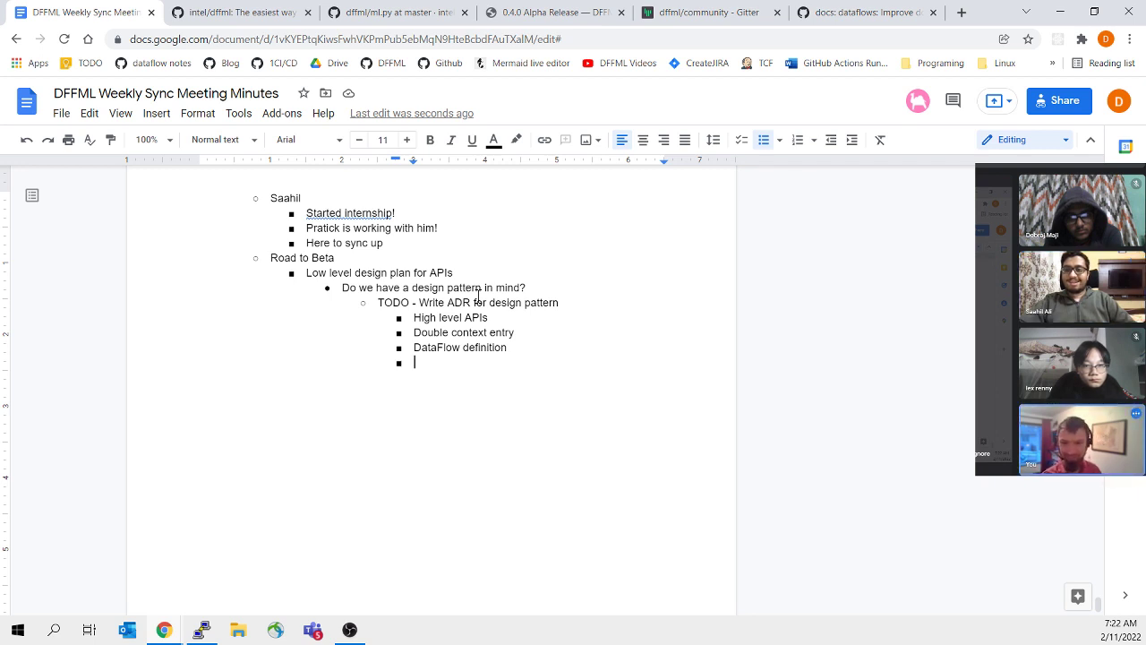
# Step: Add the bullet "Has a Mac now!" below "Here to sync up" in the participant's notes
pyautogui.click(438, 244)
pyautogui.press('Return')
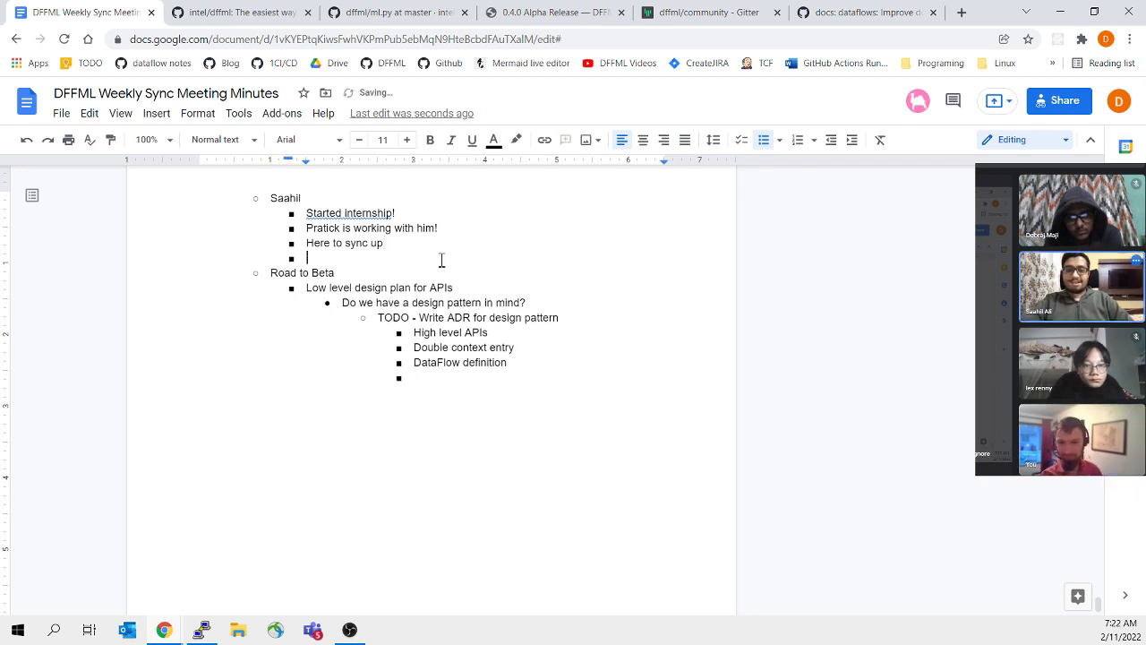
pyautogui.write('Has a ')
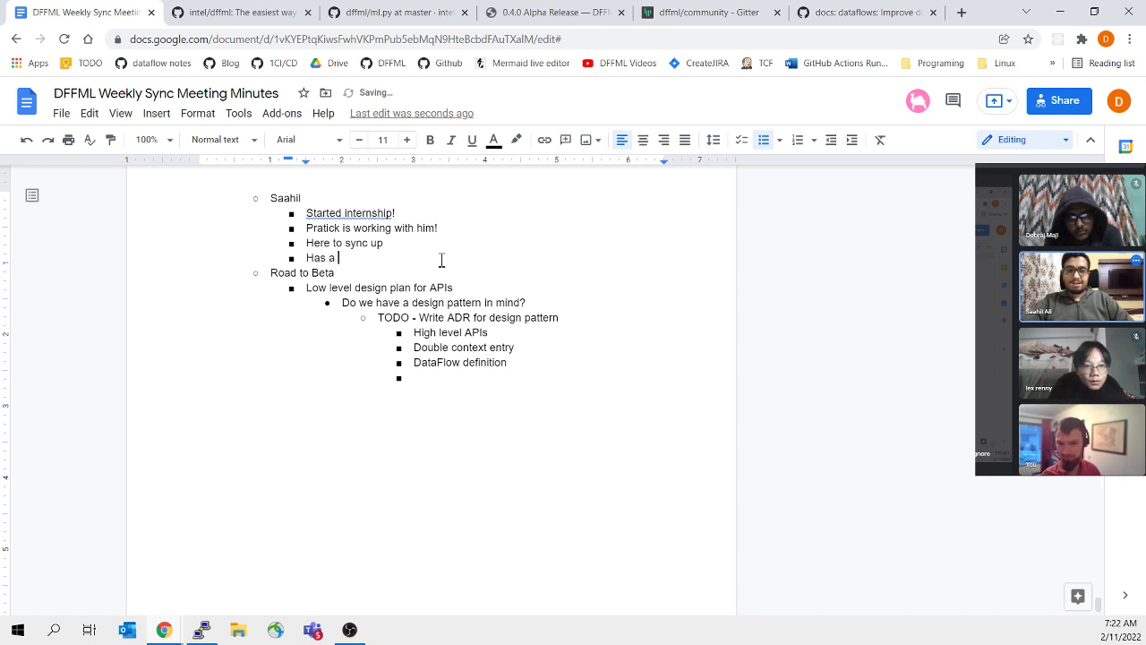
pyautogui.write('Mac for')
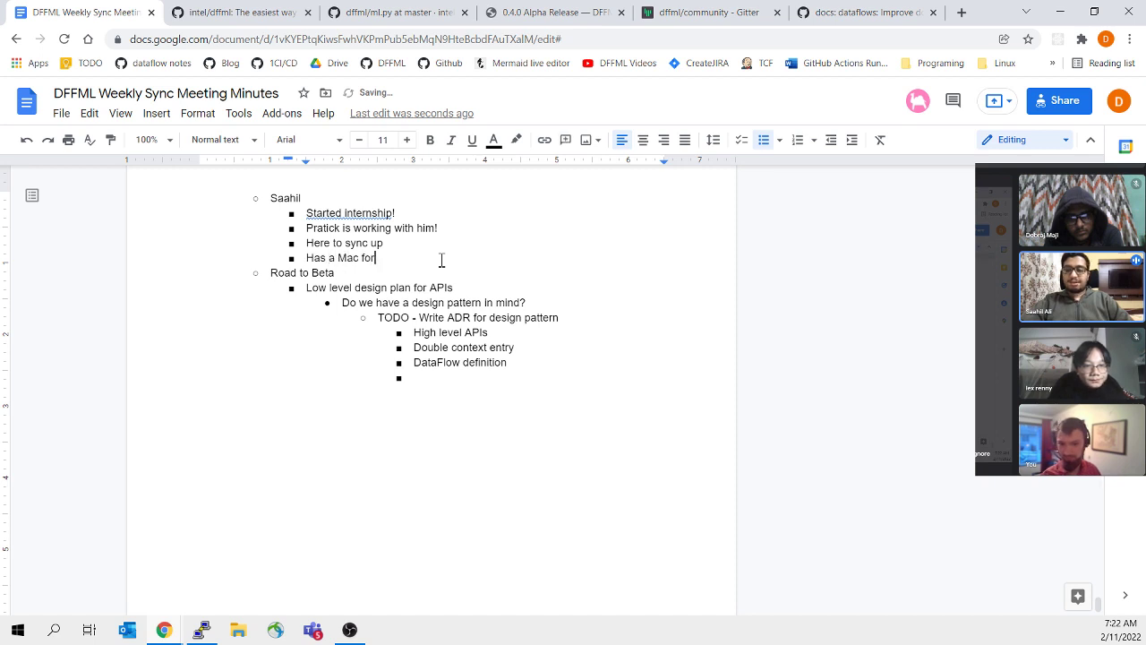
pyautogui.press('BackSpace')
pyautogui.press('BackSpace')
pyautogui.press('BackSpace')
pyautogui.write('now!')
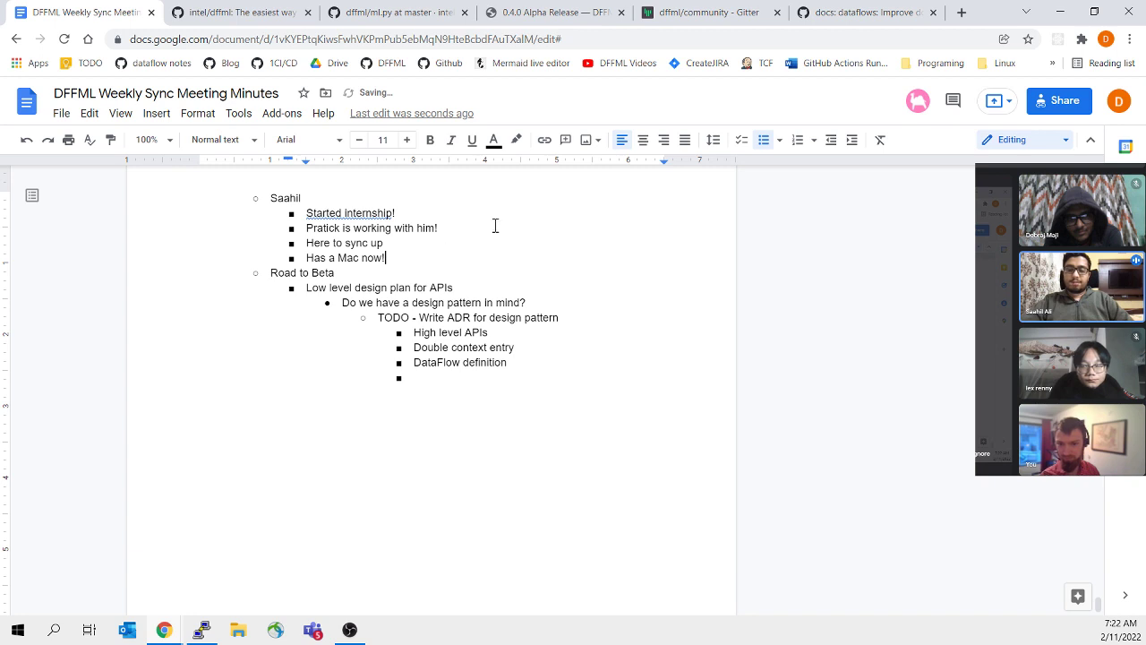
pyautogui.click(568, 377)
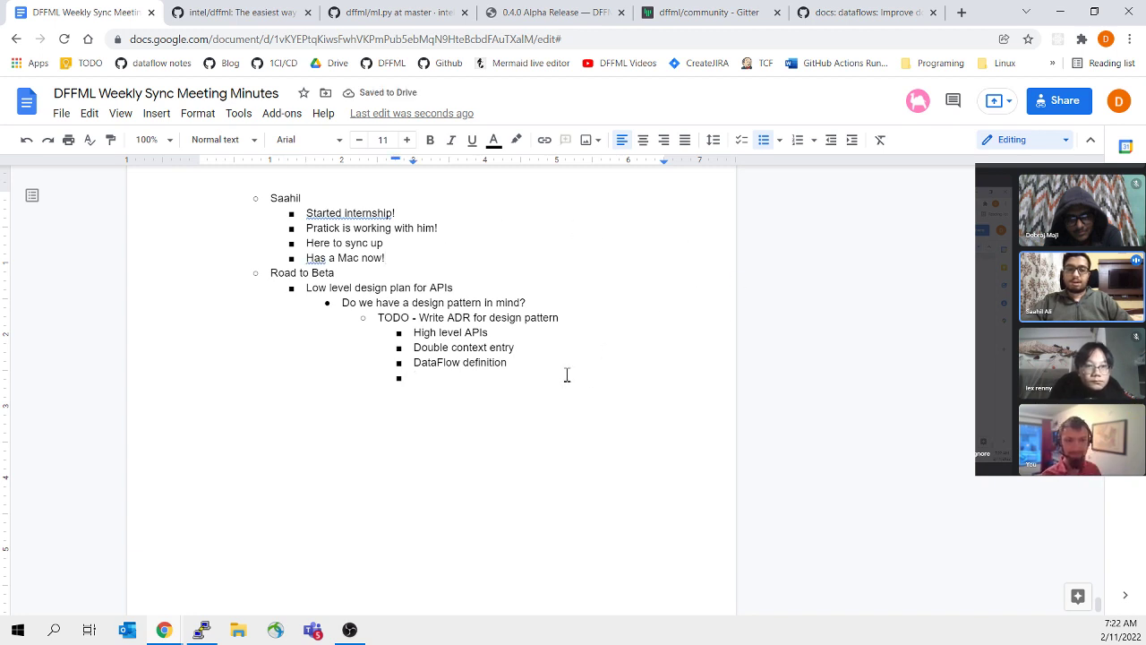
# Step: Add a nested bullet reading "Working on setup videos" under "Has a Mac now!"
pyautogui.click(438, 251)
pyautogui.press('Return')
pyautogui.press('Tab')
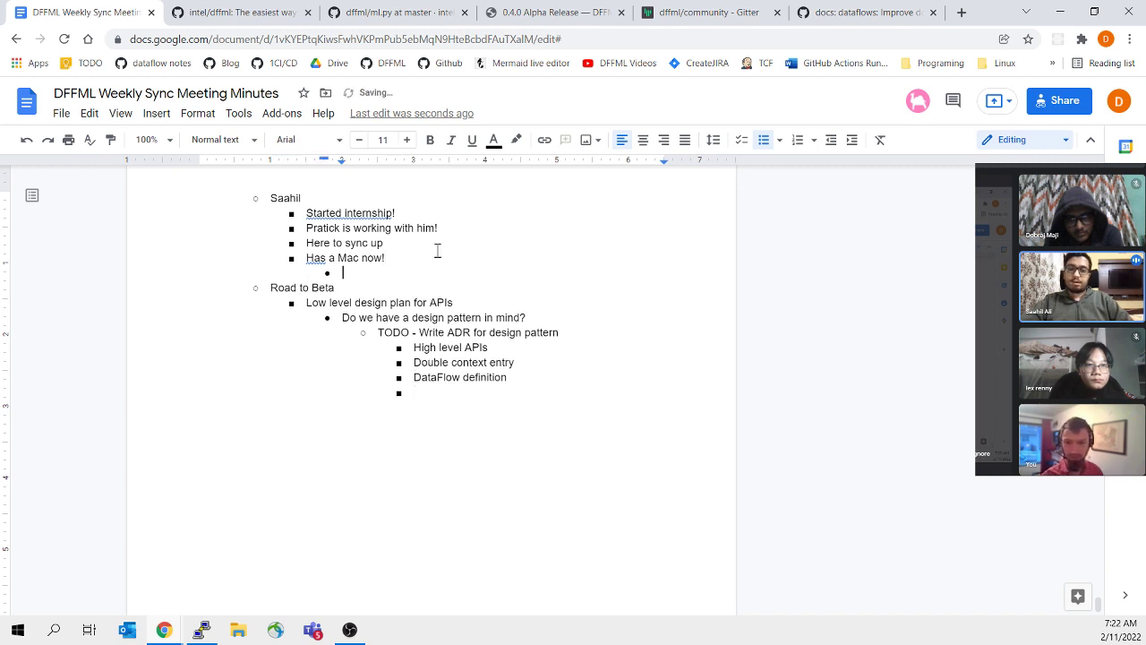
pyautogui.write('W')
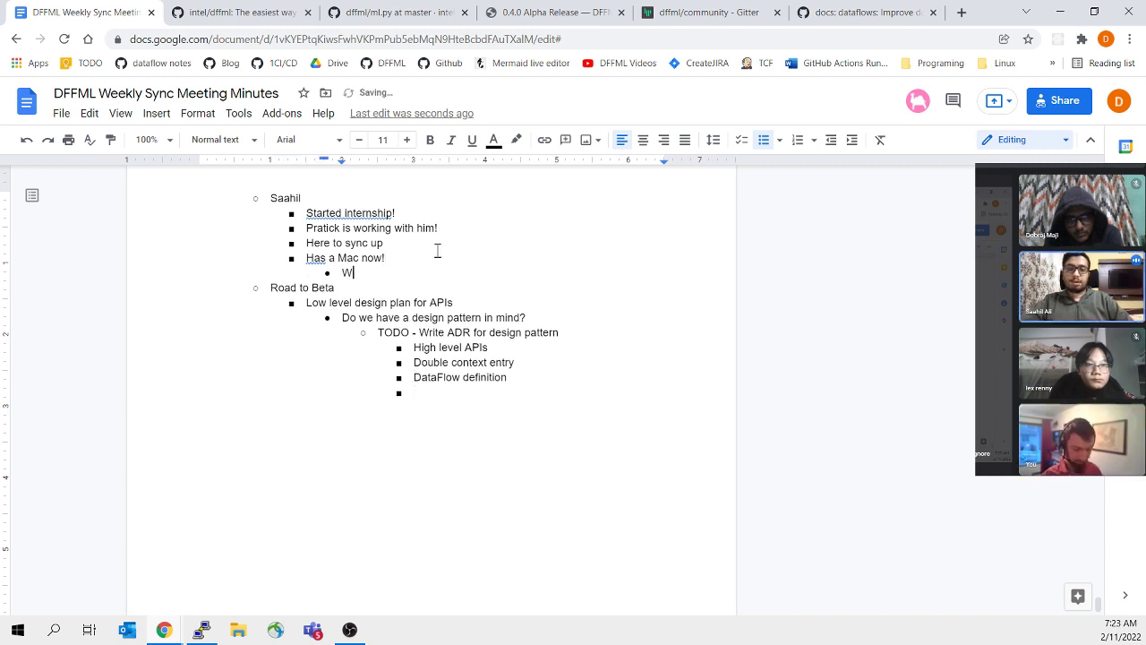
pyautogui.write('orking on setup')
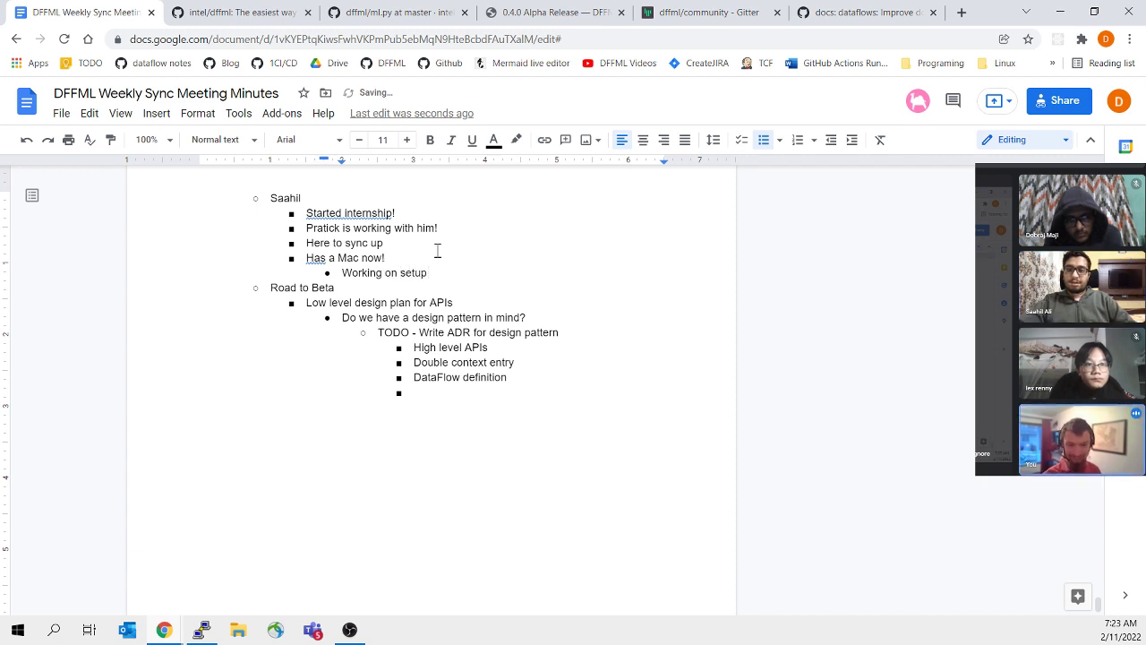
pyautogui.click(321, 258)
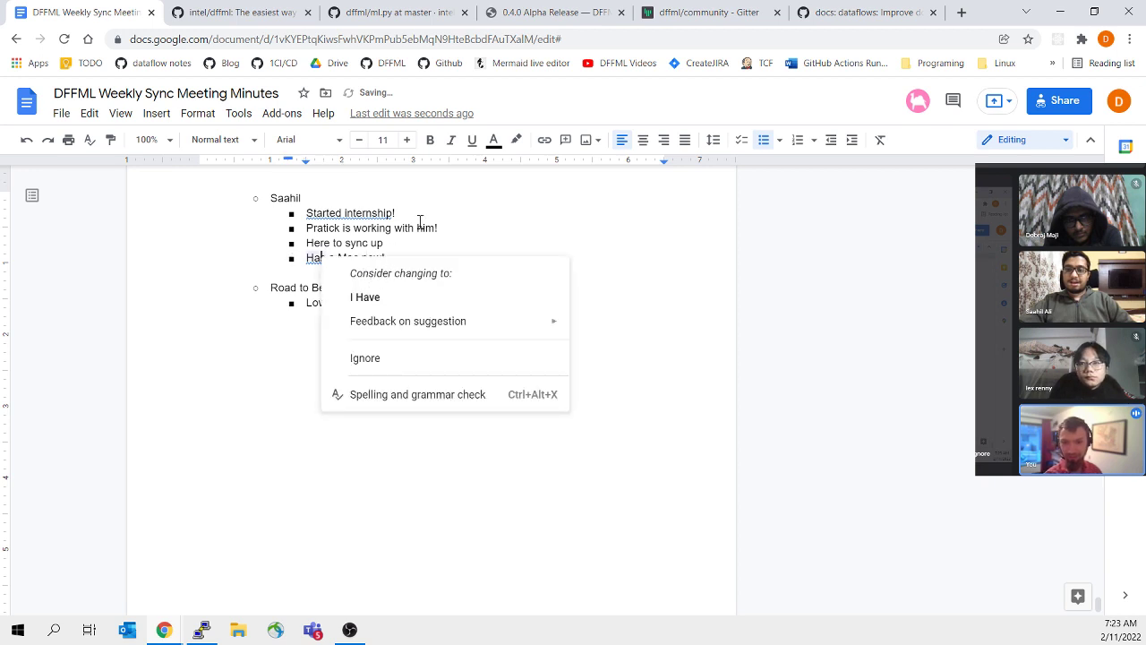
pyautogui.click(472, 269)
pyautogui.write('videos')
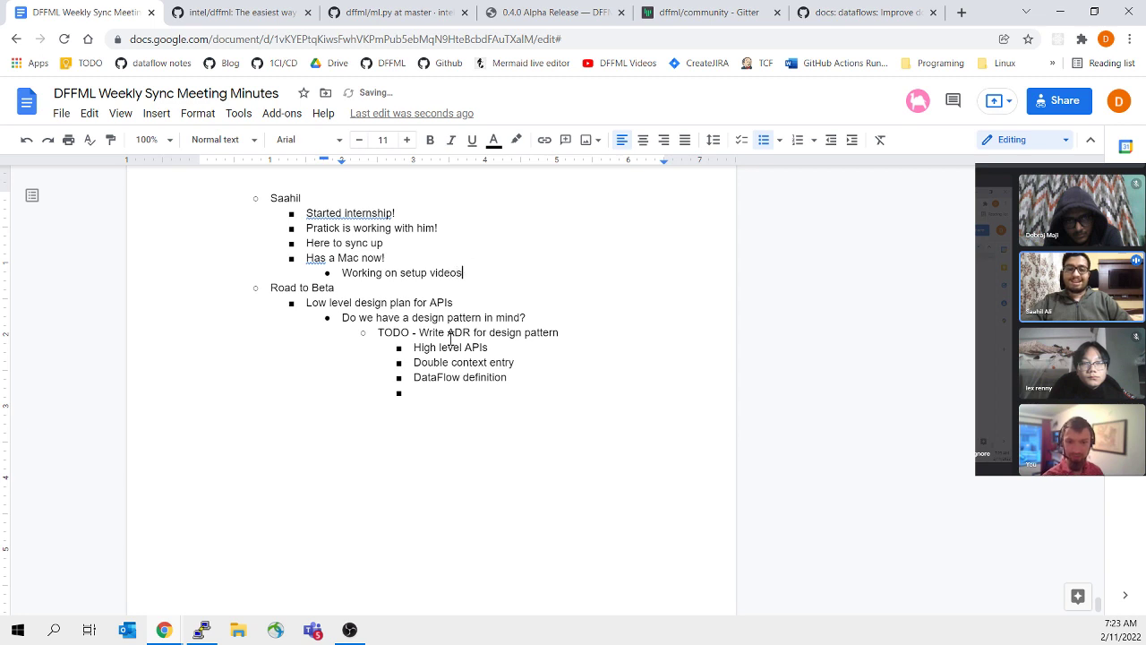
# Step: Outdent the empty bullet below "DataFlow definition" three levels, to the level of "Low level design plan for APIs"
pyautogui.click(483, 408)
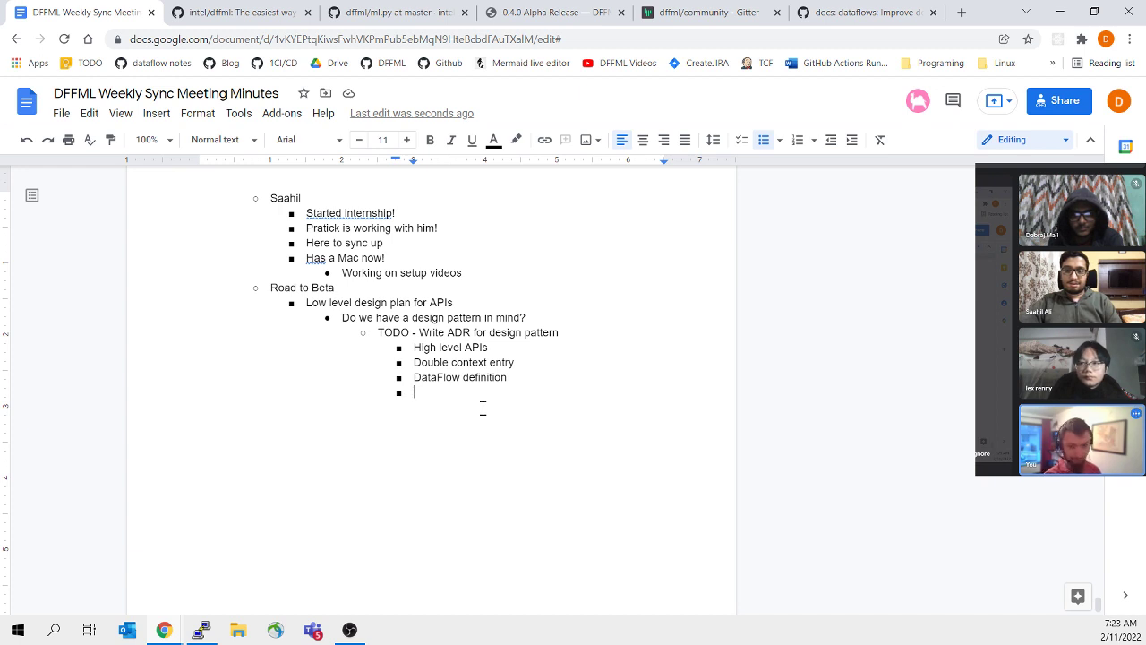
pyautogui.hotkey('shift', 'Tab')
pyautogui.hotkey('shift', 'Tab')
pyautogui.hotkey('shift', 'Tab')
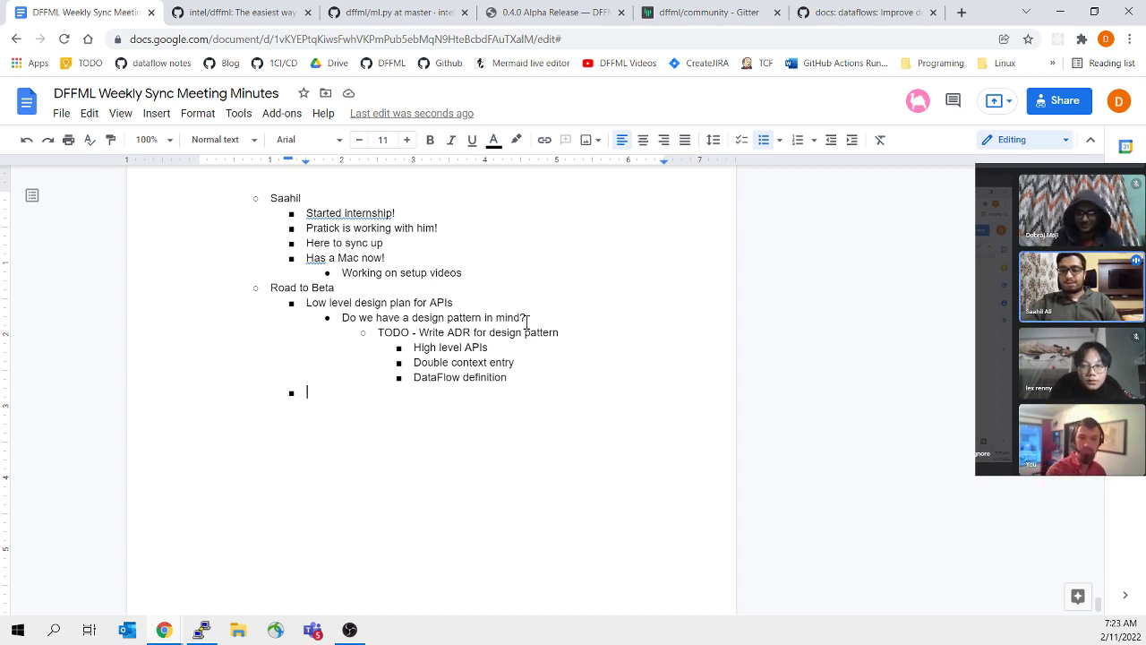
# Step: Add the bullet "Probably put up by week after next" below "Working on setup videos"
pyautogui.click(474, 273)
pyautogui.press('Return')
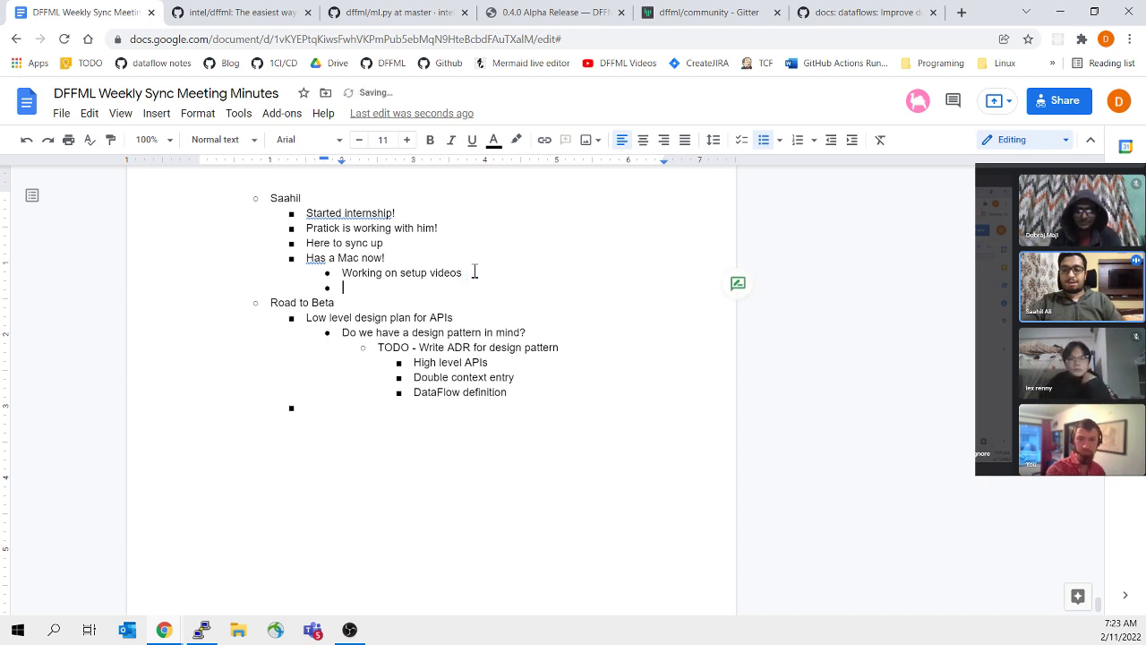
pyautogui.write('P')
pyautogui.write('y ')
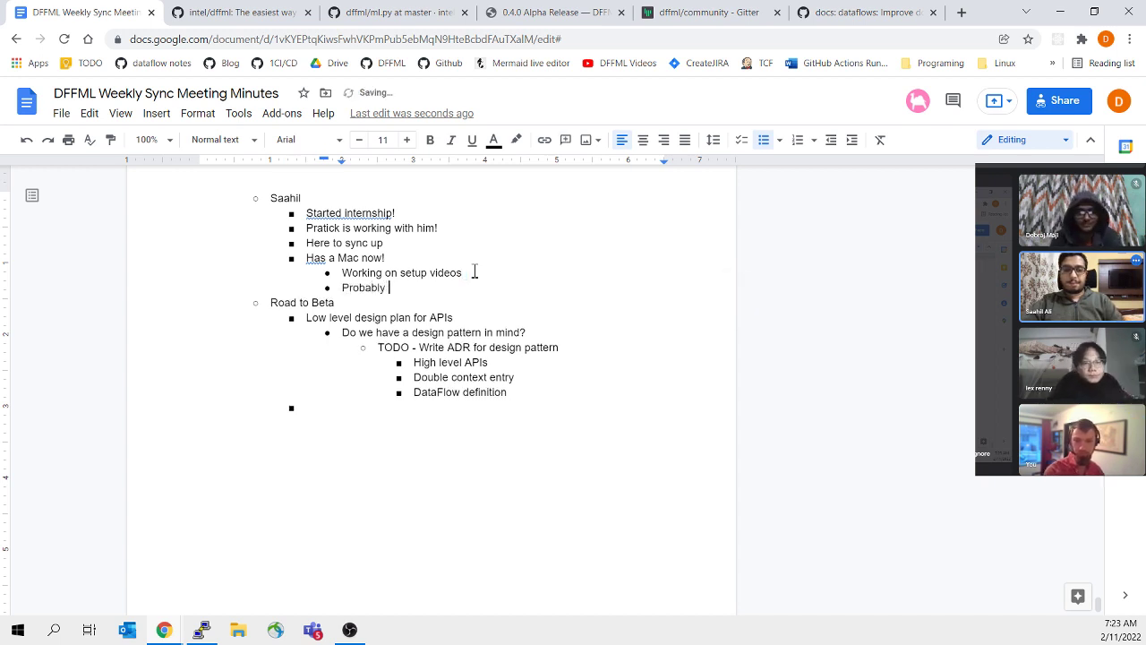
pyautogui.write('put up ')
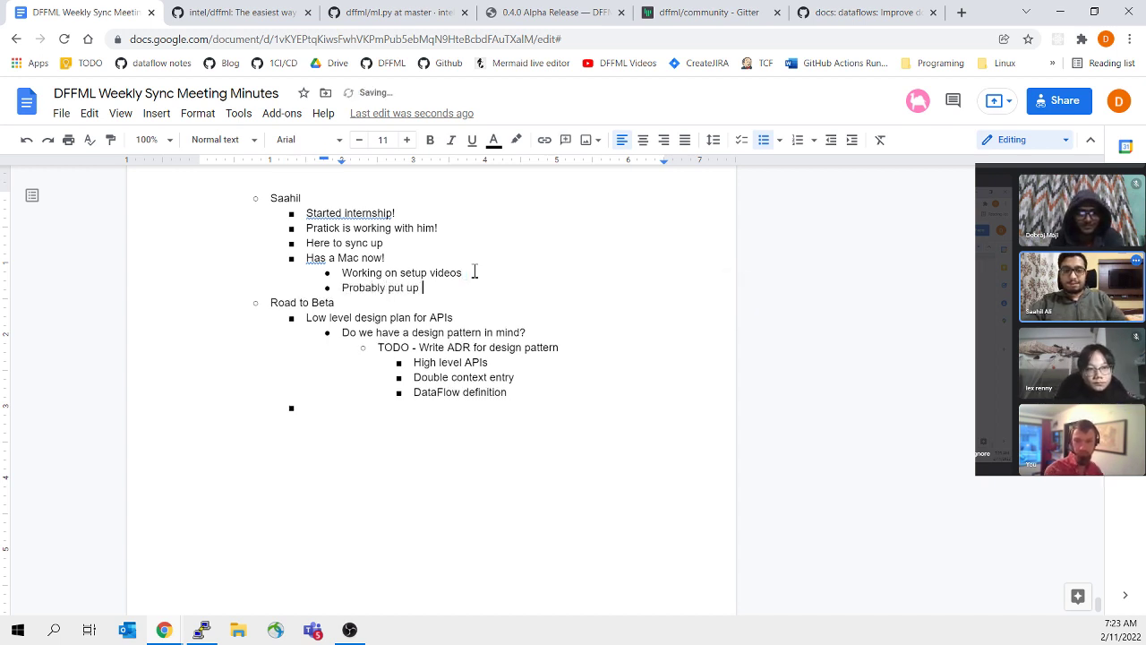
pyautogui.write('by next week or week after')
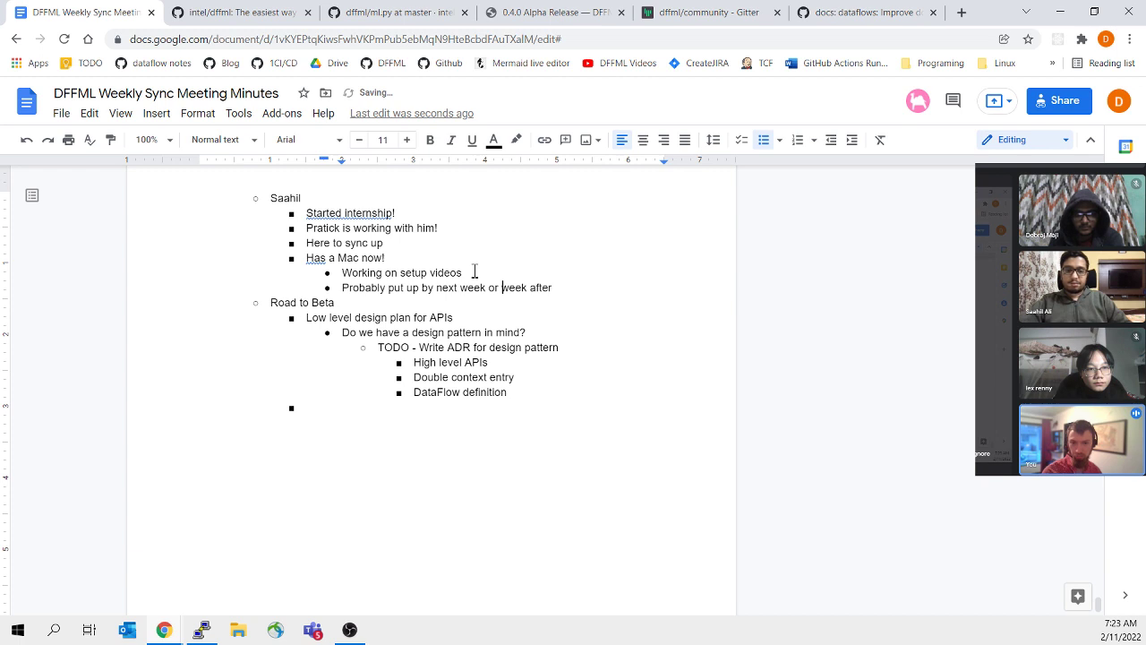
pyautogui.hotkey('ctrl', 'shift', 'Left')
pyautogui.hotkey('ctrl', 'shift', 'Left')
pyautogui.hotkey('ctrl', 'shift', 'Left')
pyautogui.press('BackSpace')
pyautogui.press('End')
pyautogui.write('nex')
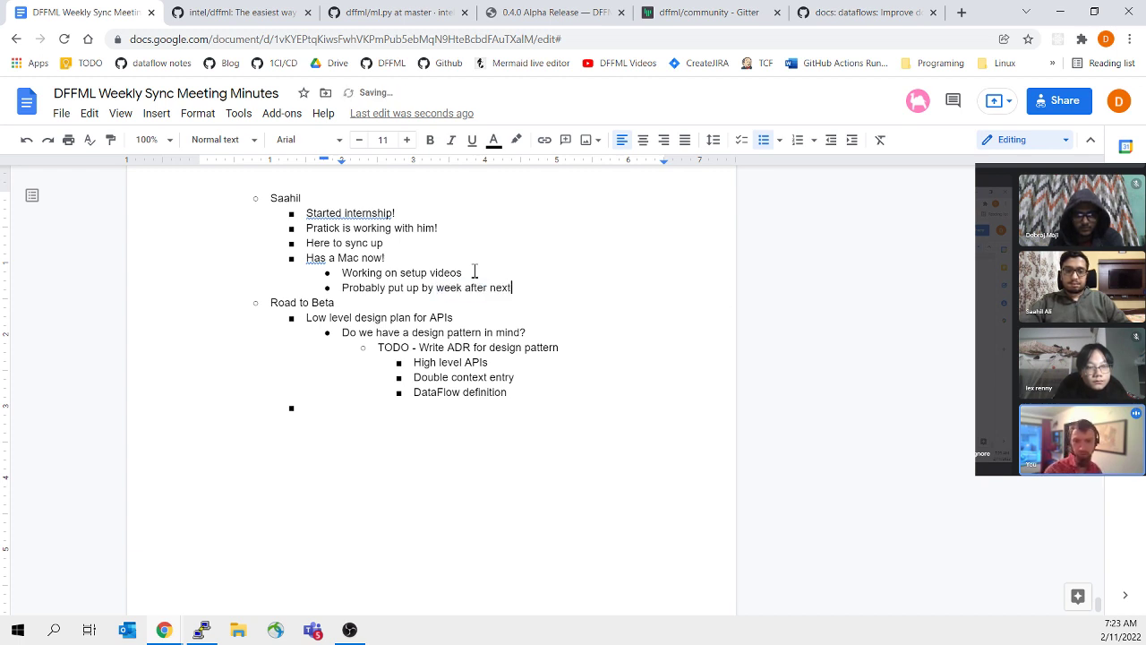
pyautogui.click(419, 420)
pyautogui.click(516, 392)
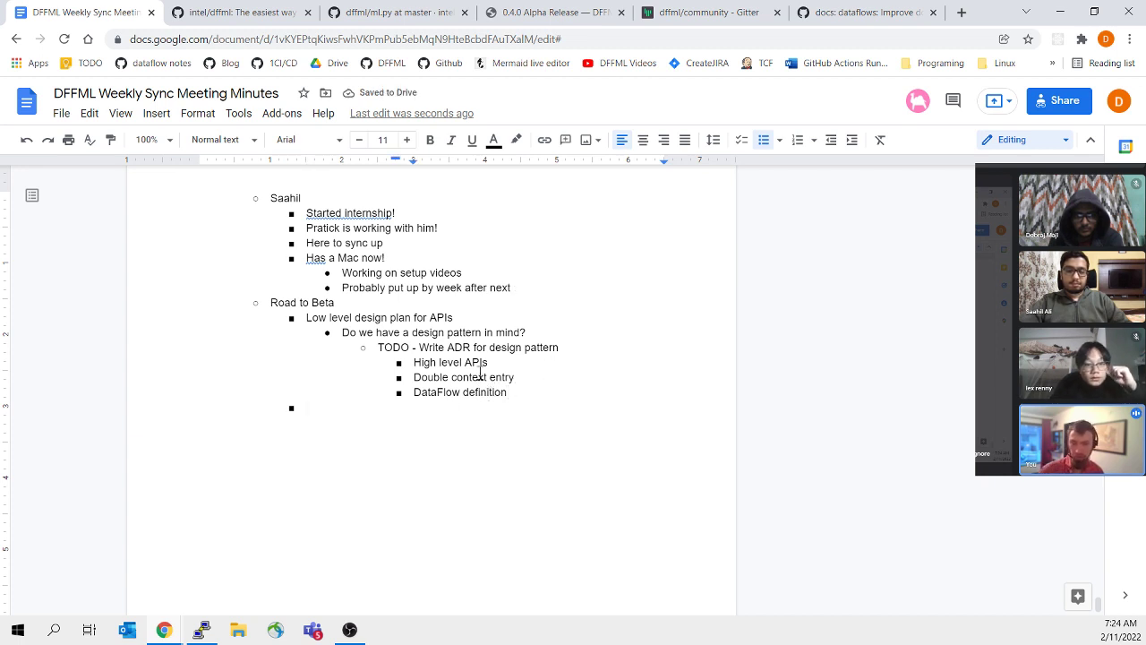
pyautogui.moveTo(460, 347); pyautogui.dragTo(575, 350)
pyautogui.click(576, 350)
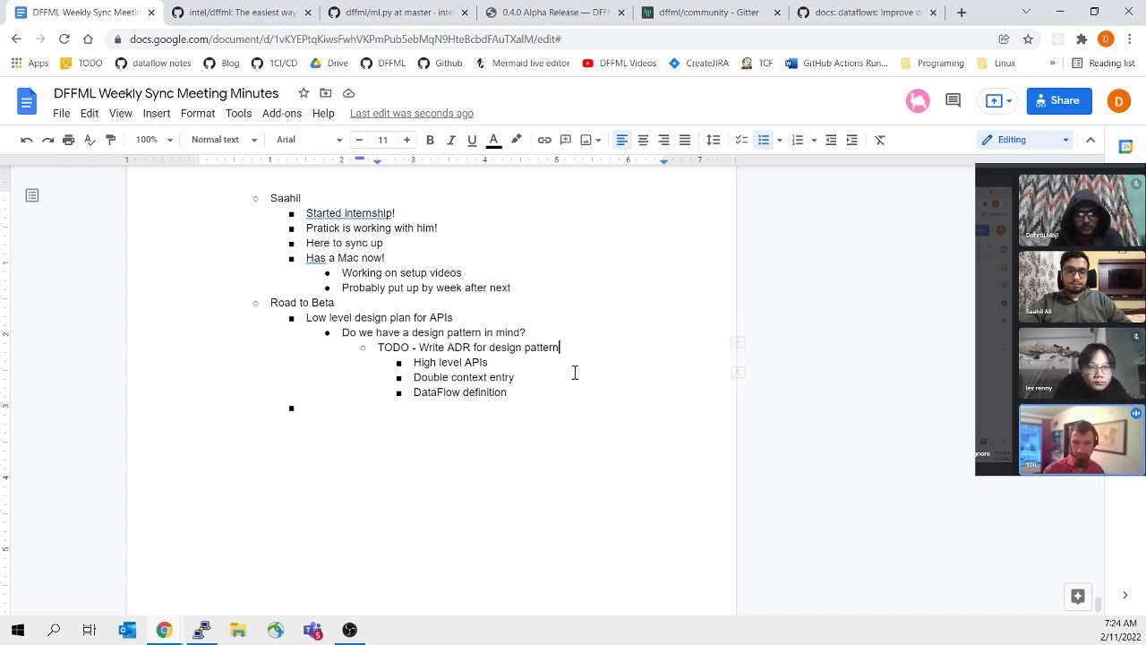
# Step: Switch to the 0.4.0 Alpha Release page and look through its list of planned beta features
pyautogui.click(242, 7)
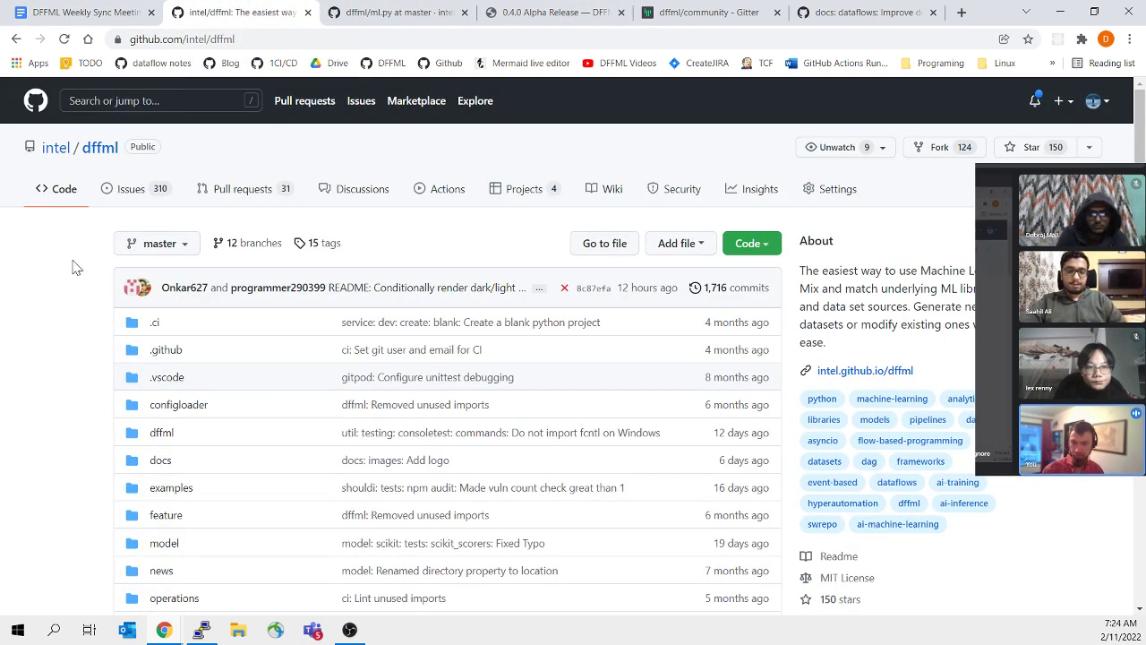
pyautogui.scroll(-3, 84, 456)
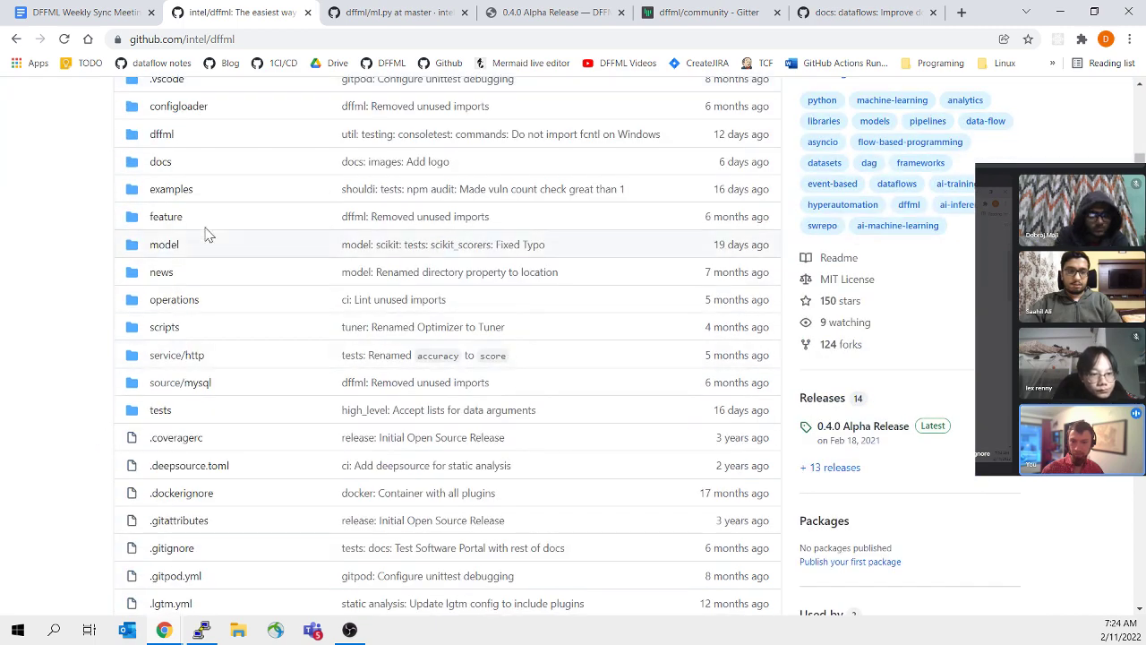
pyautogui.click(445, 7)
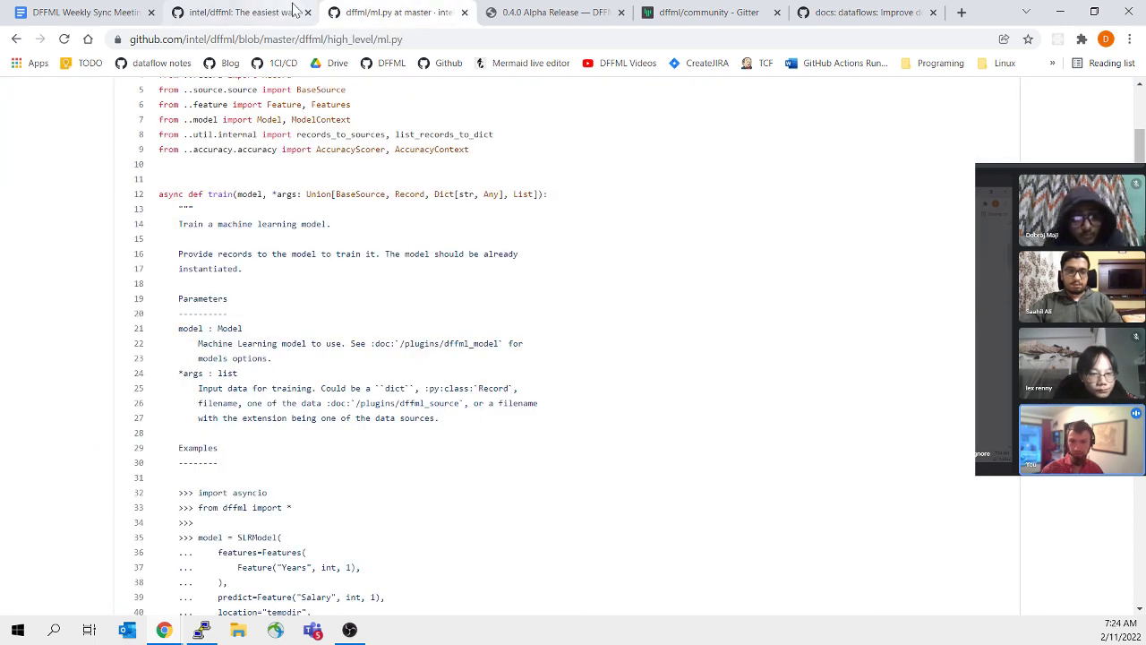
pyautogui.click(542, 11)
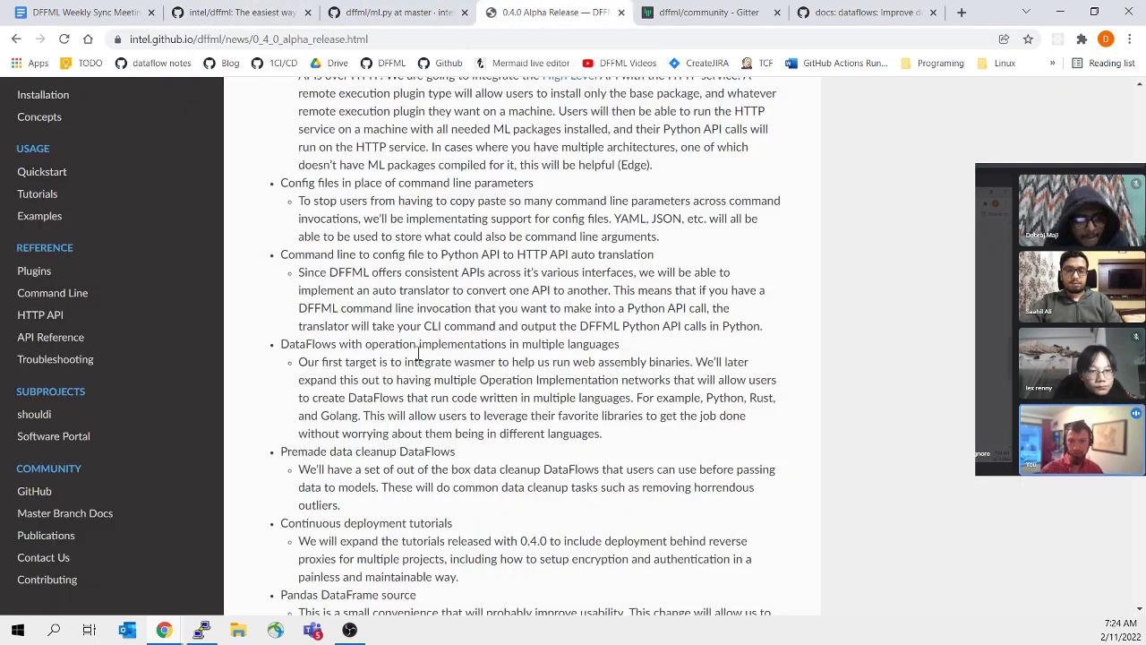
pyautogui.scroll(-3, 417, 360)
pyautogui.scroll(-3, 447, 333)
pyautogui.scroll(-3, 457, 366)
pyautogui.scroll(10, 455, 366)
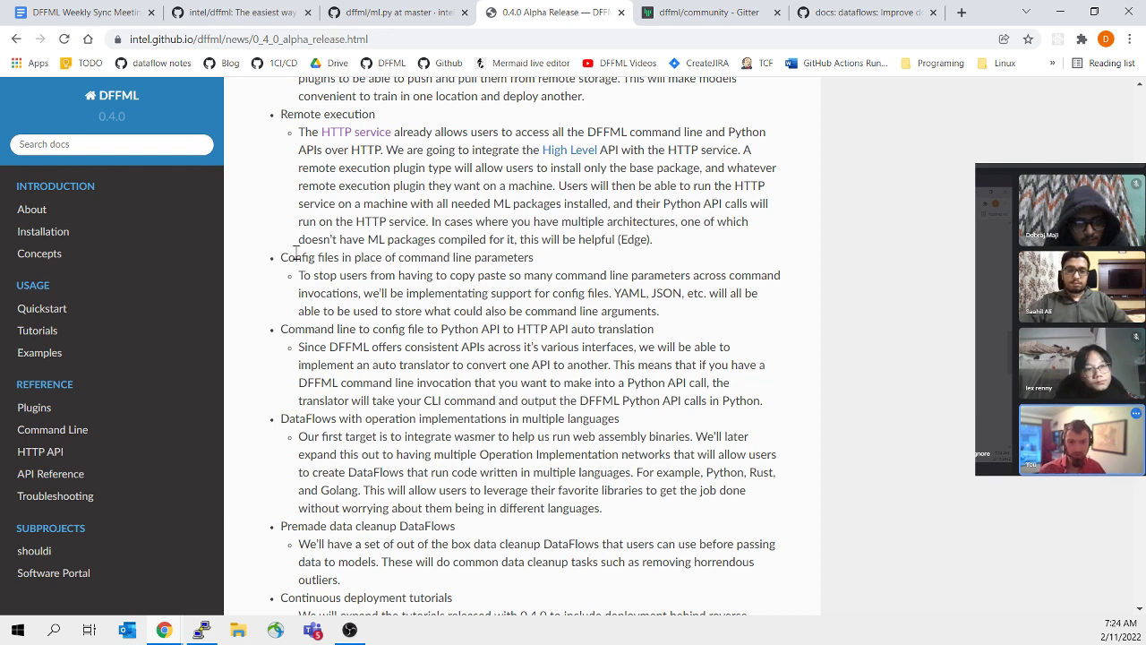
# Step: Review the roadmap items on config files, command line to HTTP API auto translation, and DataFlows with operation implementations in multiple languages
pyautogui.moveTo(276, 265); pyautogui.dragTo(858, 319)
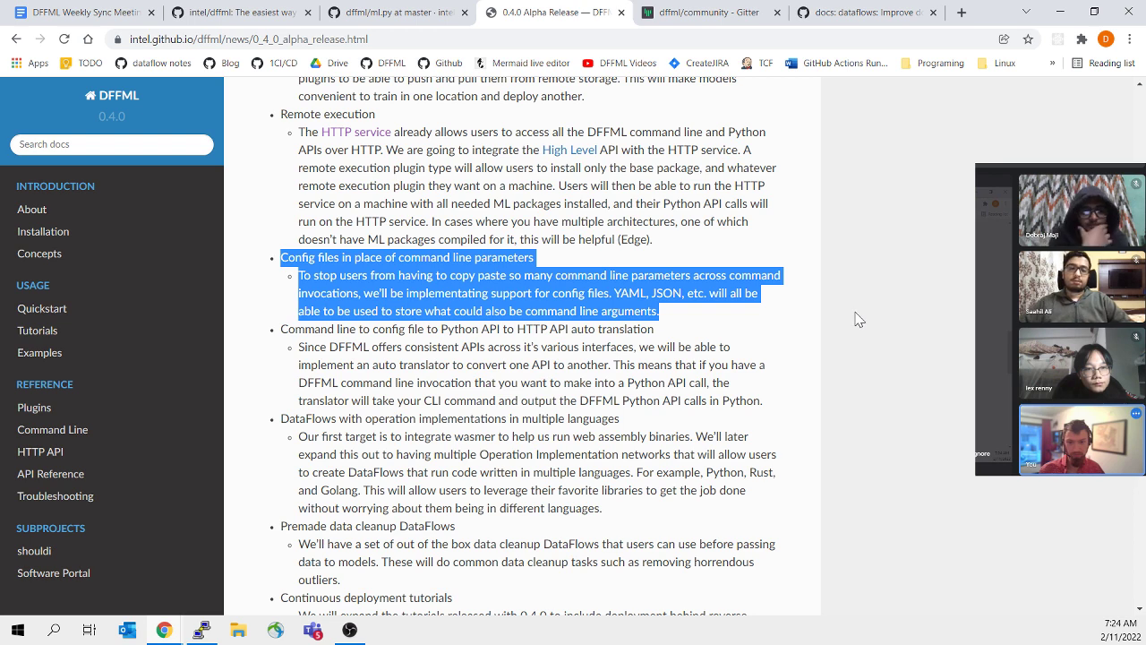
pyautogui.rightClick(708, 304)
pyautogui.click(697, 300)
pyautogui.scroll(-2, 694, 304)
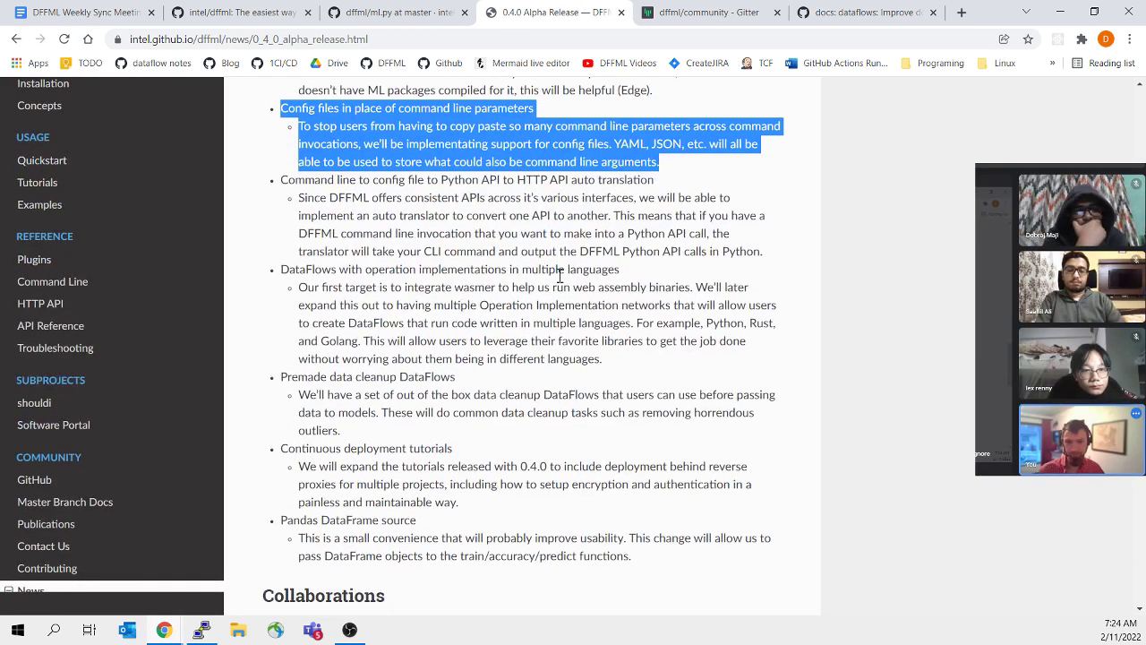
pyautogui.moveTo(285, 182); pyautogui.dragTo(373, 197)
pyautogui.click(374, 197)
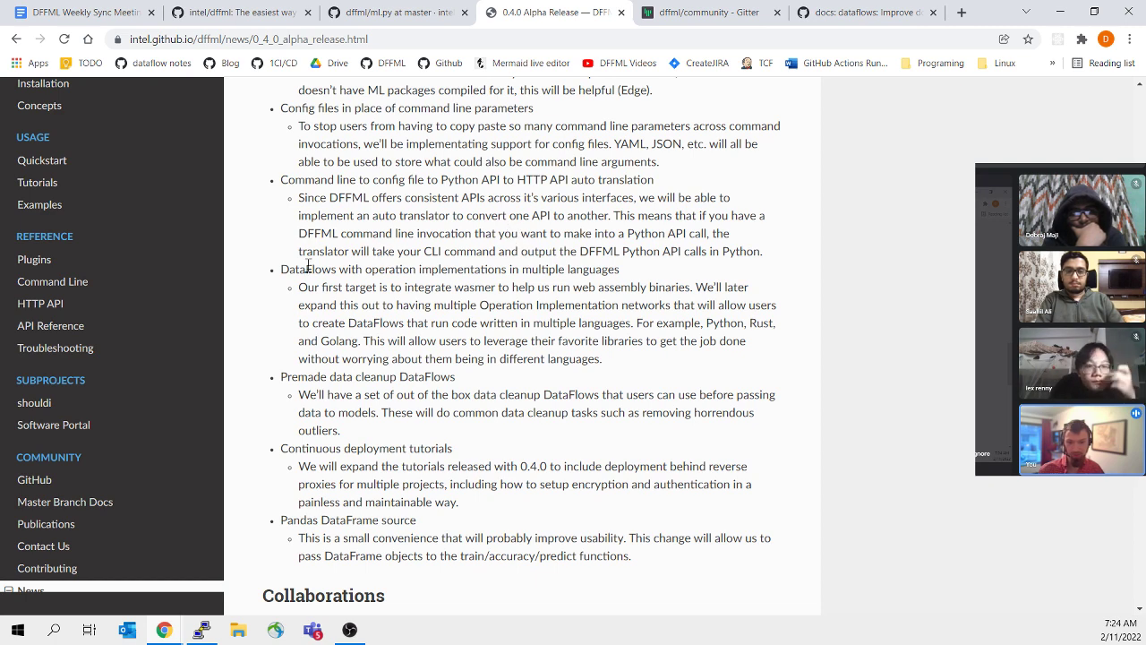
pyautogui.moveTo(278, 272); pyautogui.dragTo(376, 287)
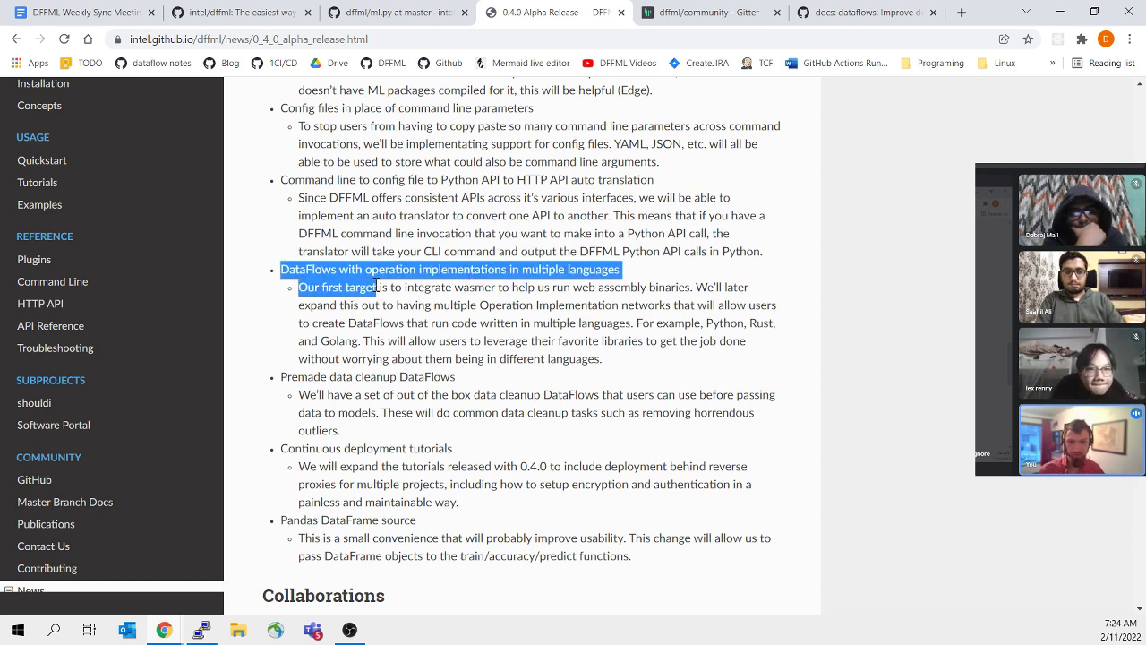
pyautogui.click(375, 286)
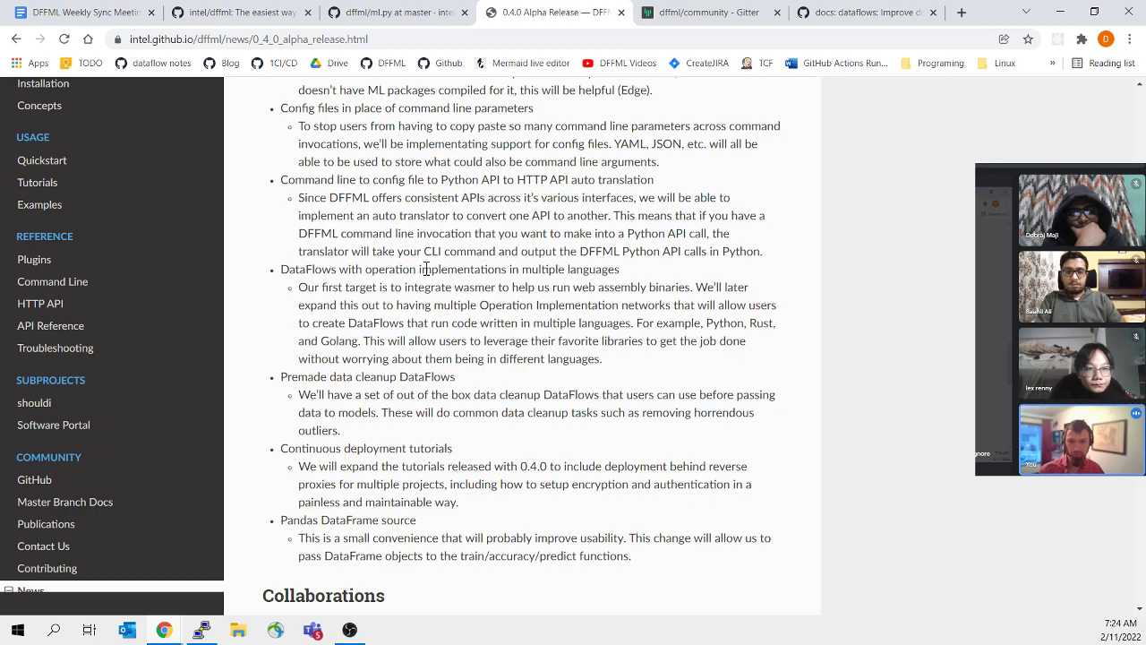
# Step: Go back to the start of the Road to Beta section and examine the AutoML item, highlighting its text
pyautogui.scroll(6, 448, 253)
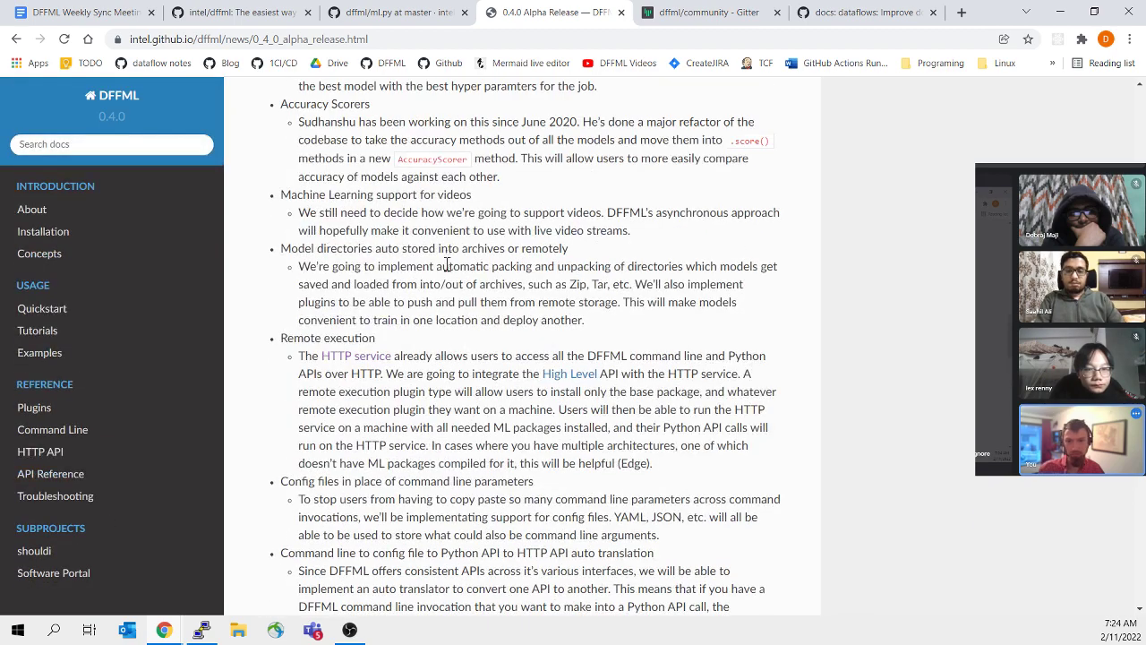
pyautogui.scroll(3, 454, 271)
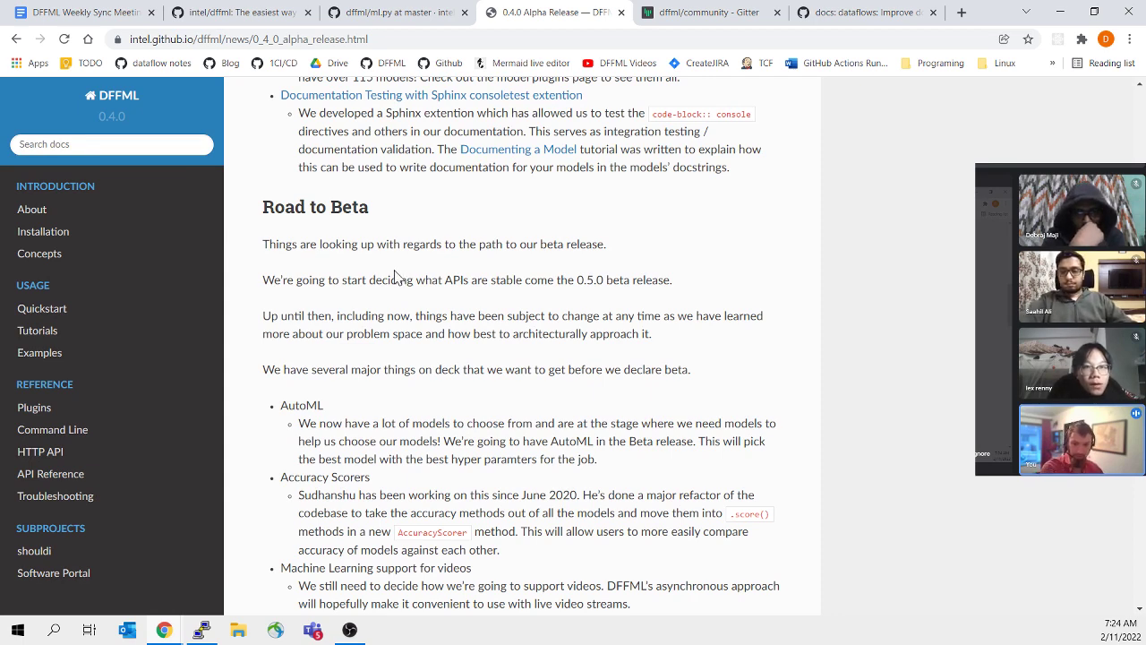
pyautogui.scroll(-3, 397, 276)
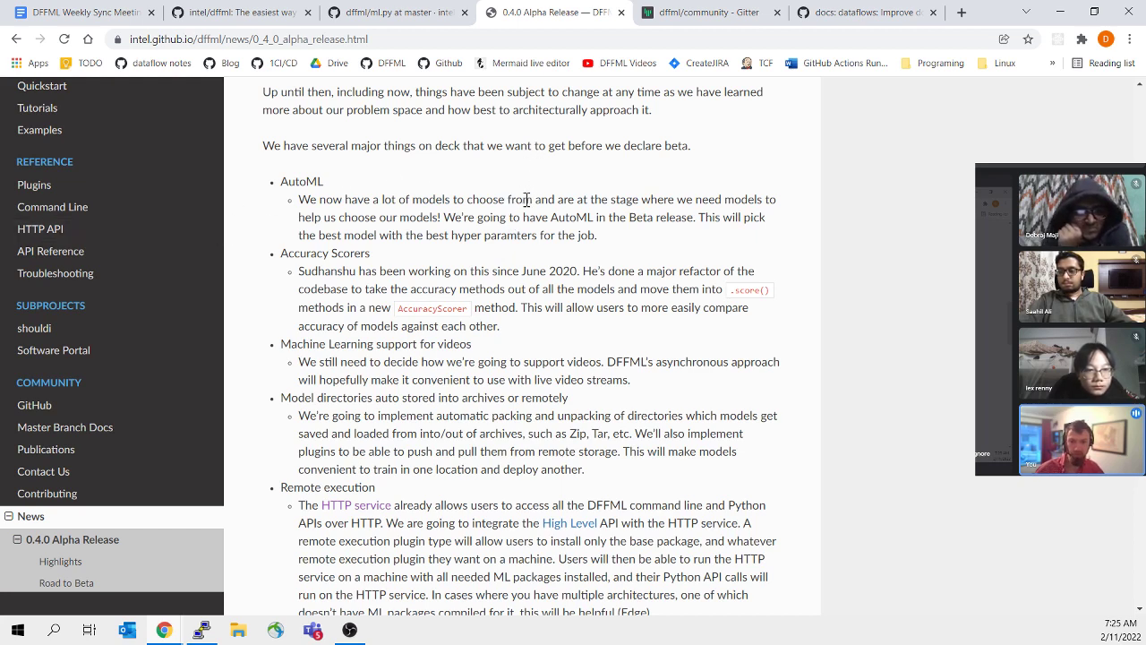
pyautogui.moveTo(279, 181); pyautogui.dragTo(307, 164)
pyautogui.click(639, 240)
pyautogui.click(431, 170)
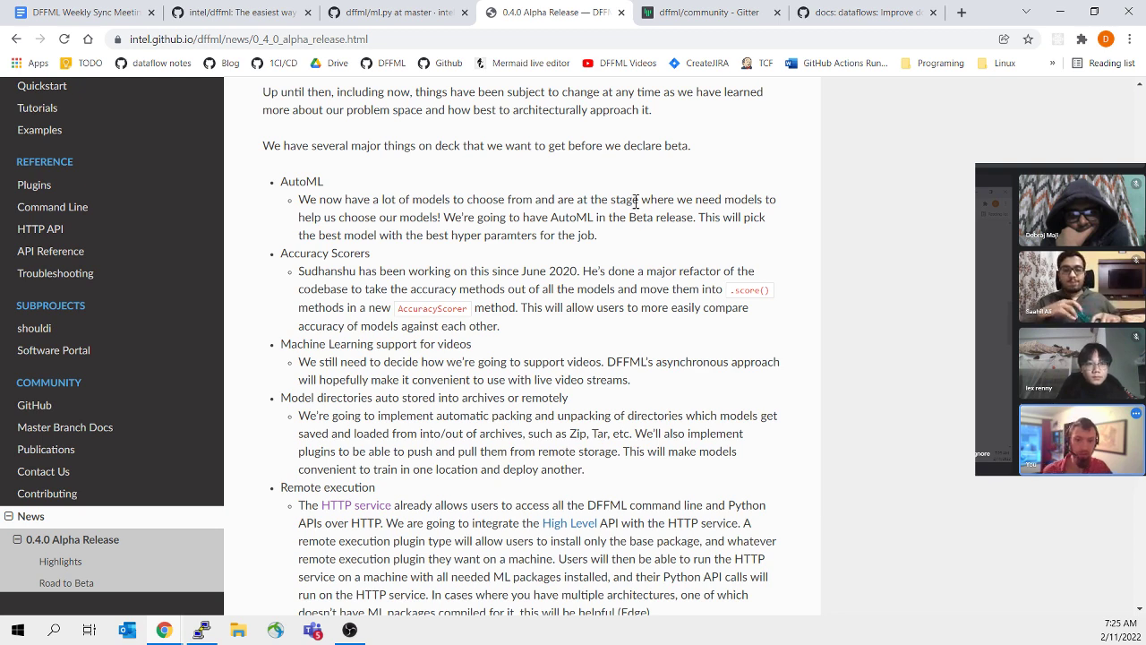
pyautogui.moveTo(602, 237); pyautogui.dragTo(288, 161)
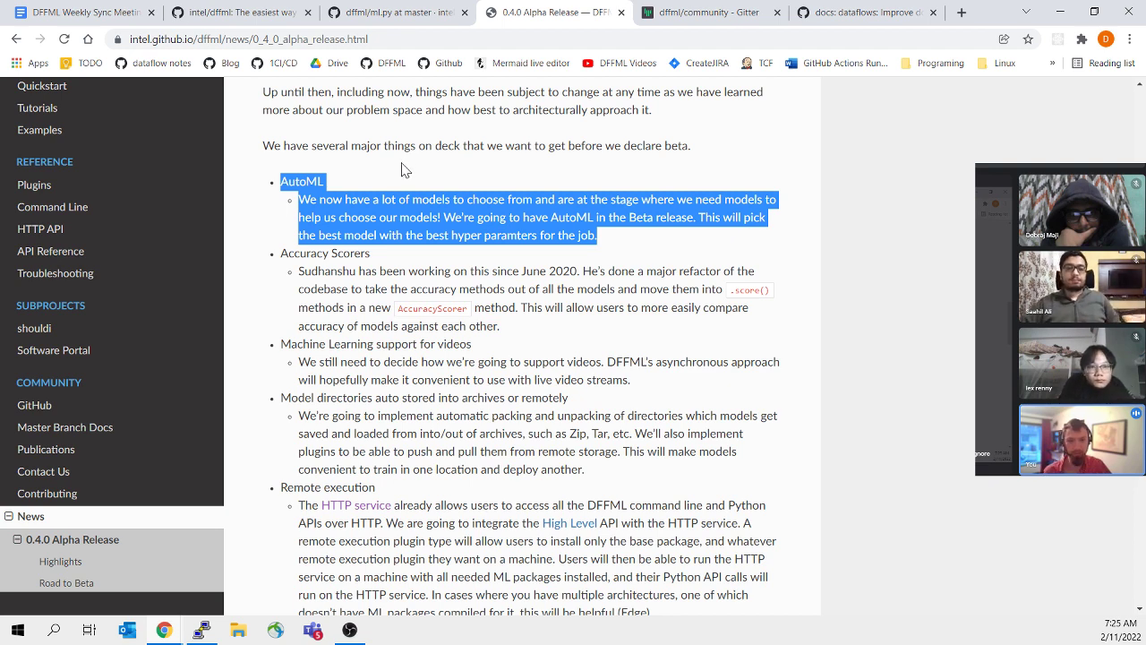
# Step: Switch to the meeting minutes and add an "AutoML" bullet under Road to Beta with sub-bullets "IMplement hyperparameter tuning" and "Implement model selection"
pyautogui.hotkey('ctrl', '1')
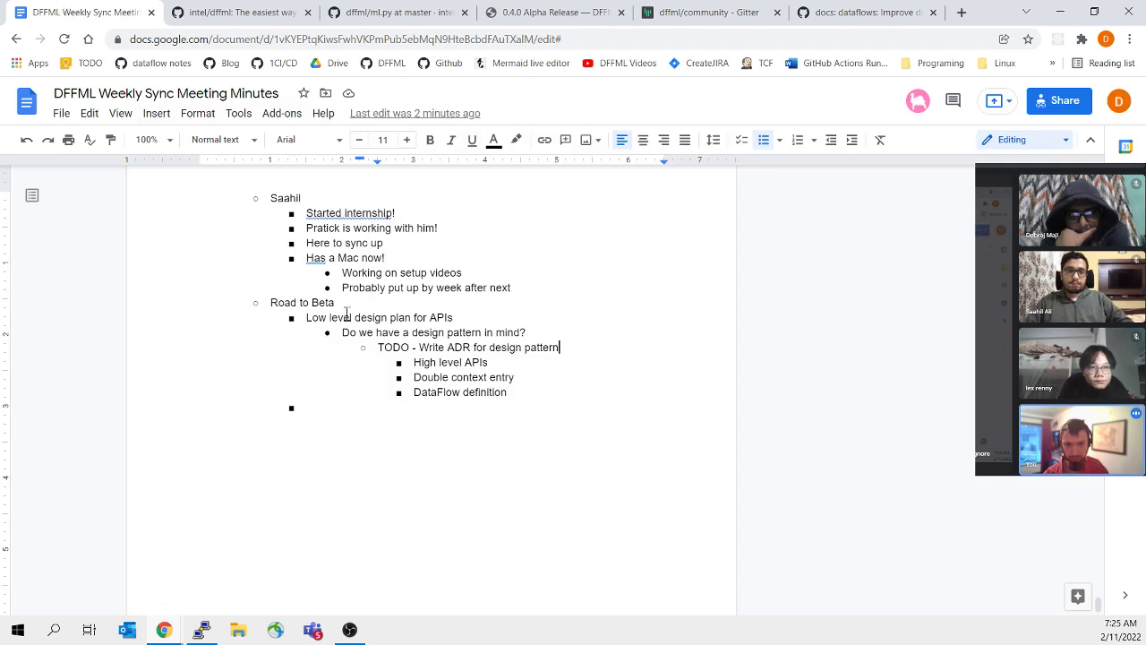
pyautogui.write('Au')
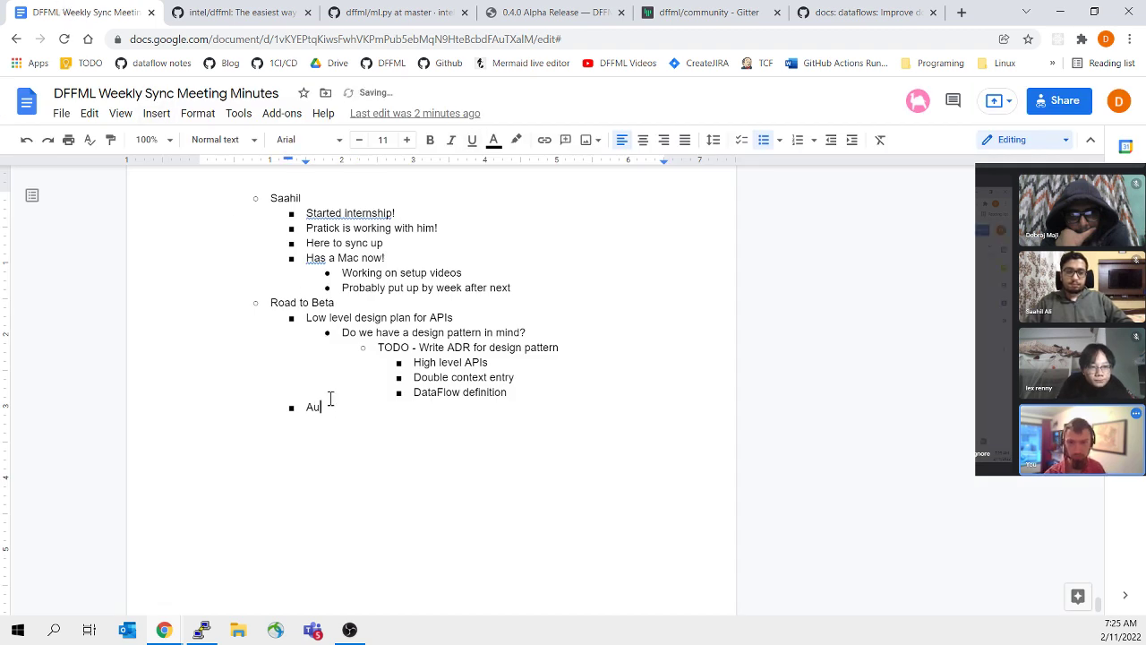
pyautogui.write('toML')
pyautogui.press('Return')
pyautogui.press('Tab')
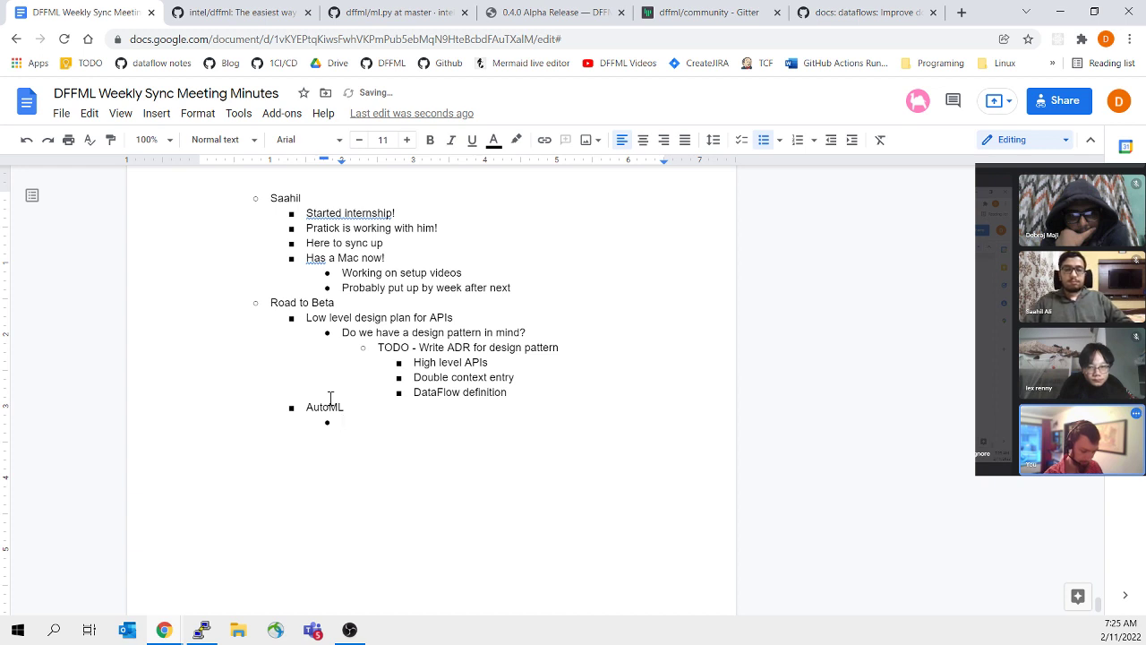
pyautogui.write('IMplement hyperpara')
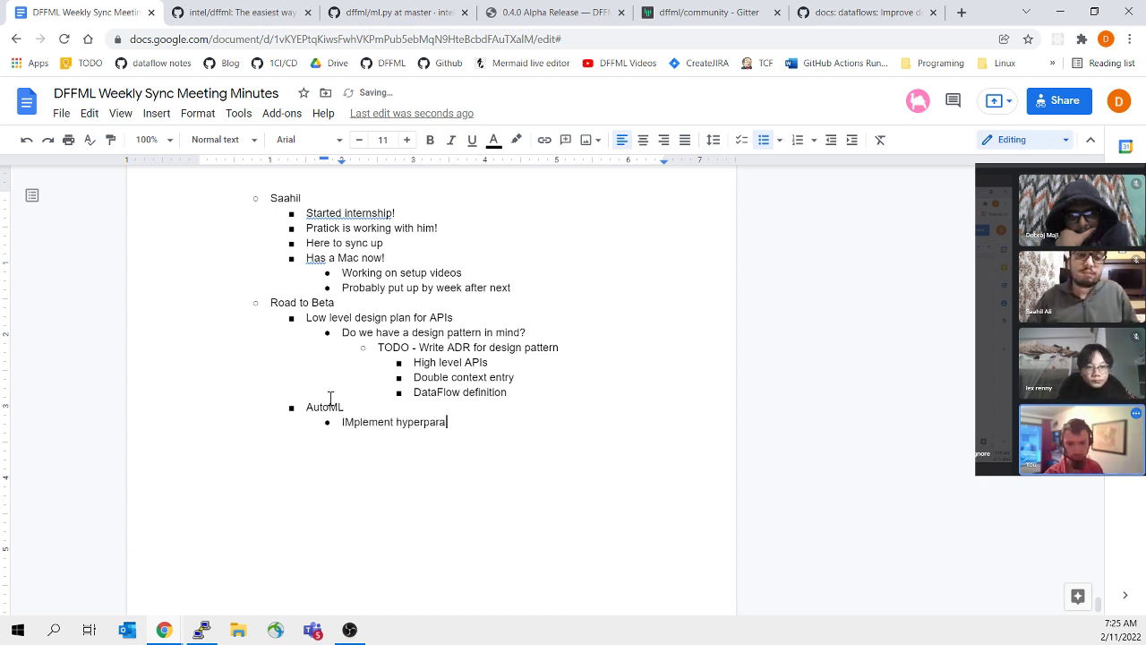
pyautogui.write('meter tuning Impl')
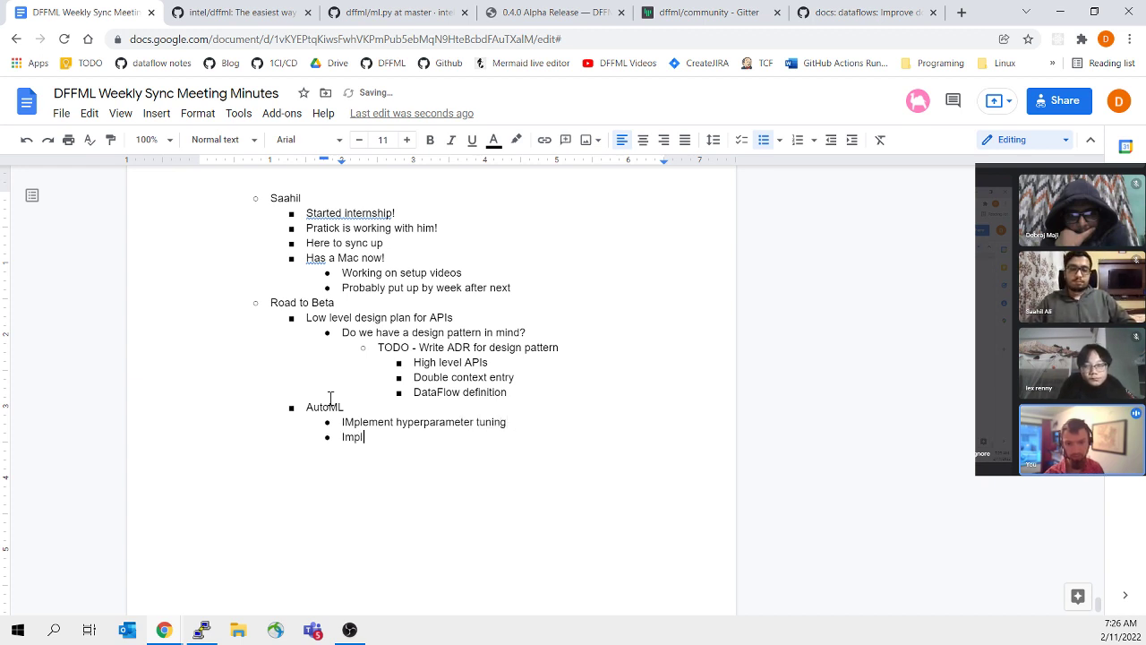
pyautogui.write('ement model selection')
# Step: Try a nested bullet "Based on accuracy scorer assessments" under "Implement model selection", and remove its text again
pyautogui.press('Return')
pyautogui.press('Tab')
pyautogui.write('Based')
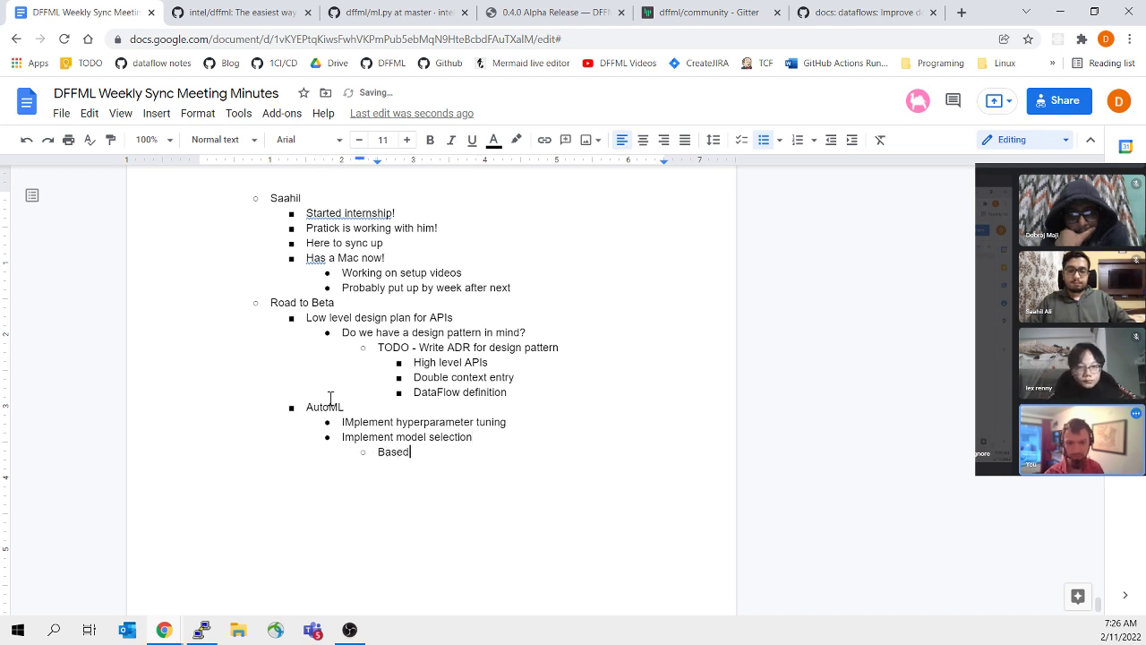
pyautogui.write(' on accuracy sco')
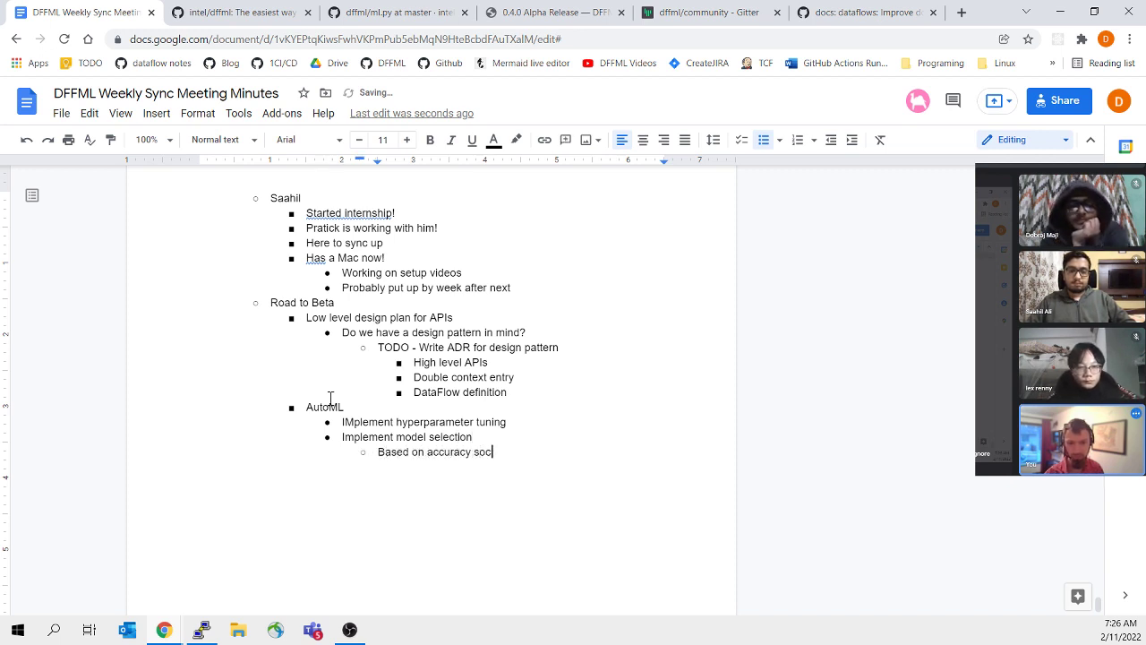
pyautogui.write('rer ass')
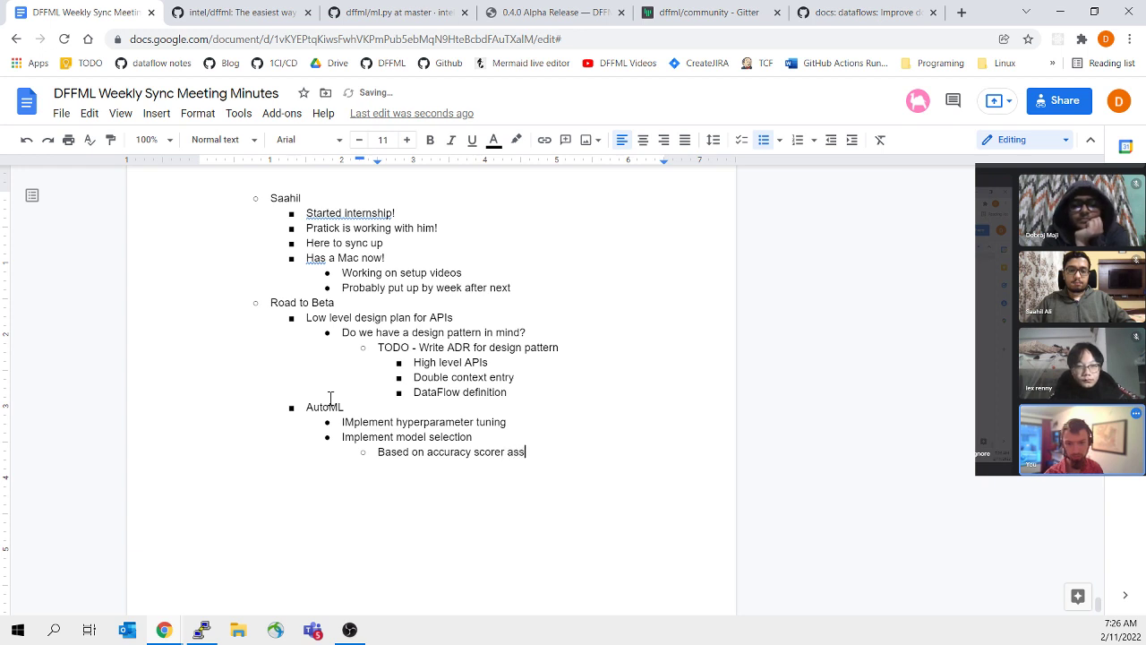
pyautogui.write('esments')
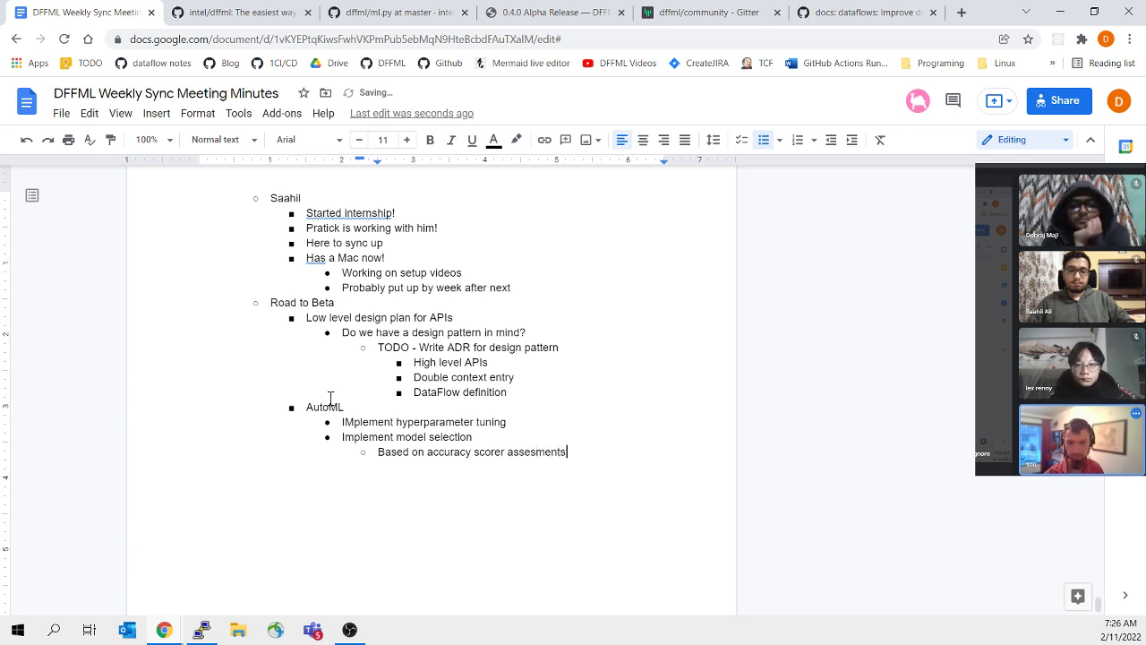
pyautogui.press('Return')
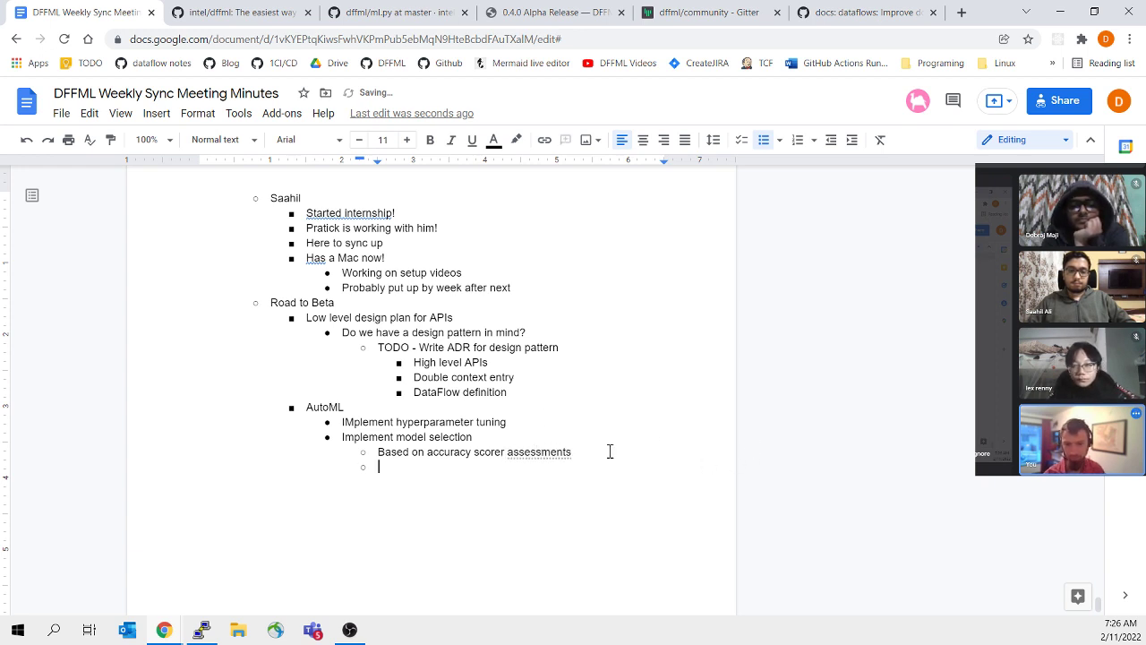
pyautogui.moveTo(588, 453); pyautogui.dragTo(595, 436)
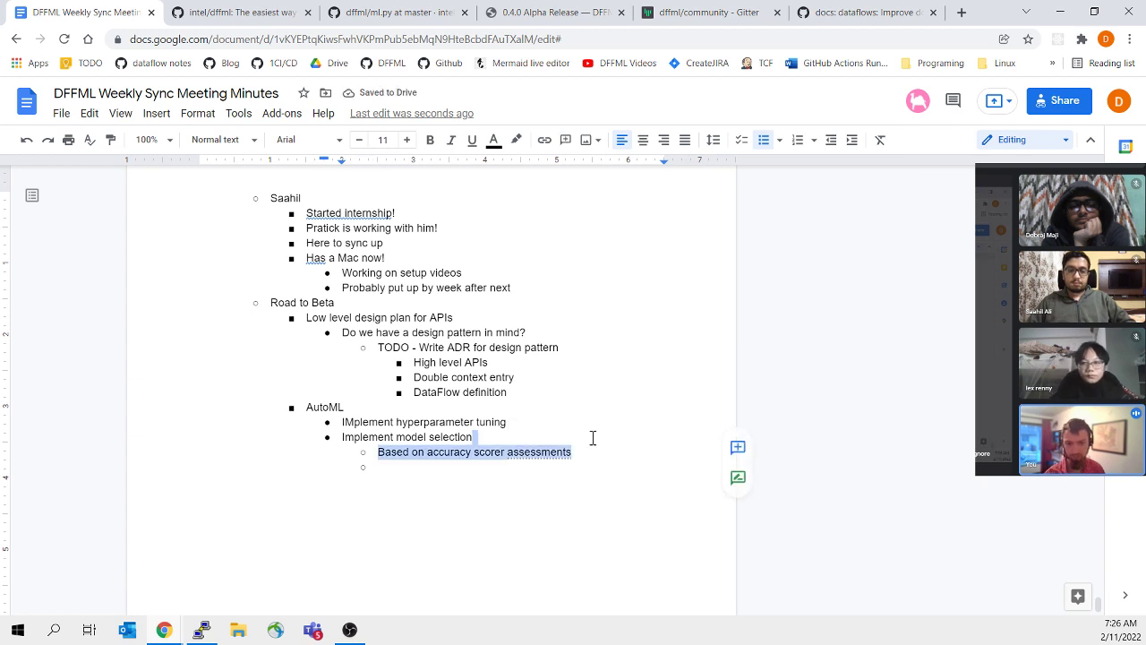
pyautogui.press('Return')
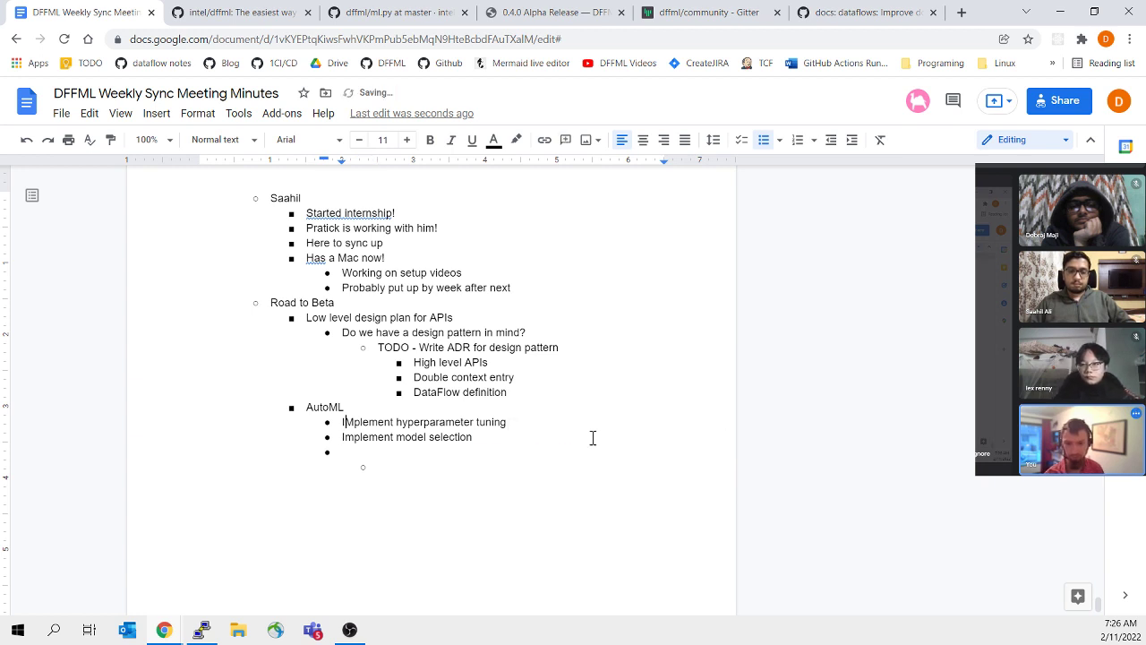
# Step: Correct "IMplement" to "Implement" in the hyperparameter tuning bullet and insert "best" before "model selection" in the bullet below
pyautogui.press('BackSpace')
pyautogui.write('m')
pyautogui.press('Down')
pyautogui.write('best ')
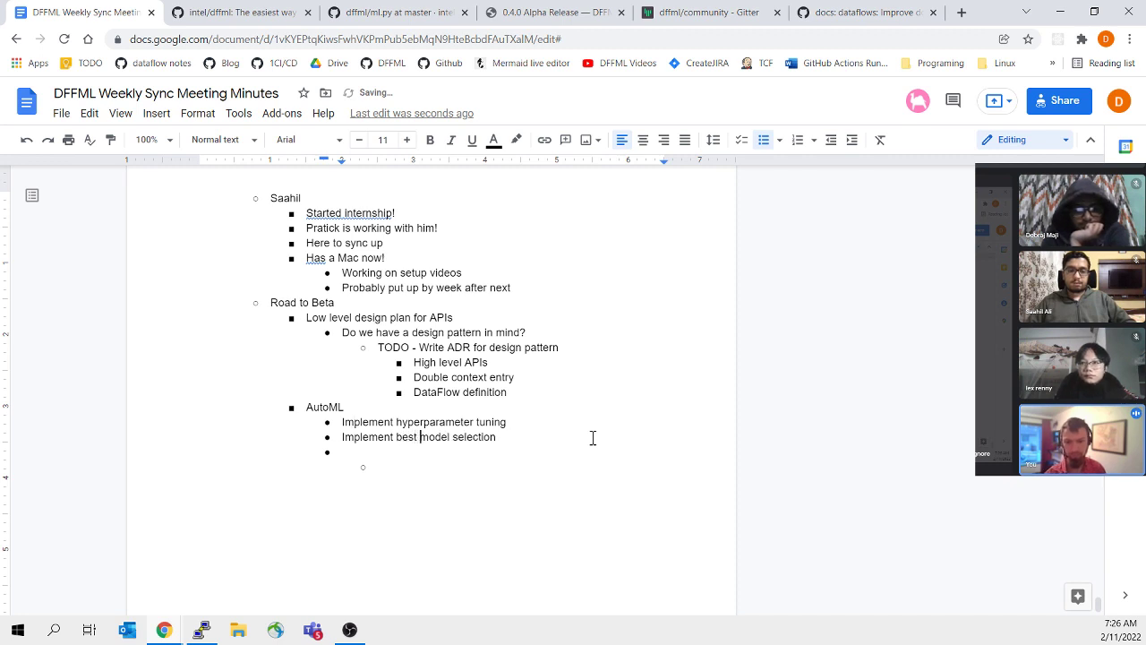
# Step: Add the AutoML sub-bullet "Implement automated feature engineering" and outdent the empty bullet below it to the level of AutoML
pyautogui.write('Imple')
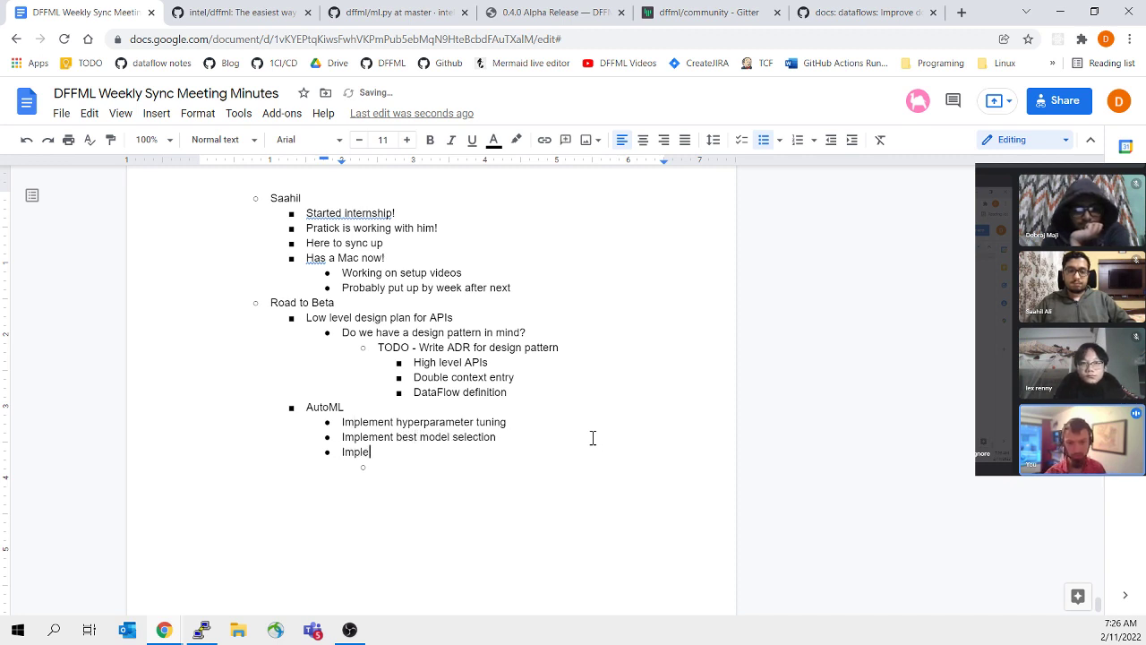
pyautogui.write('ment f')
pyautogui.press('BackSpace')
pyautogui.write('auto')
pyautogui.press('BackSpace')
pyautogui.press('BackSpace')
pyautogui.write('tomated feature ')
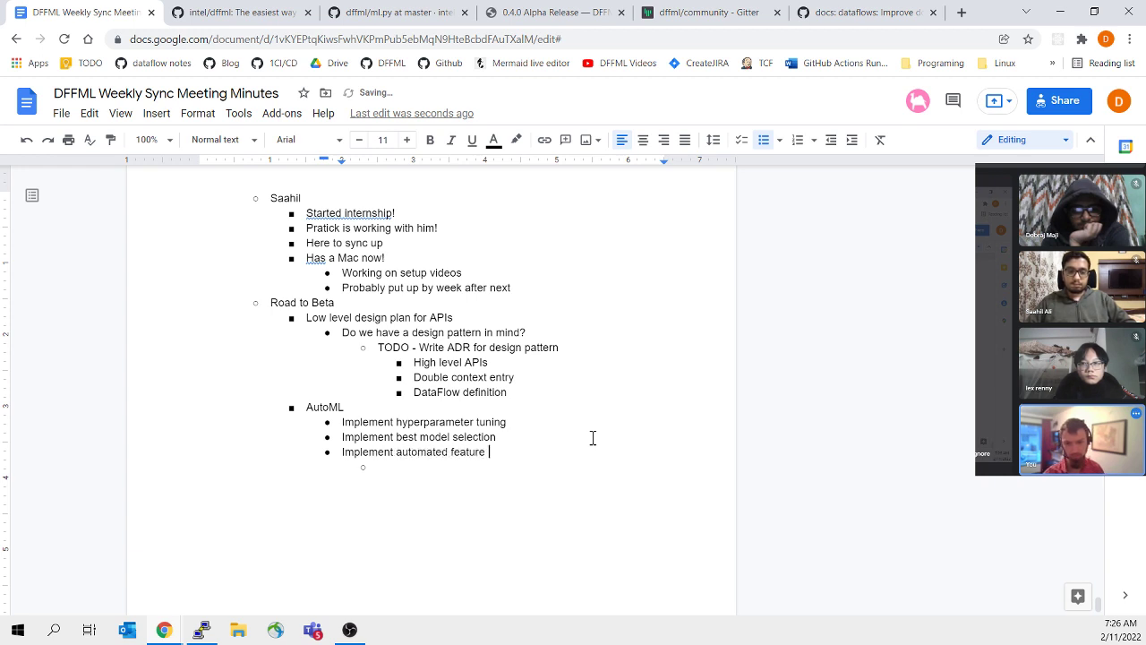
pyautogui.write('engineeri')
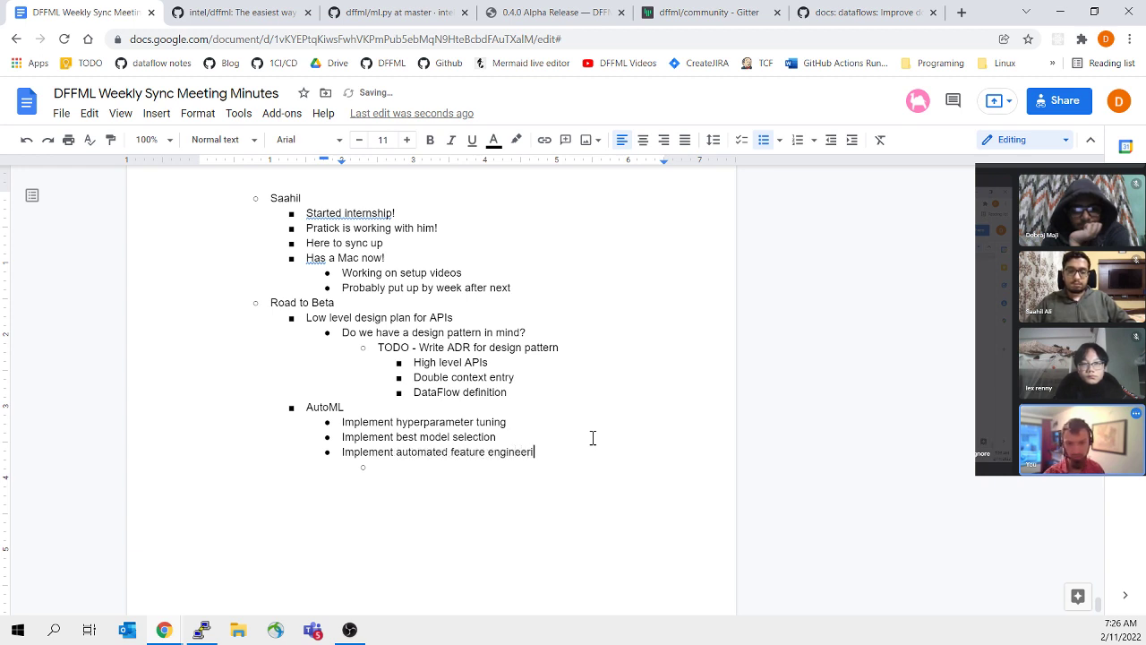
pyautogui.write('ng')
pyautogui.press('Down')
pyautogui.hotkey('shift', 'Tab')
pyautogui.hotkey('shift', 'Tab')
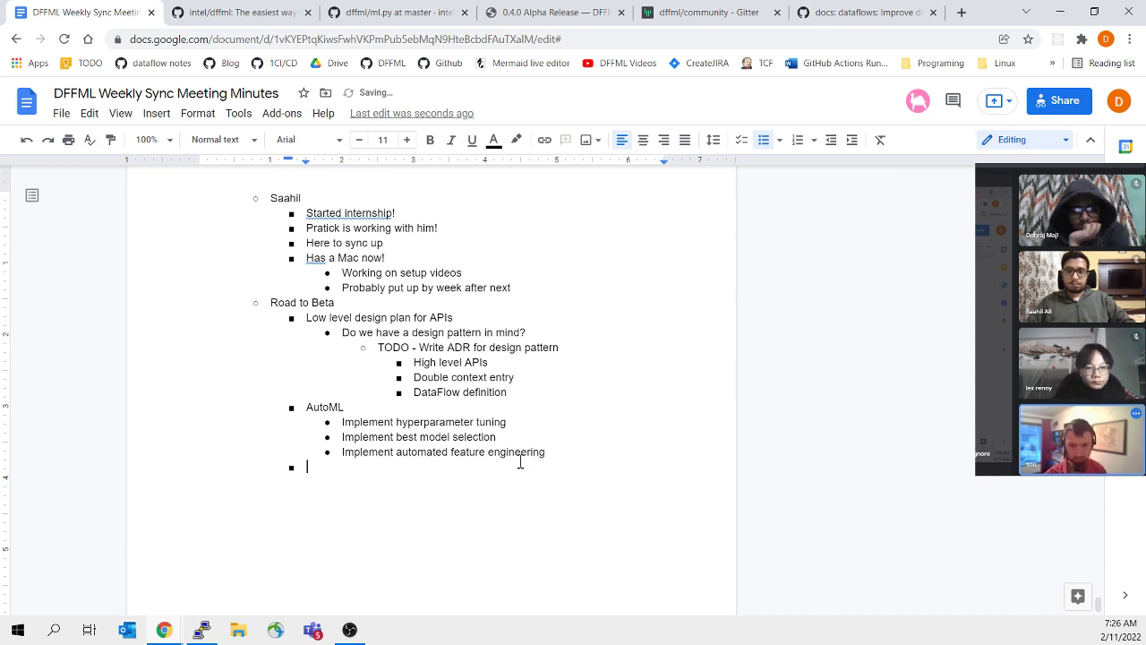
pyautogui.click(547, 438)
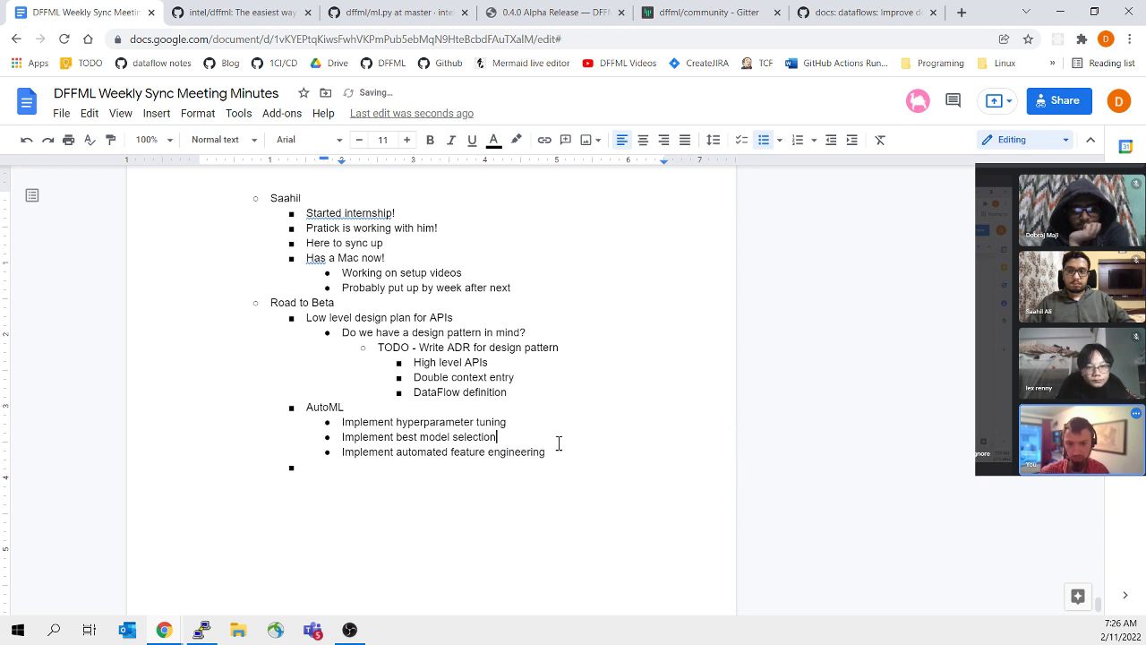
pyautogui.click(553, 452)
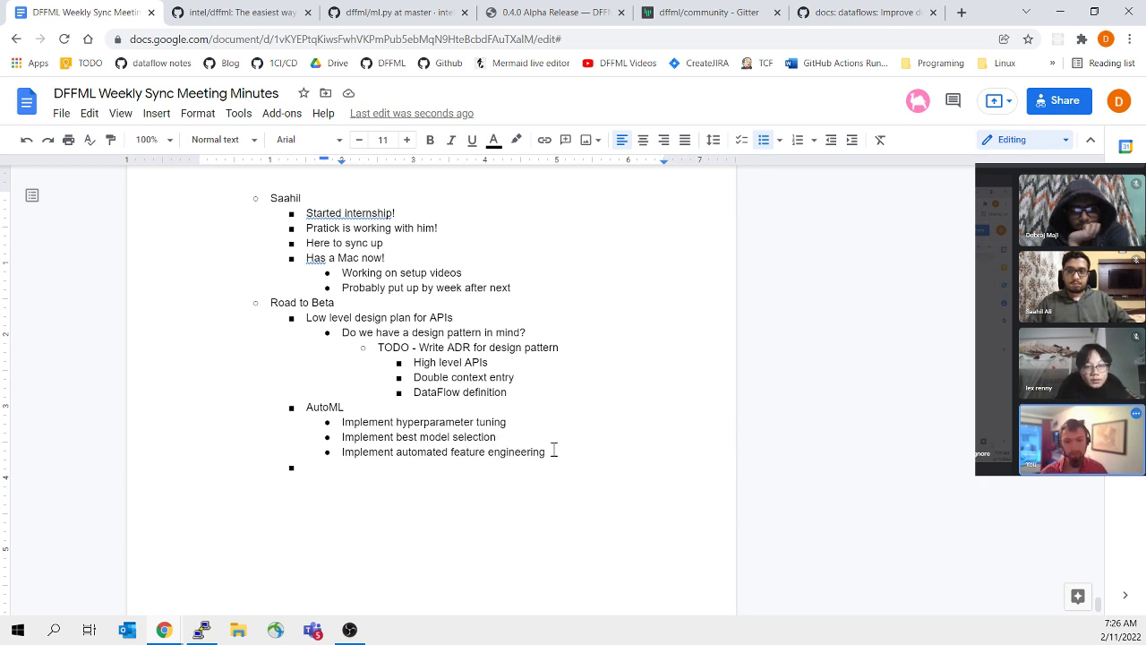
pyautogui.moveTo(548, 447); pyautogui.dragTo(343, 454)
pyautogui.click(524, 441)
pyautogui.click(595, 450)
pyautogui.click(587, 435)
pyautogui.click(343, 453)
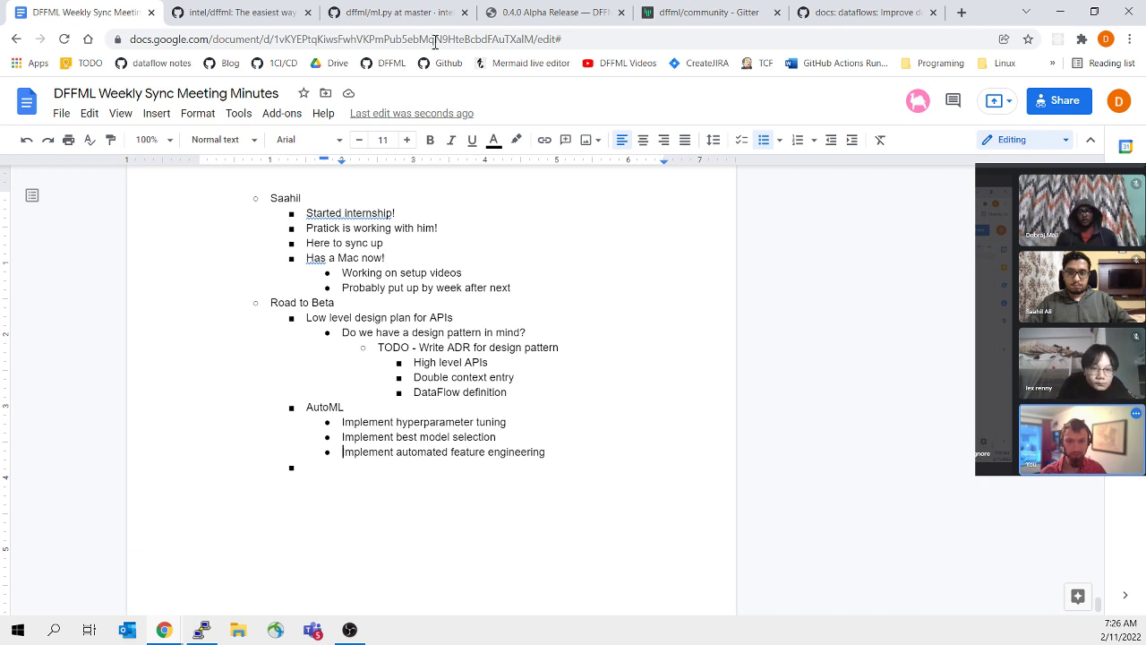
pyautogui.moveTo(340, 448); pyautogui.dragTo(566, 454)
pyautogui.click(565, 453)
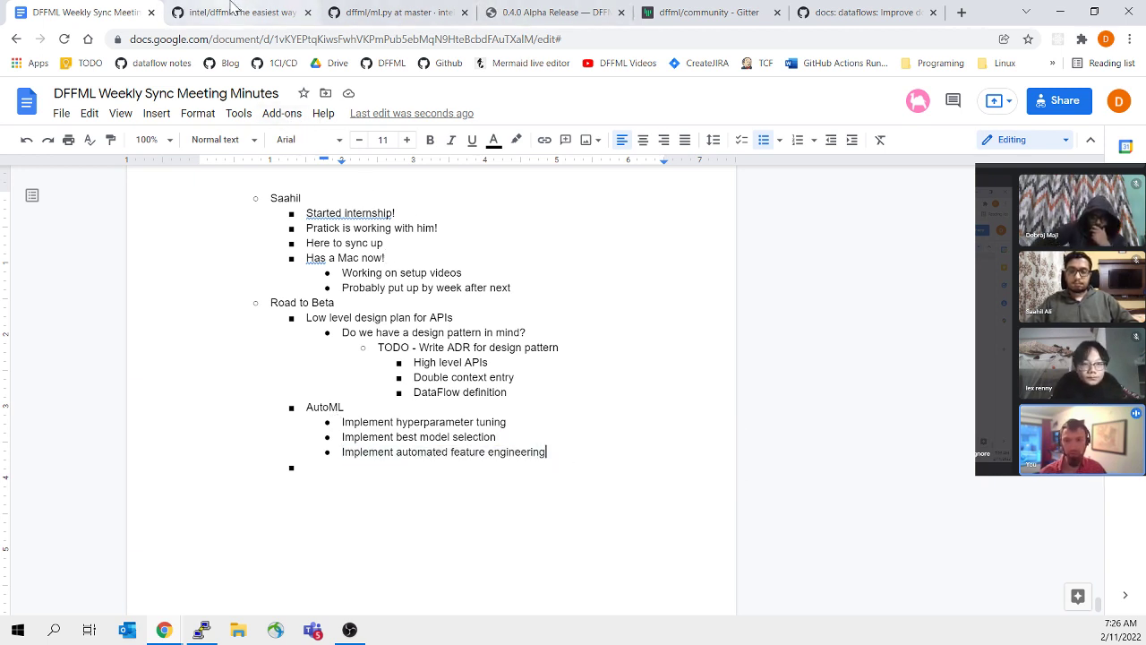
# Step: Place the cursor on the empty bullet below AutoML and review the Machine Learning support for videos item on the 0.4.0 Alpha Release page
pyautogui.click(397, 481)
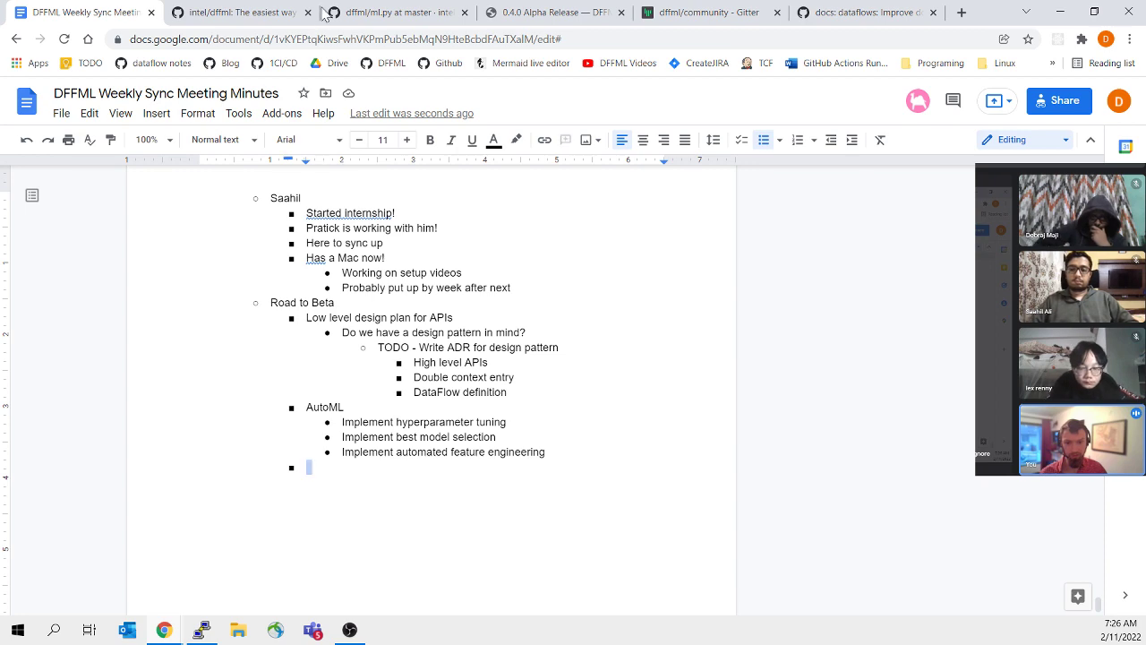
pyautogui.click(252, 11)
pyautogui.click(407, 12)
pyautogui.click(562, 12)
pyautogui.click(469, 262)
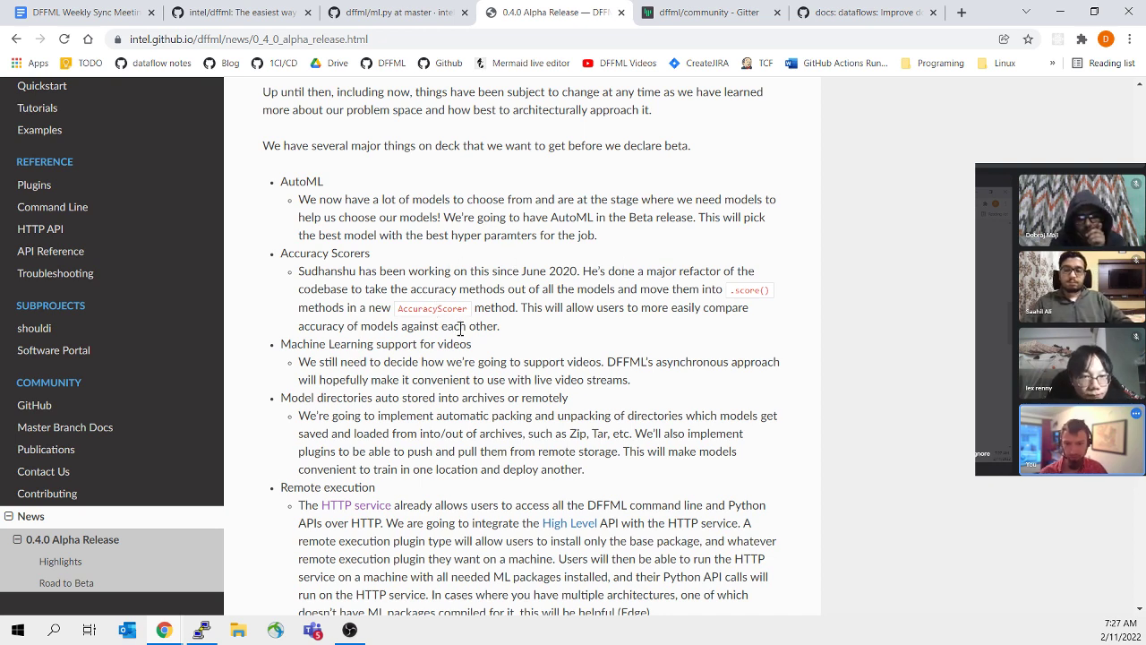
pyautogui.scroll(-2, 460, 327)
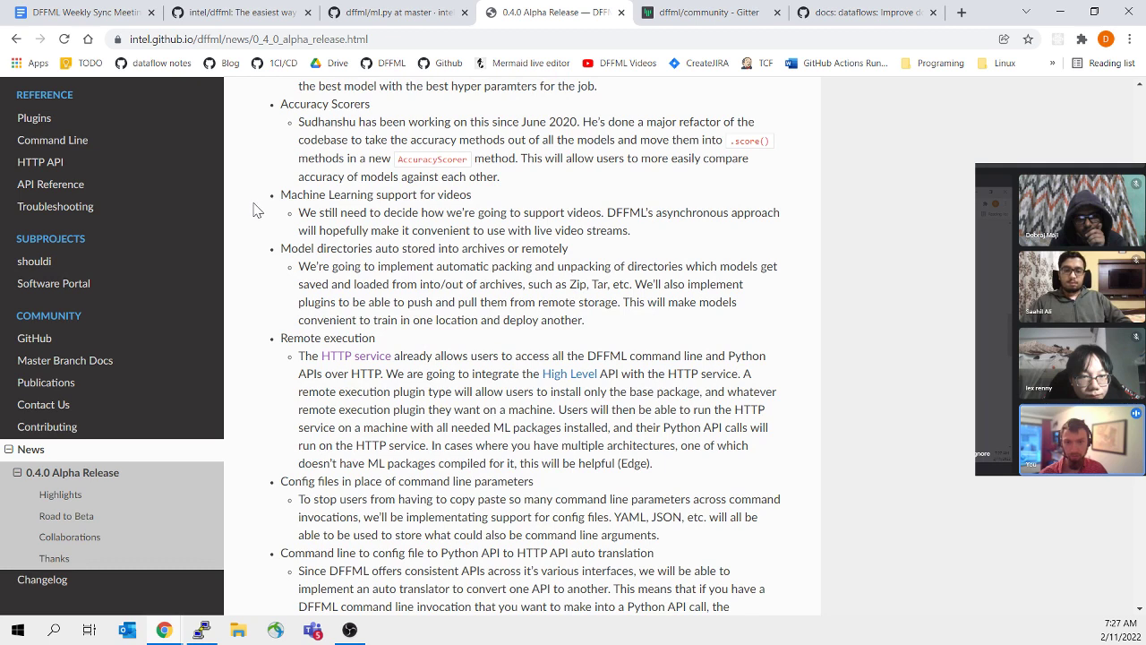
pyautogui.moveTo(268, 203)
pyautogui.mouseDown()
pyautogui.moveTo(387, 215)
pyautogui.moveTo(781, 215)
pyautogui.moveTo(821, 239)
pyautogui.moveTo(286, 201)
pyautogui.mouseUp()
pyautogui.click(821, 239)
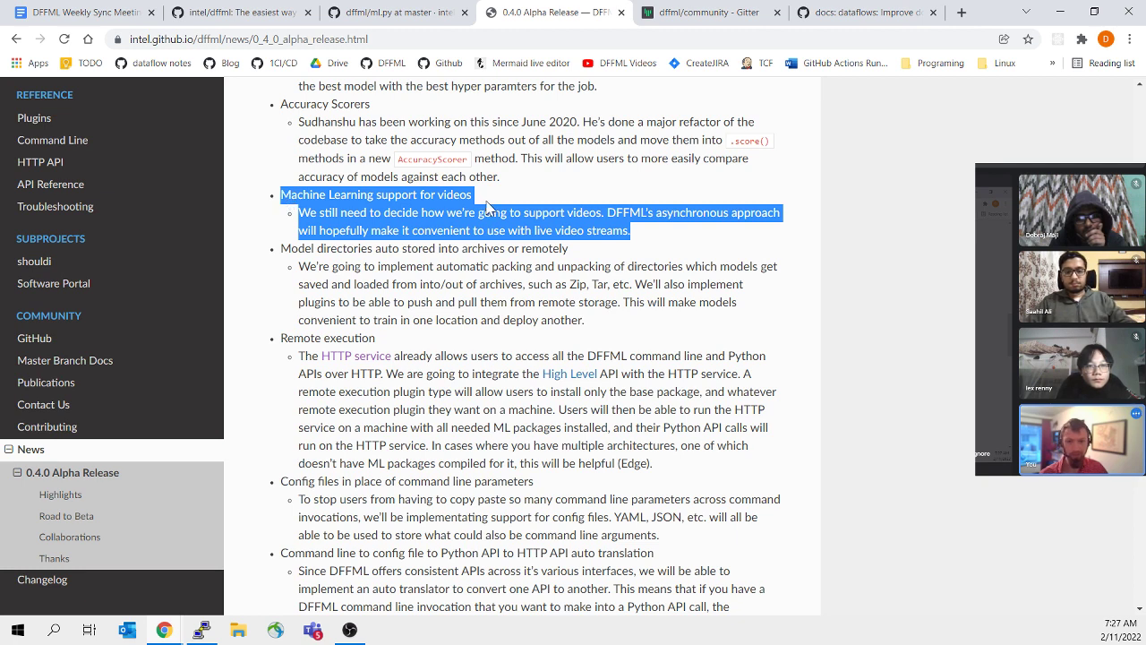
pyautogui.click(486, 206)
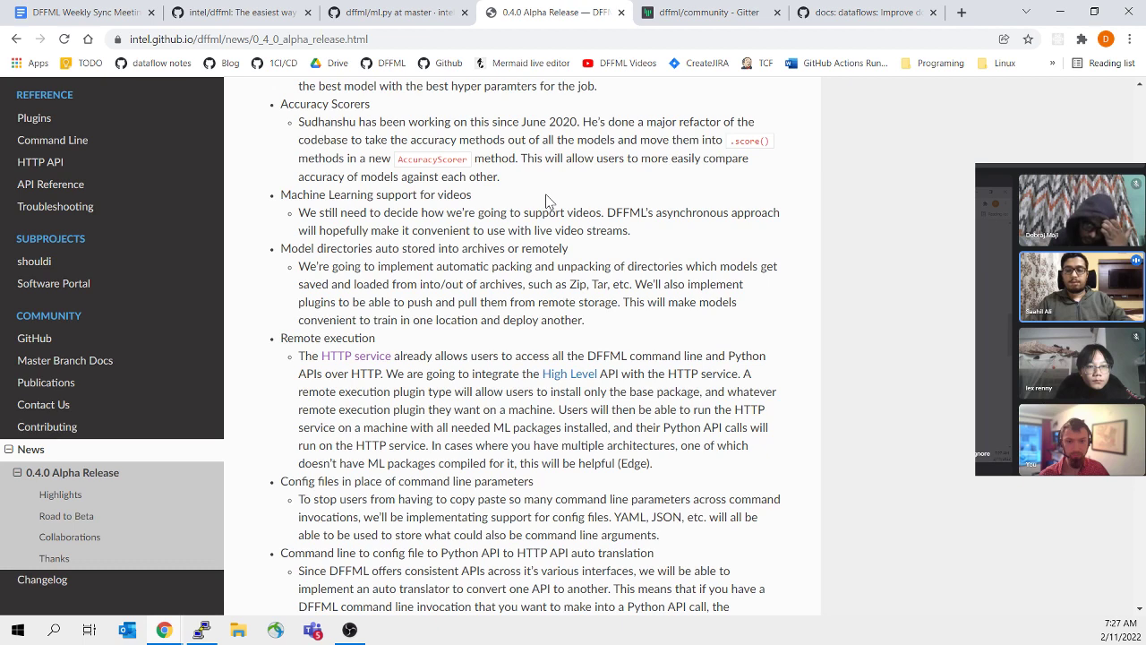
# Step: Copy the heading "Machine Learning support for videos" into the minutes' empty Road to Beta bullet and nest a note about a contributor's prework
pyautogui.moveTo(549, 198); pyautogui.dragTo(285, 194)
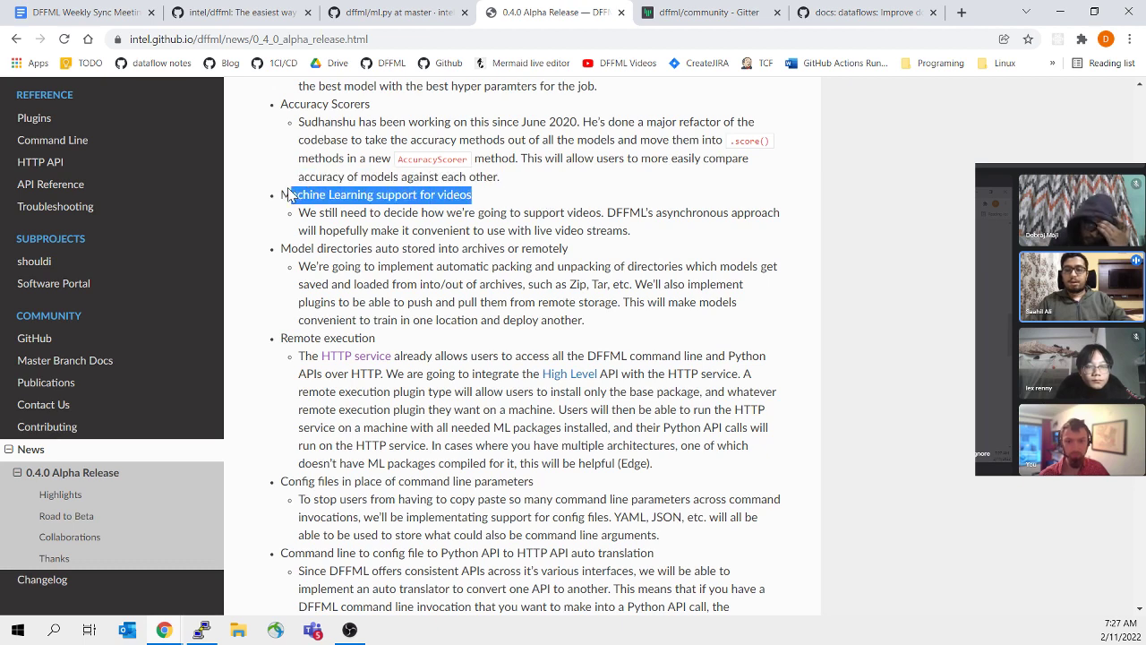
pyautogui.rightClick(288, 194)
pyautogui.click(350, 204)
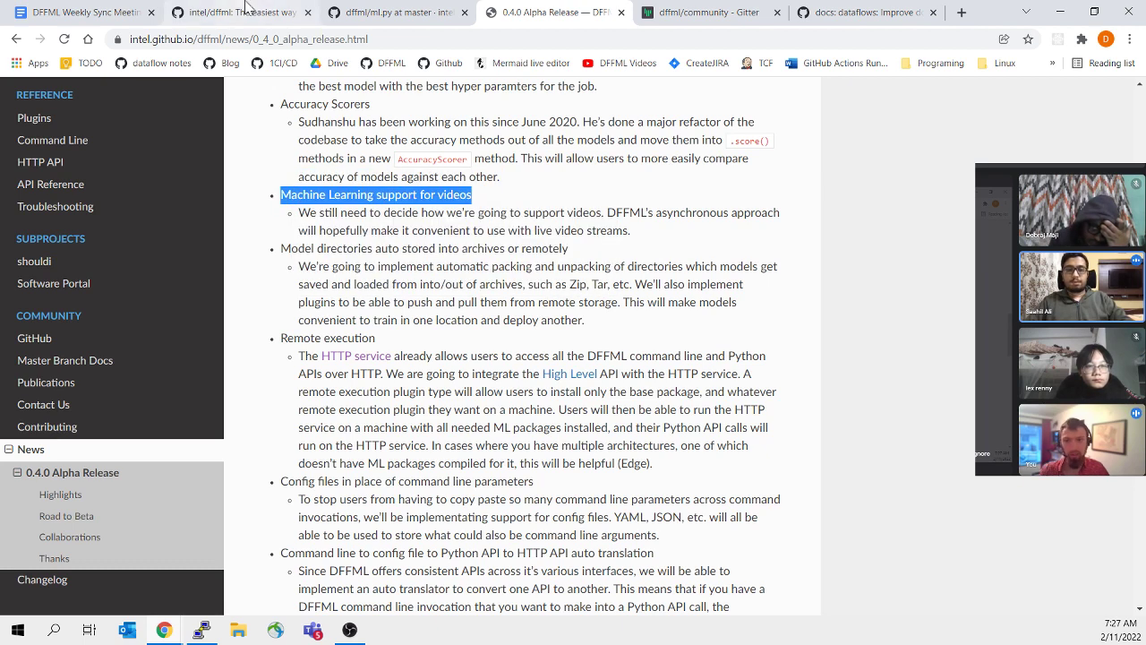
pyautogui.click(85, 11)
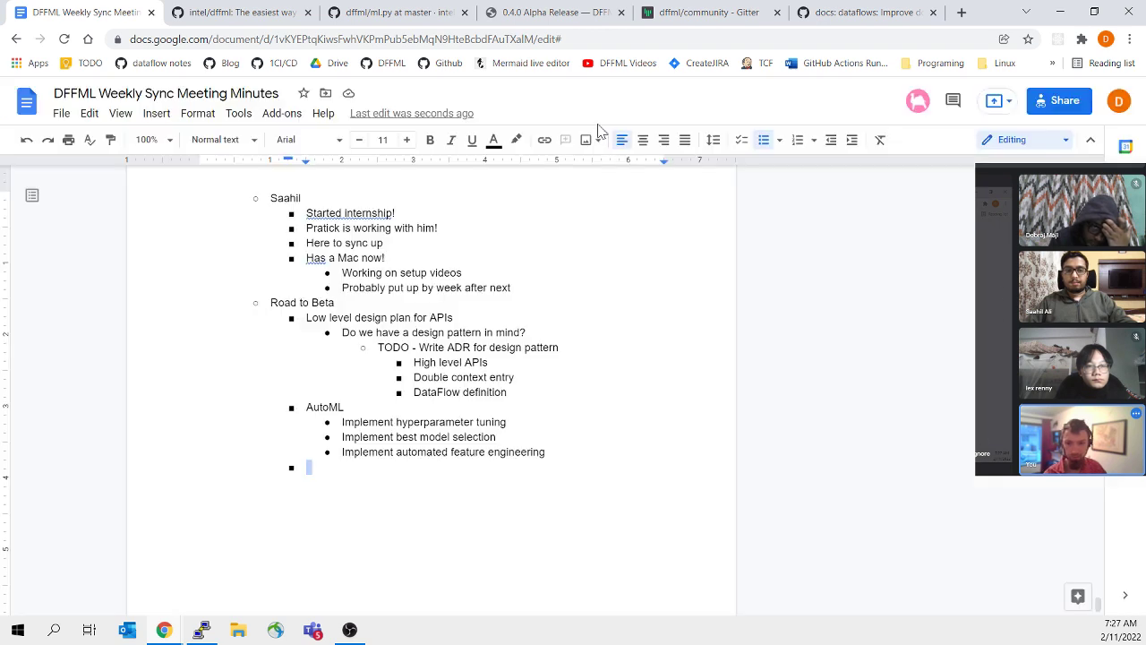
pyautogui.hotkey('ctrl', 'v')
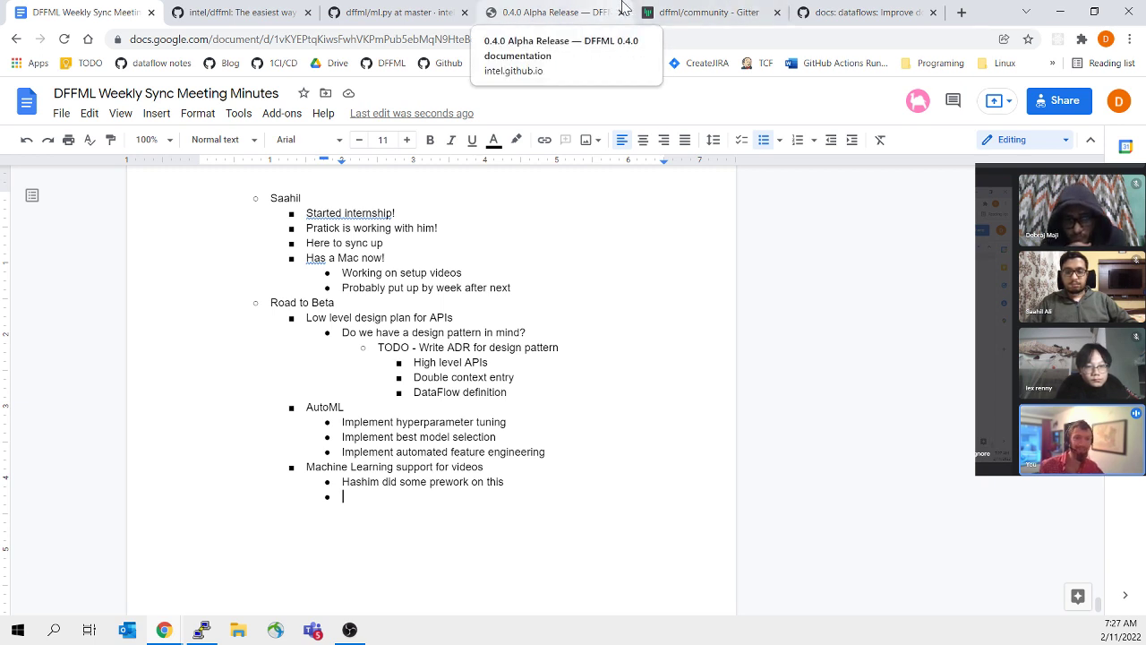
# Step: Open the intel/dffml repository on GitHub and bring up its list of open issues
pyautogui.click(856, 13)
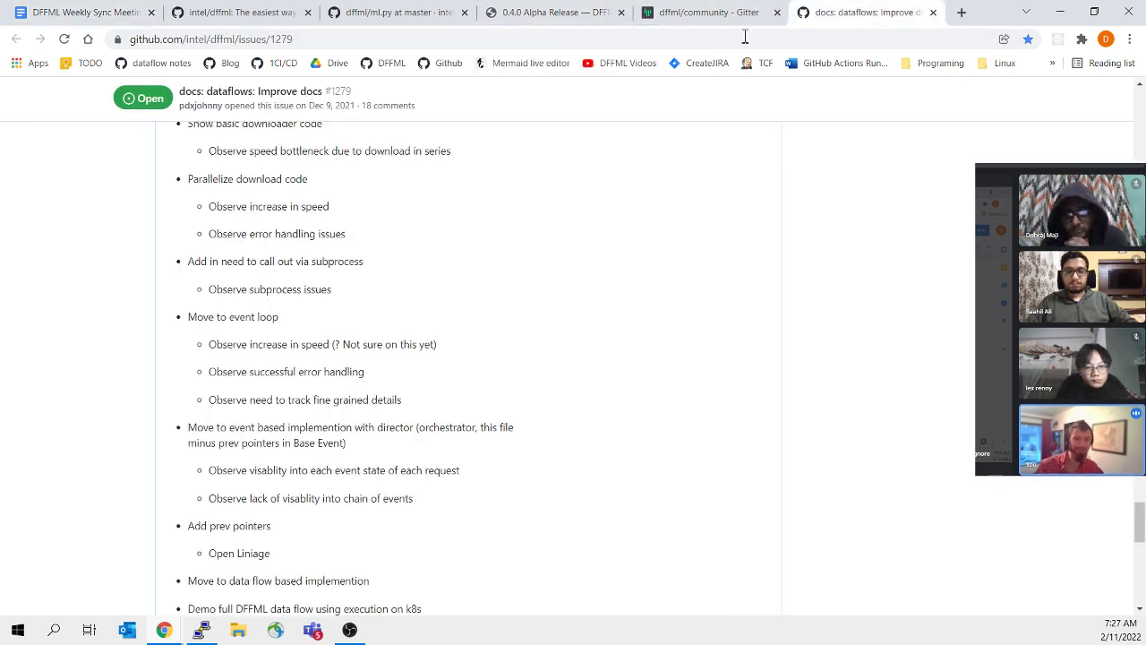
pyautogui.click(381, 68)
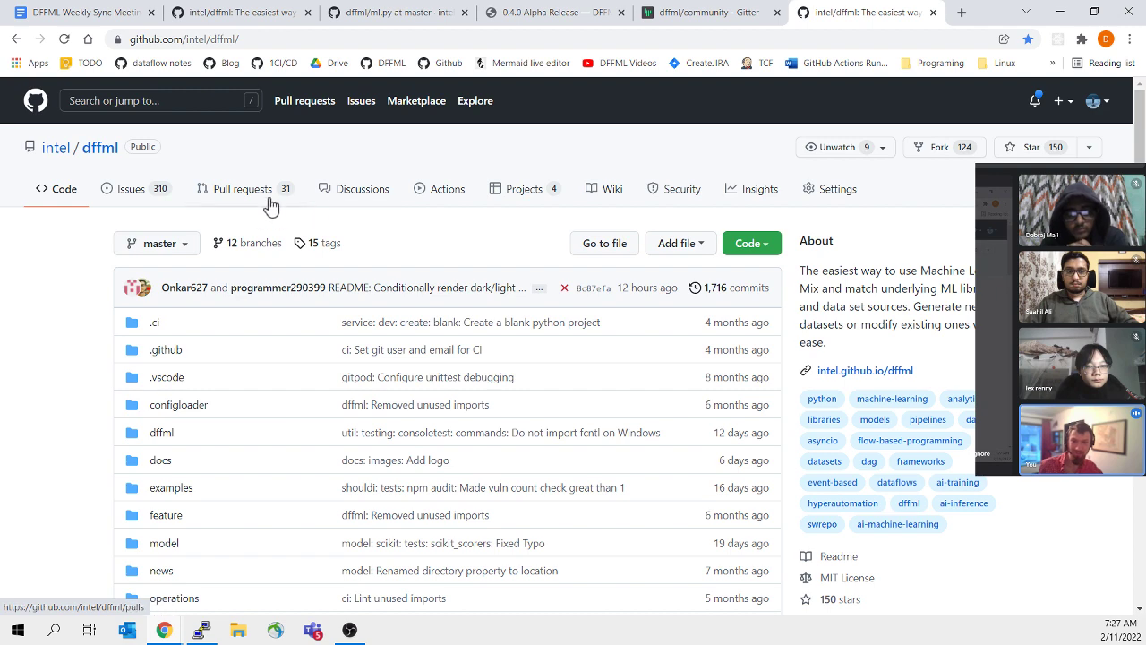
pyautogui.click(159, 196)
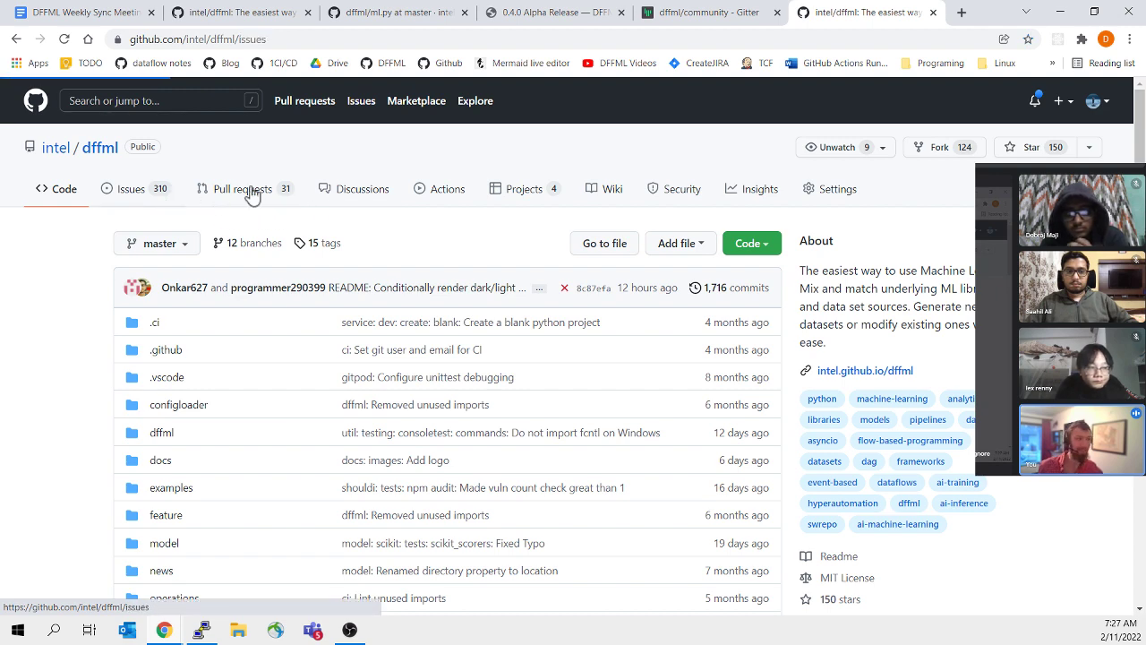
# Step: Look through the first three pages of open issues and open "model: omnimatte: Add model"
pyautogui.scroll(-3, 345, 431)
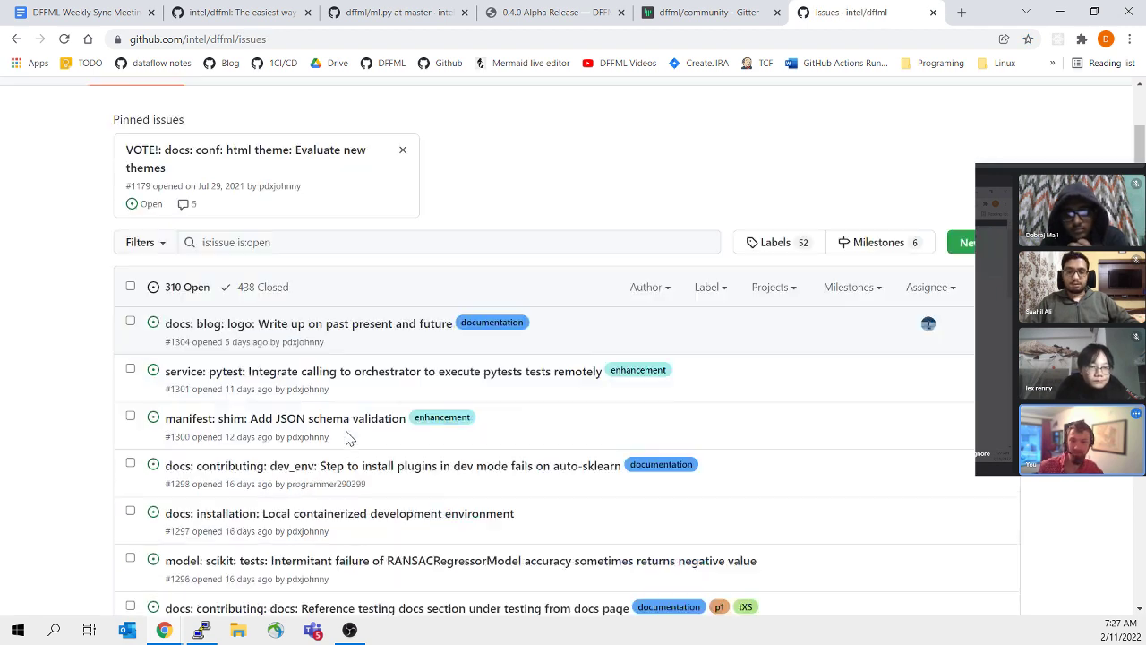
pyautogui.scroll(-10, 379, 328)
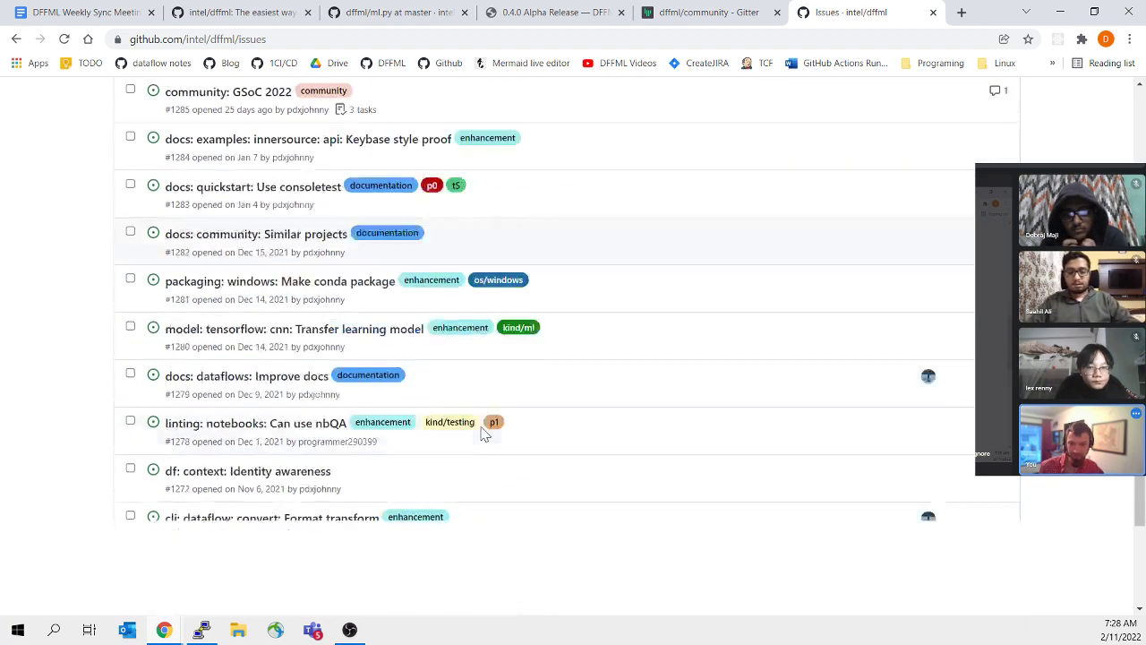
pyautogui.click(504, 462)
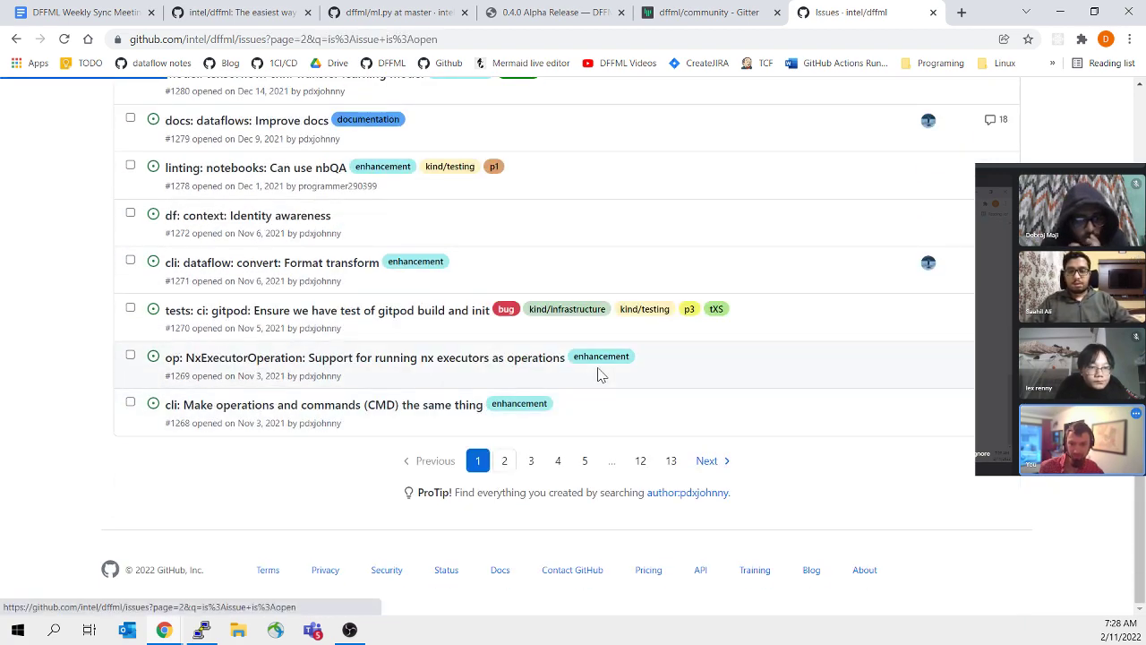
pyautogui.scroll(-2, 589, 352)
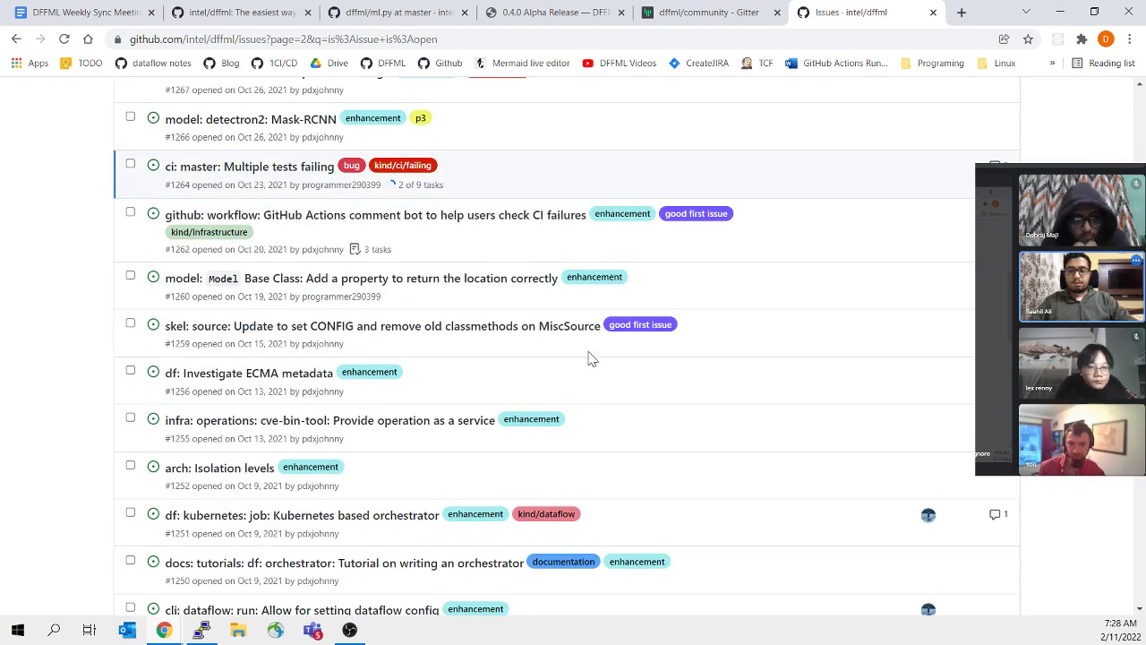
pyautogui.scroll(-9, 588, 358)
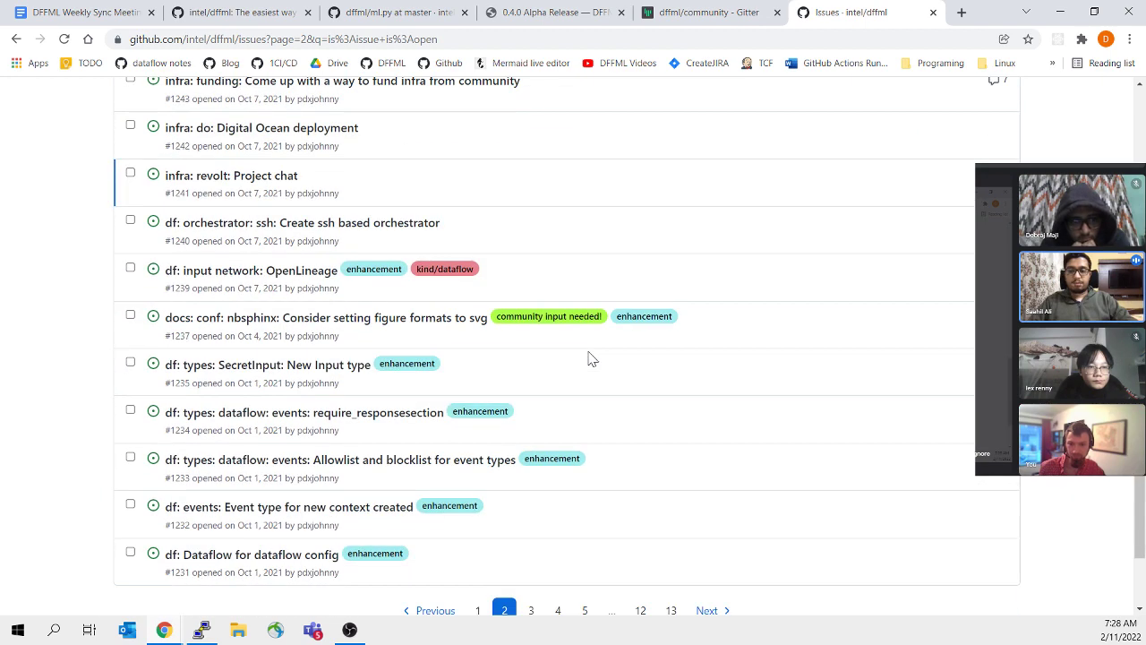
pyautogui.click(531, 461)
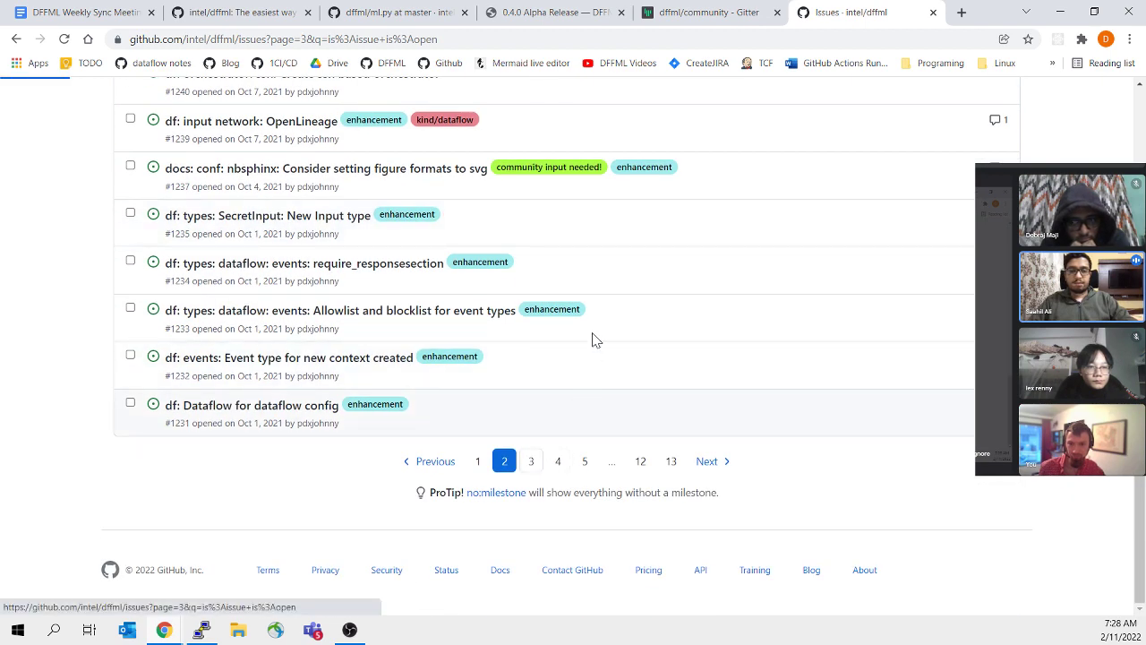
pyautogui.scroll(-3, 598, 328)
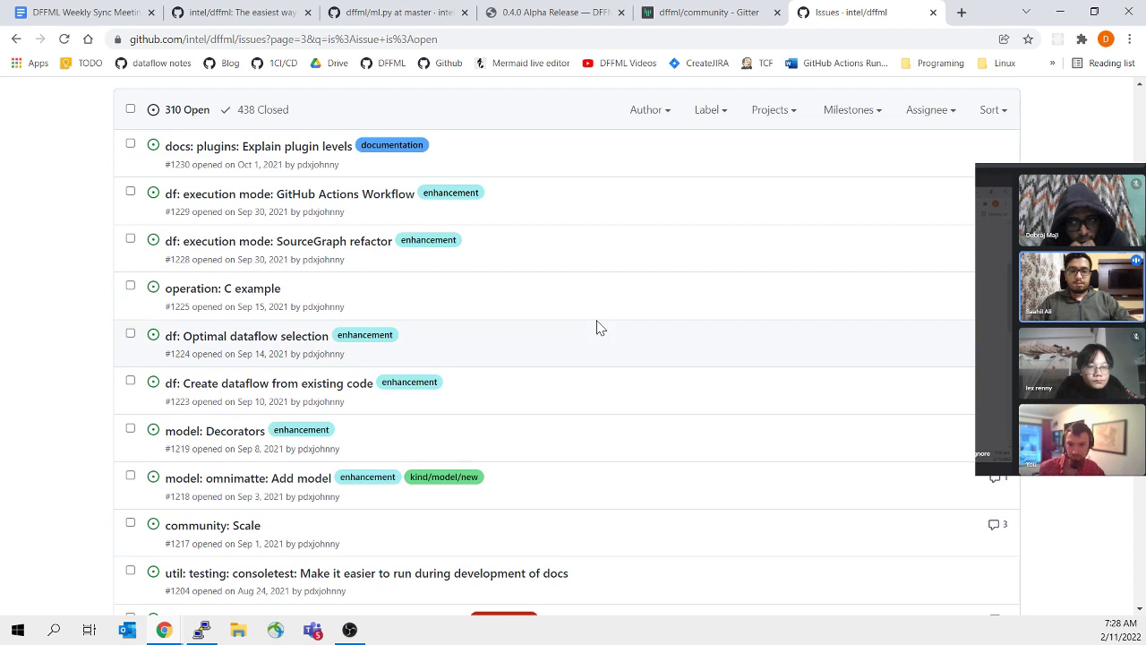
pyautogui.scroll(-3, 598, 328)
pyautogui.click(309, 179)
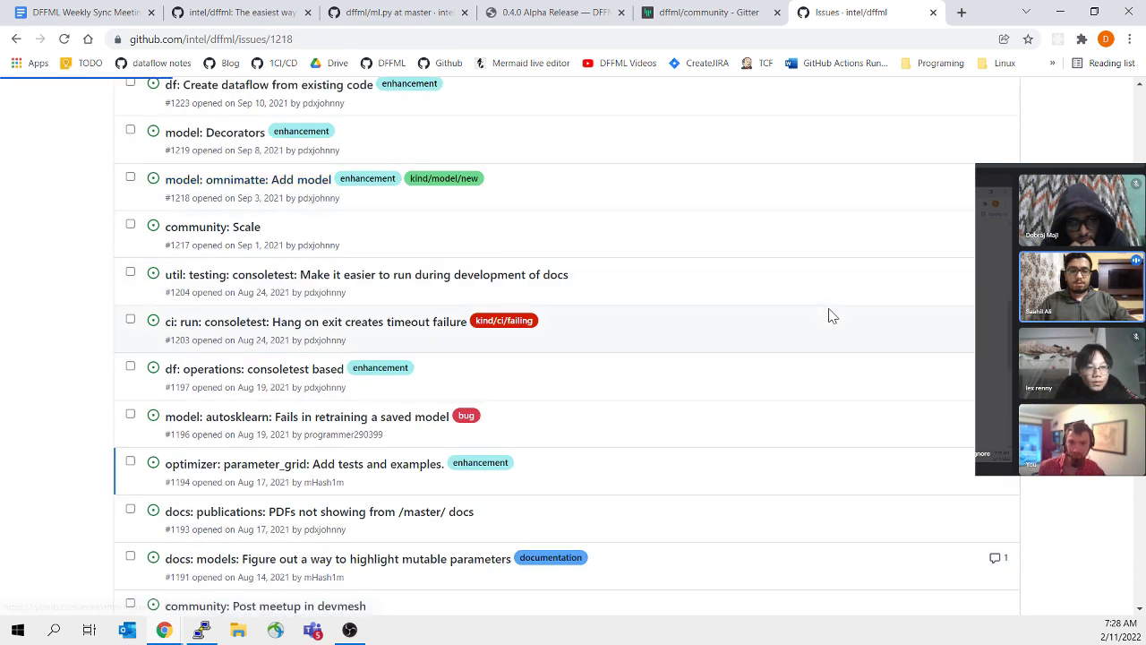
# Step: Read the discussion in issue #1218 and open its linked omnimatte repository in a separate tab
pyautogui.scroll(-3, 642, 379)
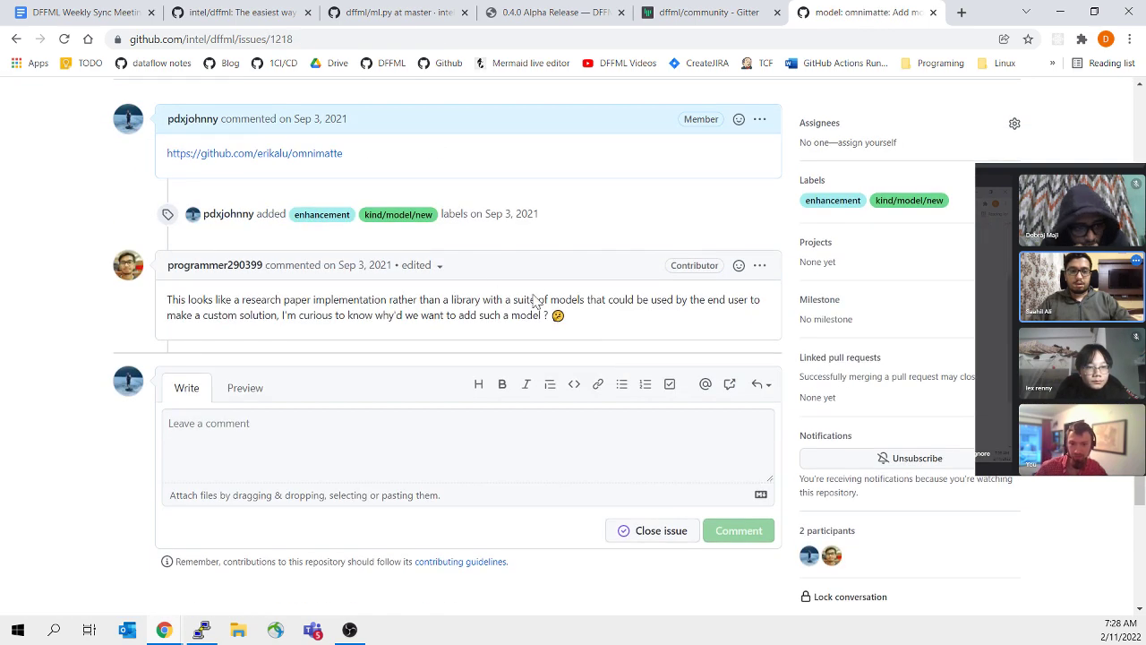
pyautogui.scroll(3, 491, 274)
pyautogui.middleClick(289, 380)
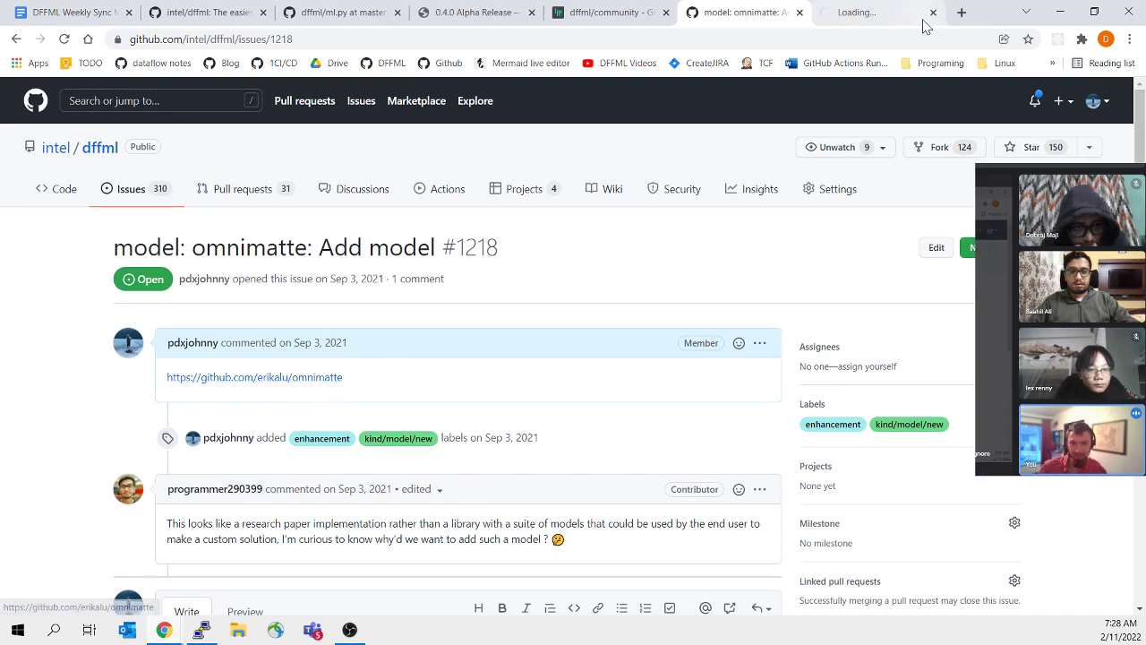
pyautogui.click(896, 13)
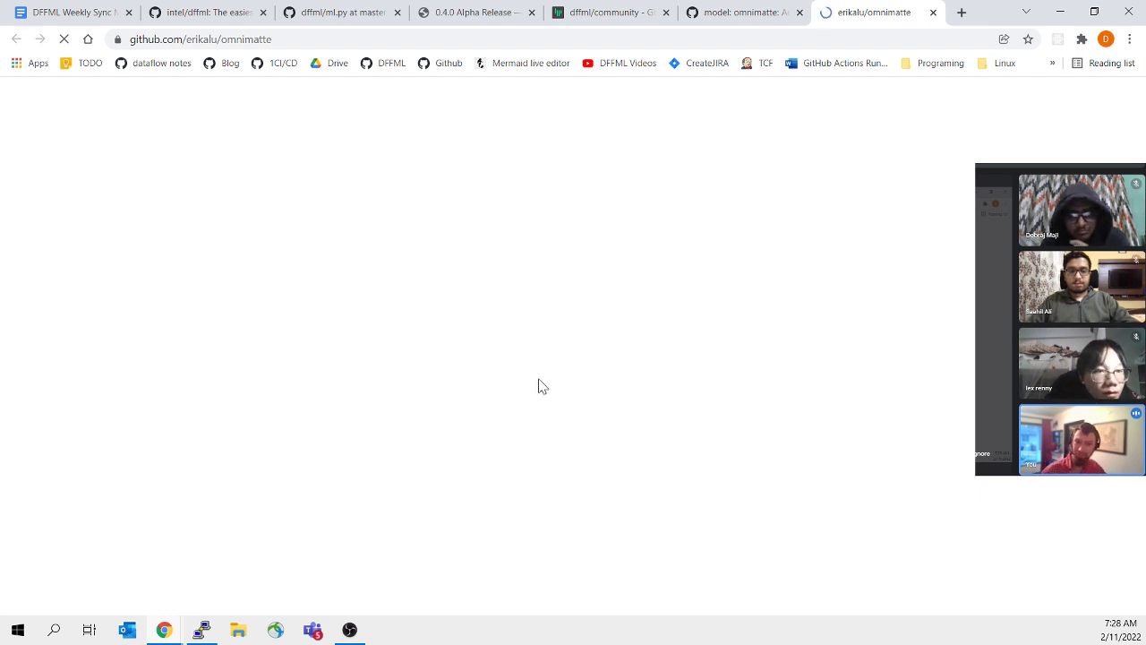
# Step: Skim the omnimatte README from its input and output example through the Custom video instructions and back
pyautogui.scroll(-2, 548, 386)
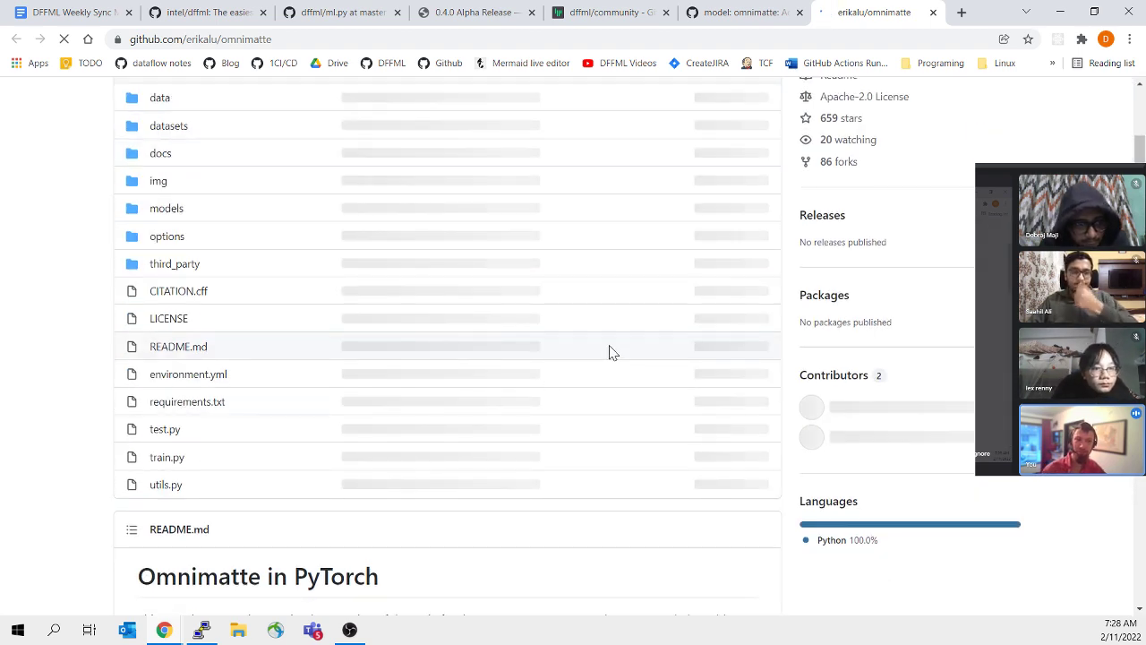
pyautogui.scroll(-6, 611, 358)
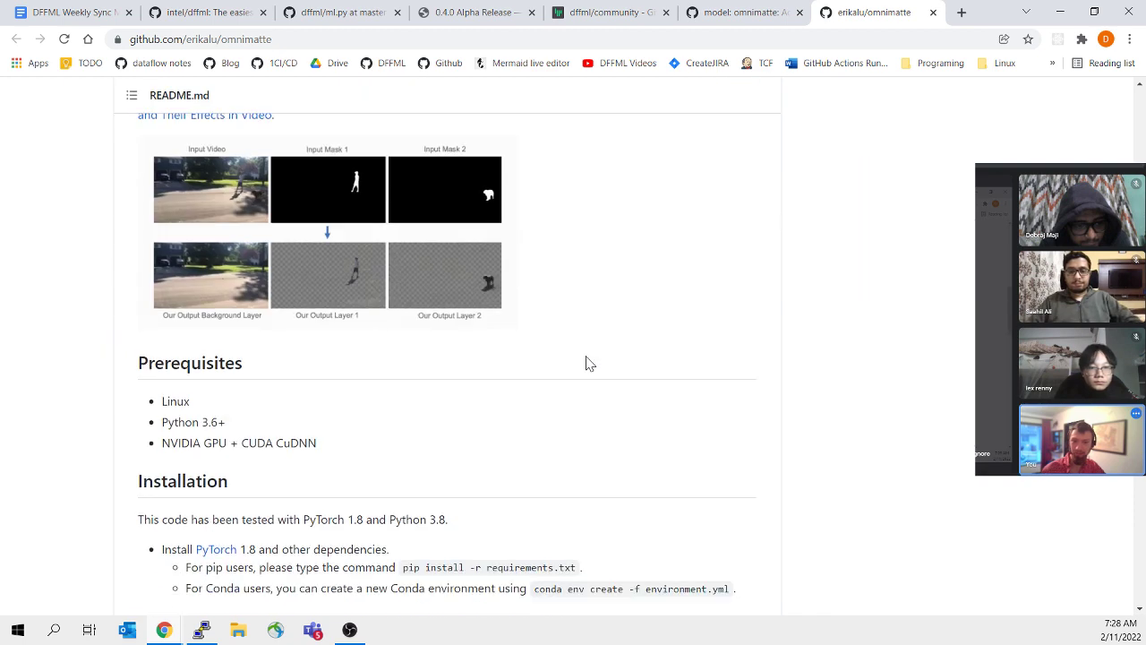
pyautogui.scroll(-3, 632, 341)
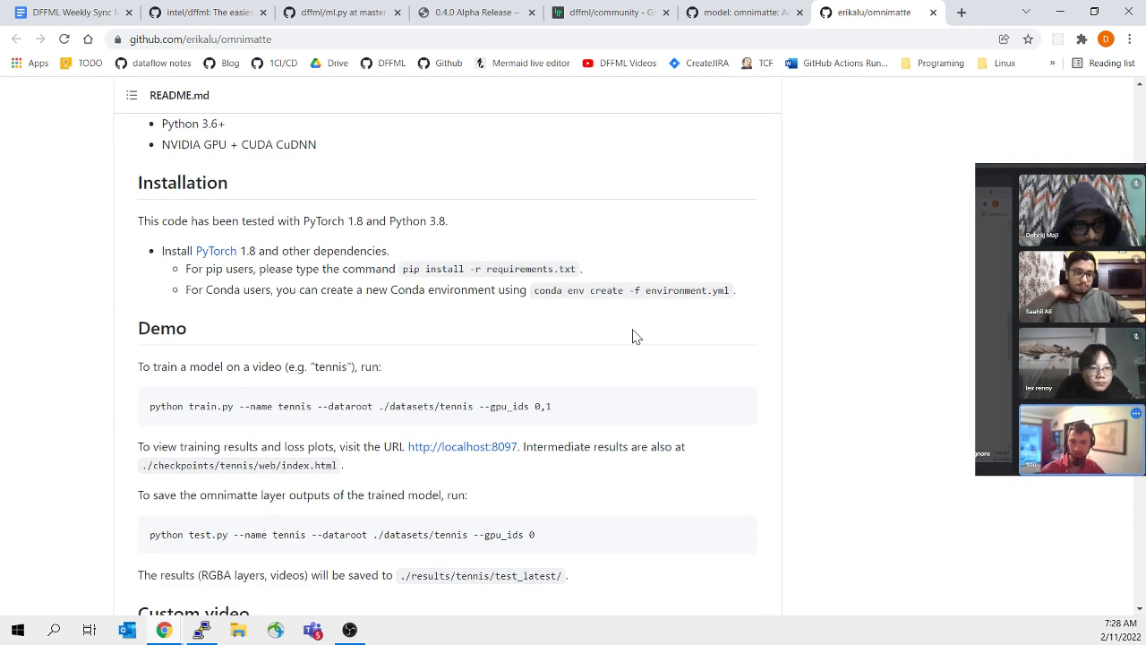
pyautogui.scroll(-5, 634, 333)
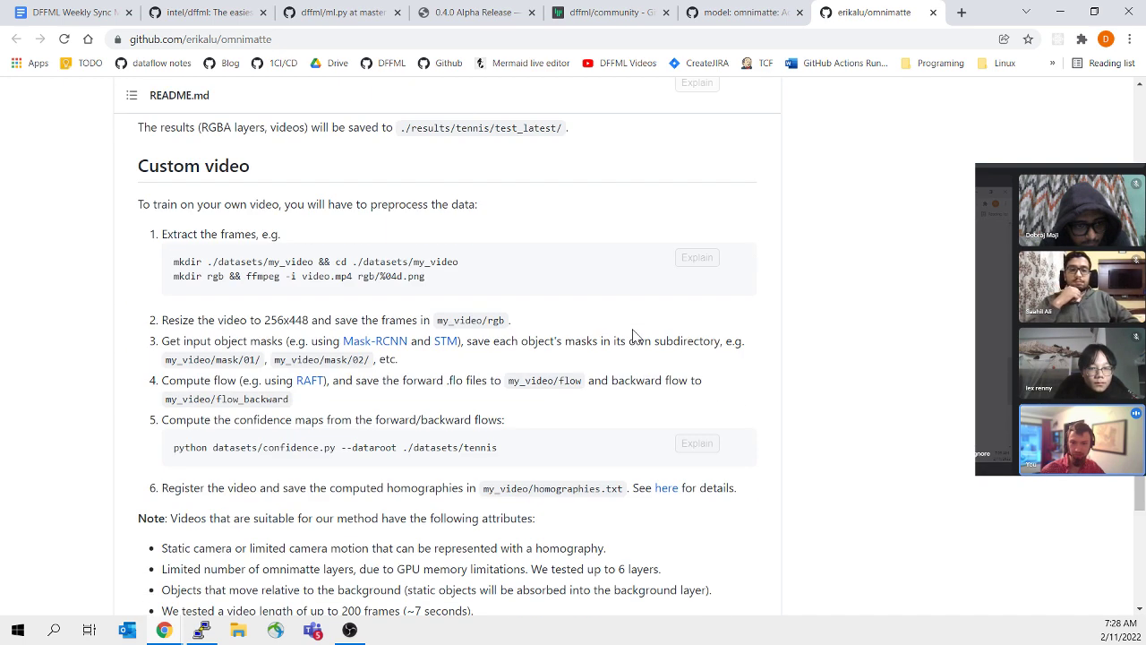
pyautogui.scroll(5, 635, 333)
pyautogui.scroll(3, 615, 351)
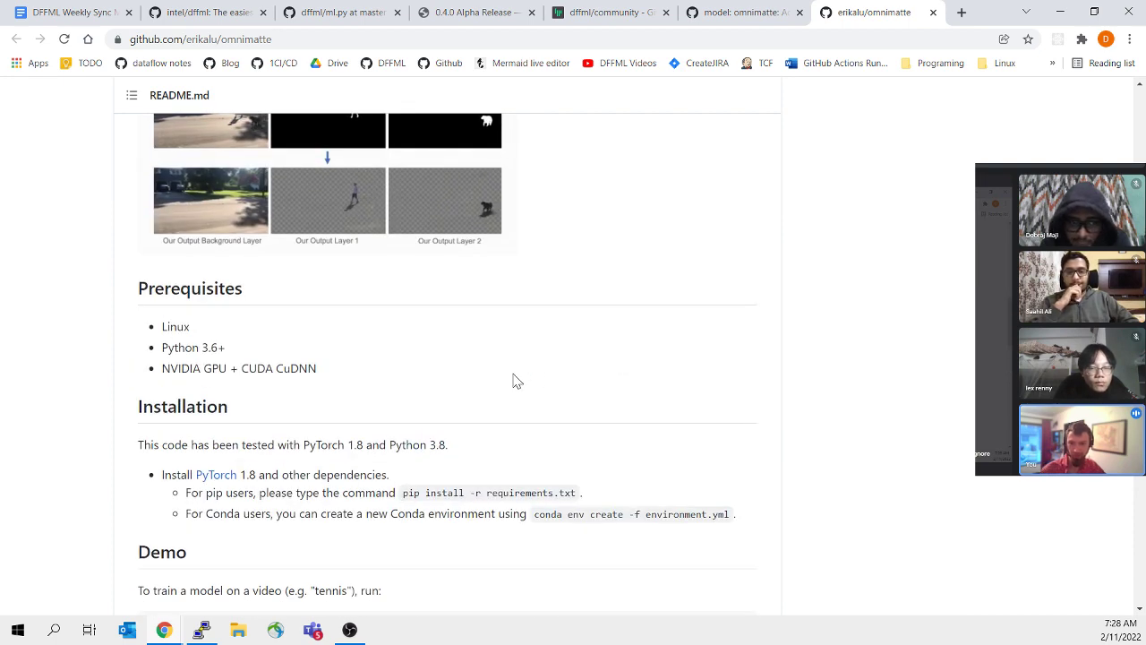
pyautogui.scroll(10, 515, 432)
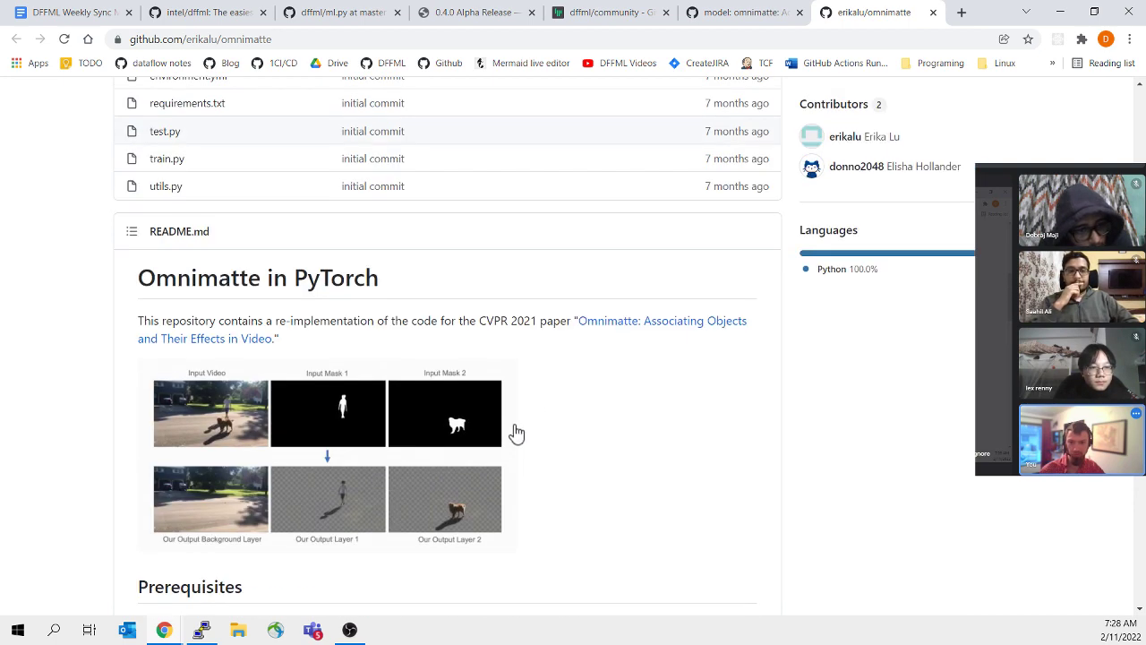
# Step: Revisit issue #1218, then return to the omnimatte README and examine its Prerequisites, Installation and Demo sections
pyautogui.click(777, 9)
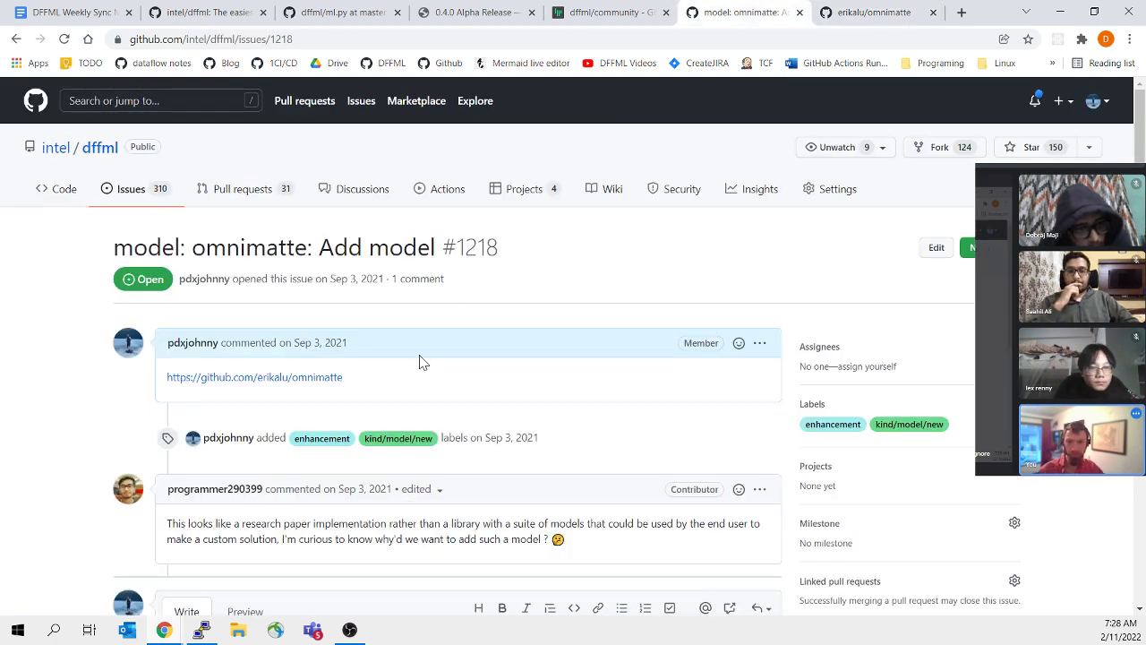
pyautogui.click(842, 11)
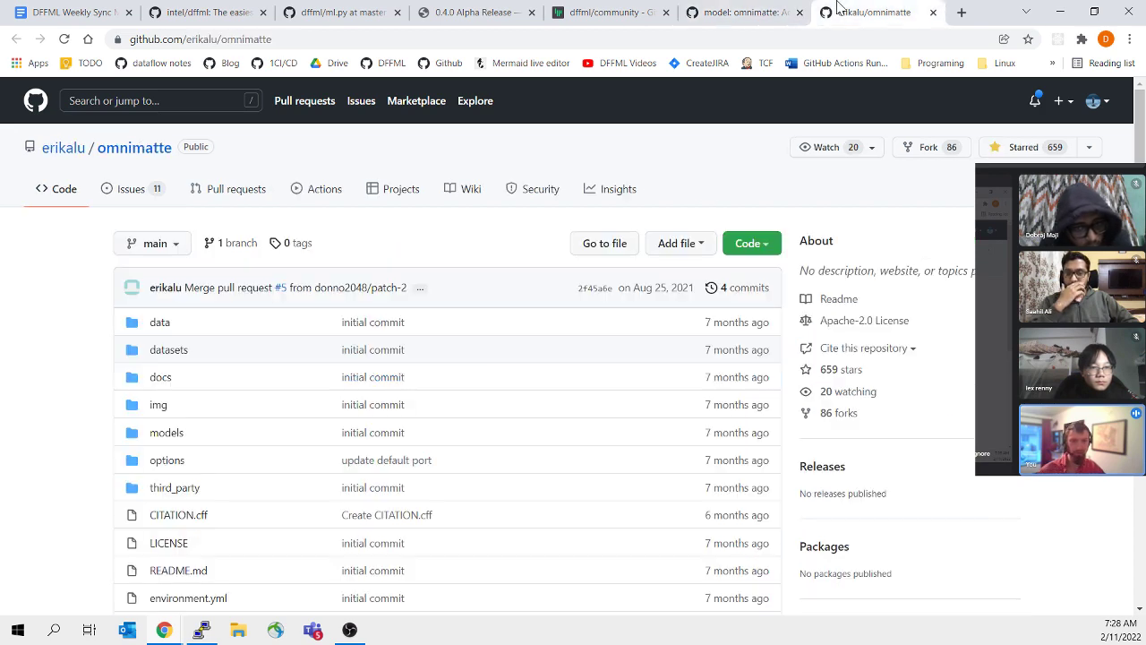
pyautogui.scroll(-5, 584, 327)
pyautogui.scroll(-6, 582, 327)
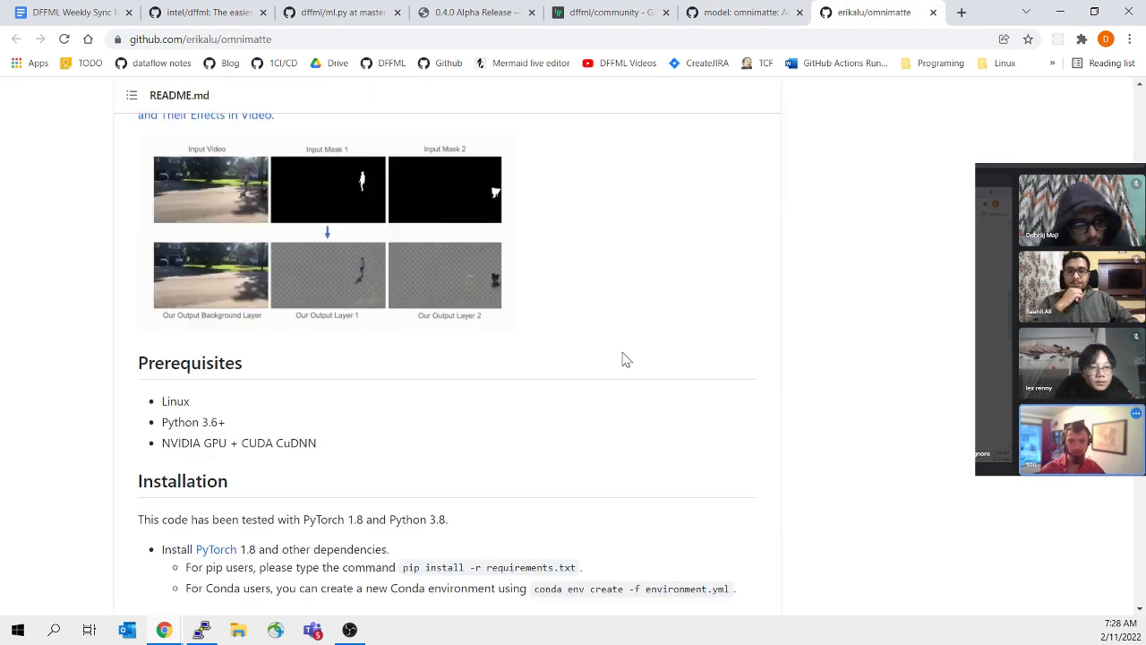
pyautogui.scroll(-3, 627, 392)
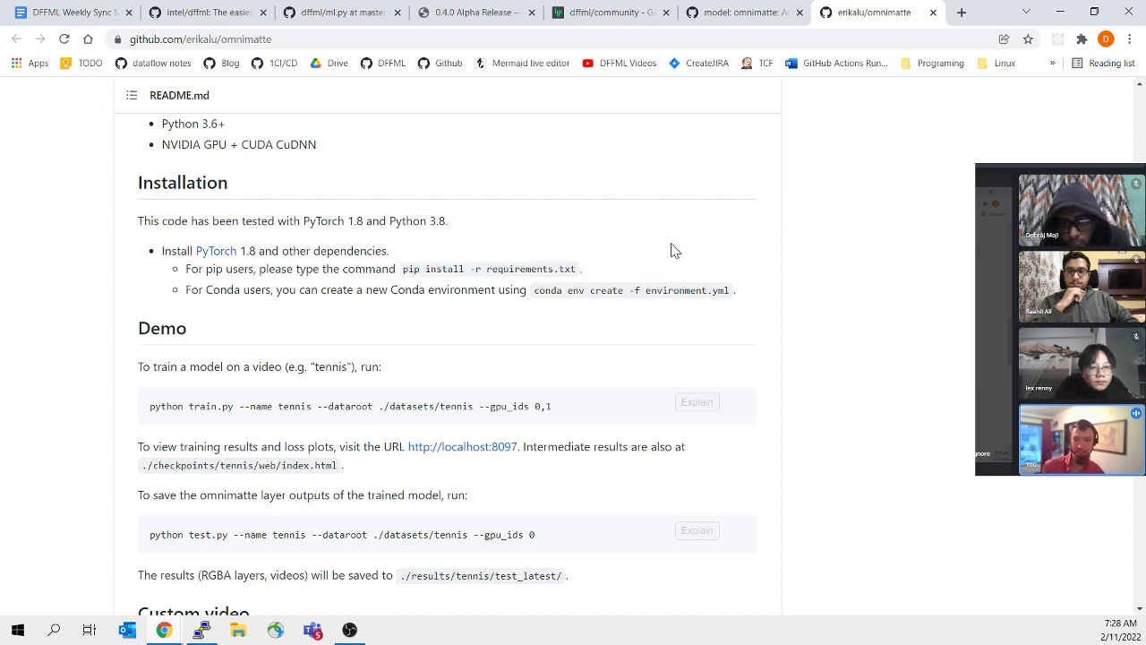
pyautogui.moveTo(686, 280); pyautogui.dragTo(691, 242)
pyautogui.click(704, 249)
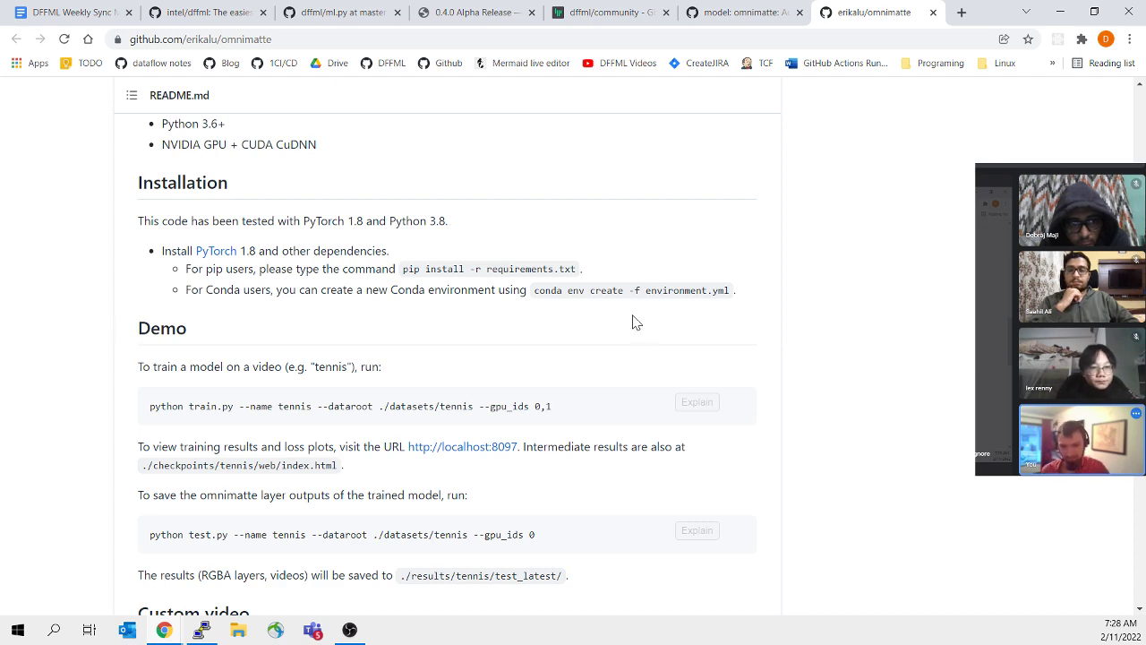
# Step: Review the omnimatte example images and custom video notes, and highlight the train.py command in the Demo section
pyautogui.scroll(-3, 632, 321)
pyautogui.scroll(8, 624, 279)
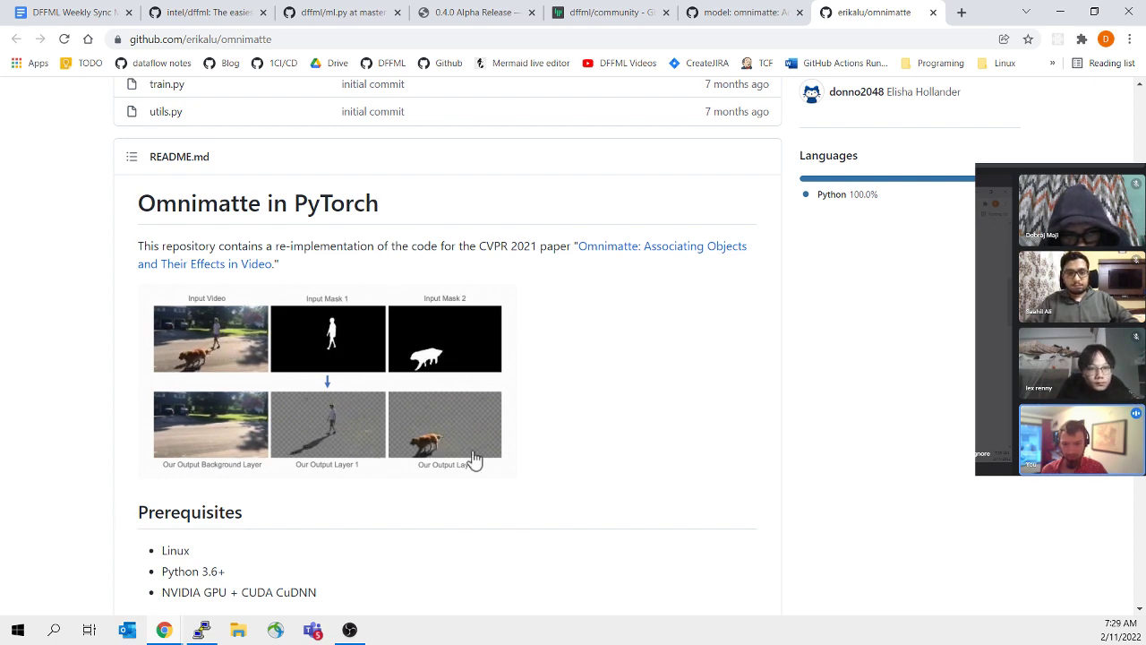
pyautogui.scroll(-2, 676, 445)
pyautogui.scroll(-4, 677, 445)
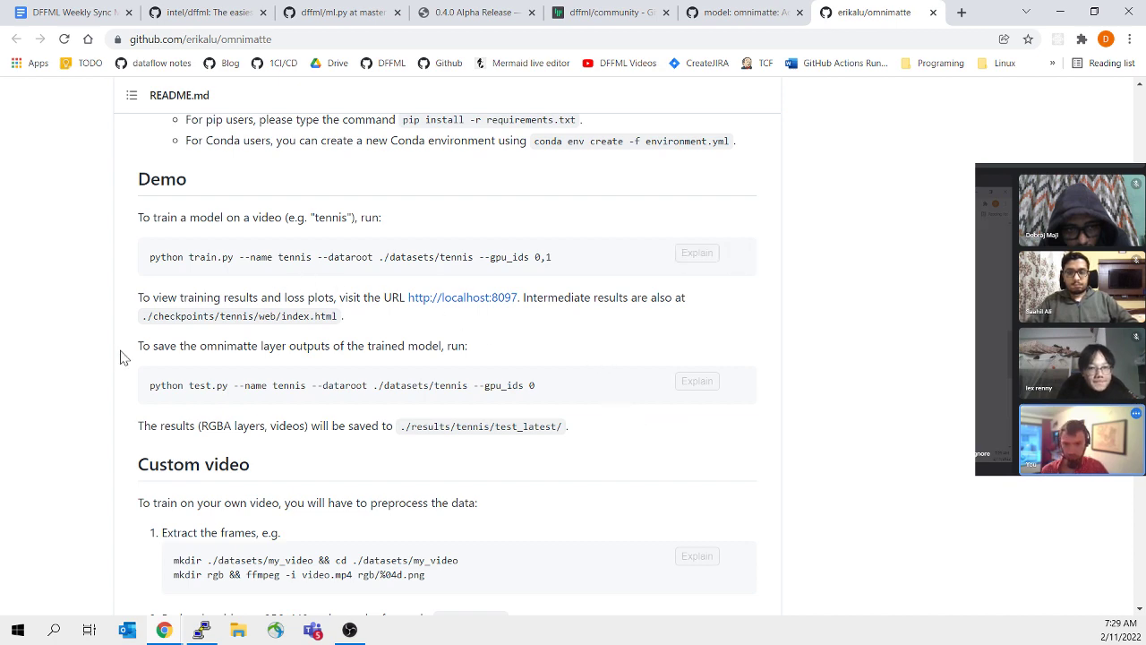
pyautogui.scroll(-2, 166, 324)
pyautogui.scroll(-4, 402, 317)
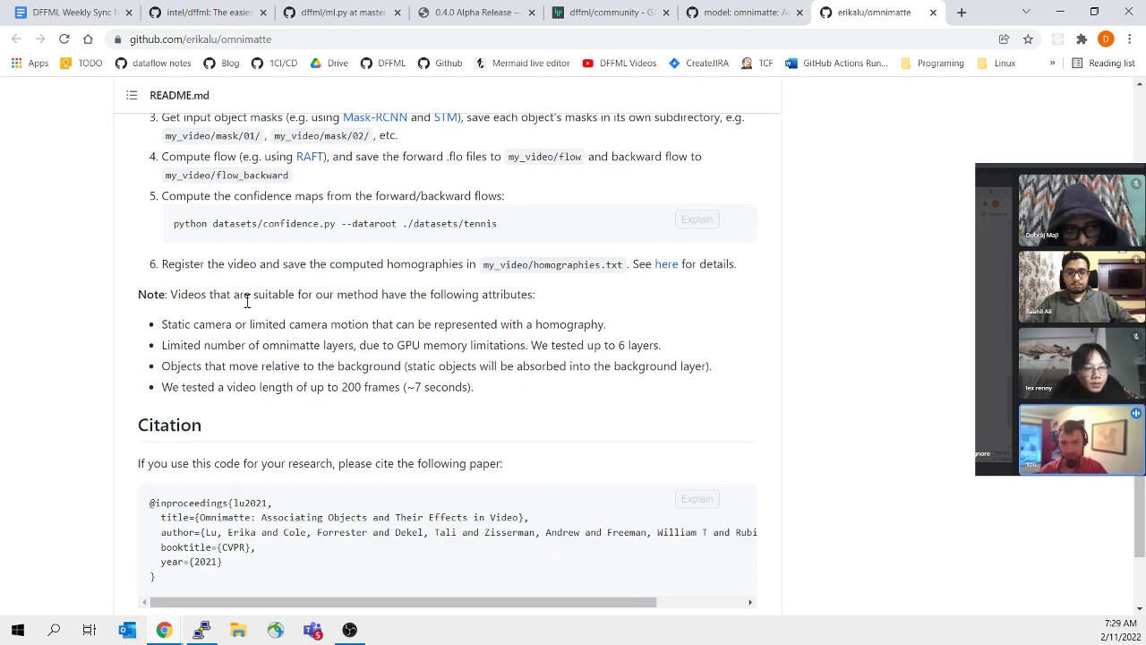
pyautogui.scroll(7, 471, 475)
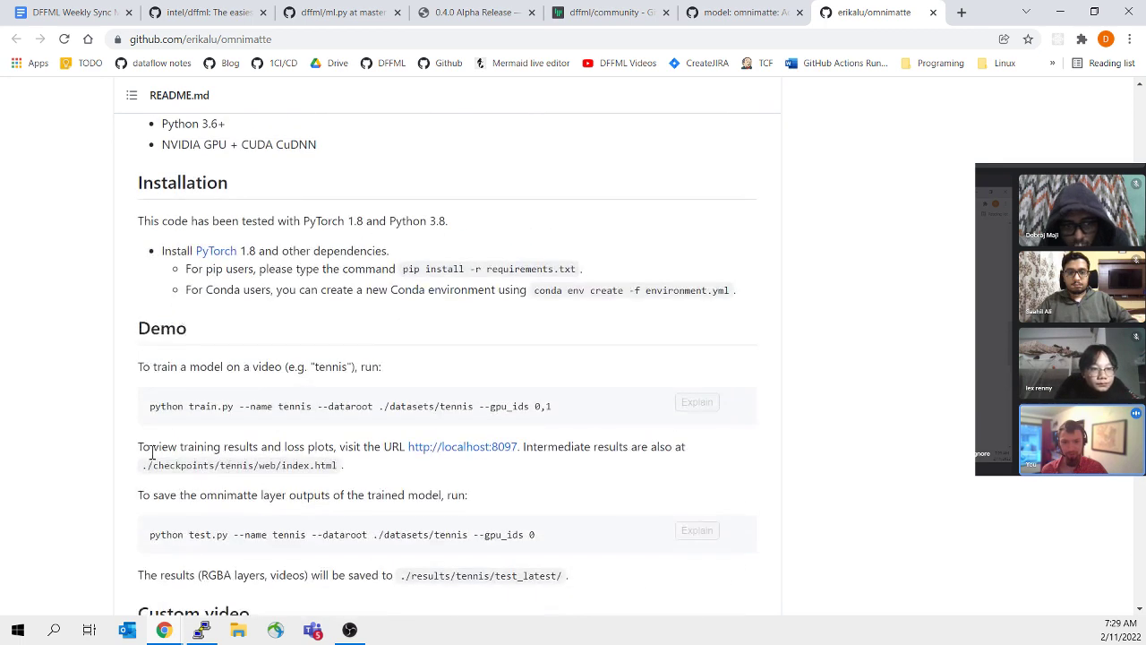
pyautogui.moveTo(141, 412); pyautogui.dragTo(568, 407)
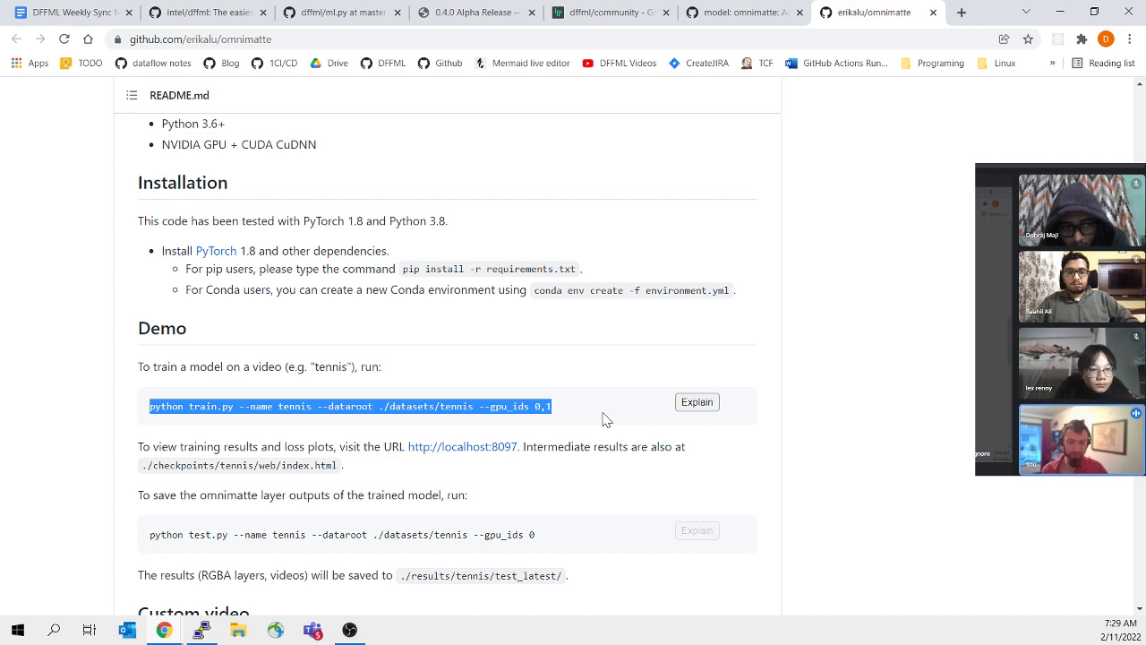
# Step: Highlight the object mask and flow computation steps in the README's Custom video preprocessing list
pyautogui.scroll(-10, 603, 419)
pyautogui.scroll(1, 604, 422)
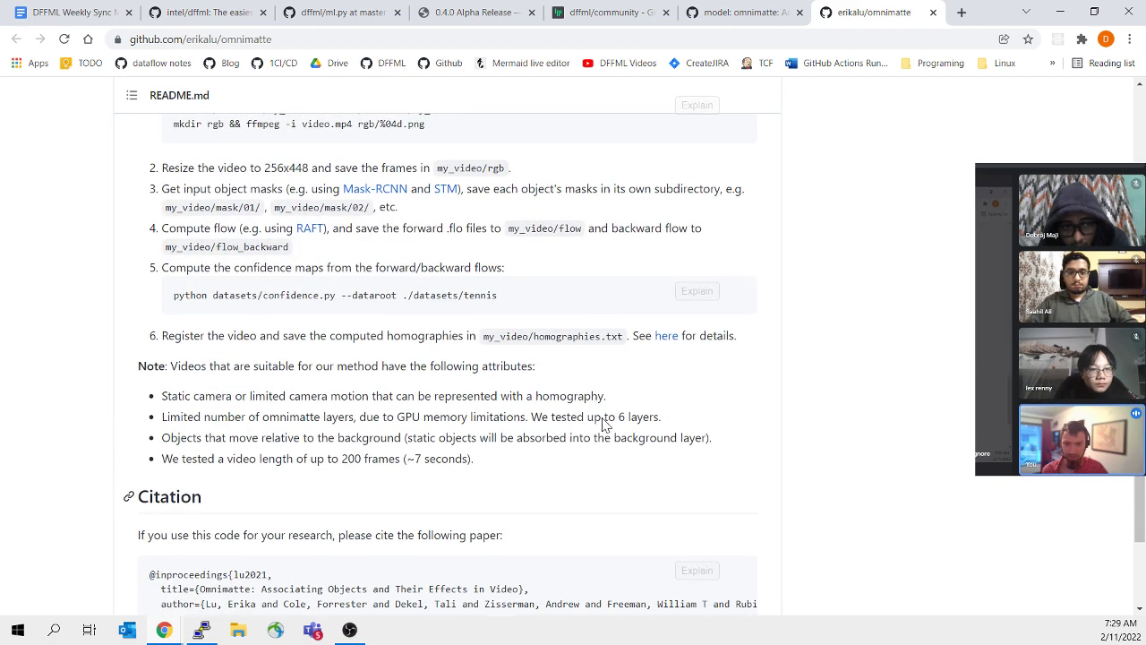
pyautogui.scroll(3, 459, 190)
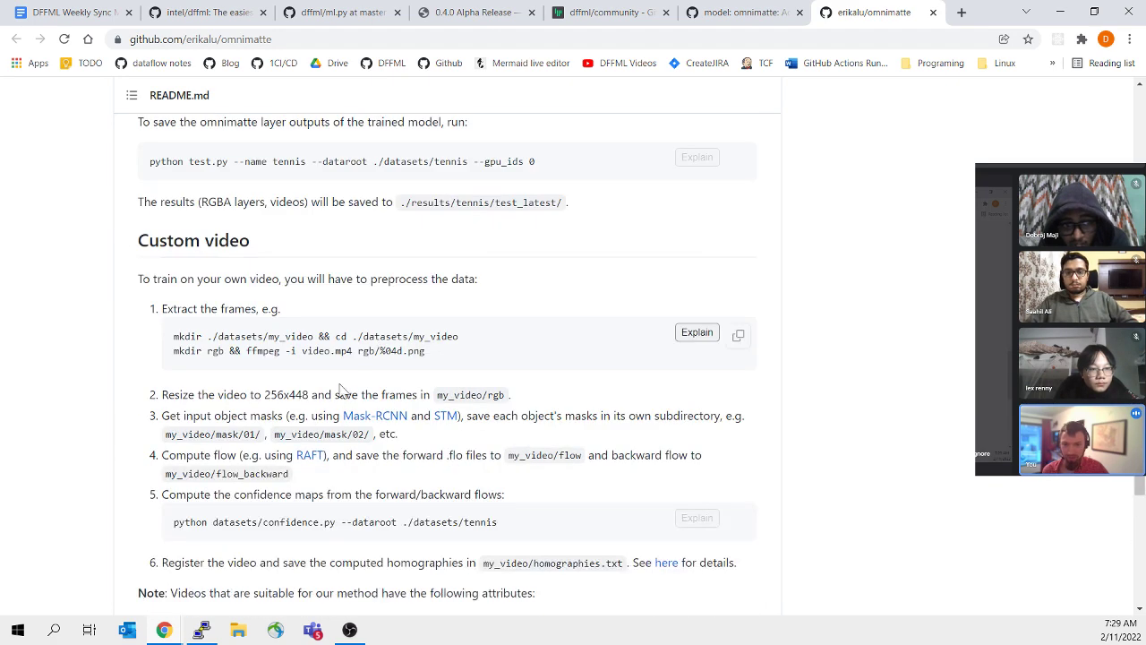
pyautogui.moveTo(244, 413); pyautogui.dragTo(371, 435)
pyautogui.click(208, 450)
pyautogui.moveTo(193, 454); pyautogui.dragTo(239, 457)
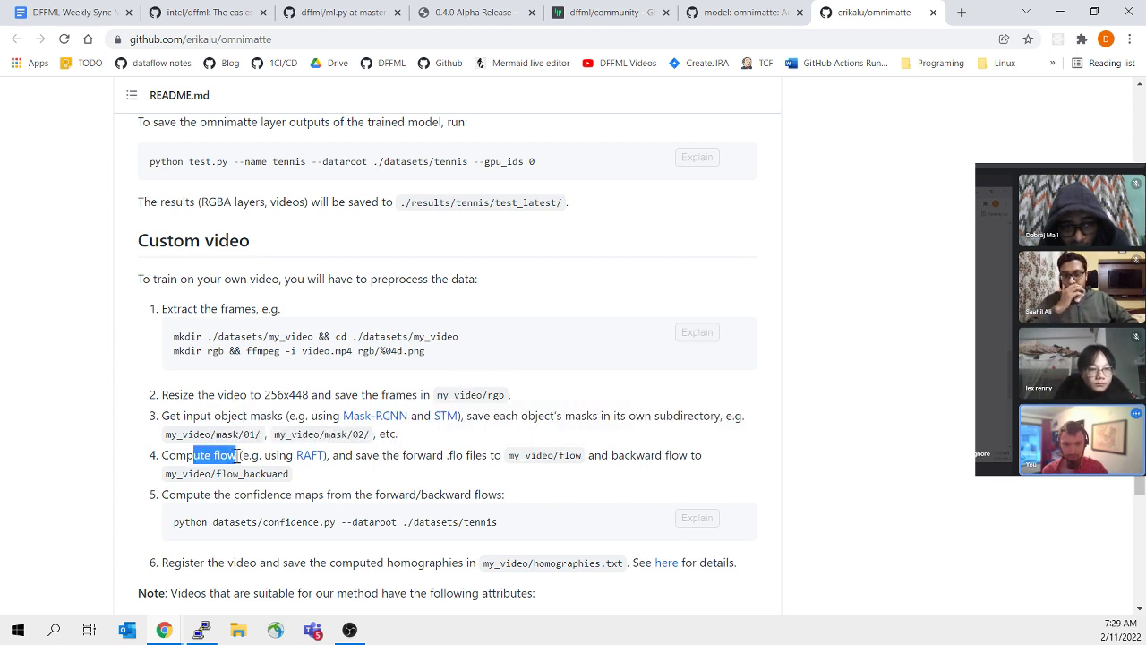
pyautogui.moveTo(266, 420); pyautogui.dragTo(487, 420)
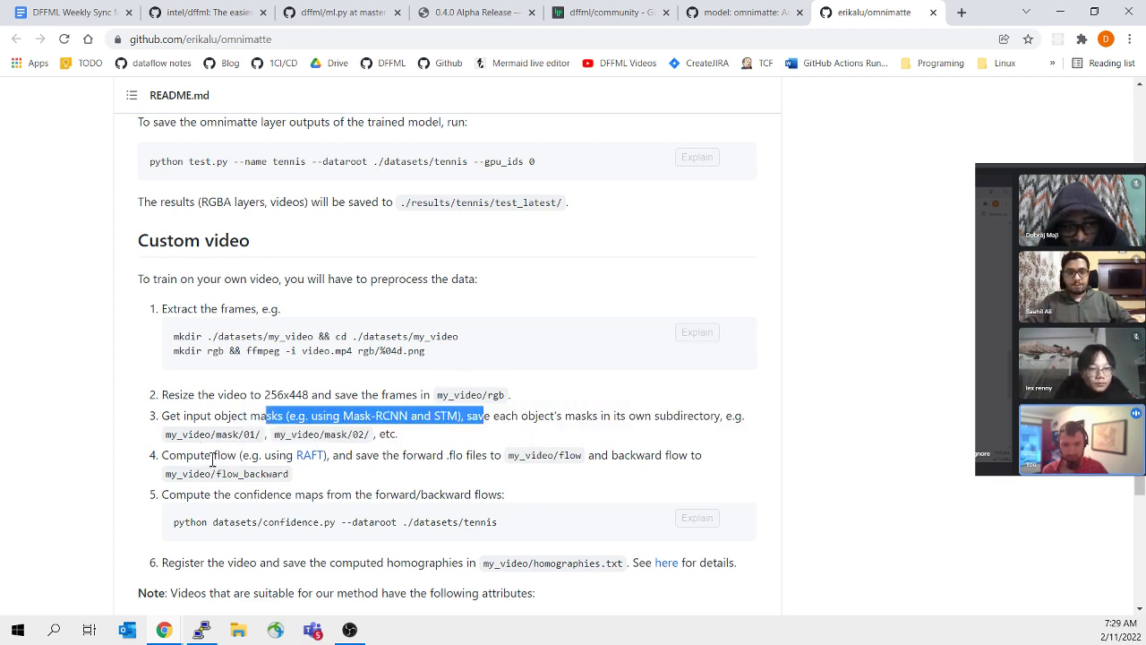
pyautogui.moveTo(212, 455); pyautogui.dragTo(416, 476)
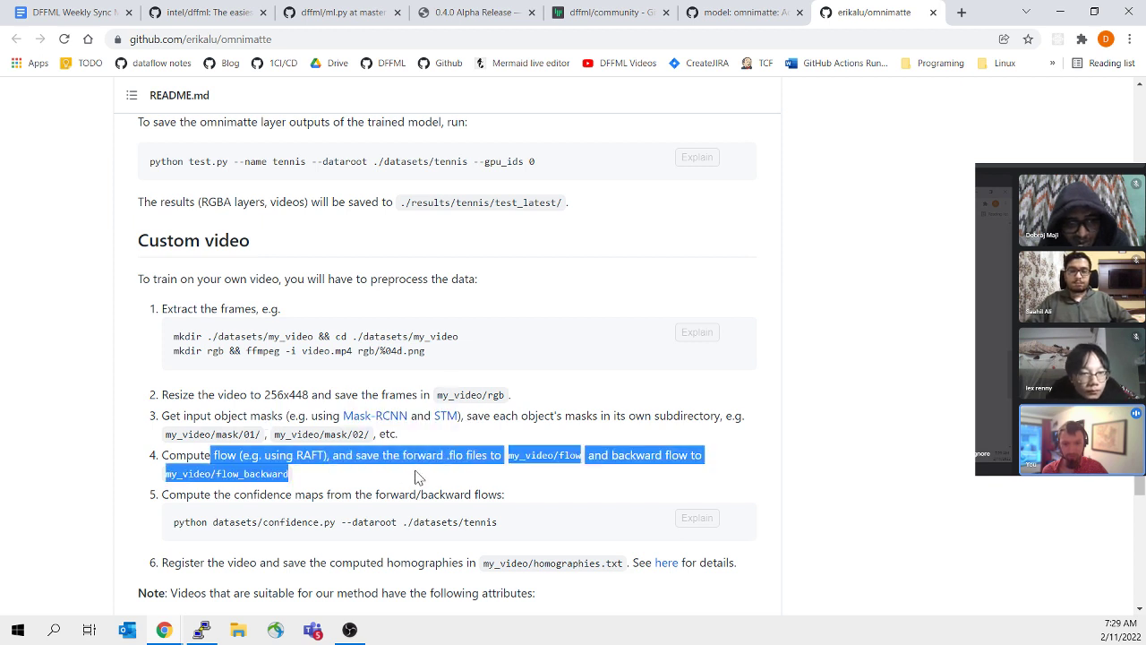
# Step: Open the Mask-RCNN link from the Custom video list in a new tab and skim the detectron2 README
pyautogui.click(416, 476)
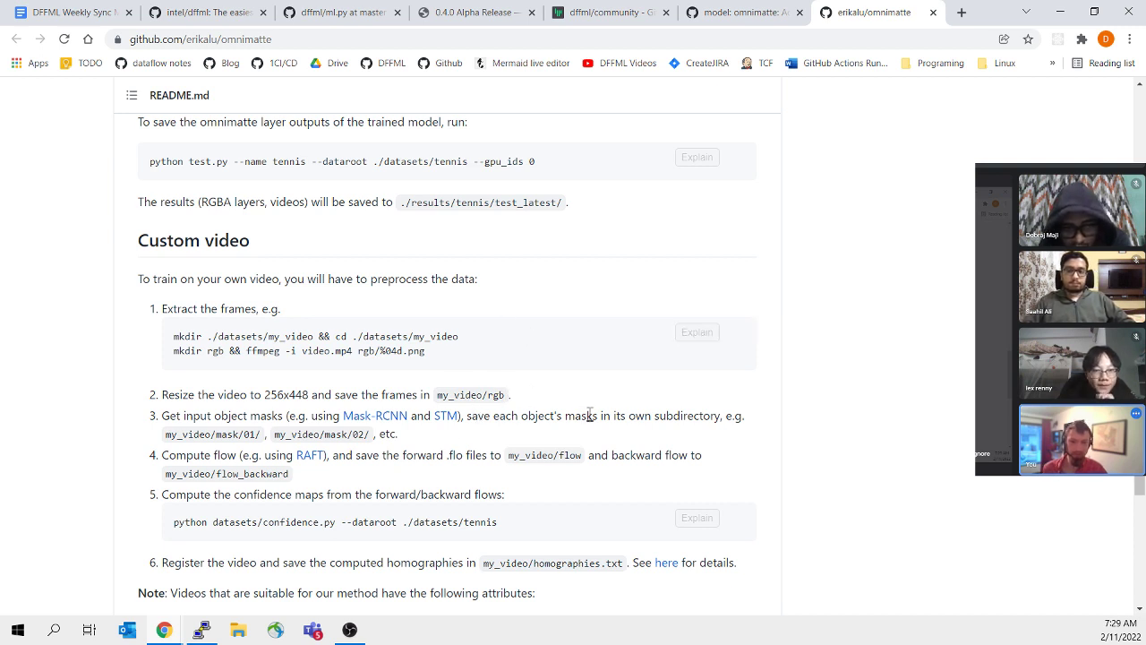
pyautogui.middleClick(371, 418)
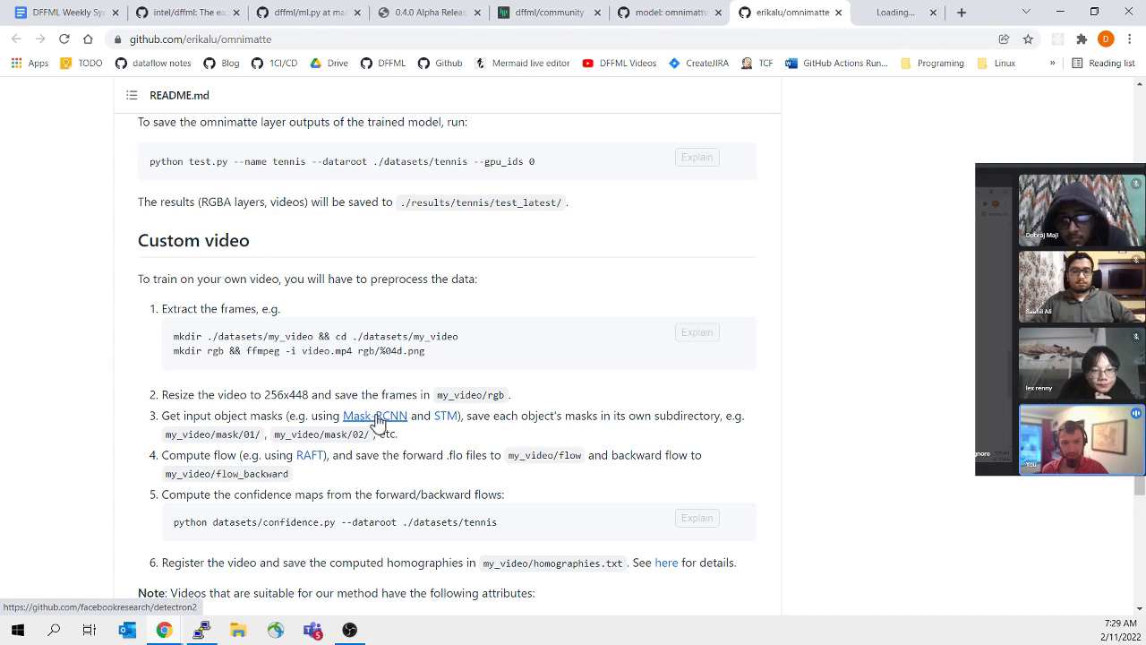
pyautogui.click(861, 9)
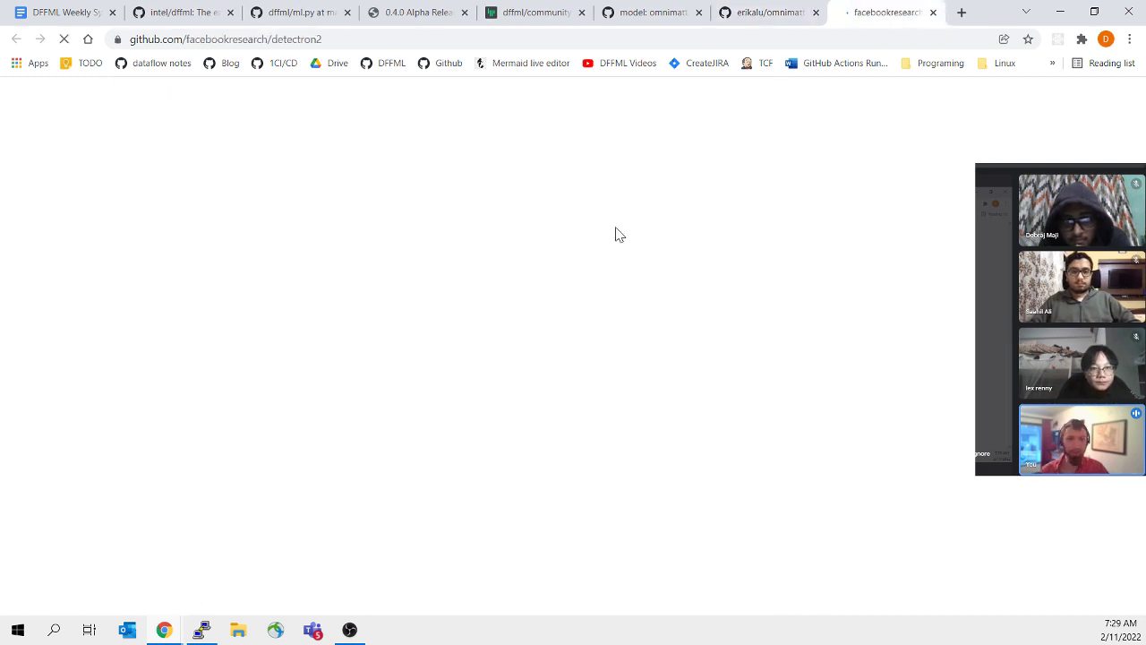
pyautogui.scroll(-4, 624, 227)
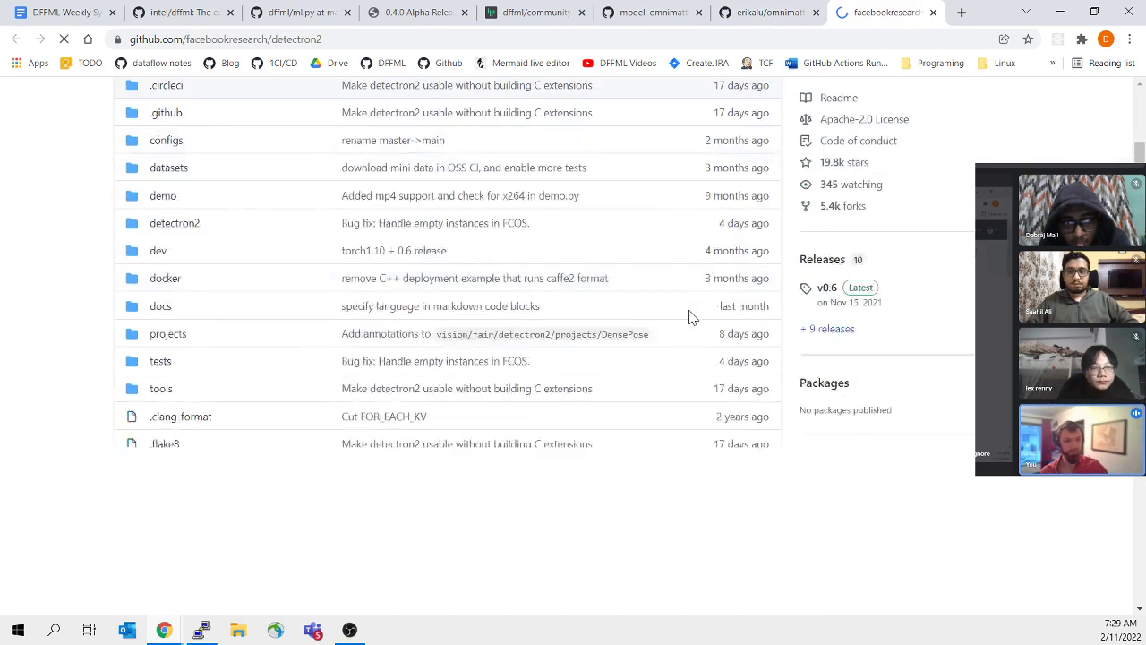
pyautogui.scroll(-8, 691, 316)
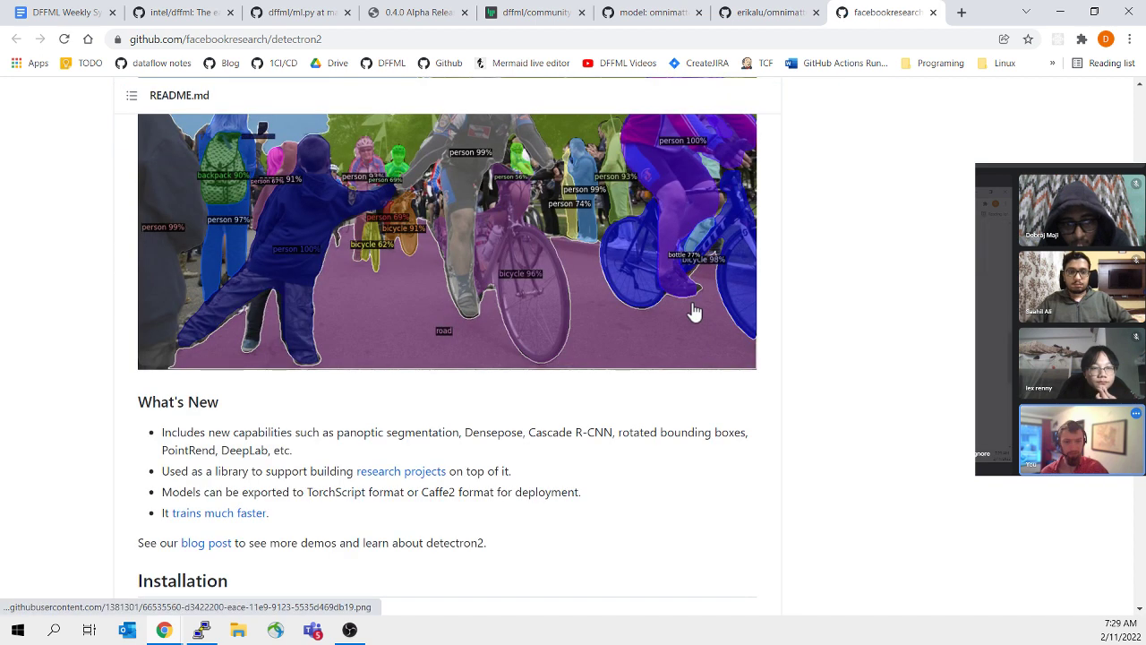
pyautogui.scroll(-3, 695, 310)
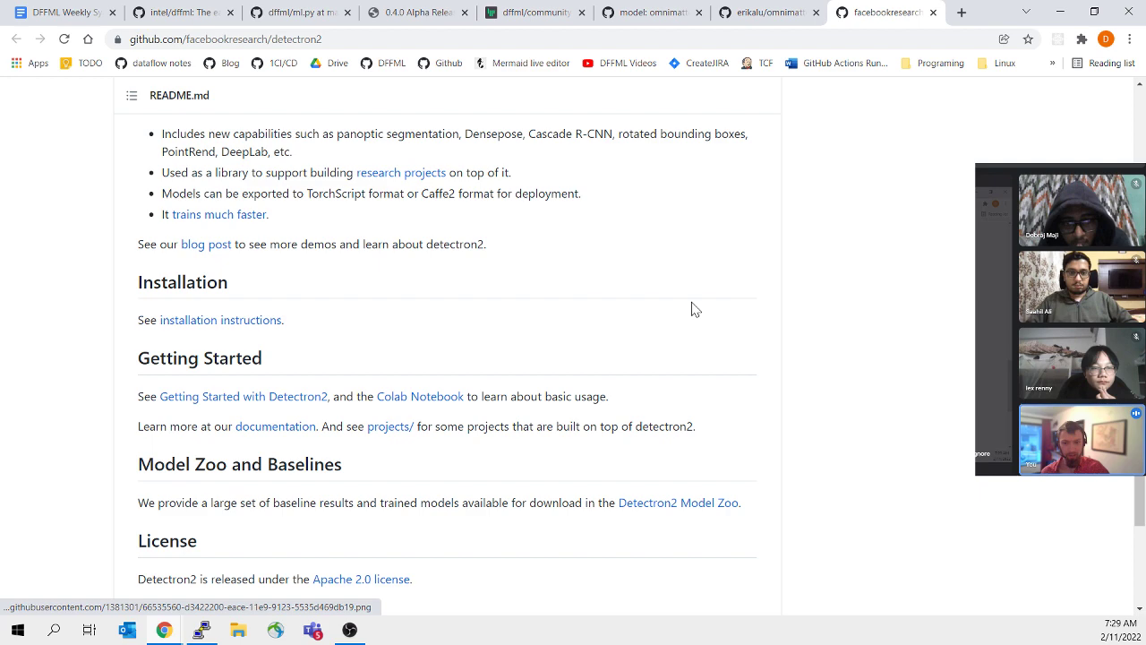
# Step: Recheck omnimatte's Demo and Custom video preprocessing instructions, then view the segmentation example image in the detectron2 README
pyautogui.click(659, 12)
pyautogui.click(790, 9)
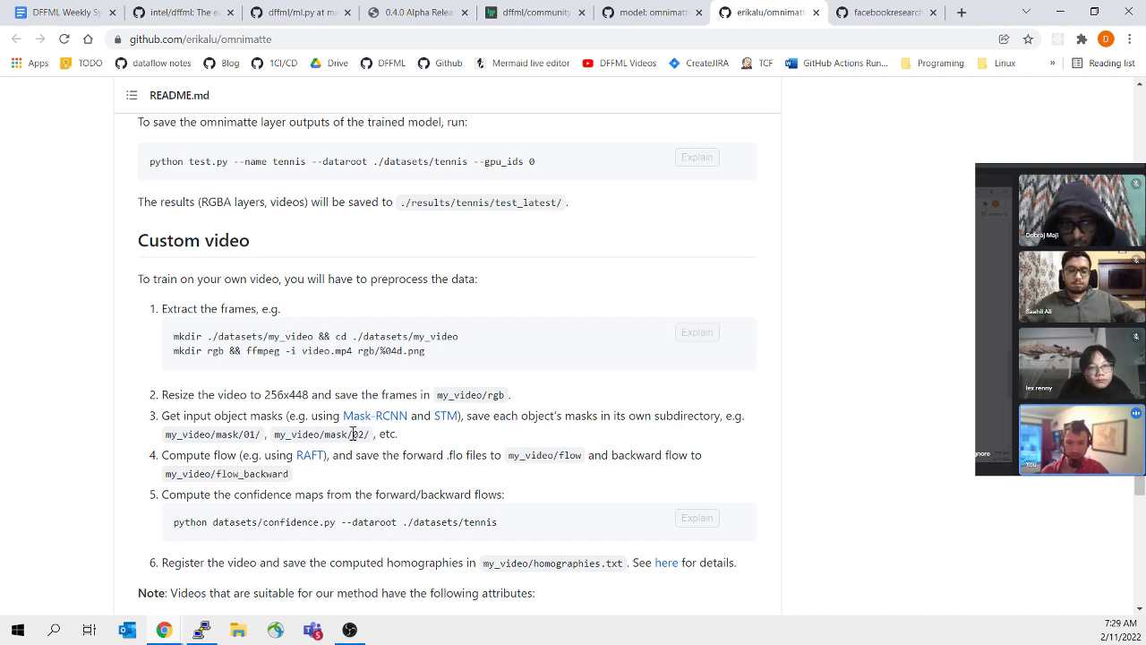
pyautogui.scroll(3, 387, 354)
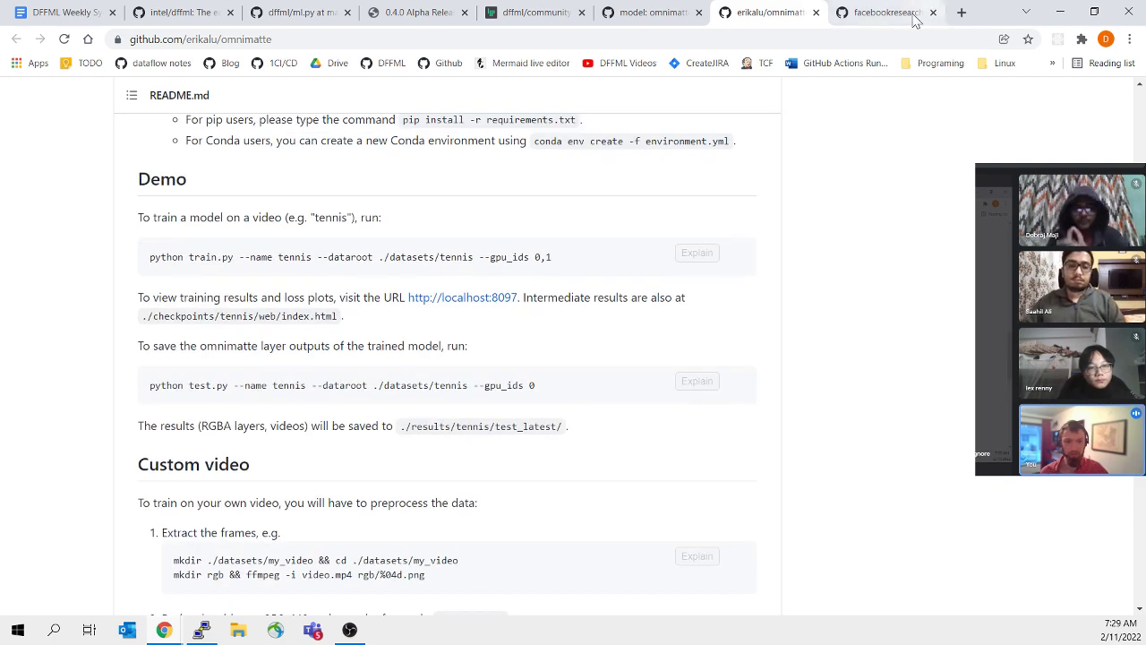
pyautogui.scroll(-3, 394, 403)
pyautogui.scroll(-1, 421, 395)
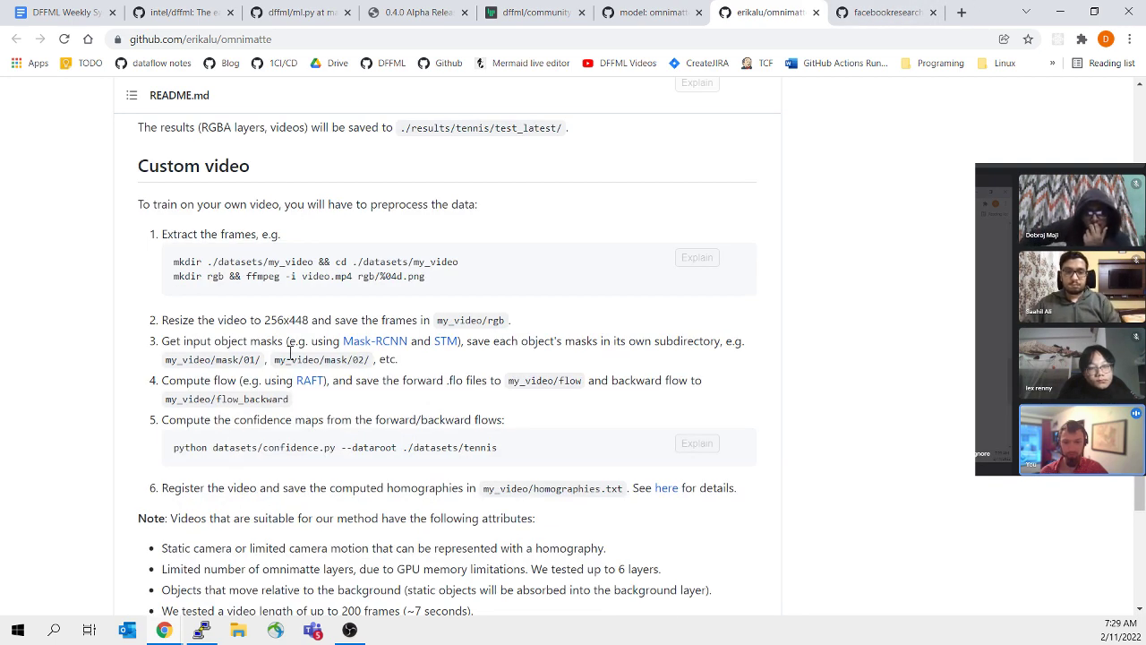
pyautogui.click(887, 14)
pyautogui.scroll(4, 400, 332)
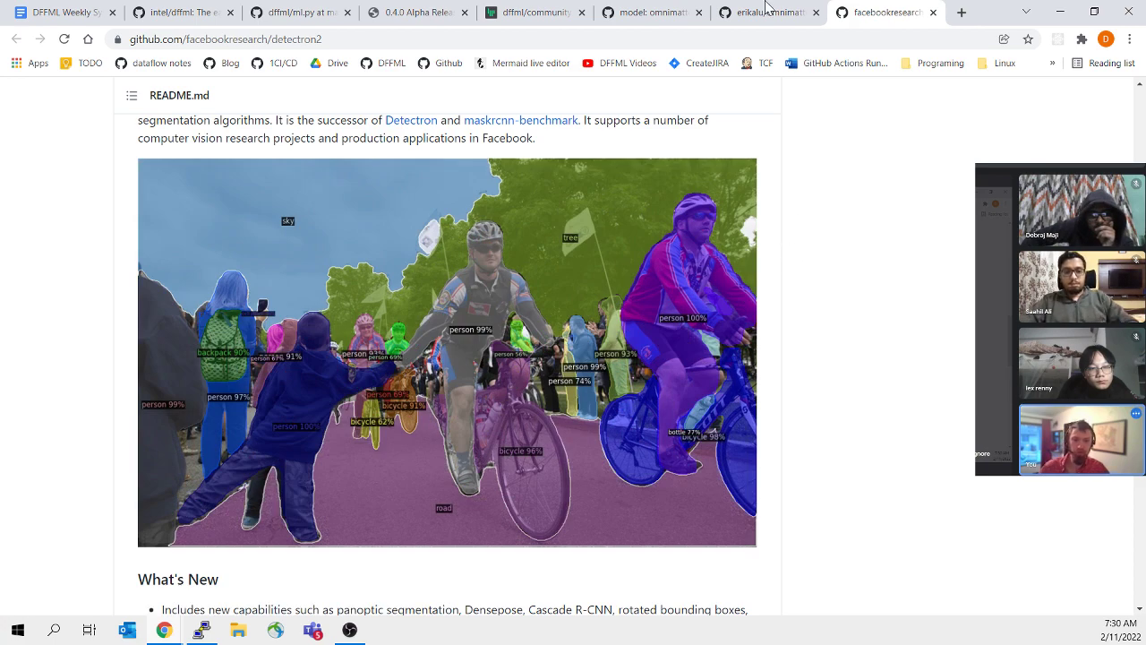
# Step: Revisit issue #1218 and read the contributor's comment questioning why the omnimatte model should be added
pyautogui.click(728, 11)
pyautogui.click(699, 9)
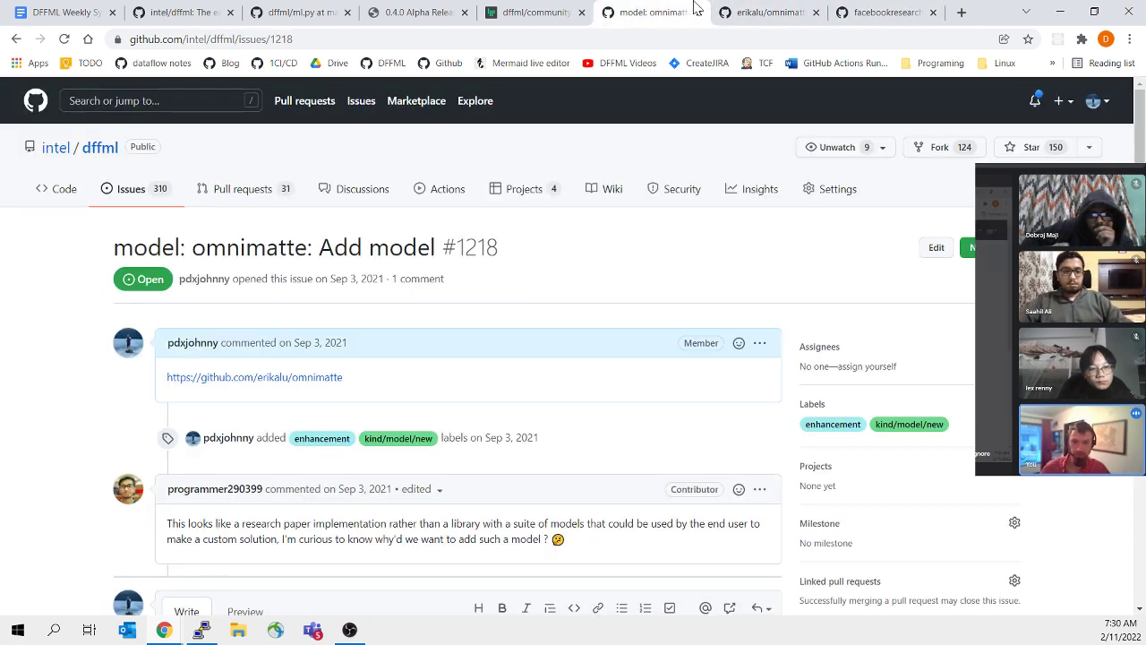
pyautogui.click(581, 9)
pyautogui.click(651, 8)
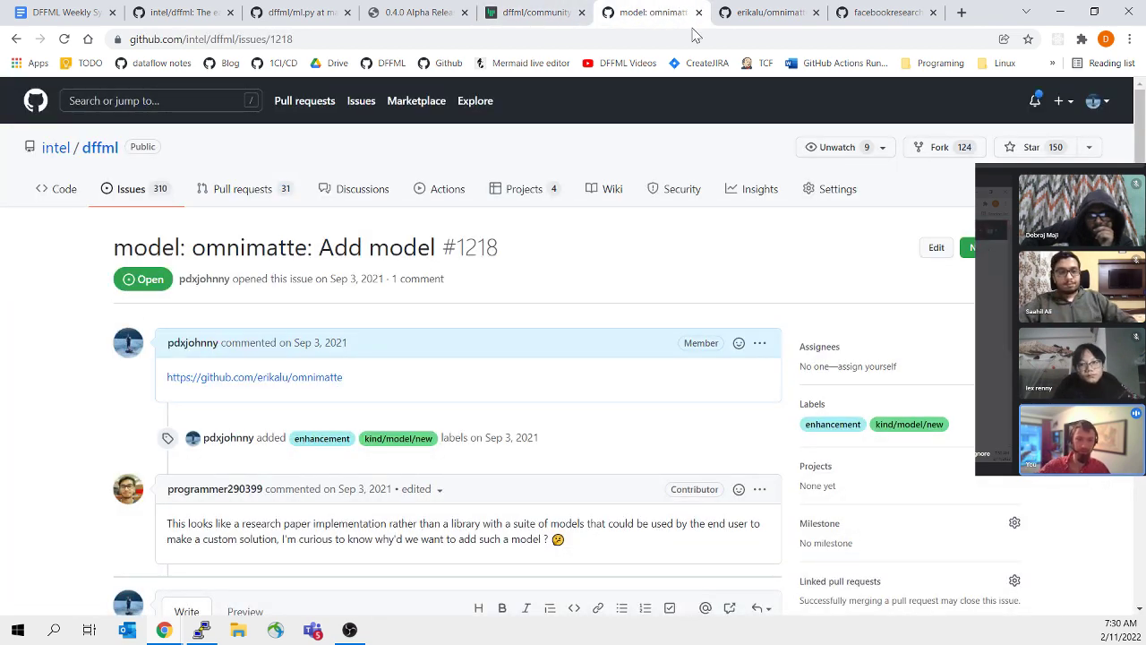
pyautogui.scroll(-2, 638, 406)
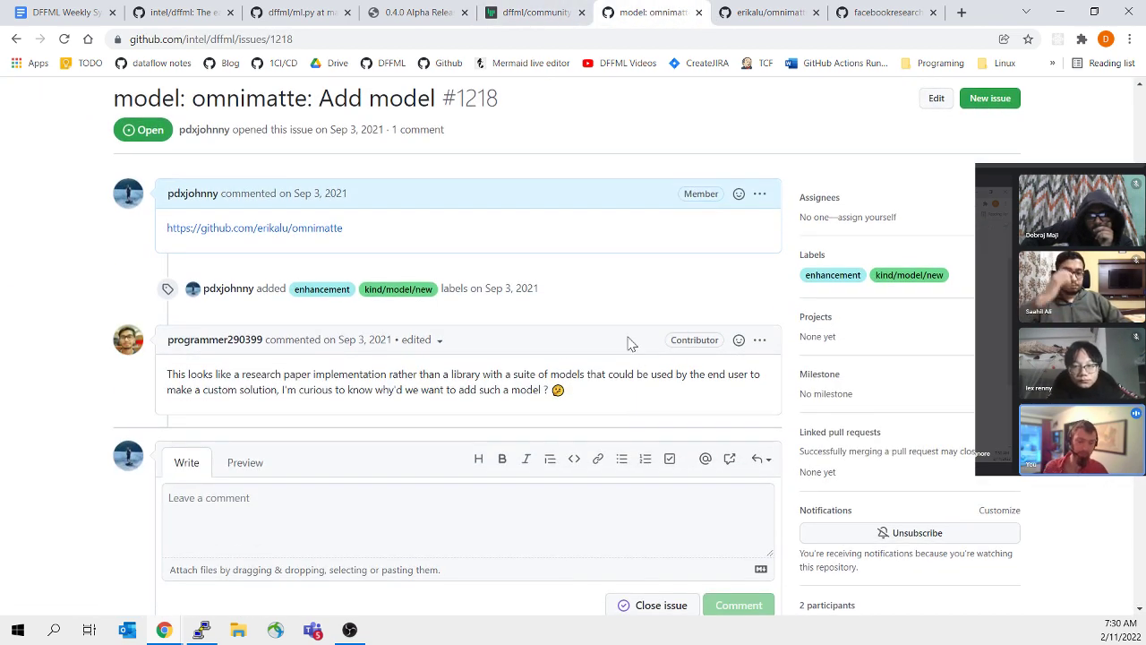
pyautogui.scroll(2, 552, 317)
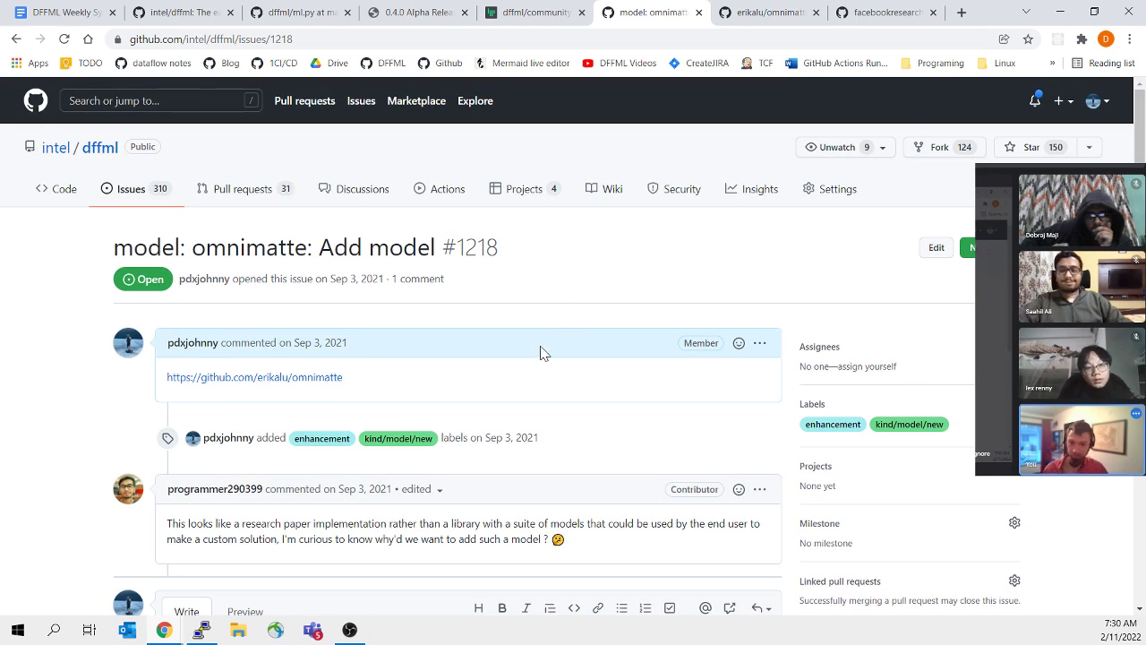
pyautogui.scroll(-2, 540, 352)
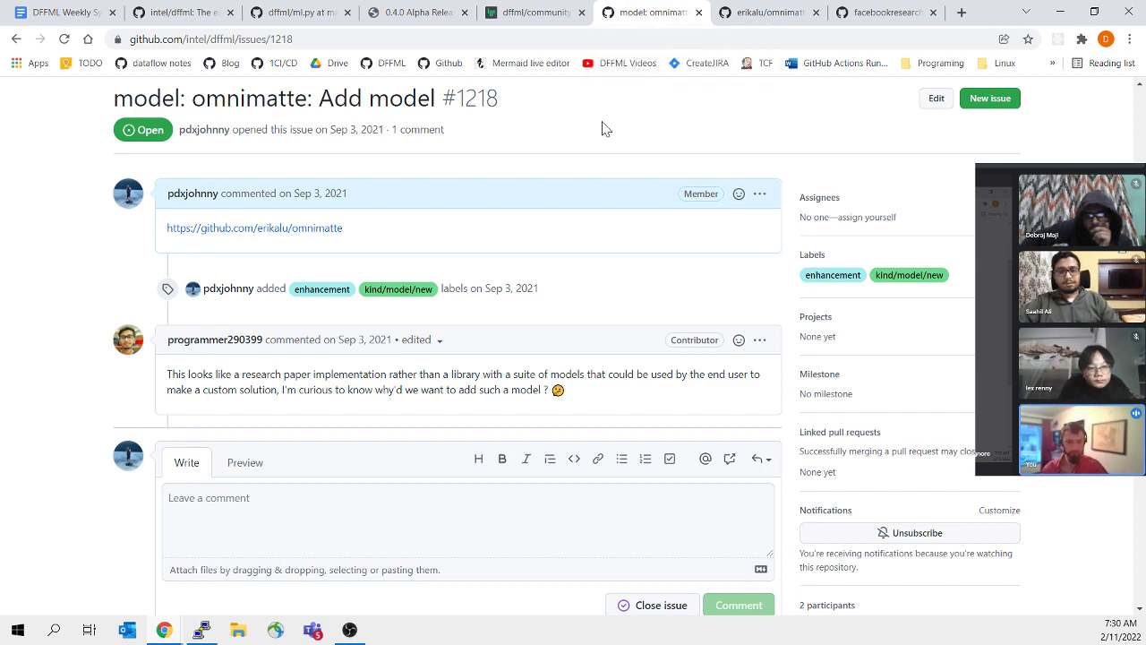
pyautogui.click(534, 12)
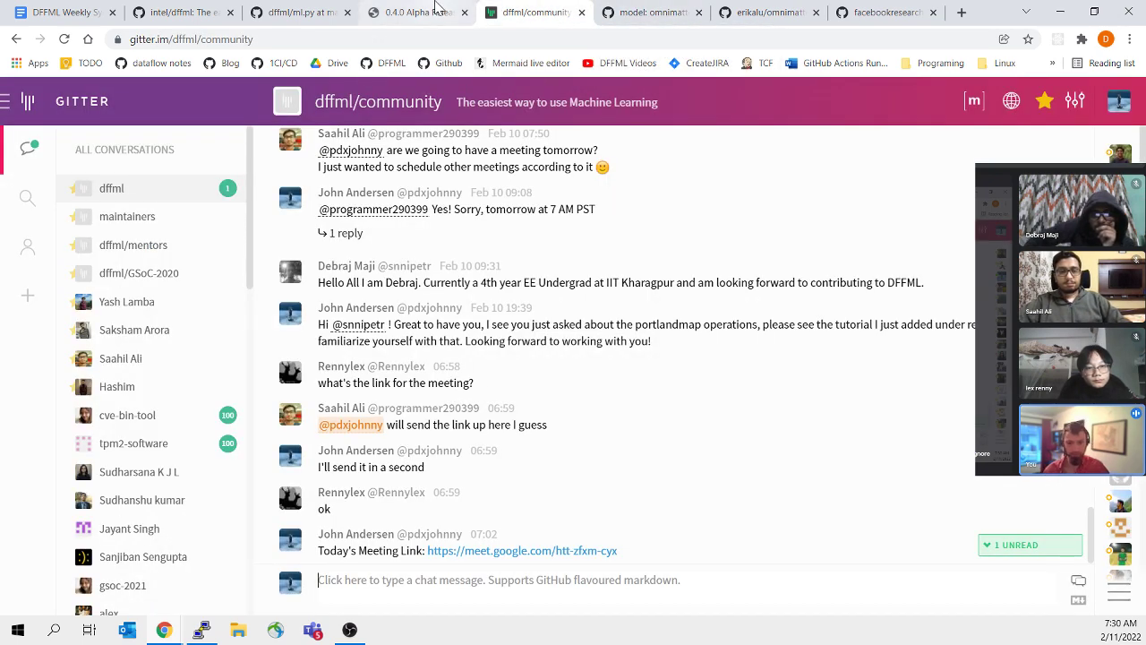
pyautogui.click(652, 12)
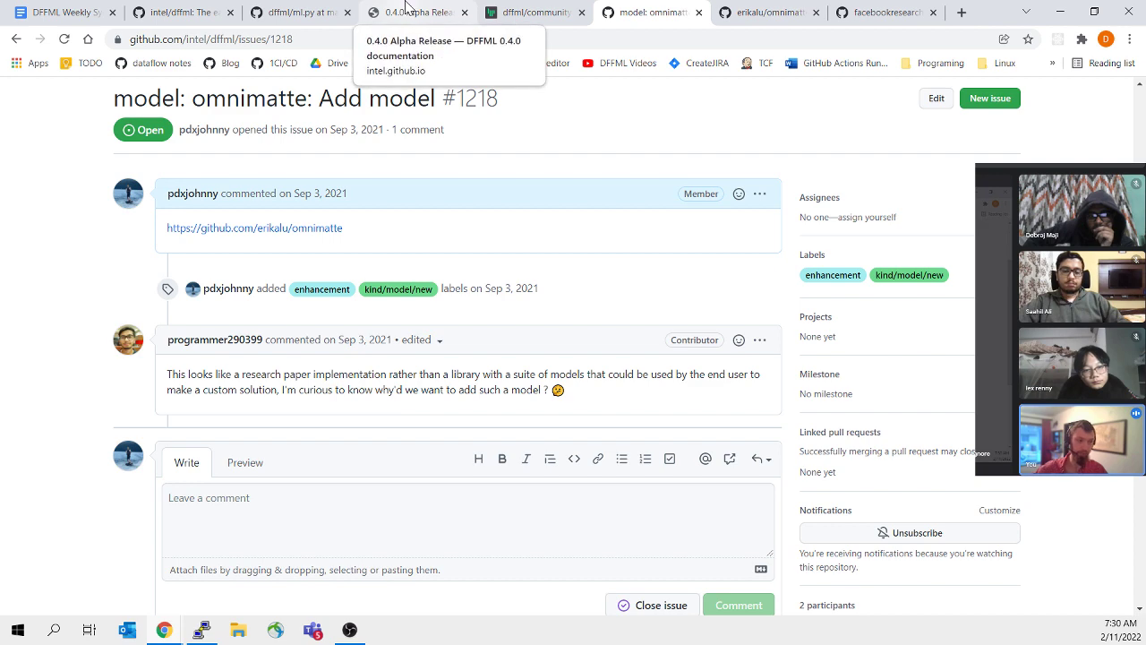
# Step: Revisit the Machine Learning support for videos item in the 0.4.0 Alpha Release notes, then the intel/dffml repository
pyautogui.click(348, 9)
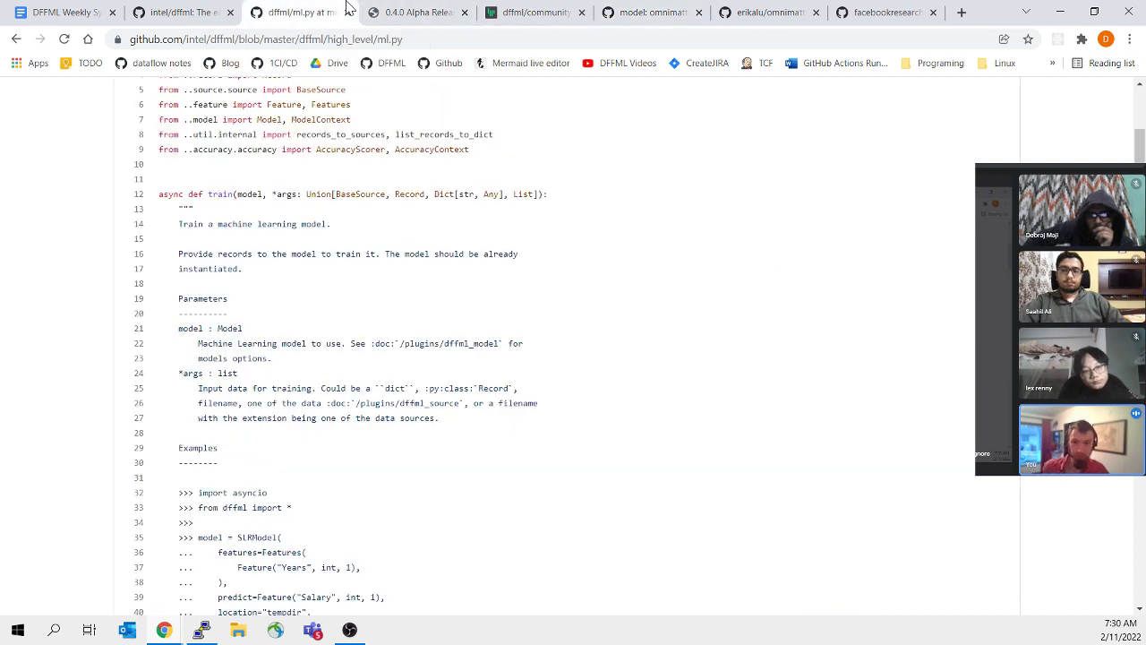
pyautogui.click(419, 12)
pyautogui.click(494, 196)
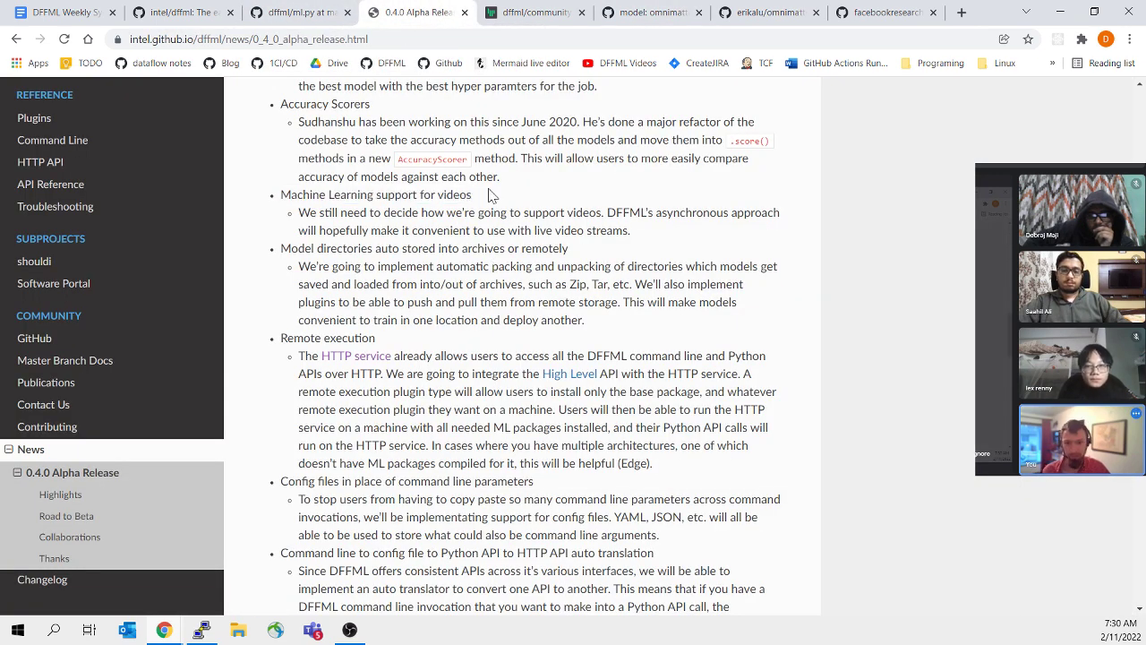
pyautogui.click(194, 13)
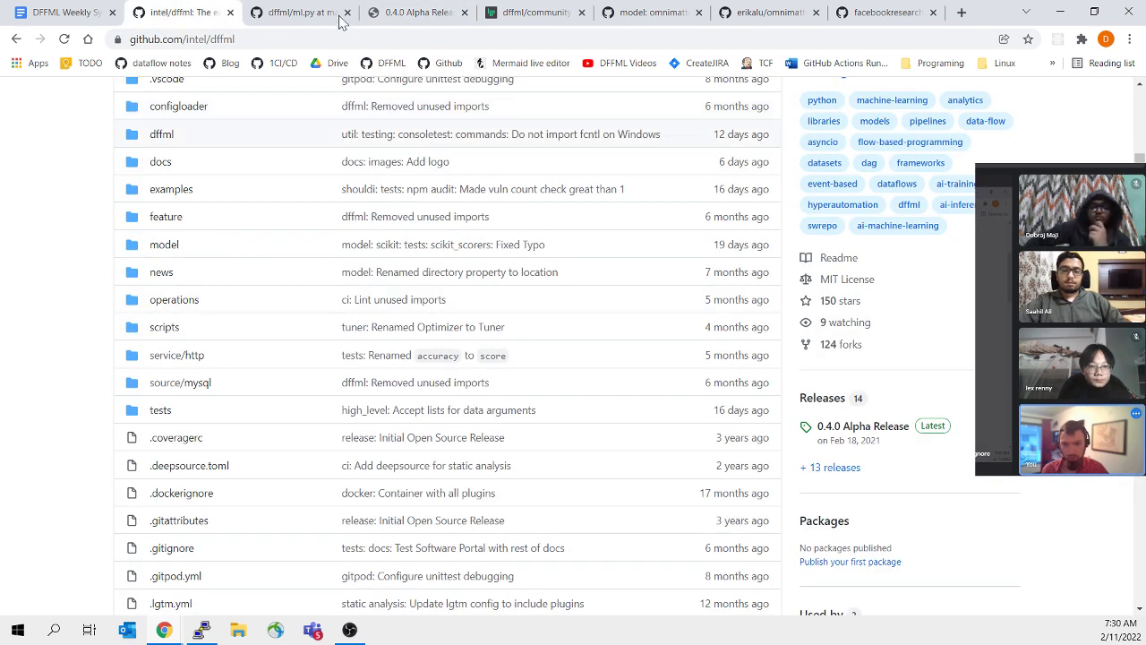
# Step: In the meeting minutes, add the note "May not want the final output of the model" under Machine Learning support for videos
pyautogui.click(63, 12)
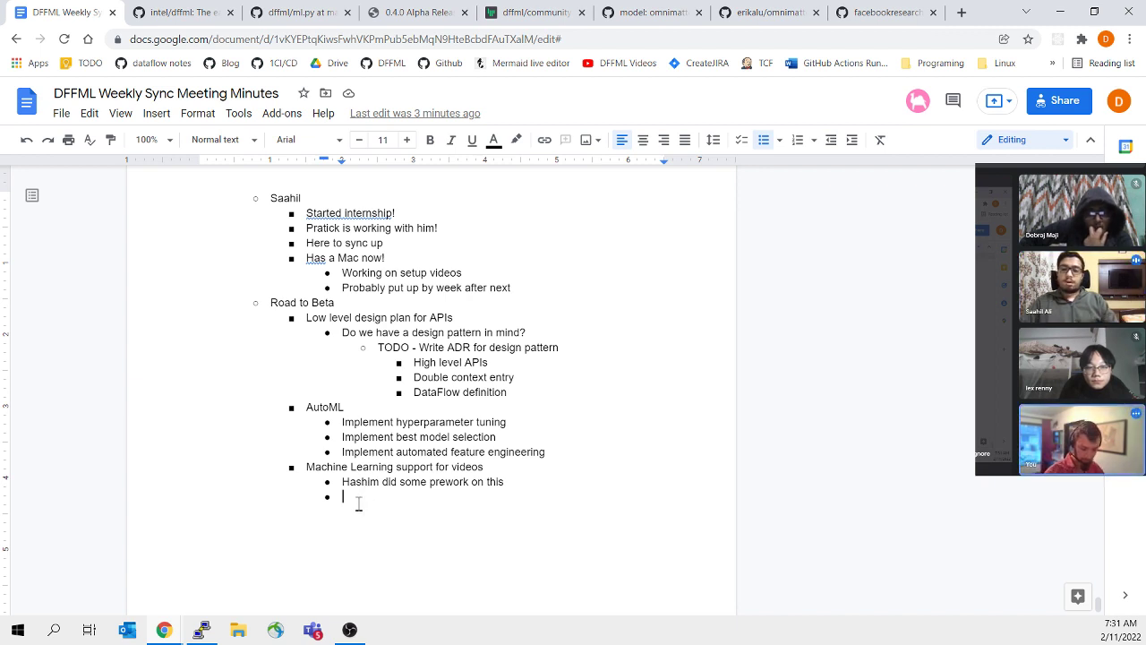
pyautogui.write('M')
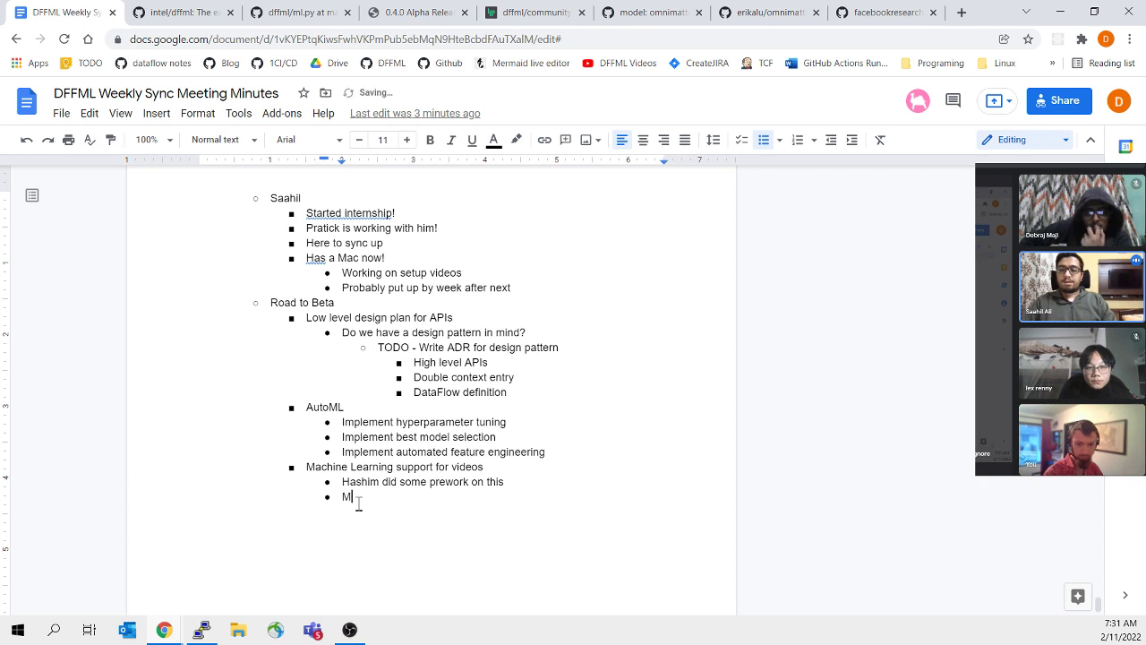
pyautogui.write('ay not wante')
pyautogui.press('BackSpace')
pyautogui.press('BackSpace')
pyautogui.press('BackSpace')
pyautogui.press('BackSpace')
pyautogui.press('BackSpace')
pyautogui.write('want he')
pyautogui.press('BackSpace')
pyautogui.press('BackSpace')
pyautogui.write('the fine')
pyautogui.write('l output of the model')
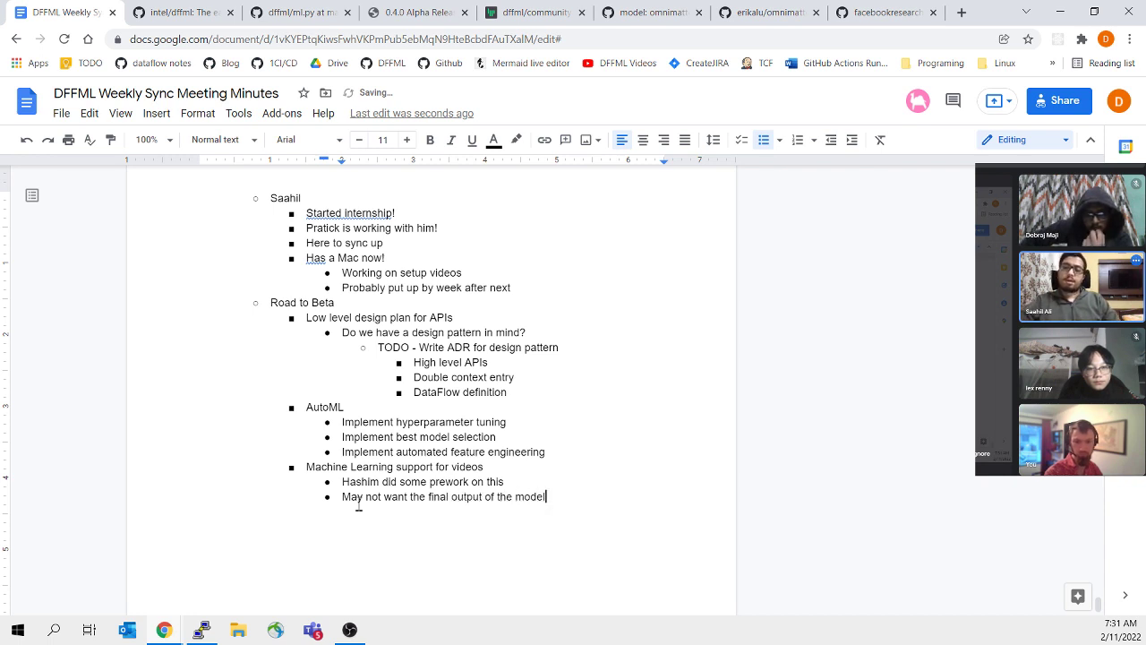
# Step: Add another bullet under Machine Learning support for videos reading "We might want to be able to pipe out"
pyautogui.press('Return')
pyautogui.write('We might want to ')
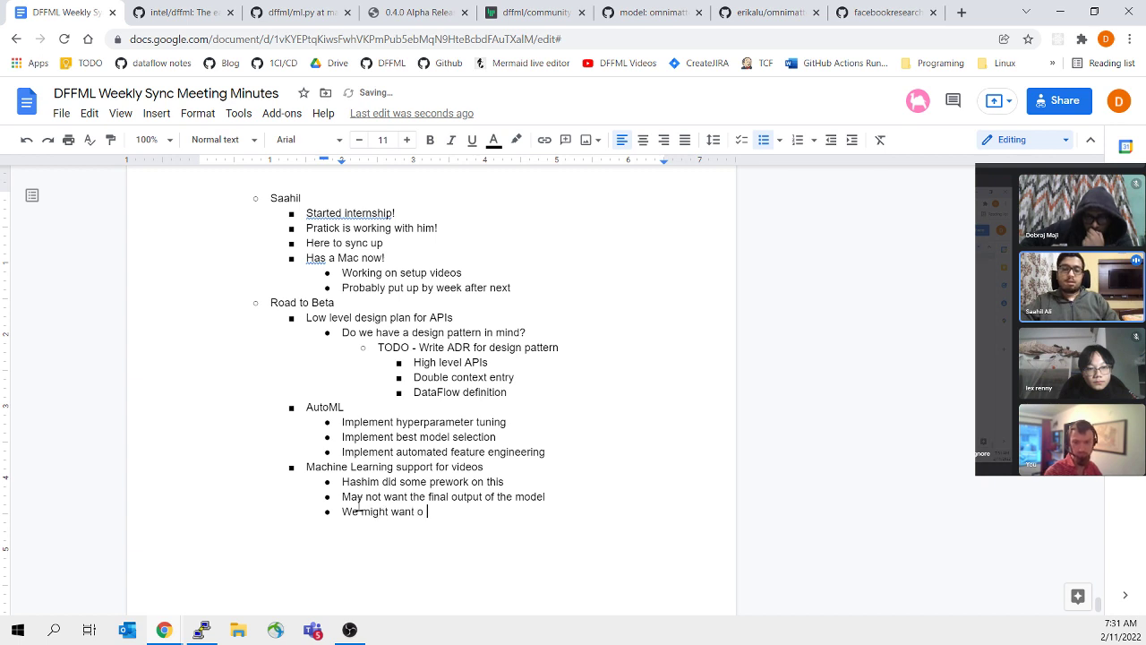
pyautogui.write('be able to ')
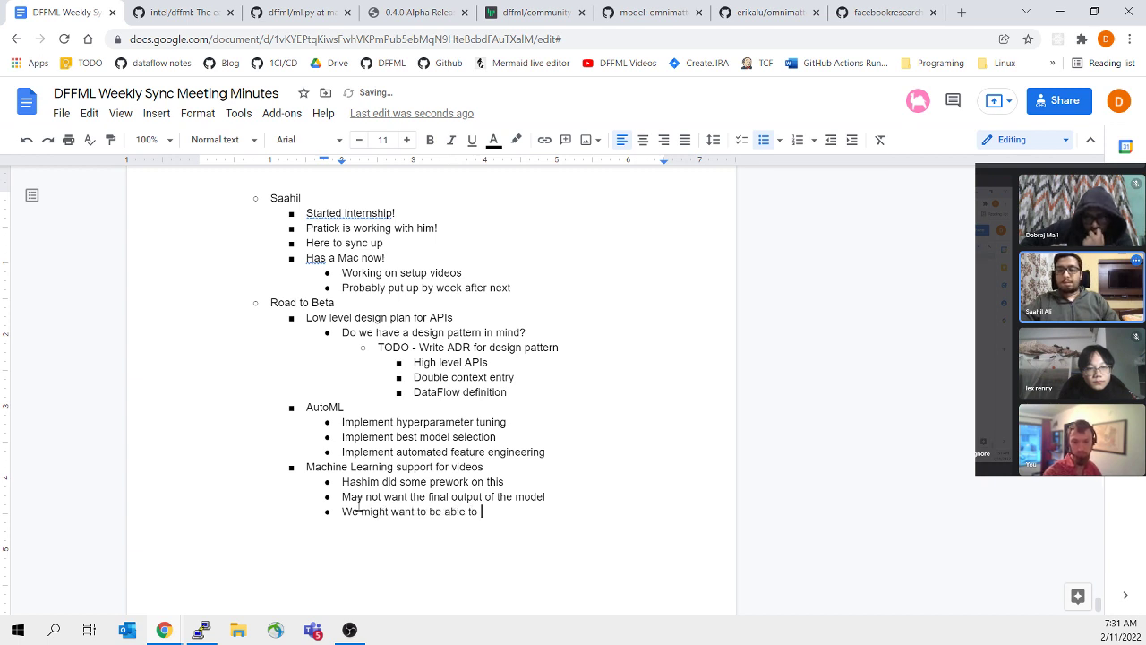
pyautogui.write('extra')
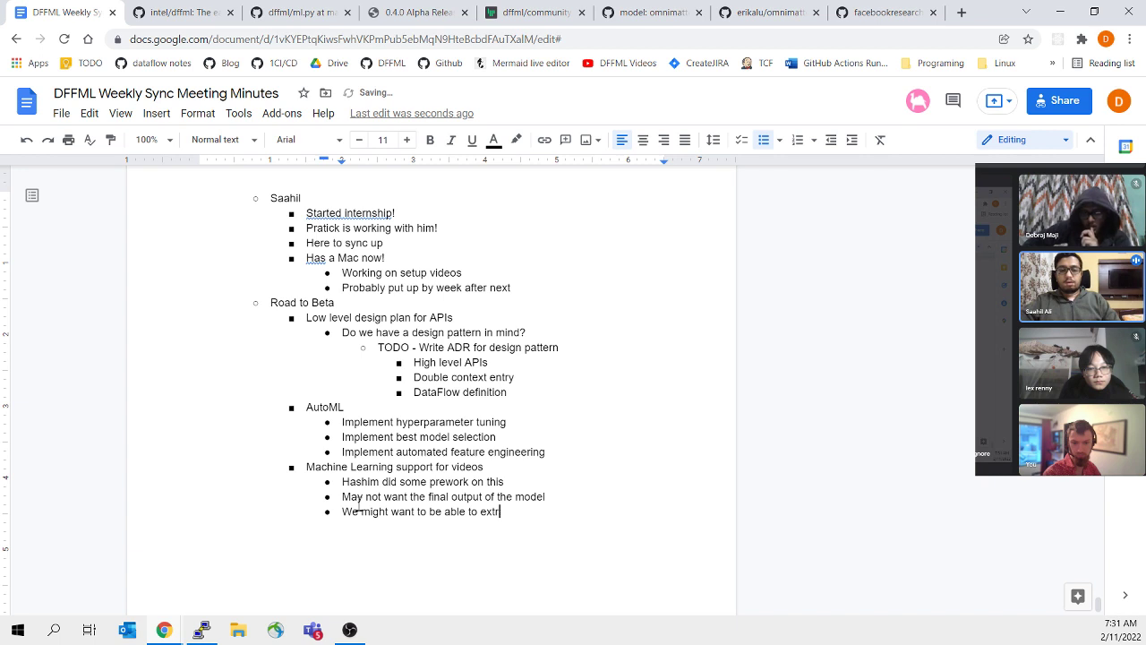
pyautogui.press('BackSpace')
pyautogui.press('BackSpace')
pyautogui.write('pipe out mod')
pyautogui.press('BackSpace')
pyautogui.press('BackSpace')
pyautogui.press('BackSpace')
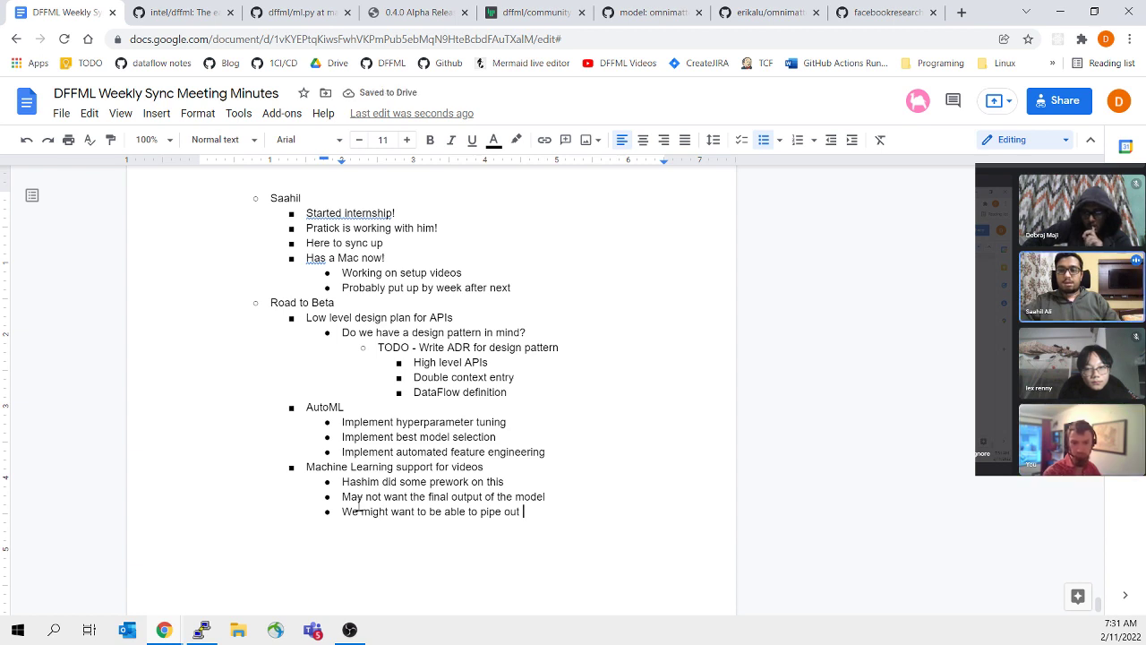
# Step: Add a bullet below it reading "We should have a way to grab intermediate layer capture"
pyautogui.press('Return')
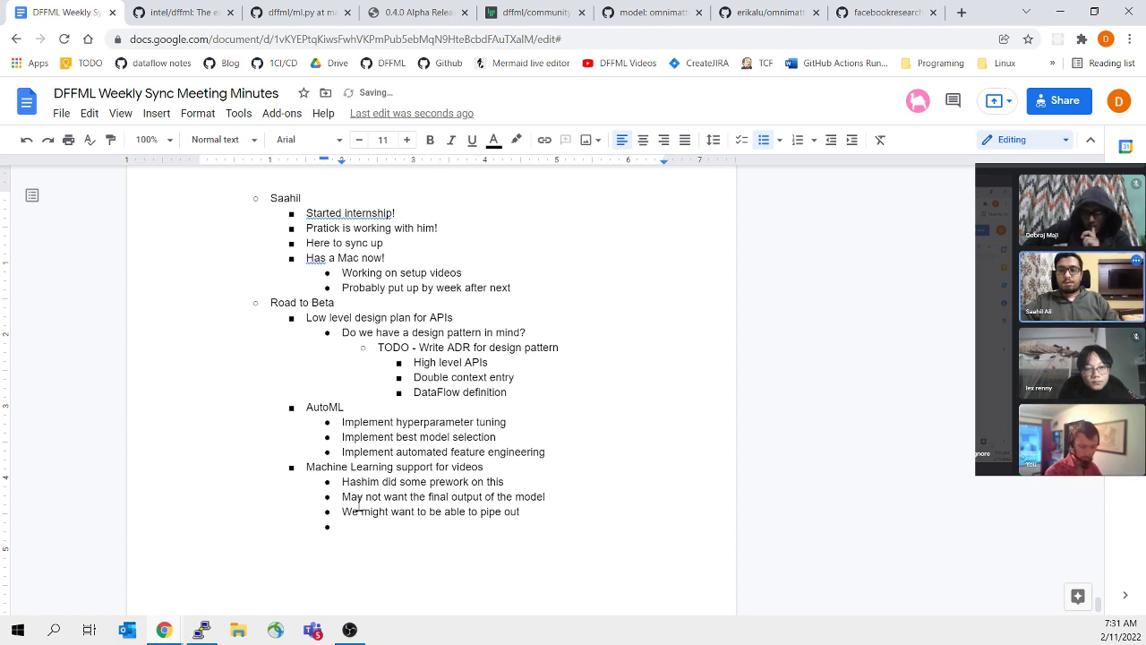
pyautogui.write('We should have a way to grab t')
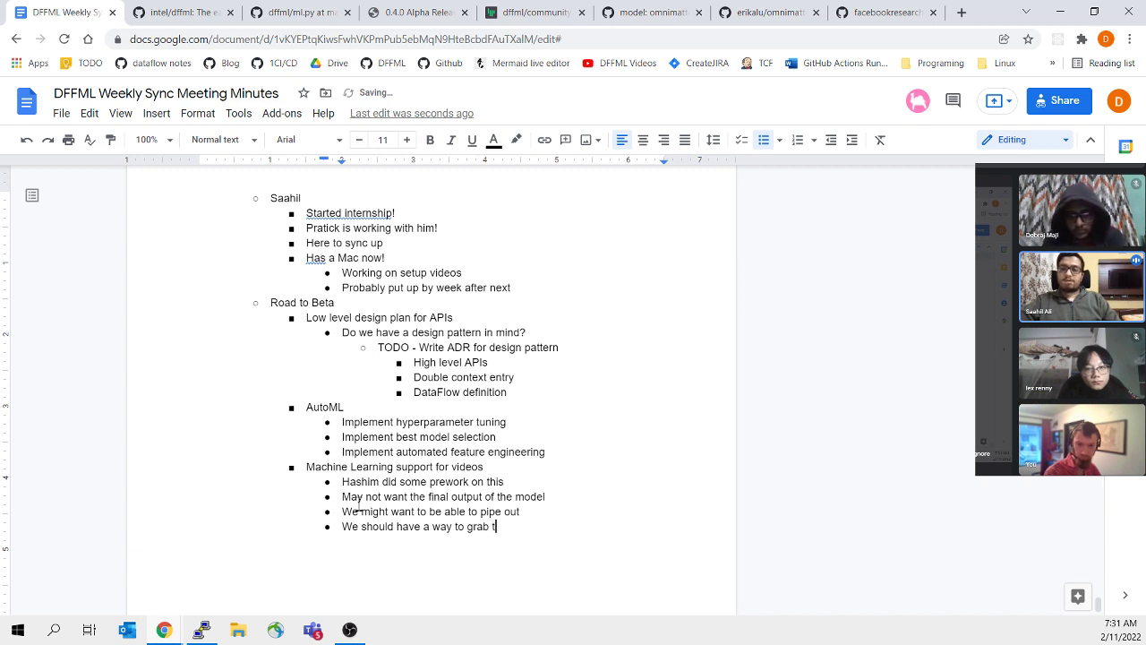
pyautogui.write('intermediate layer ')
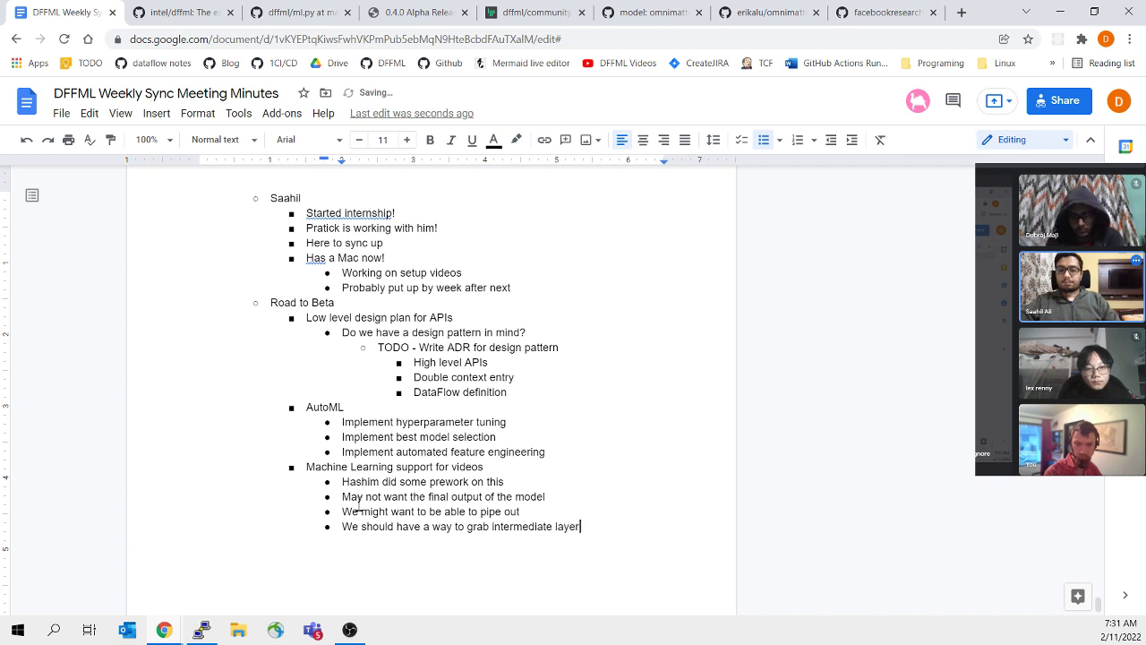
pyautogui.write('capture')
# Step: Insert the word "representations" after "intermediate" in the last bullet
pyautogui.hotkey('ctrl', 'Left')
pyautogui.hotkey('ctrl', 'Left')
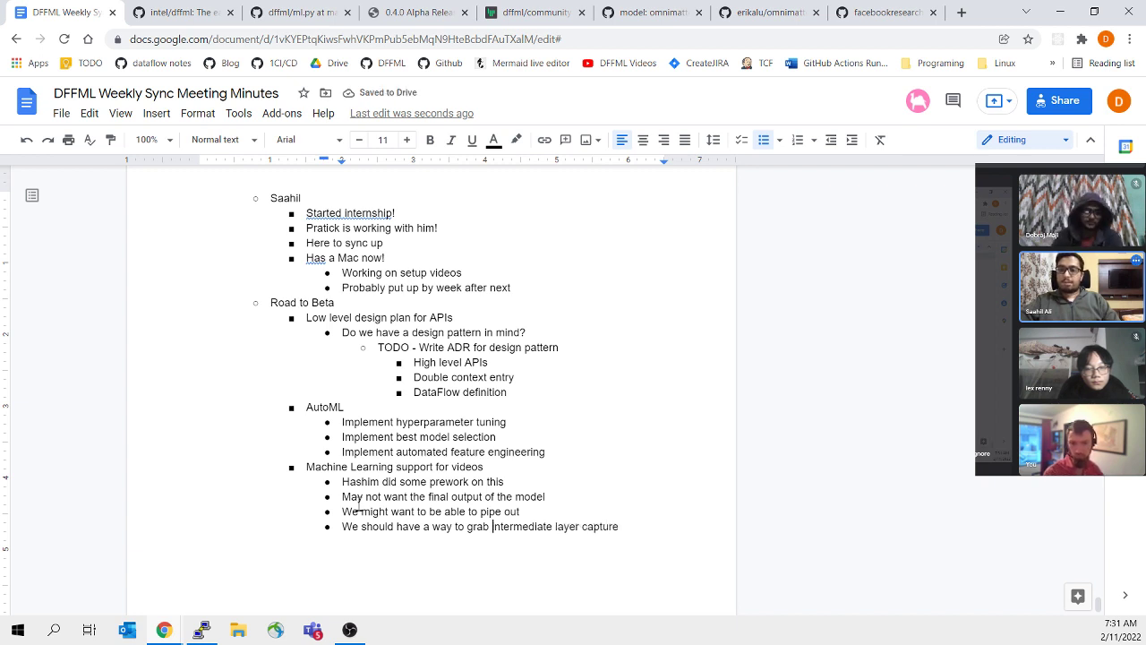
pyautogui.write('re')
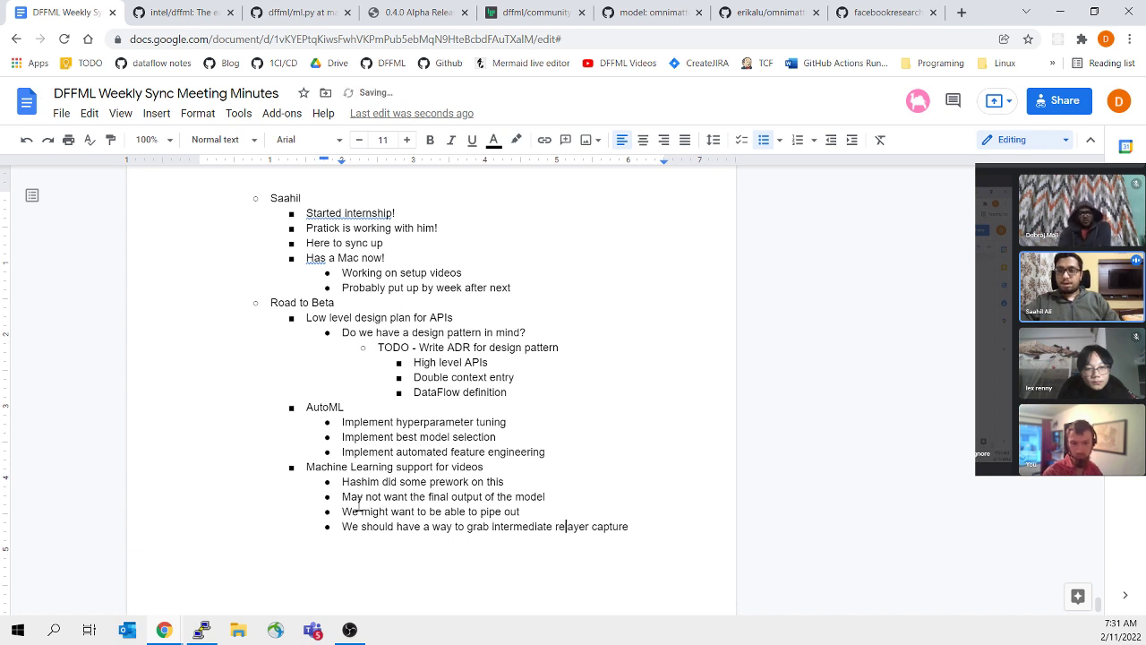
pyautogui.write('presenstations')
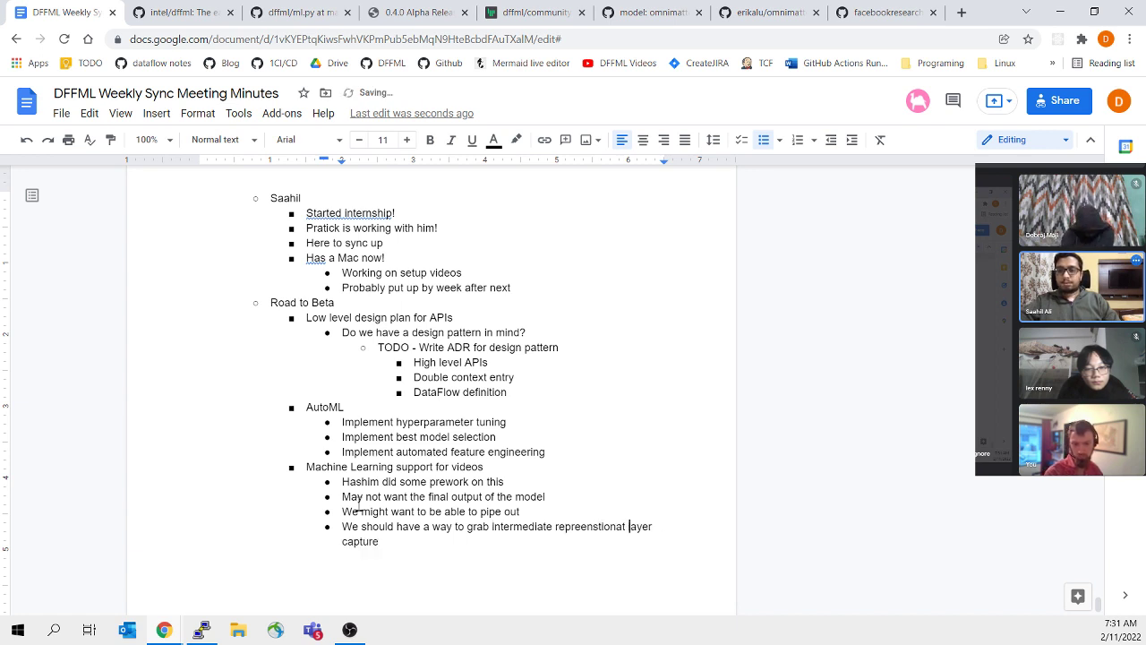
pyautogui.press('BackSpace')
pyautogui.press('BackSpace')
pyautogui.press('BackSpace')
pyautogui.press('BackSpace')
pyautogui.press('BackSpace')
pyautogui.press('BackSpace')
pyautogui.press('BackSpace')
pyautogui.press('BackSpace')
pyautogui.press('BackSpace')
pyautogui.press('BackSpace')
pyautogui.press('BackSpace')
pyautogui.write('sentat')
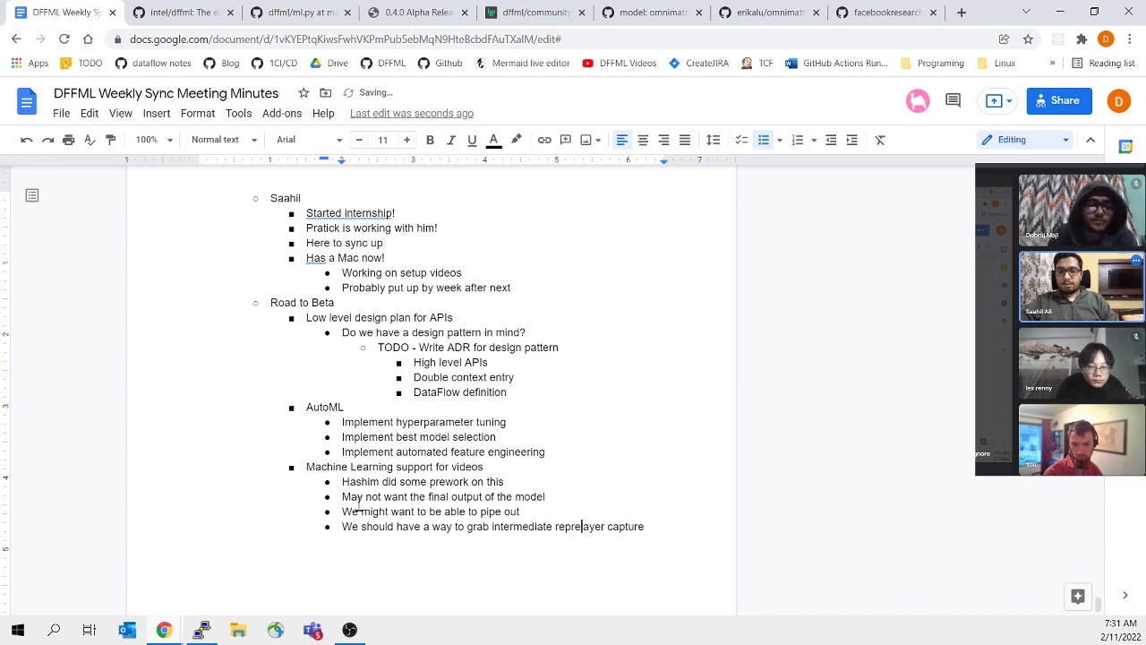
pyautogui.write('ions')
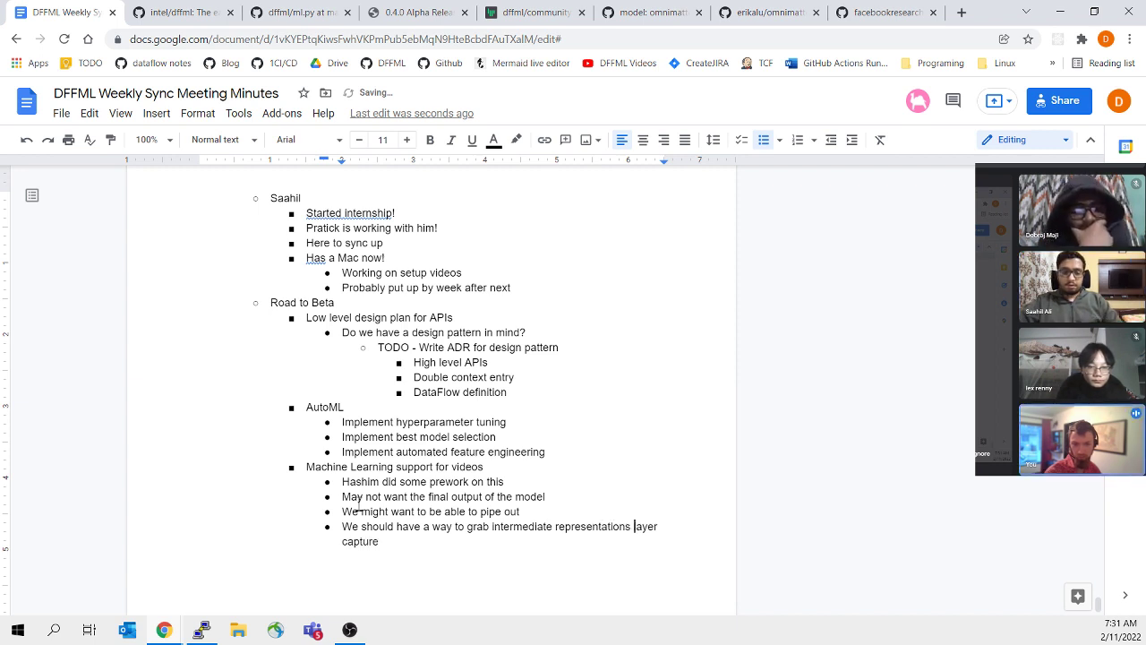
# Step: Remove "layer capture" from the last bullet and complete the "pipe out" bullet with "intermediate representations"
pyautogui.hotkey('shift', 'Down')
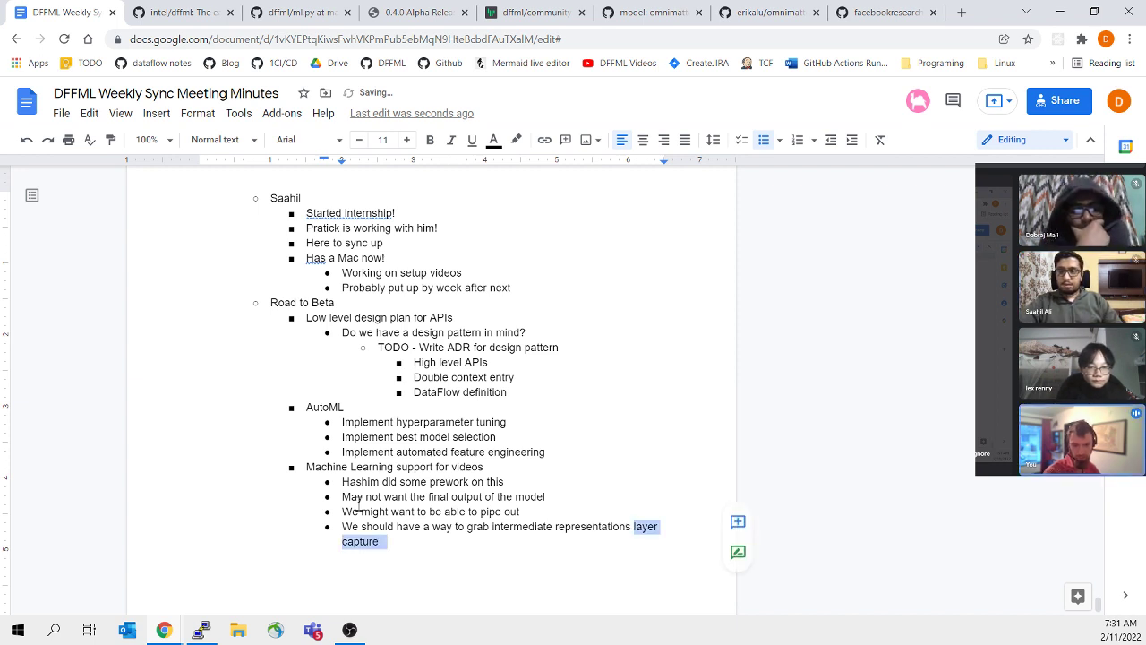
pyautogui.press('BackSpace')
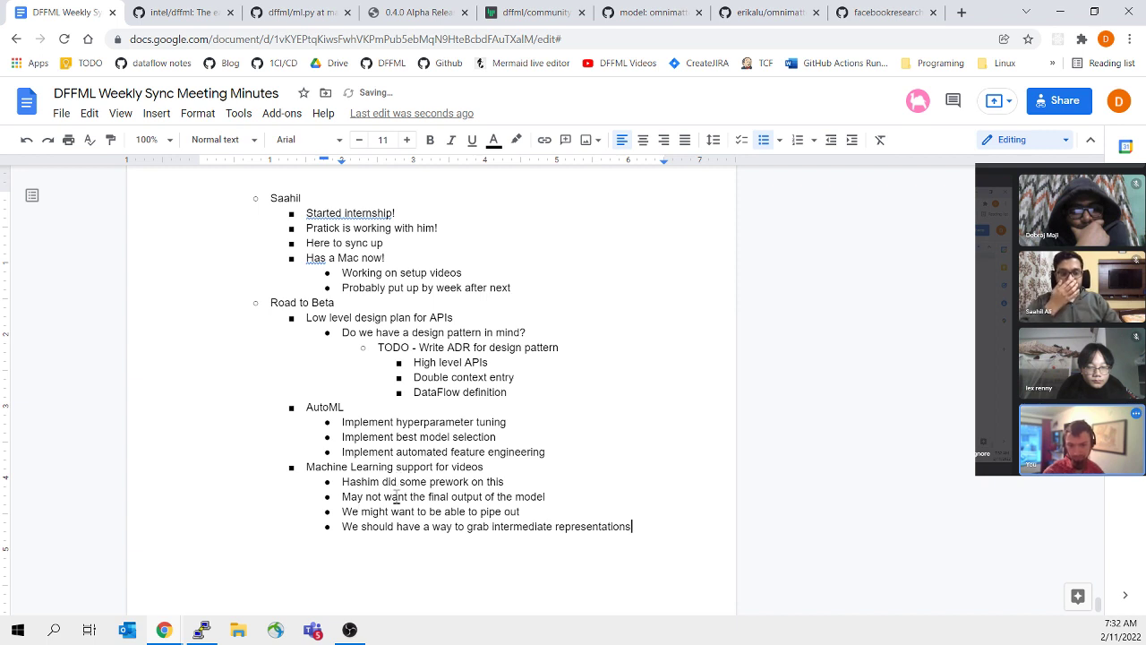
pyautogui.click(550, 512)
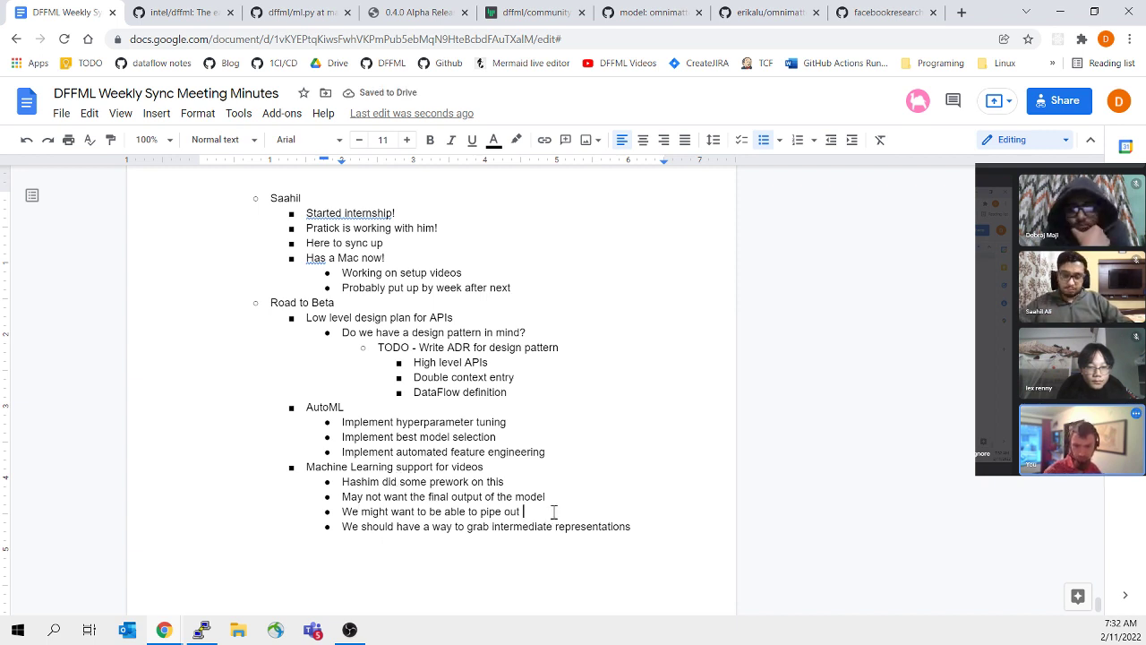
pyautogui.moveTo(653, 522); pyautogui.dragTo(492, 527)
pyautogui.click(544, 512)
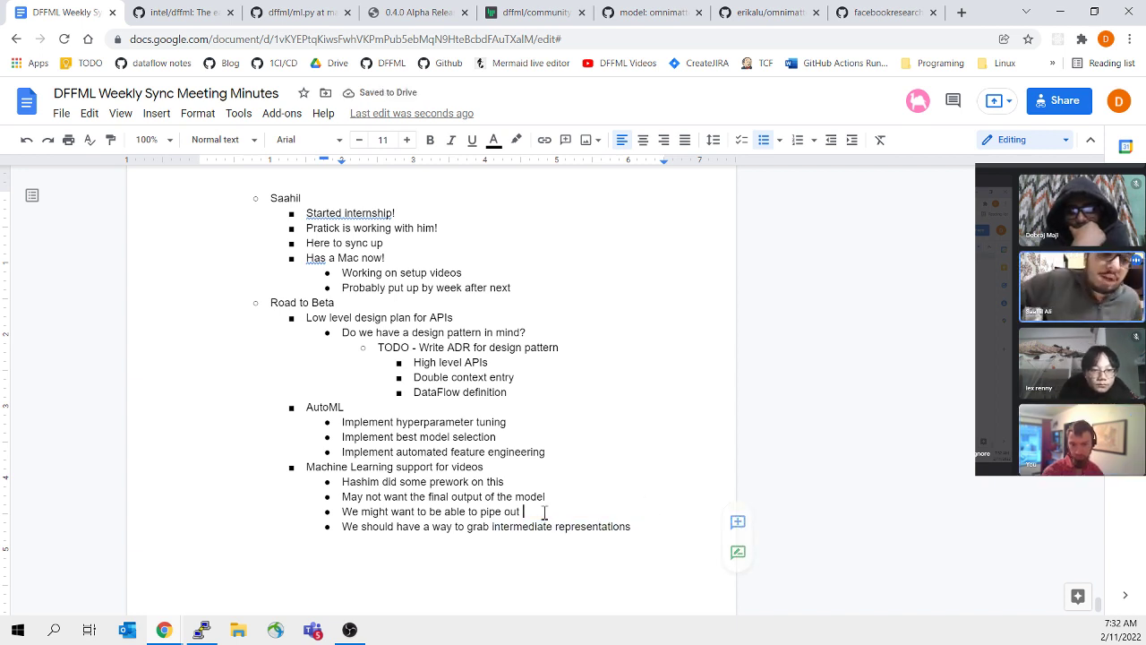
pyautogui.write('intermediate representations')
# Step: Add a sub-bullet under the intermediate representations bullet at the end reading "This would be a change to the Model API to allow for reporting"
pyautogui.click(674, 524)
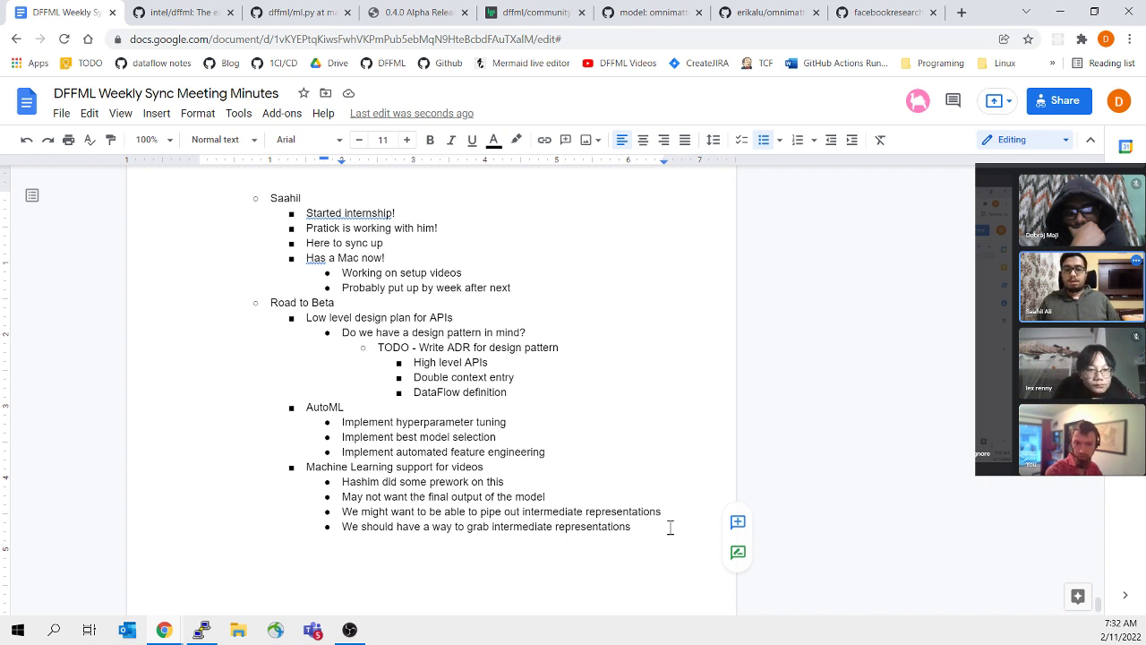
pyautogui.press('Return')
pyautogui.press('Tab')
pyautogui.write('This would be a change')
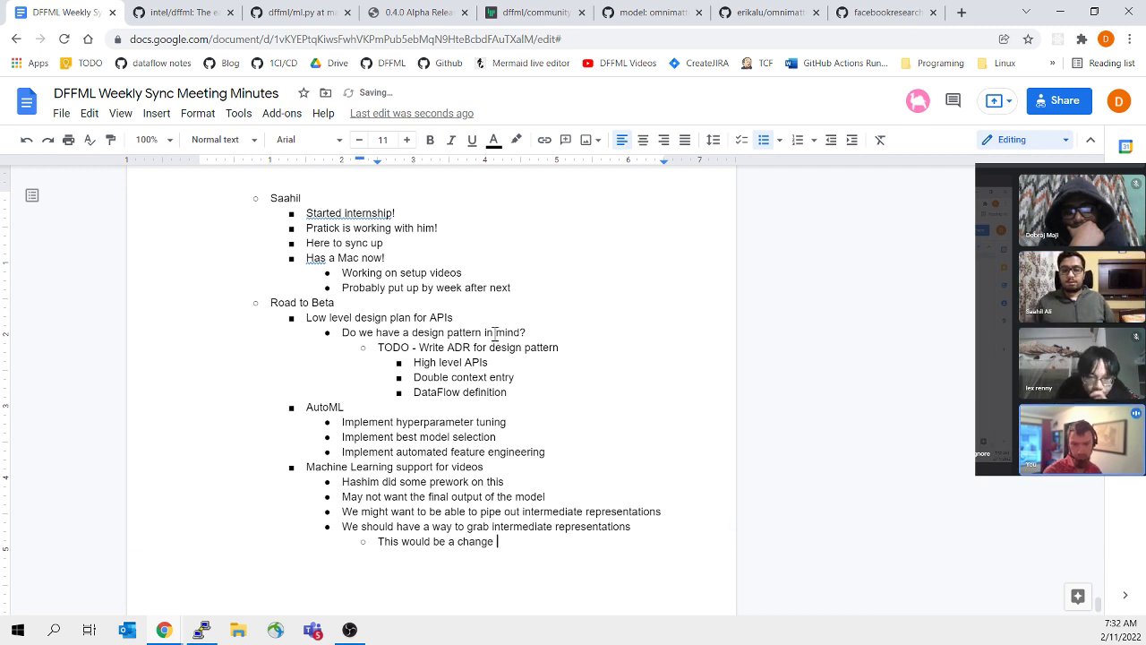
pyautogui.moveTo(553, 391); pyautogui.dragTo(342, 332)
pyautogui.click(540, 541)
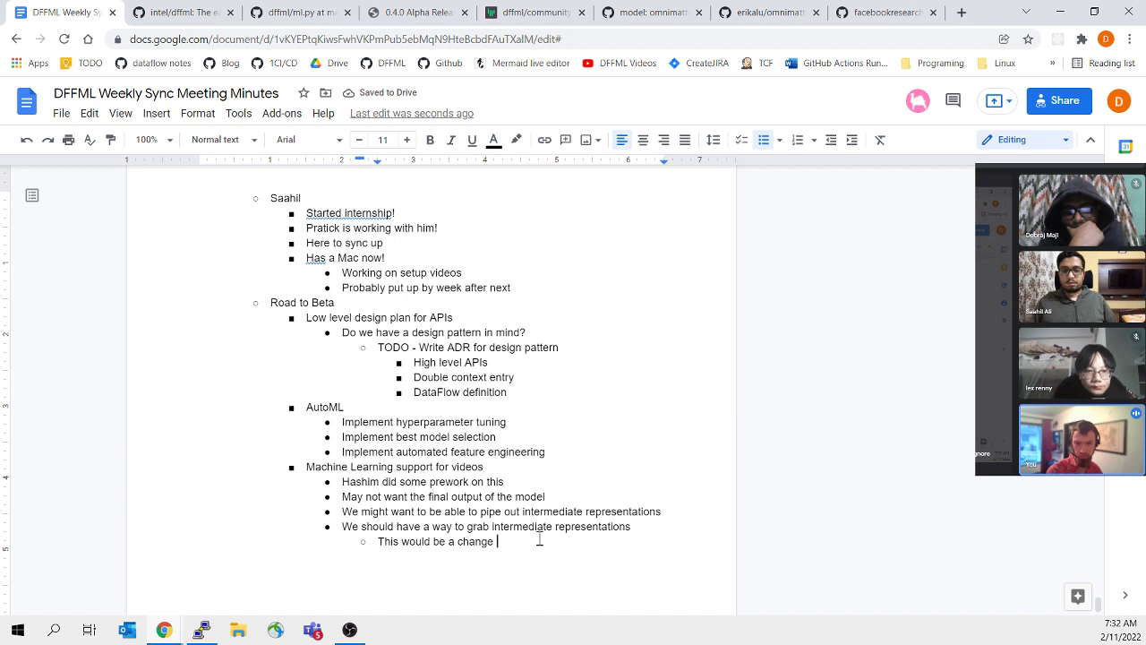
pyautogui.write('to the ')
pyautogui.write('Model API')
pyautogui.write(' to allow')
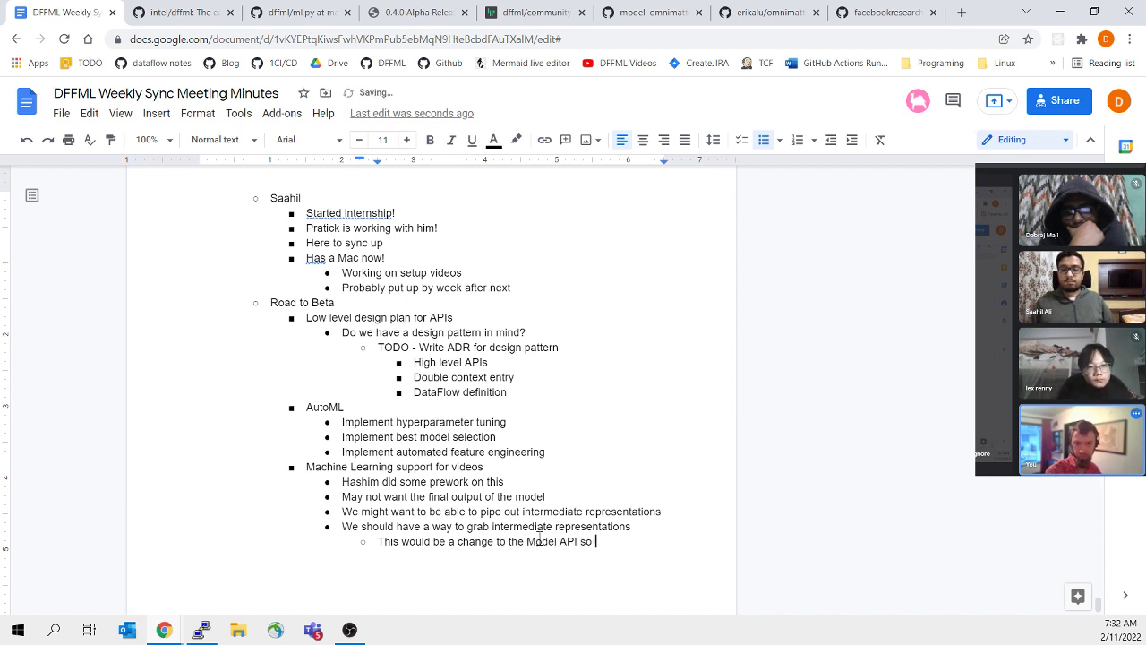
pyautogui.write(' for')
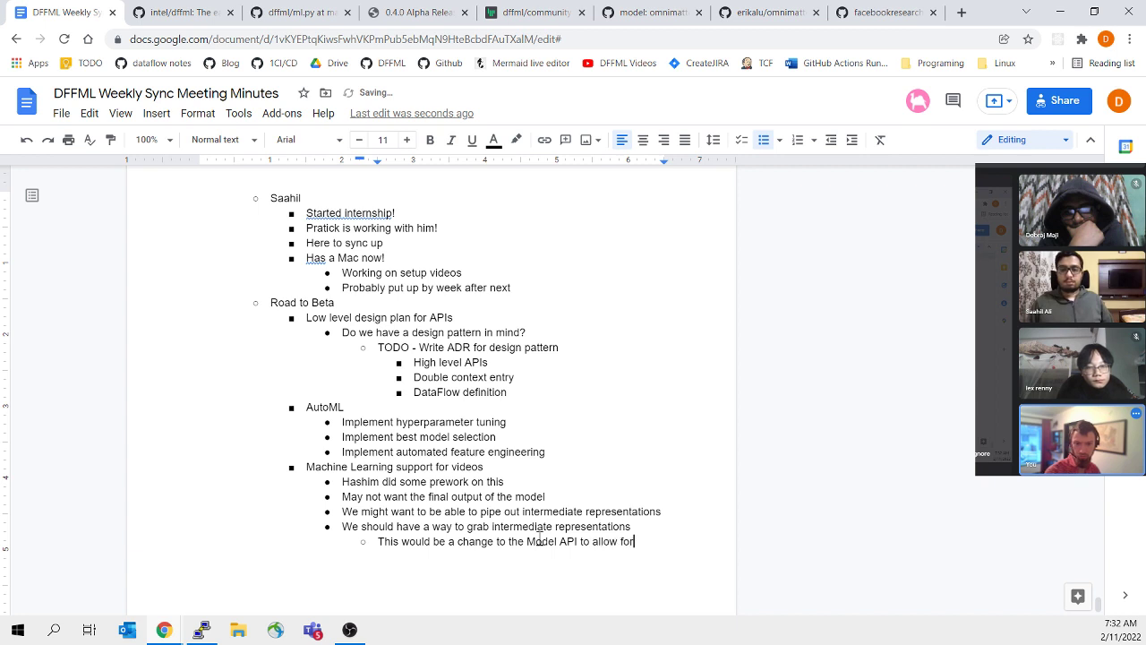
pyautogui.write(' reporting')
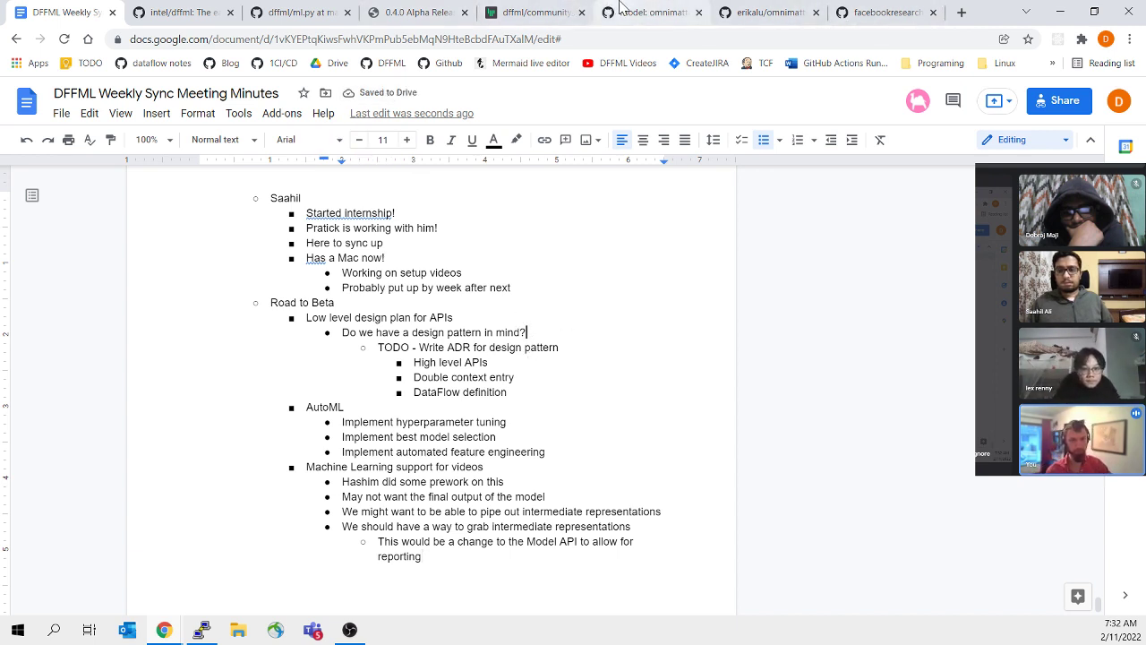
pyautogui.rightClick(497, 260)
pyautogui.click(430, 318)
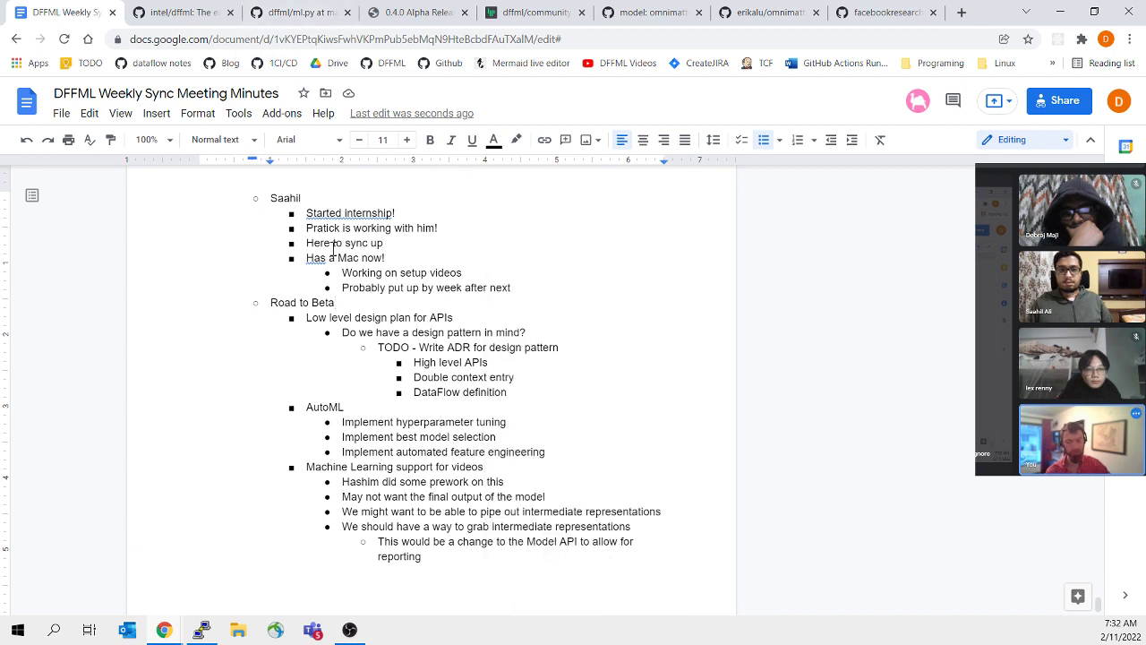
pyautogui.click(574, 275)
pyautogui.click(571, 289)
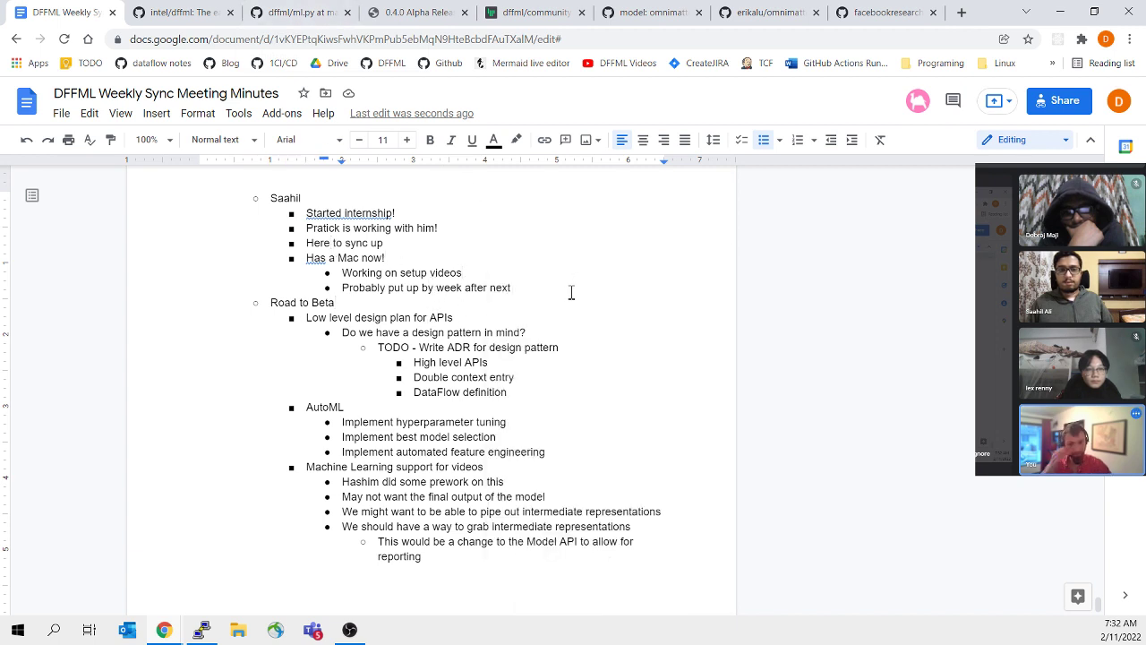
pyautogui.click(540, 559)
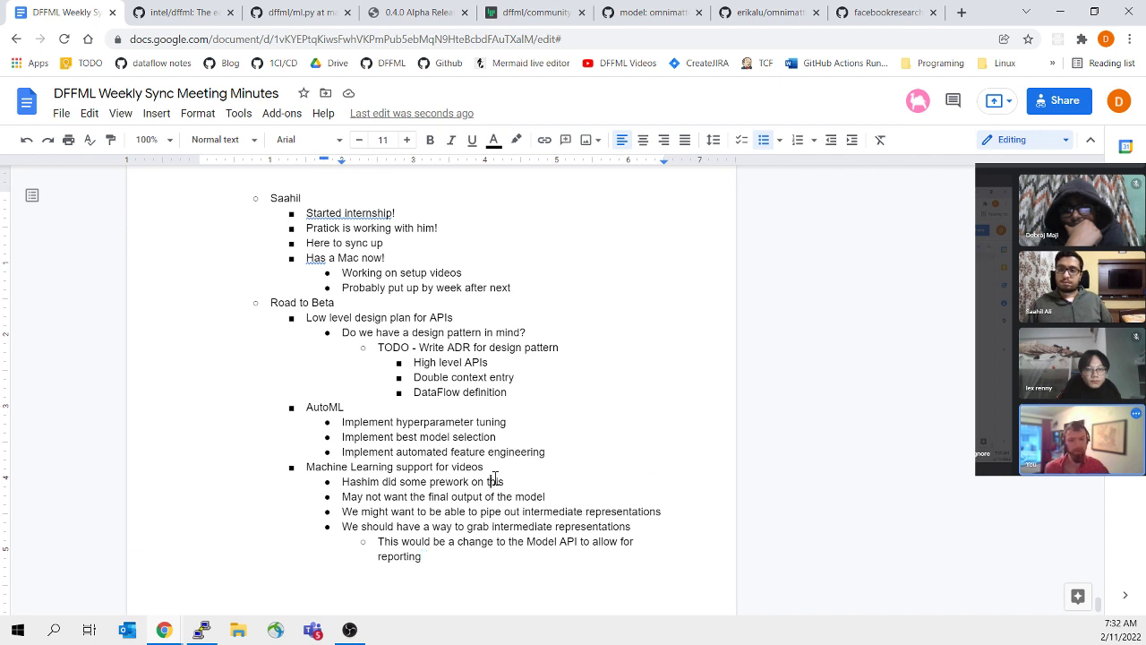
pyautogui.click(475, 541)
pyautogui.moveTo(474, 526); pyautogui.dragTo(597, 559)
pyautogui.click(598, 559)
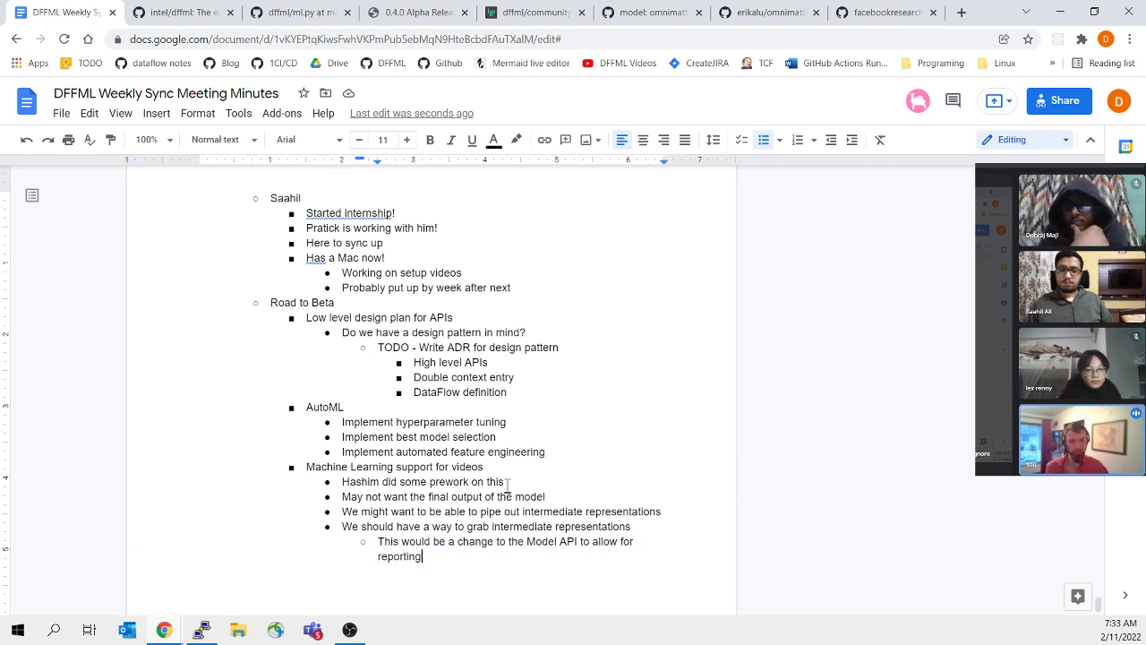
# Step: Add the bullet "Need to figure out arbitrary data reporting" below DataFlow definition in the design pattern list
pyautogui.click(509, 392)
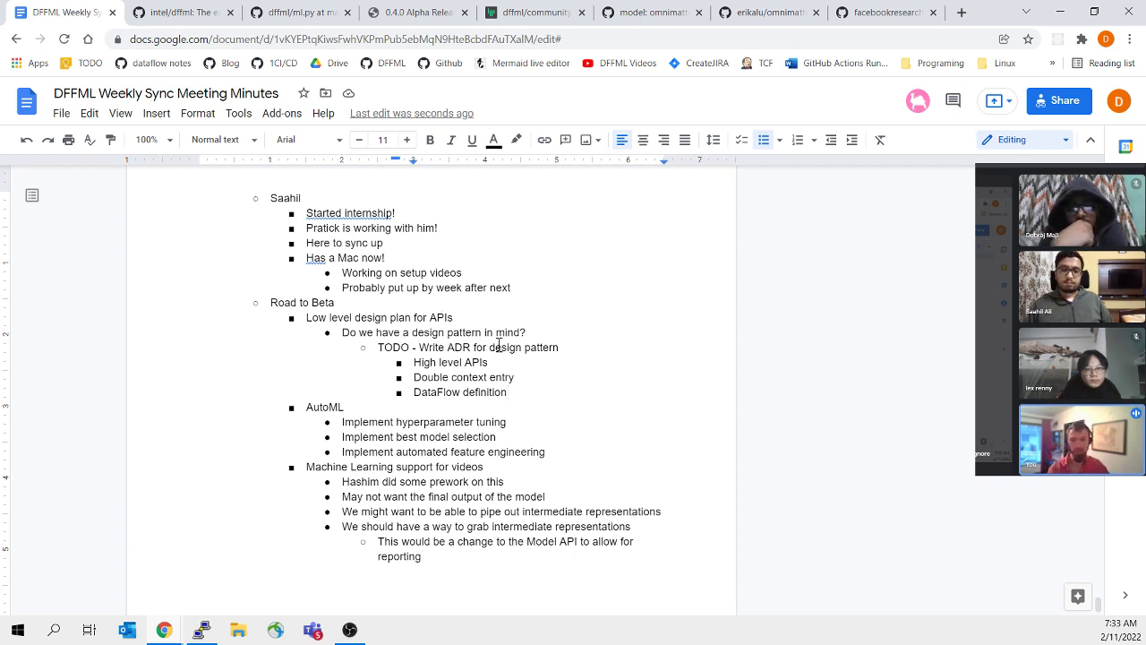
pyautogui.press('Return')
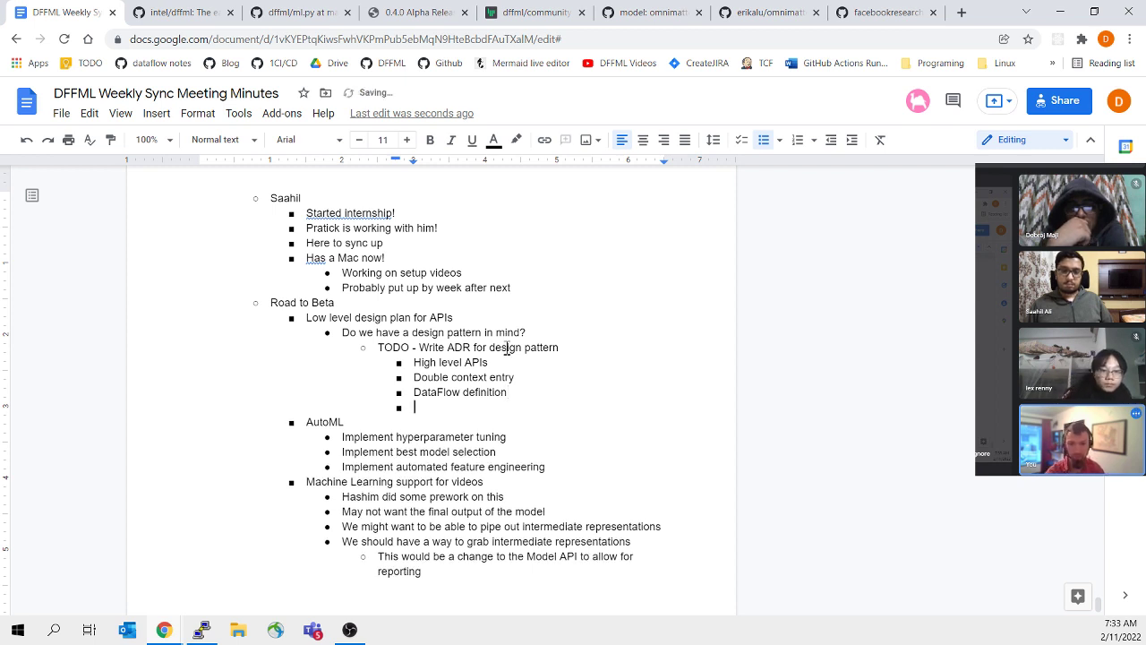
pyautogui.write('Need to fi')
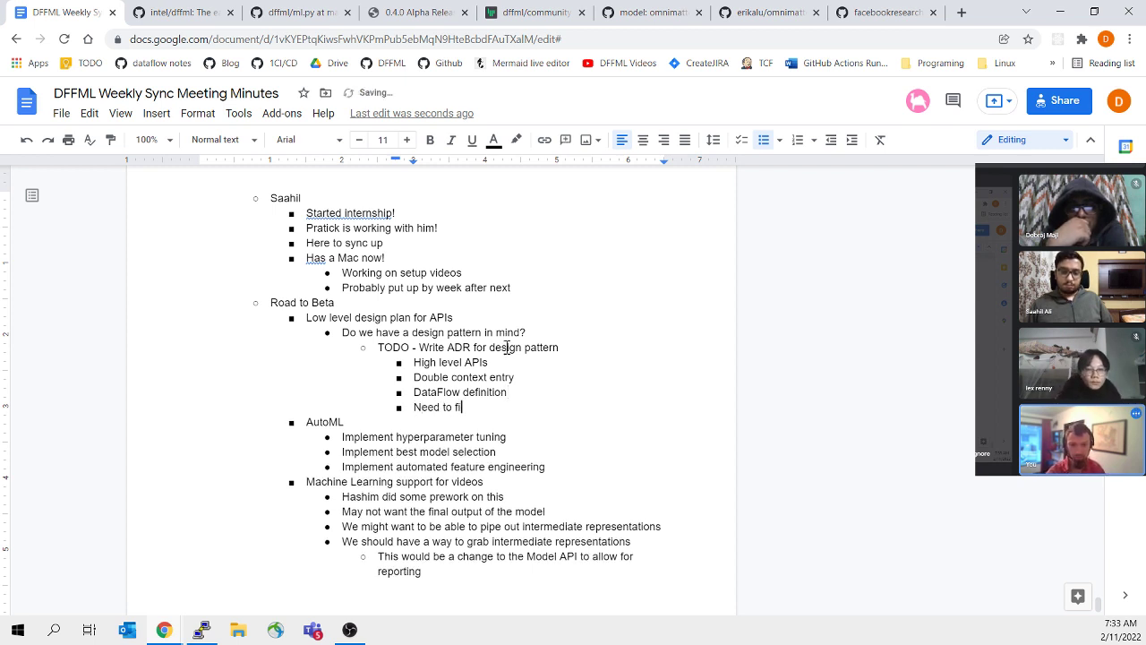
pyautogui.write('gure out ')
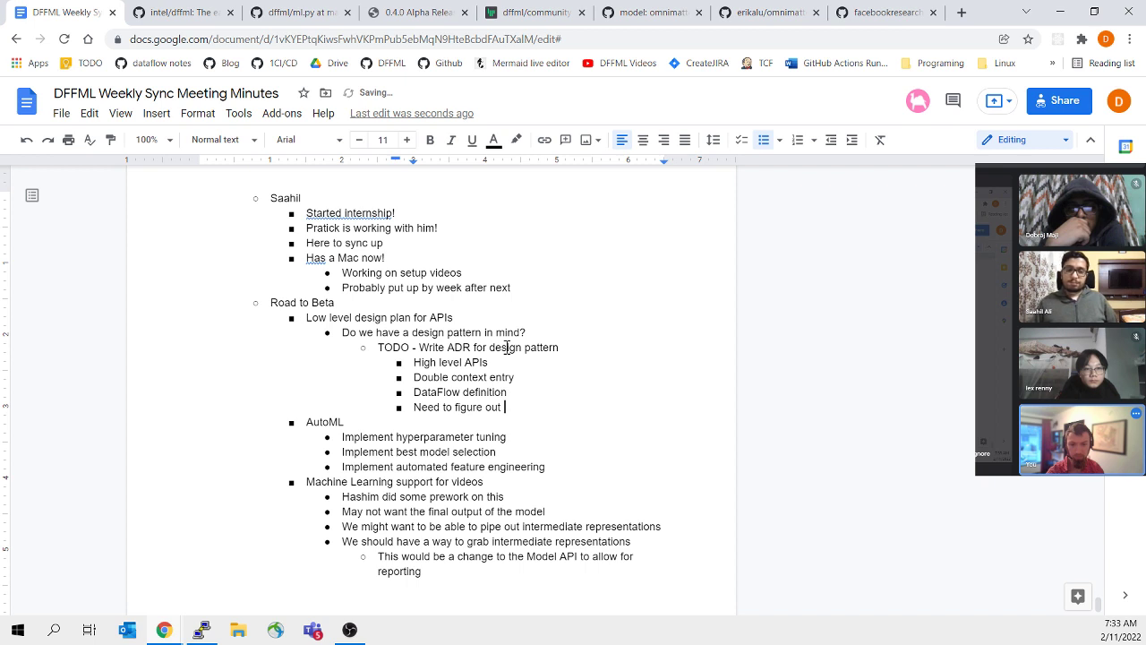
pyautogui.write('abis')
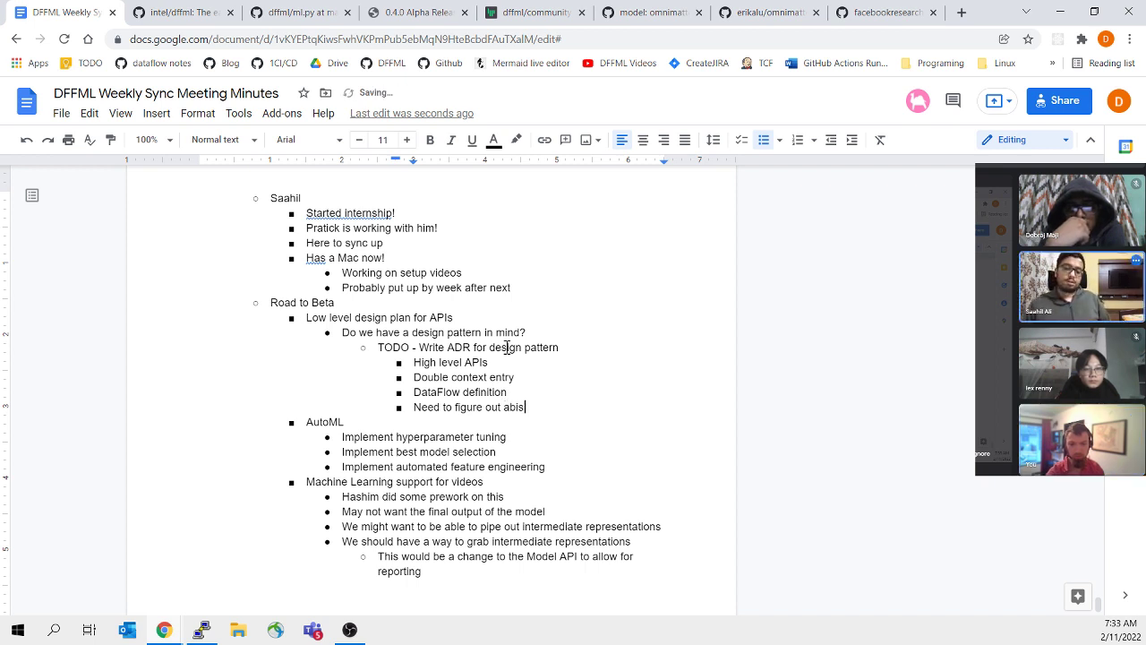
pyautogui.press('BackSpace')
pyautogui.press('BackSpace')
pyautogui.press('BackSpace')
pyautogui.write('rbitrary d')
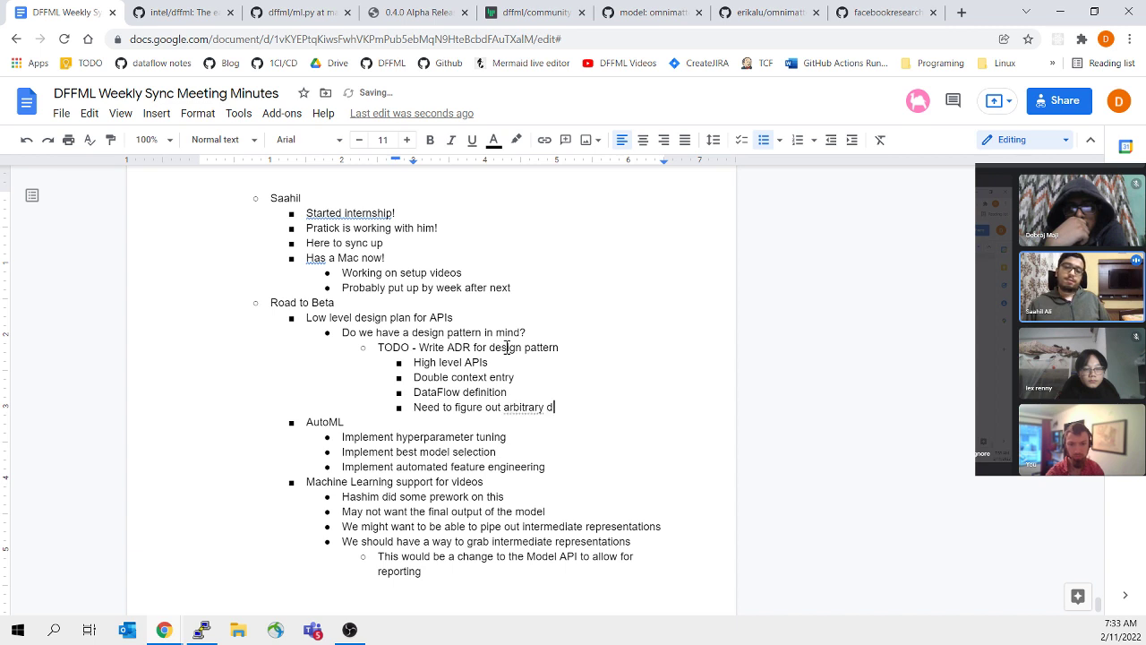
pyautogui.write('ata reporting')
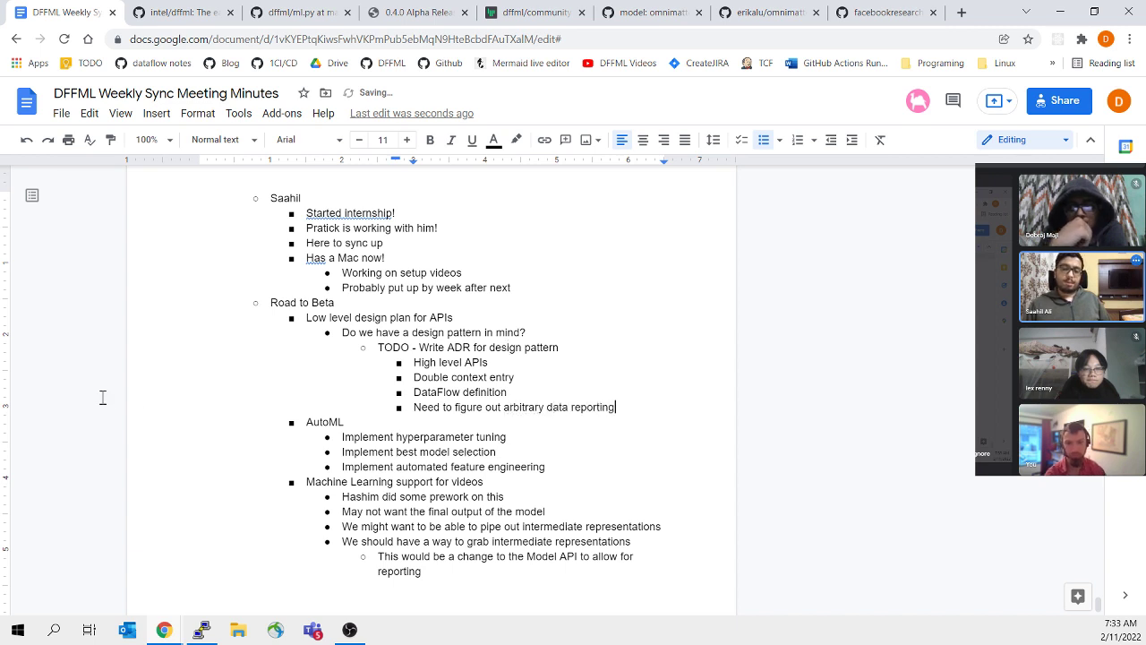
# Step: Add a "Storing Models" bullet after the video support notes, at the same level as Machine Learning support for videos
pyautogui.click(291, 436)
pyautogui.click(538, 481)
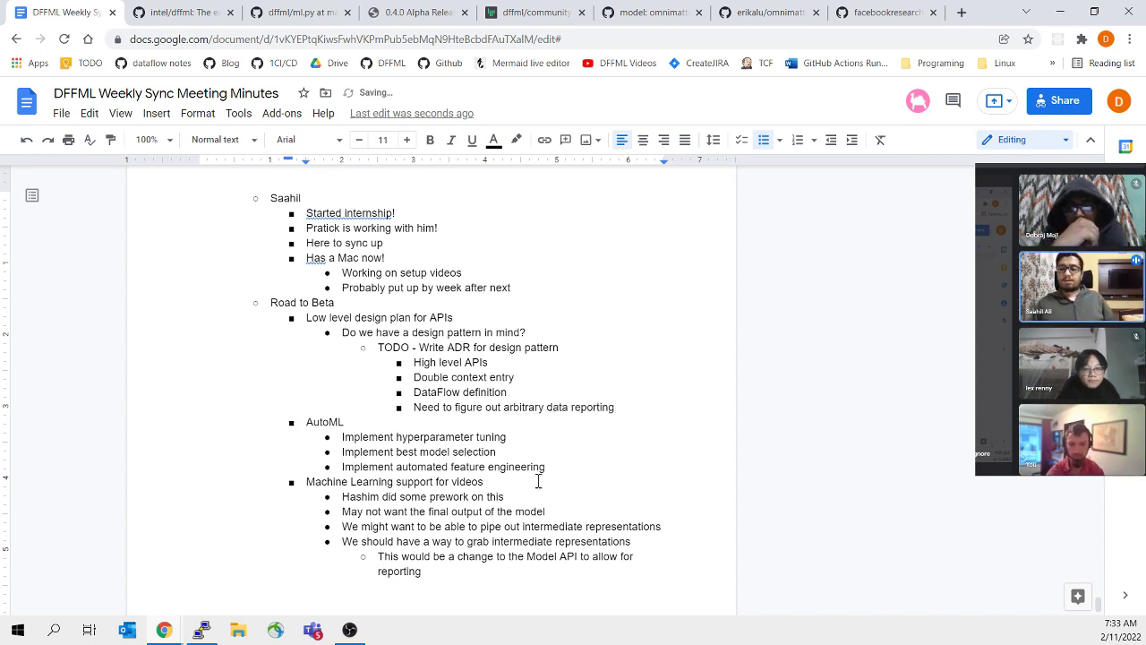
pyautogui.press('Down')
pyautogui.press('Down')
pyautogui.press('Down')
pyautogui.press('Down')
pyautogui.press('Down')
pyautogui.press('Down')
pyautogui.press('Return')
pyautogui.hotkey('shift', 'Tab')
pyautogui.hotkey('shift', 'Tab')
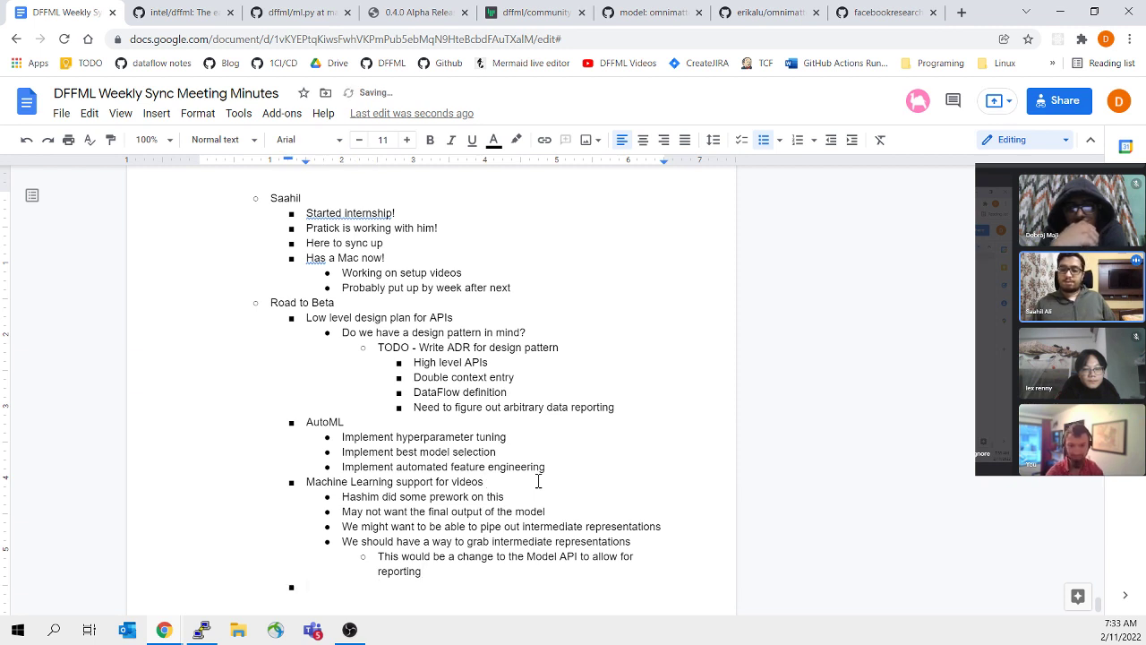
pyautogui.write('Storing Models')
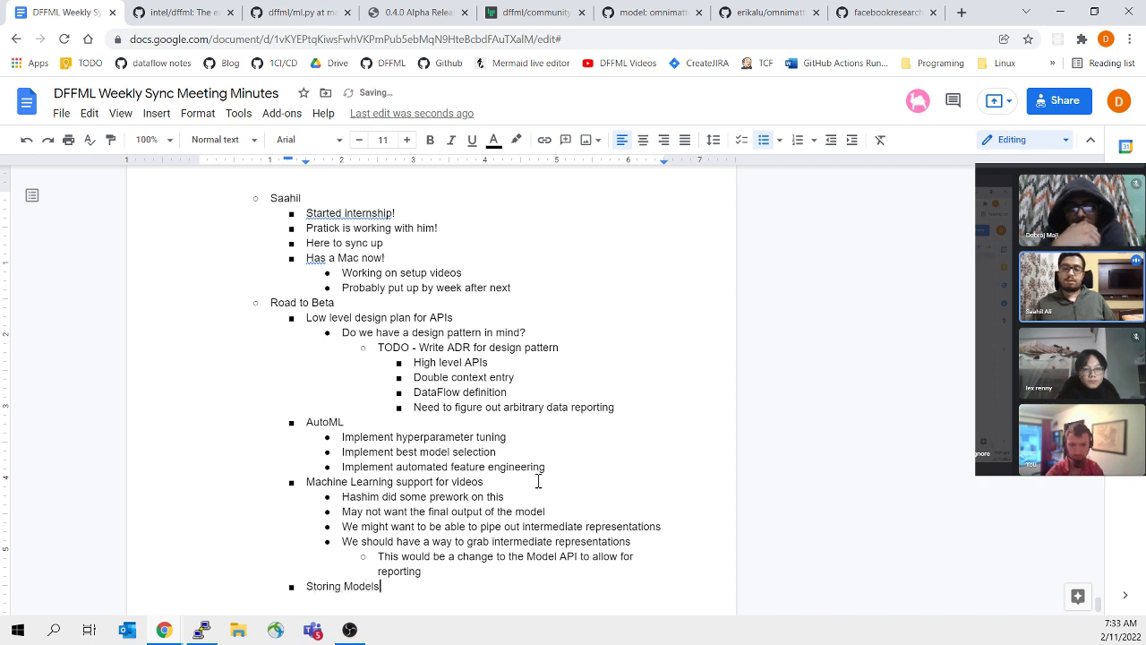
# Step: Add a sub-bullet under Storing Models reading "We currently store them in whatever the native format is"
pyautogui.press('Return')
pyautogui.write('We stor e')
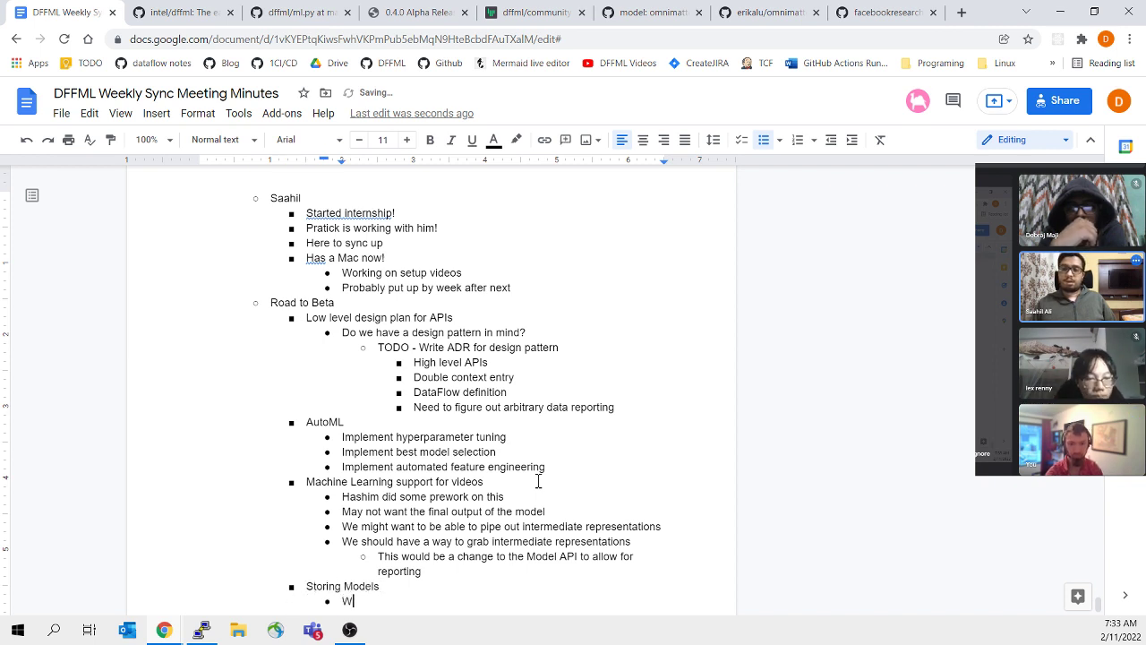
pyautogui.press('Tab')
pyautogui.press('BackSpace')
pyautogui.press('BackSpace')
pyautogui.write('e them')
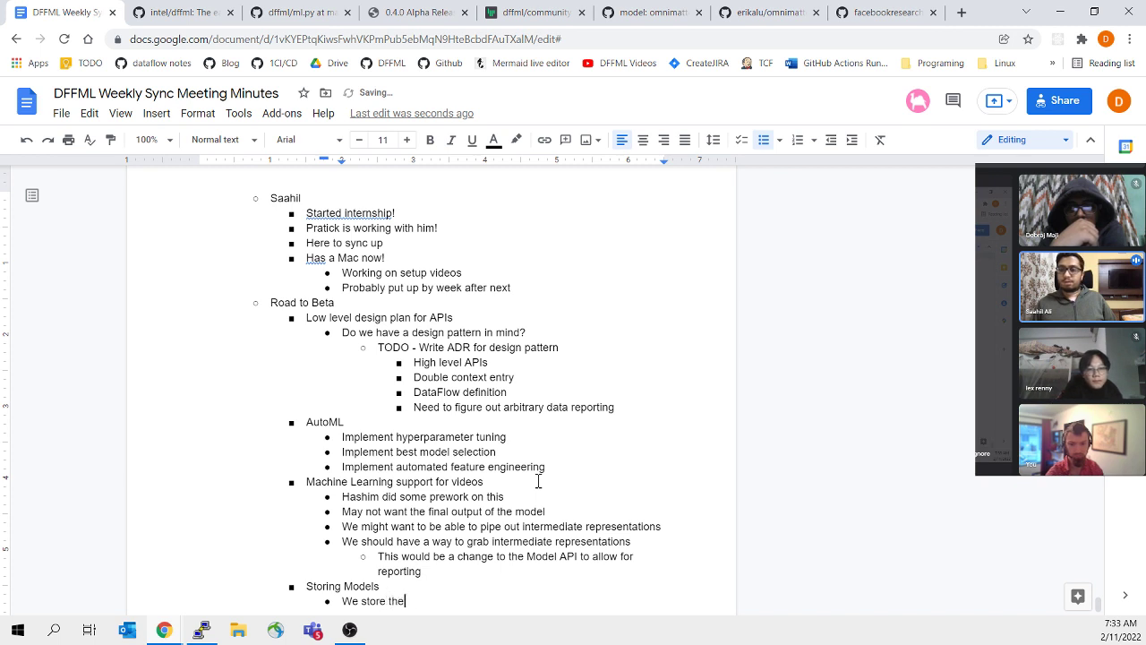
pyautogui.press('BackSpace')
pyautogui.press('BackSpace')
pyautogui.press('BackSpace')
pyautogui.press('BackSpace')
pyautogui.write('currently store them in whatever the')
pyautogui.write('e format is')
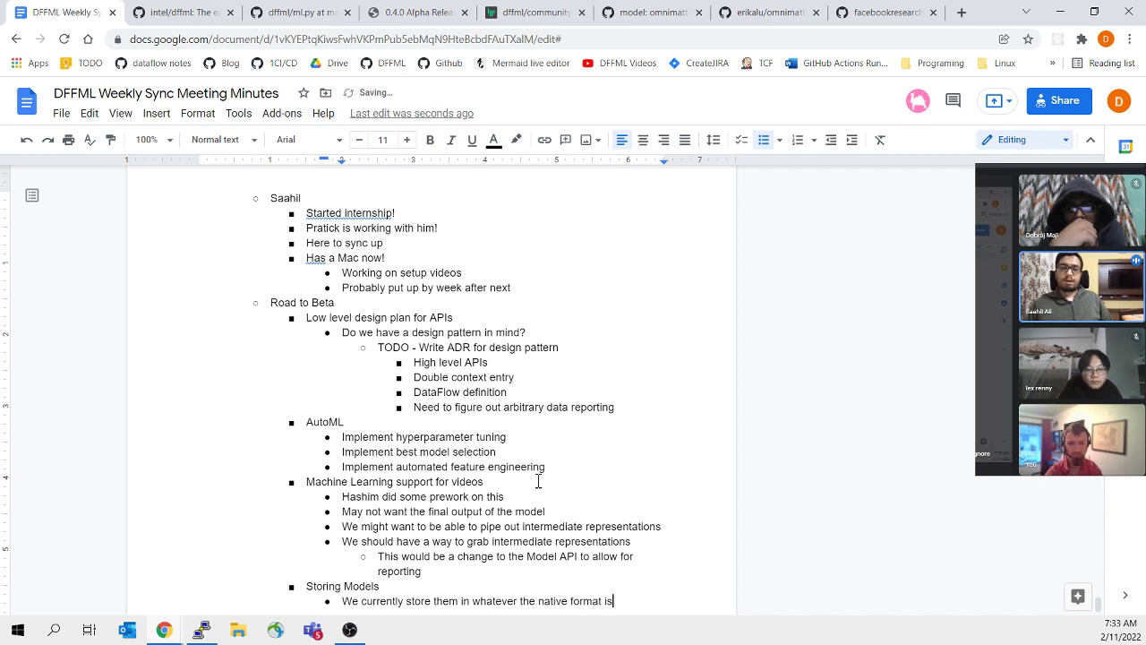
# Step: Start another bullet under Storing Models with the text "We could figure out to"
pyautogui.press('Return')
pyautogui.write('We can')
pyautogui.press('BackSpace')
pyautogui.press('BackSpace')
pyautogui.press('BackSpace')
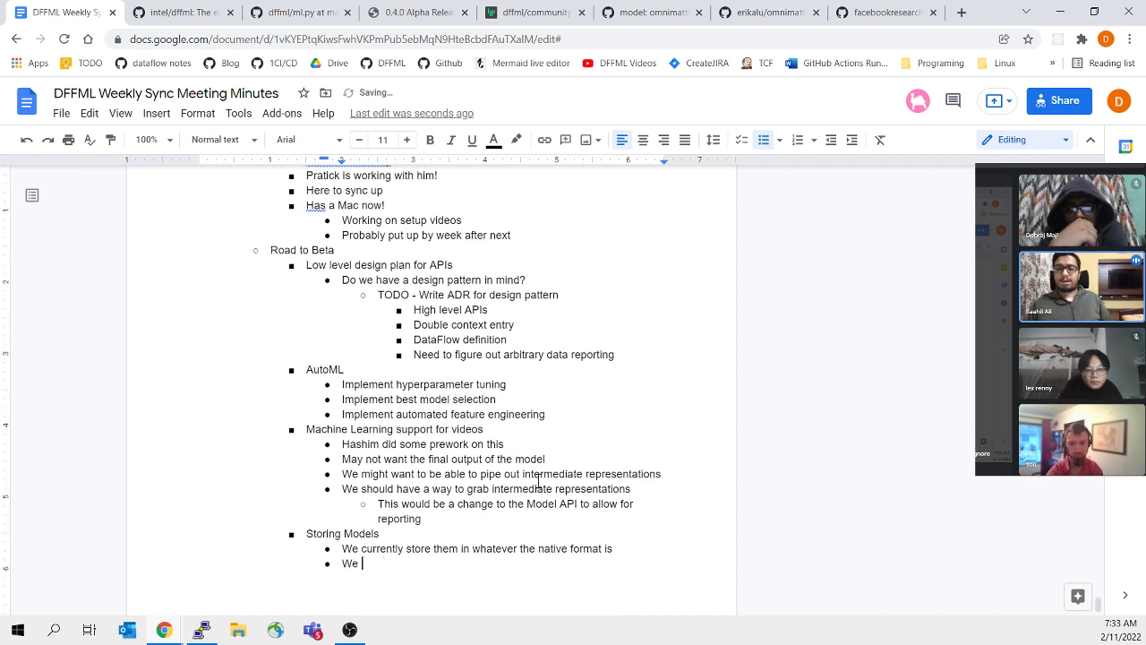
pyautogui.write('out')
pyautogui.press('BackSpace')
pyautogui.press('BackSpace')
pyautogui.write('ld use')
pyautogui.press('BackSpace')
pyautogui.press('BackSpace')
pyautogui.press('BackSpace')
pyautogui.write('figure out to')
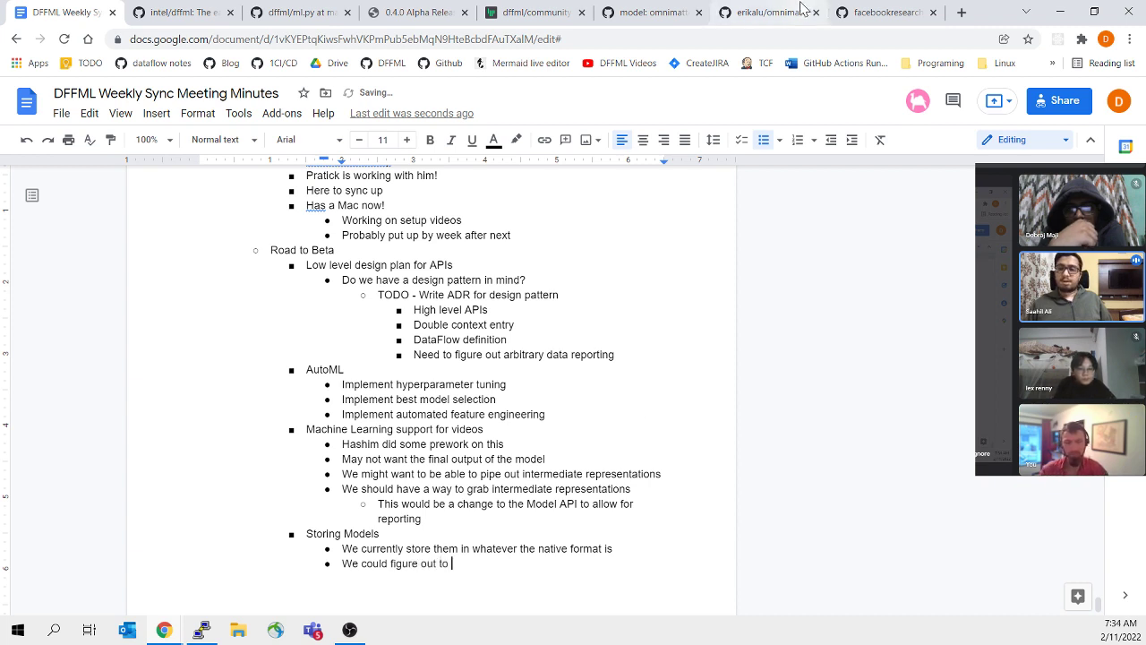
# Step: Search the web for "microsoft onnx" and open the Microsoft Docs page on ONNX models
pyautogui.click(962, 12)
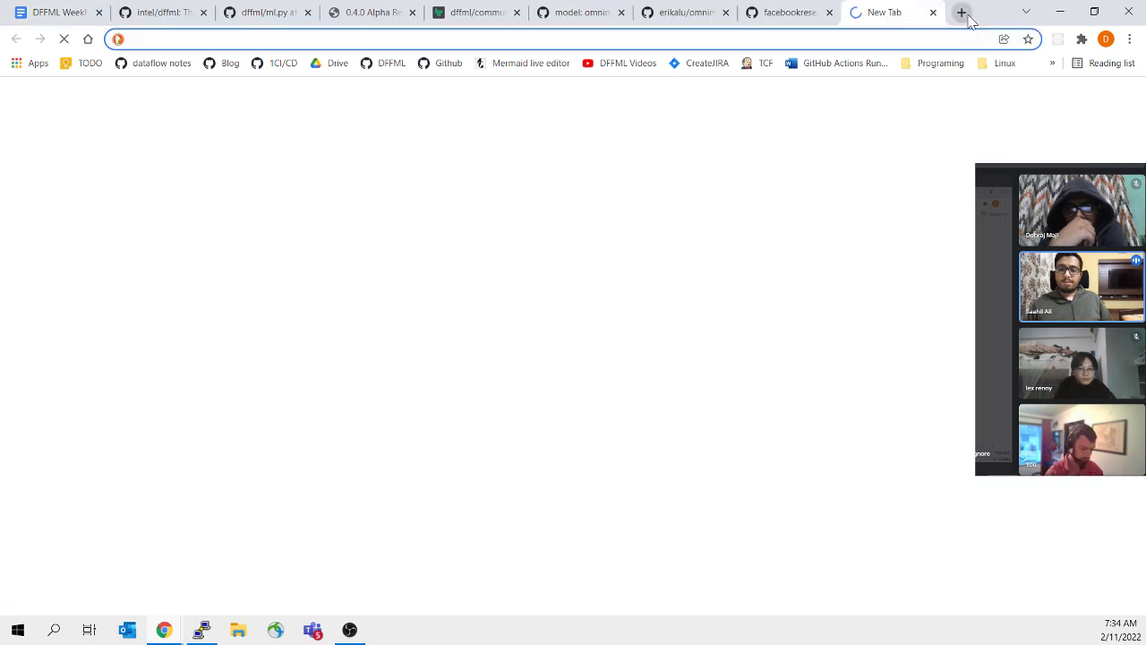
pyautogui.write('microsoft onnx')
pyautogui.hotkey('shift', 'Return')
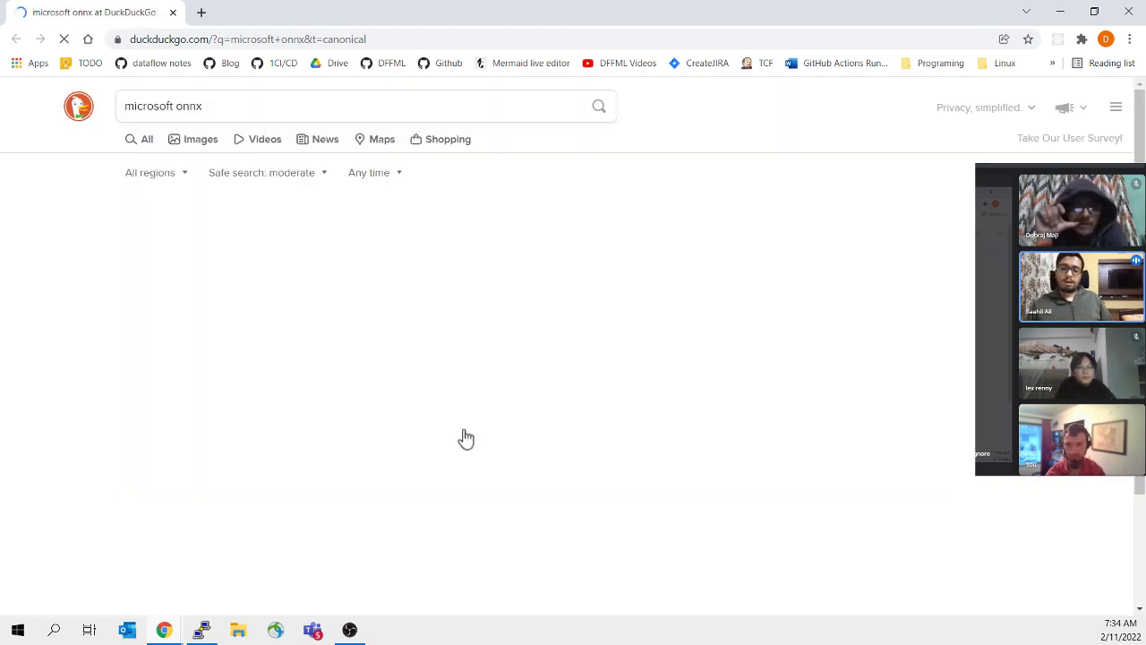
pyautogui.click(530, 242)
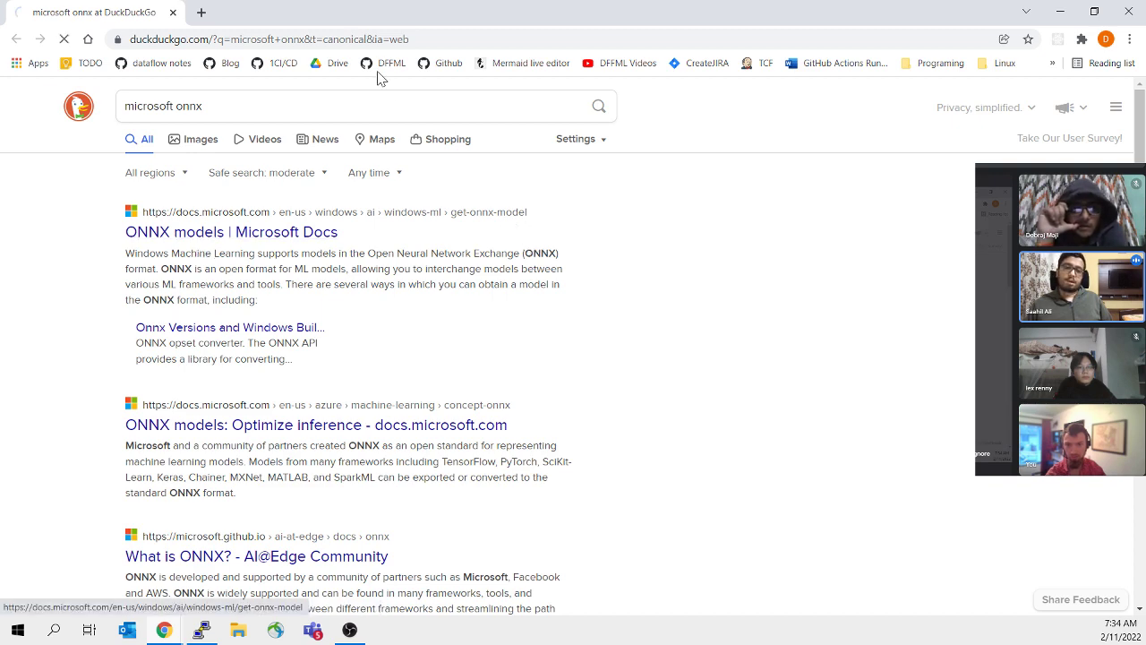
# Step: Copy the web address of the ONNX models page and close the page
pyautogui.click(248, 39)
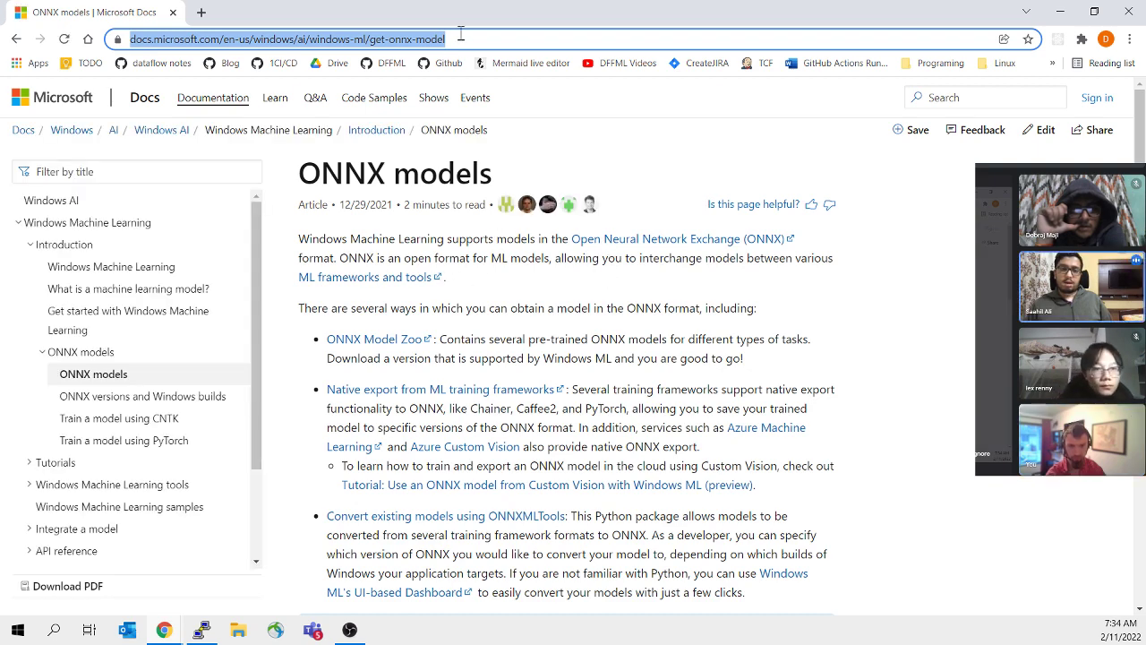
pyautogui.hotkey('ctrl', 'c')
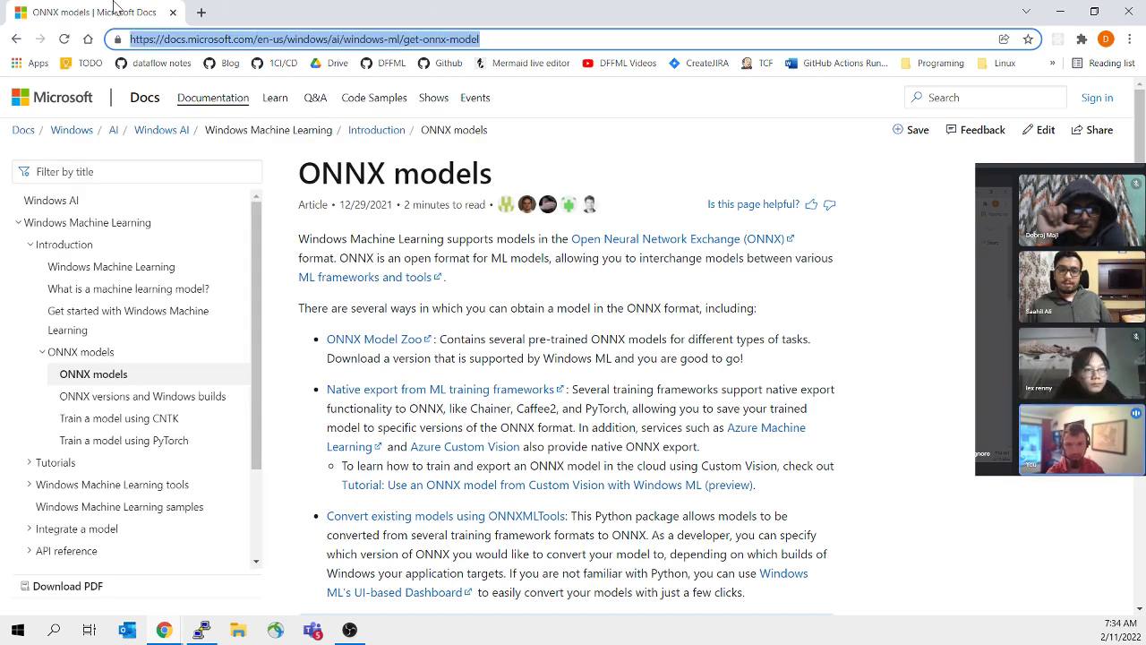
pyautogui.hotkey('ctrl', 'w')
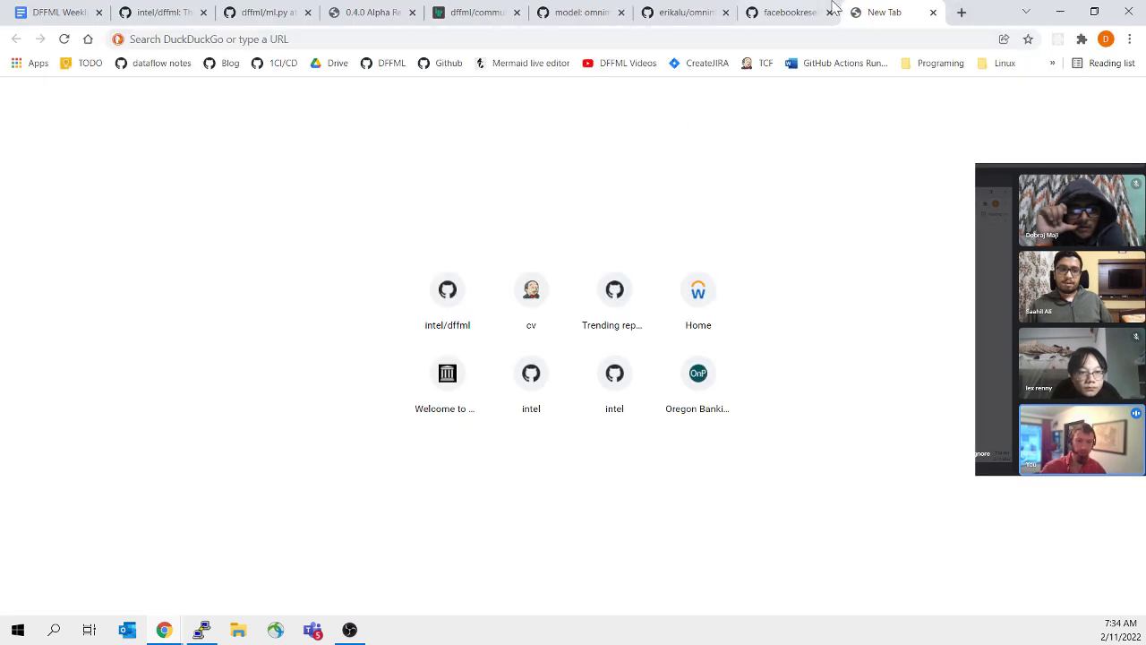
# Step: Close the blank tab and paste the copied ONNX models link as a sub-bullet under "We could figure out to"
pyautogui.middleClick(860, 9)
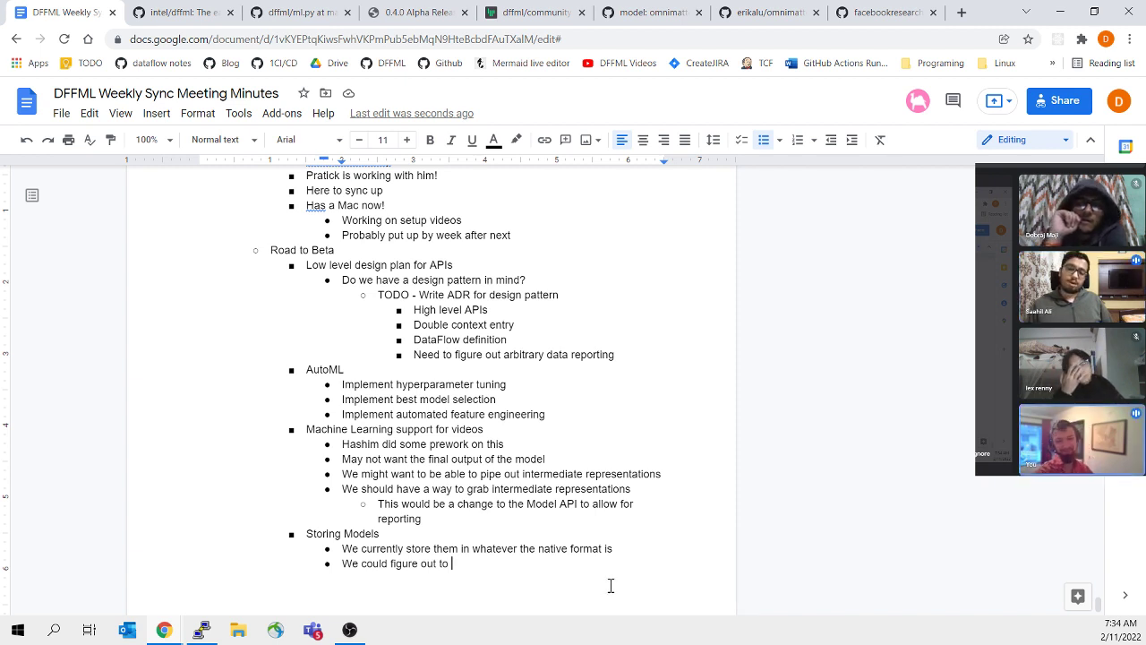
pyautogui.press('Return')
pyautogui.press('Tab')
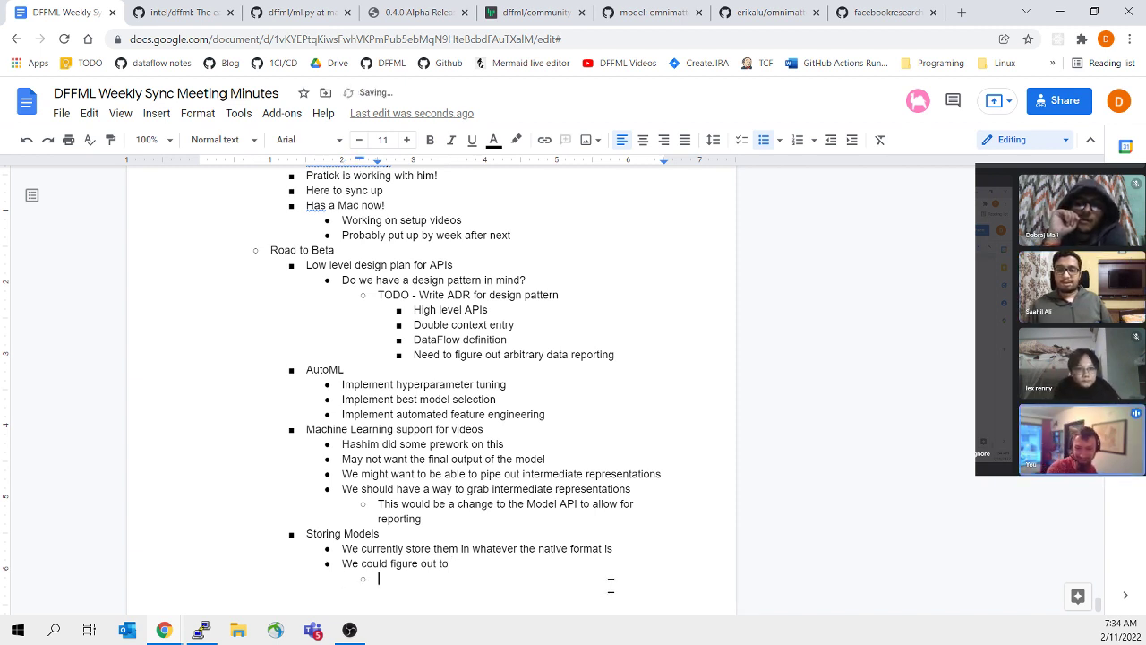
pyautogui.hotkey('ctrl', 'v')
pyautogui.press('Up')
pyautogui.press('Up')
pyautogui.press('Down')
pyautogui.press('Down')
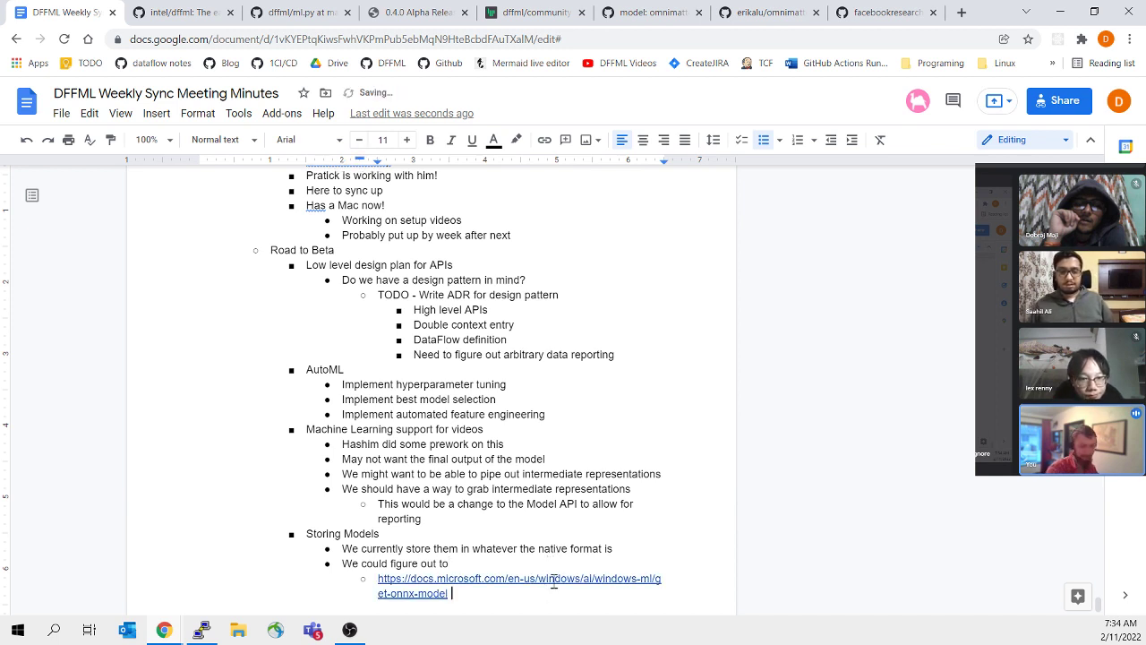
# Step: Reword the bullet above the ONNX link to "We could figure out how to throw in an ONNX conversion to the save load of models"
pyautogui.press('Up')
pyautogui.press('Up')
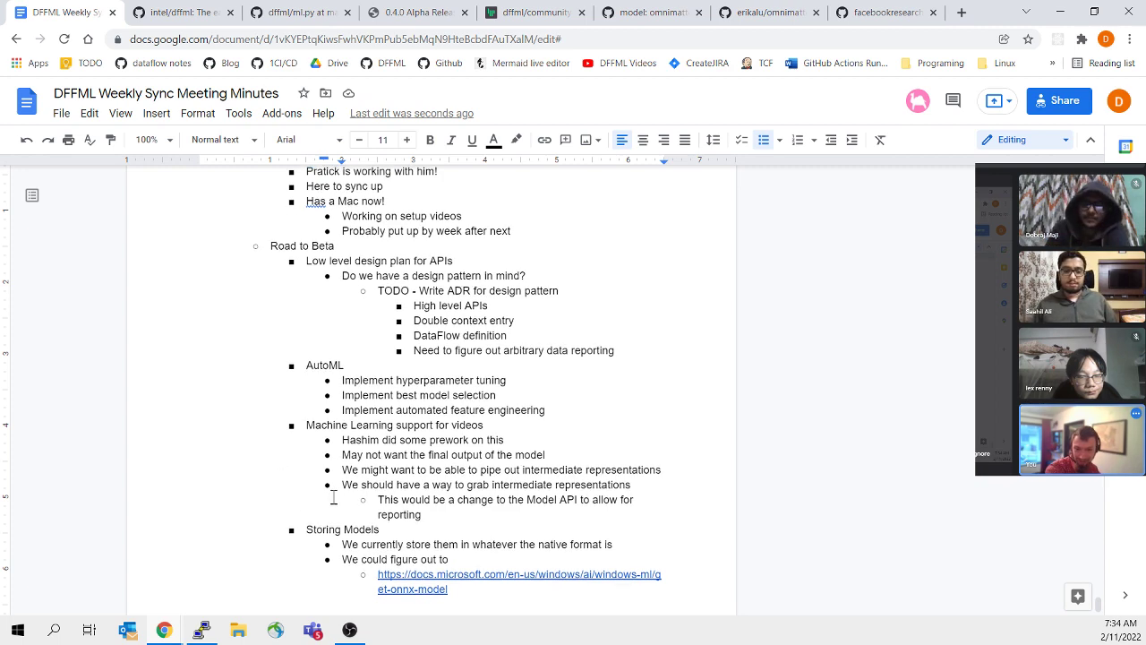
pyautogui.scroll(-3, 325, 388)
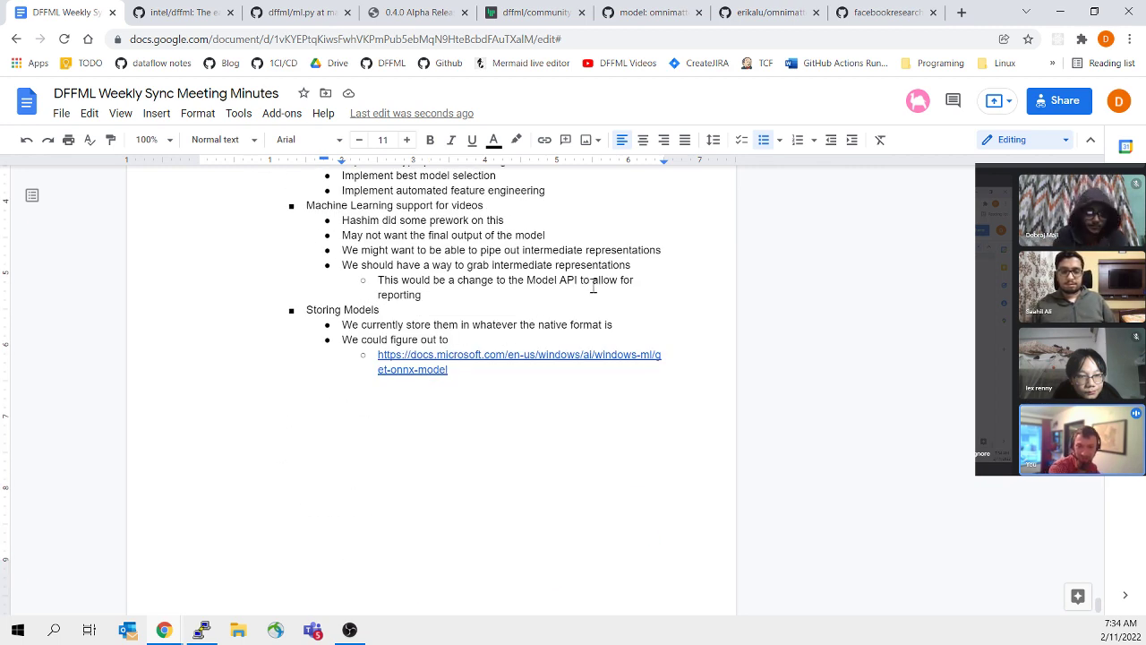
pyautogui.press('BackSpace')
pyautogui.press('BackSpace')
pyautogui.press('BackSpace')
pyautogui.write('how to throw i')
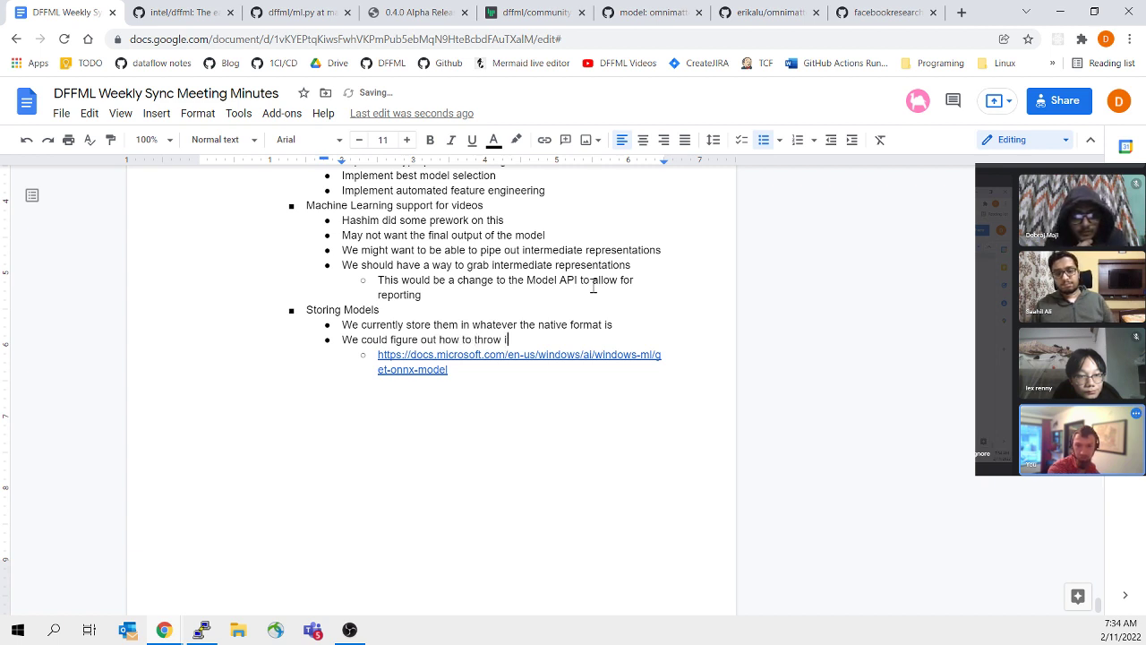
pyautogui.write('n an O')
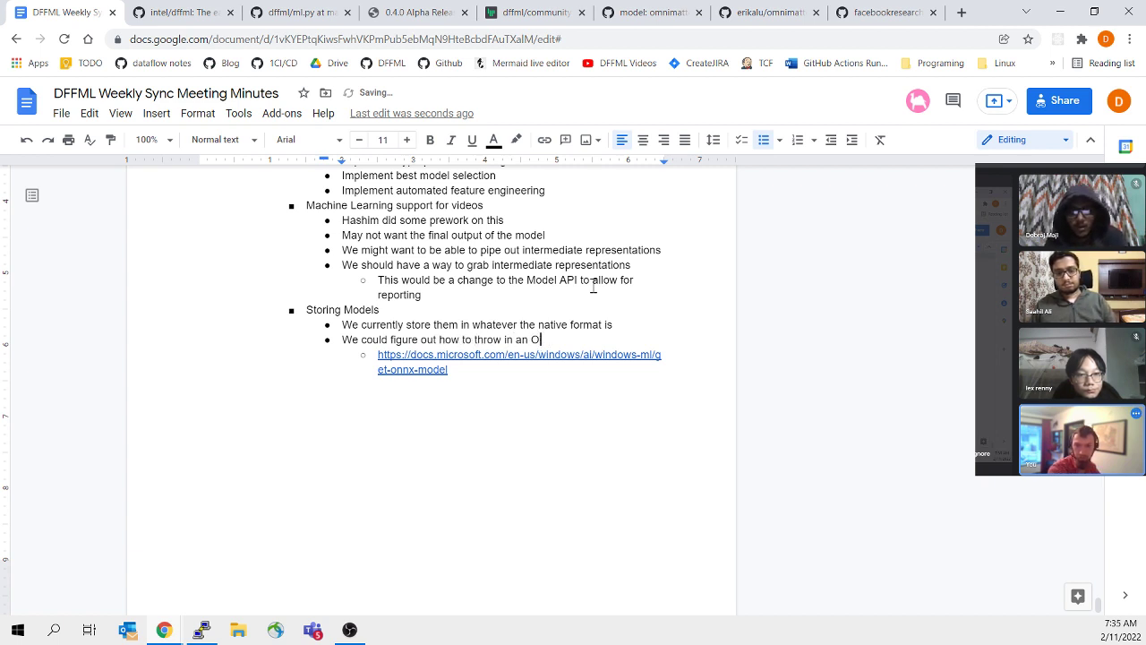
pyautogui.write('NNX conversion tot he')
pyautogui.press('BackSpace')
pyautogui.write('the save load')
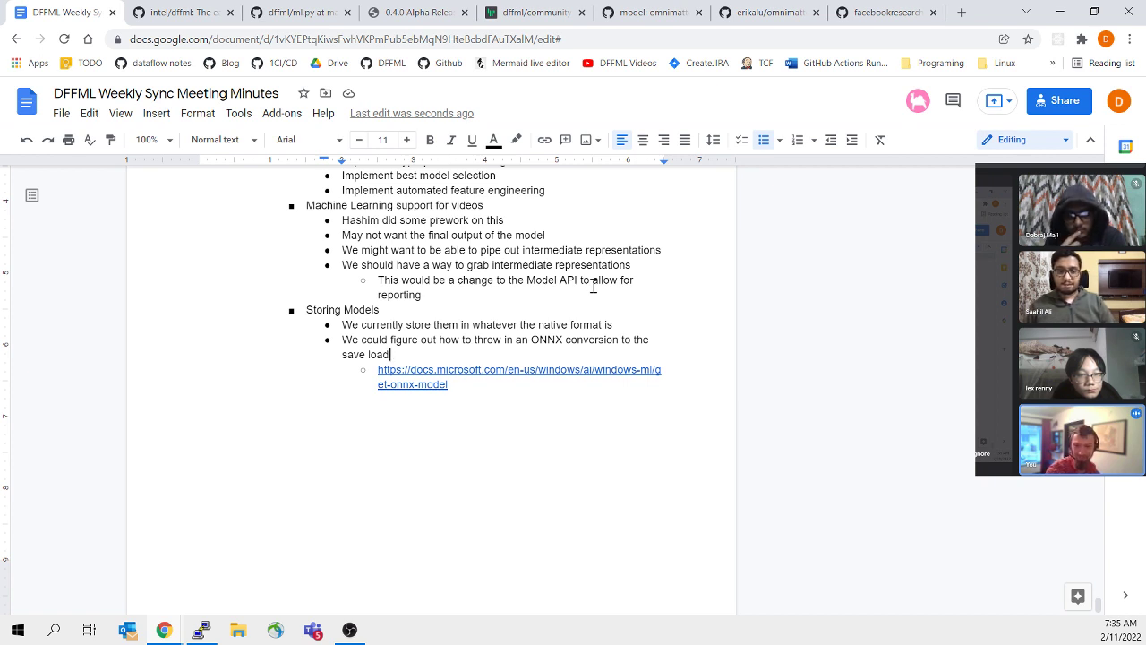
pyautogui.write('fo')
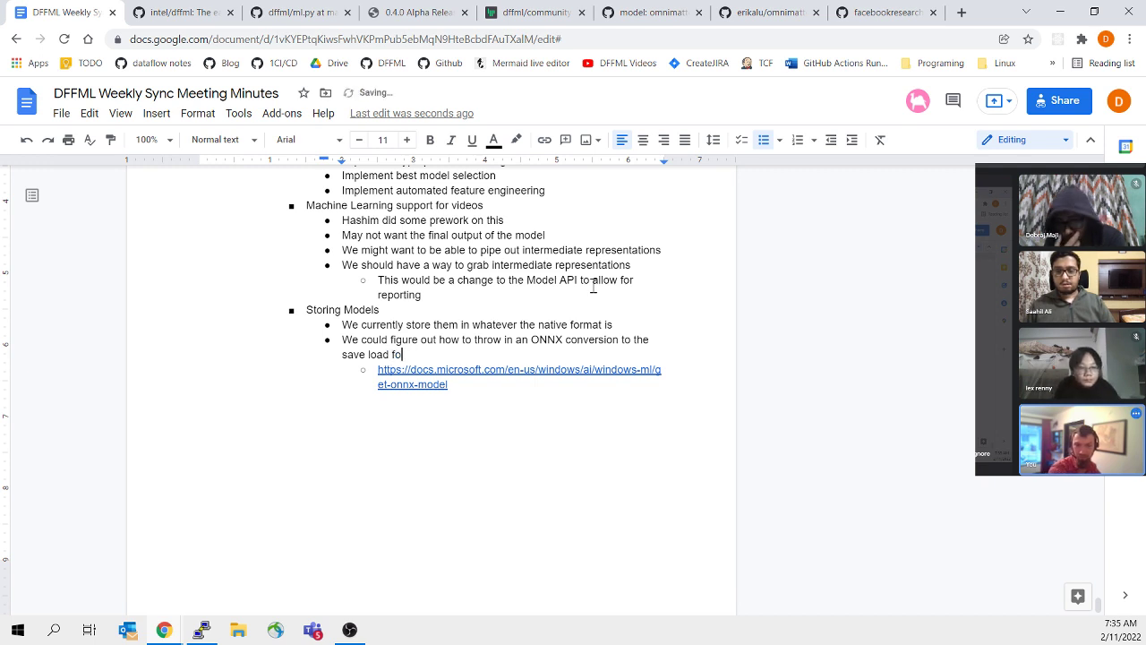
pyautogui.press('BackSpace')
pyautogui.press('BackSpace')
pyautogui.write('of models')
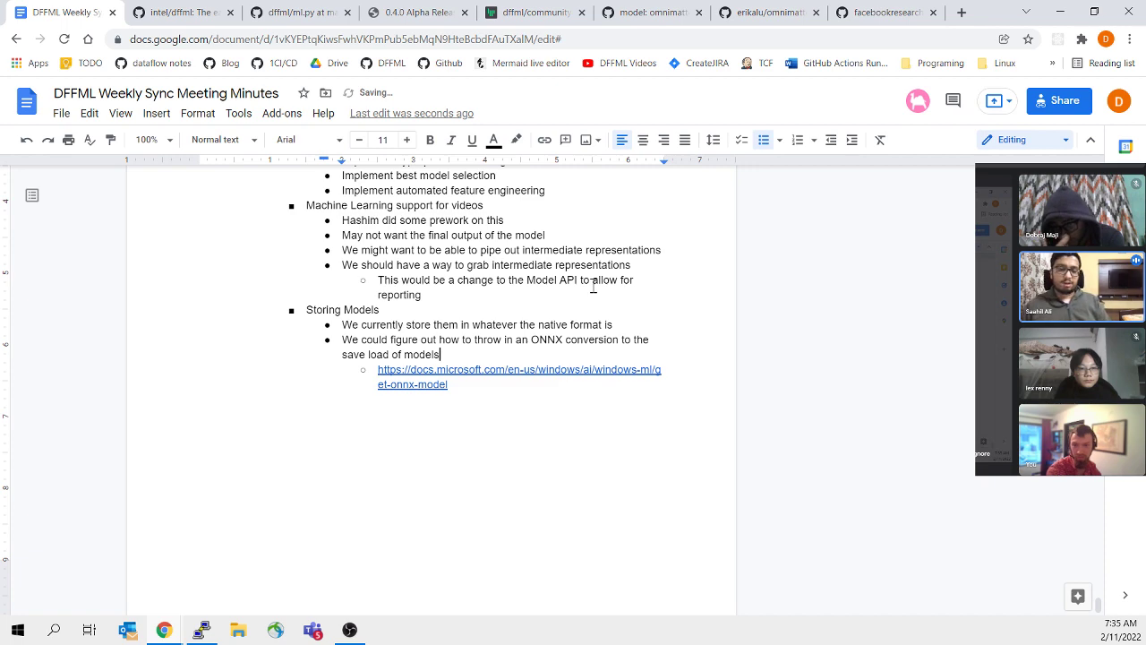
# Step: Add an empty bullet below the ONNX link at the same level as Storing Models
pyautogui.press('Down')
pyautogui.press('End')
pyautogui.press('Return')
pyautogui.hotkey('shift', 'Tab')
pyautogui.hotkey('shift', 'Tab')
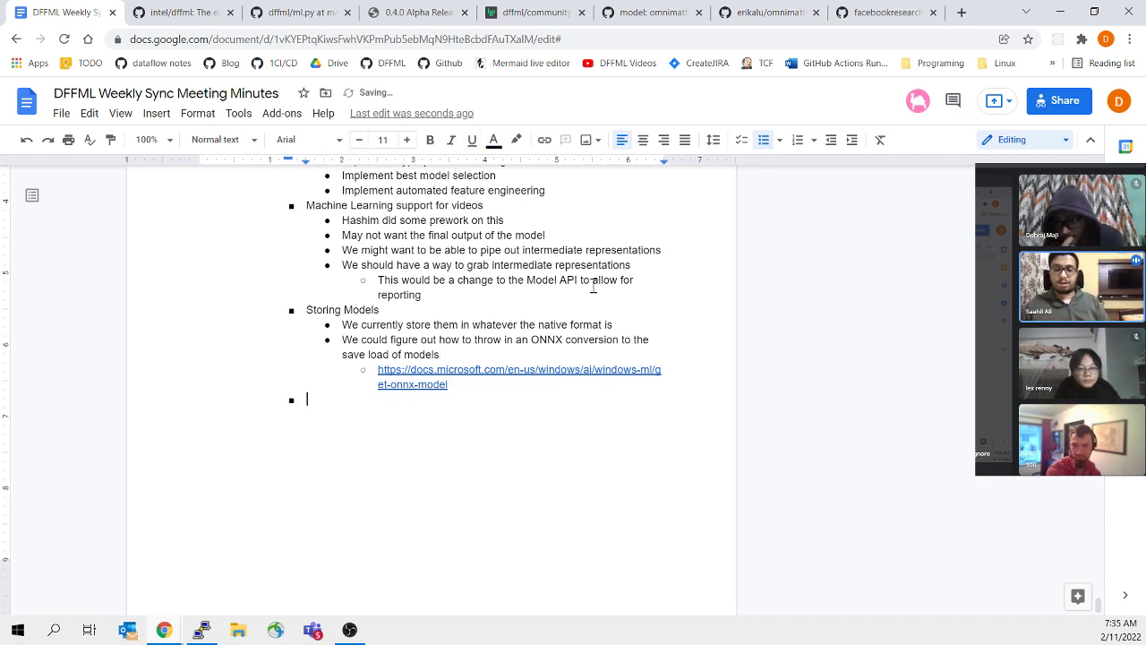
# Step: Add a bullet reading "2ndparty" at the end of the participant's notes above Road to Beta, level with "Has a Mac now!"
pyautogui.scroll(3, 402, 284)
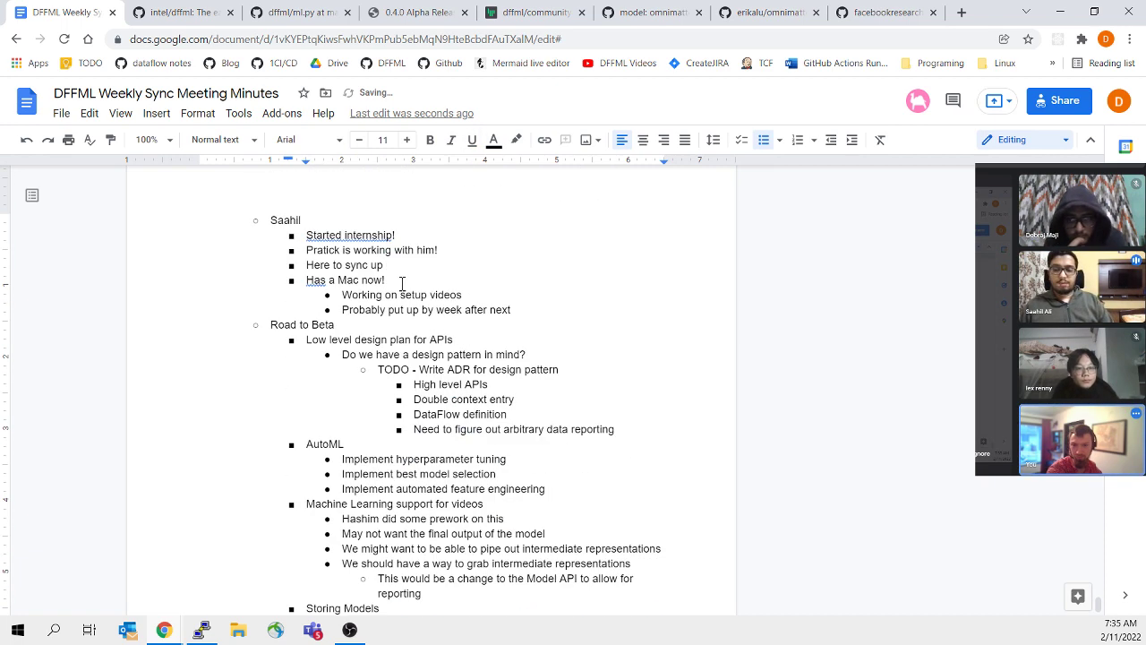
pyautogui.scroll(3, 401, 284)
pyautogui.scroll(-3, 399, 392)
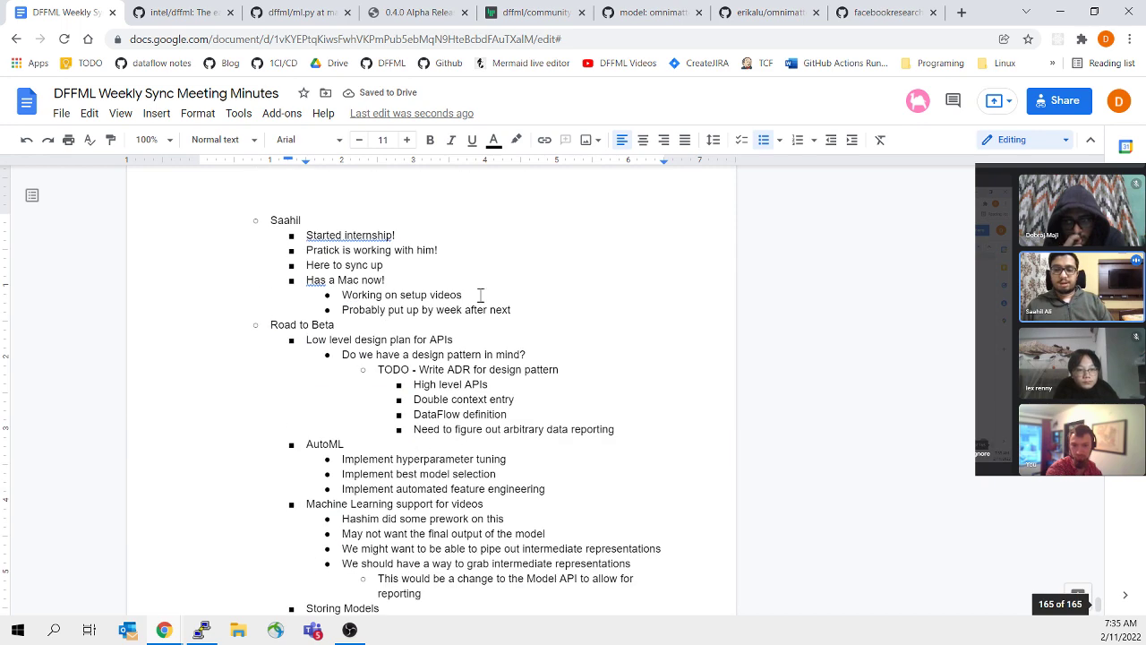
pyautogui.click(539, 307)
pyautogui.press('Return')
pyautogui.hotkey('shift', 'Tab')
pyautogui.write('2ndparty')
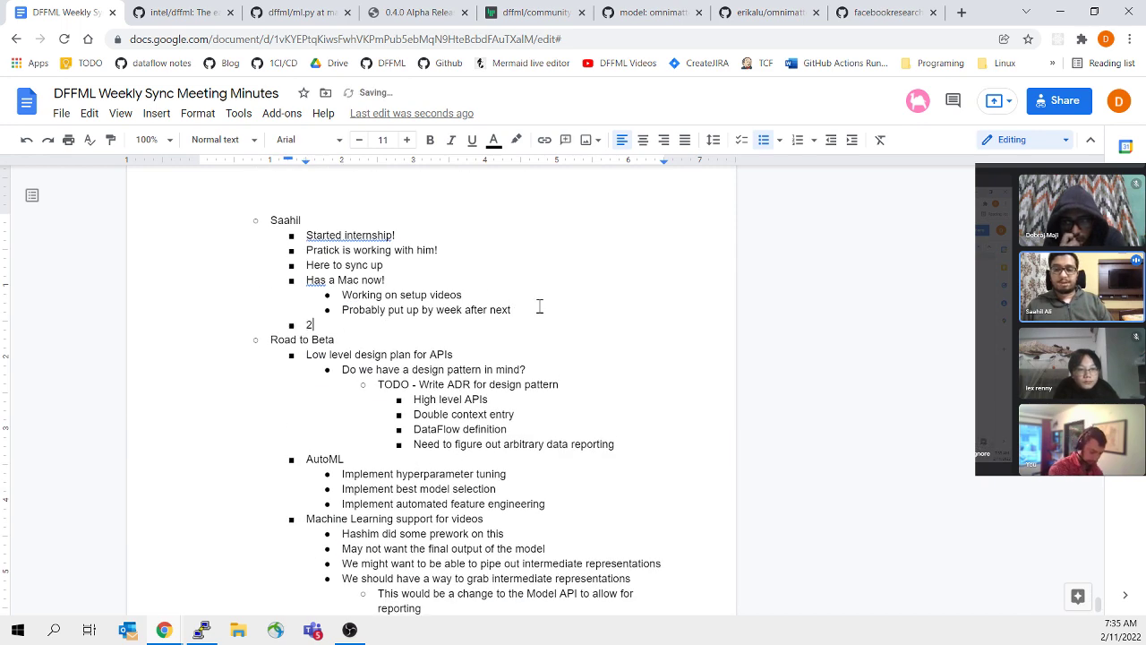
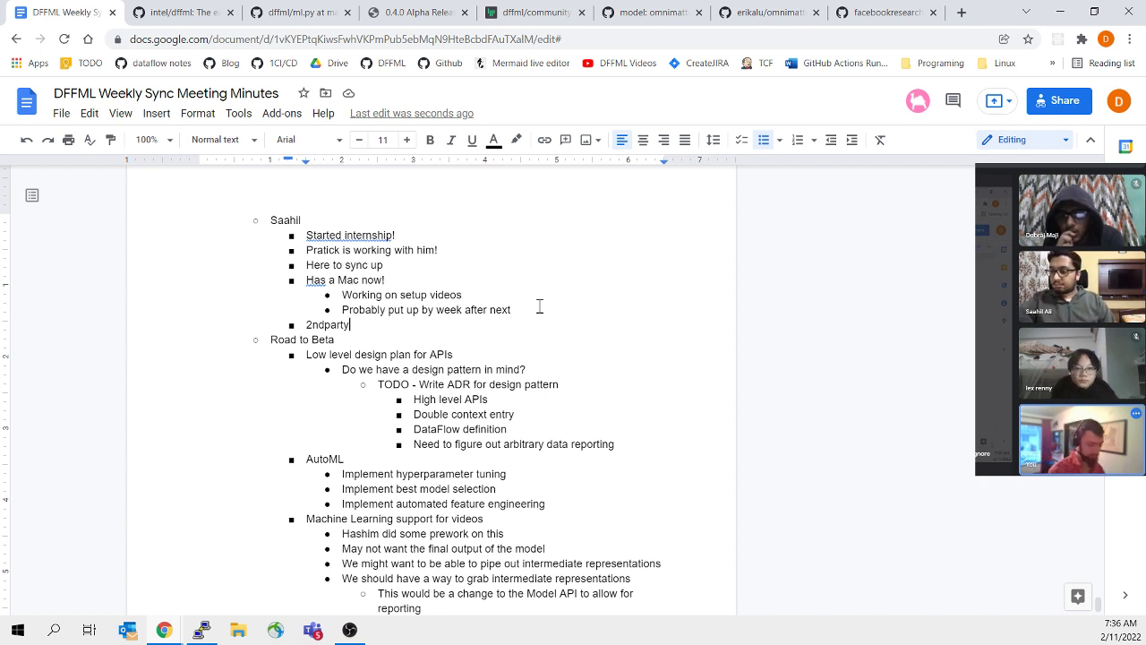
# Step: Add a sub-bullet under 2ndparty reading "When will it happen?"
pyautogui.press('Return')
pyautogui.press('Tab')
pyautogui.write('When will it happen?')
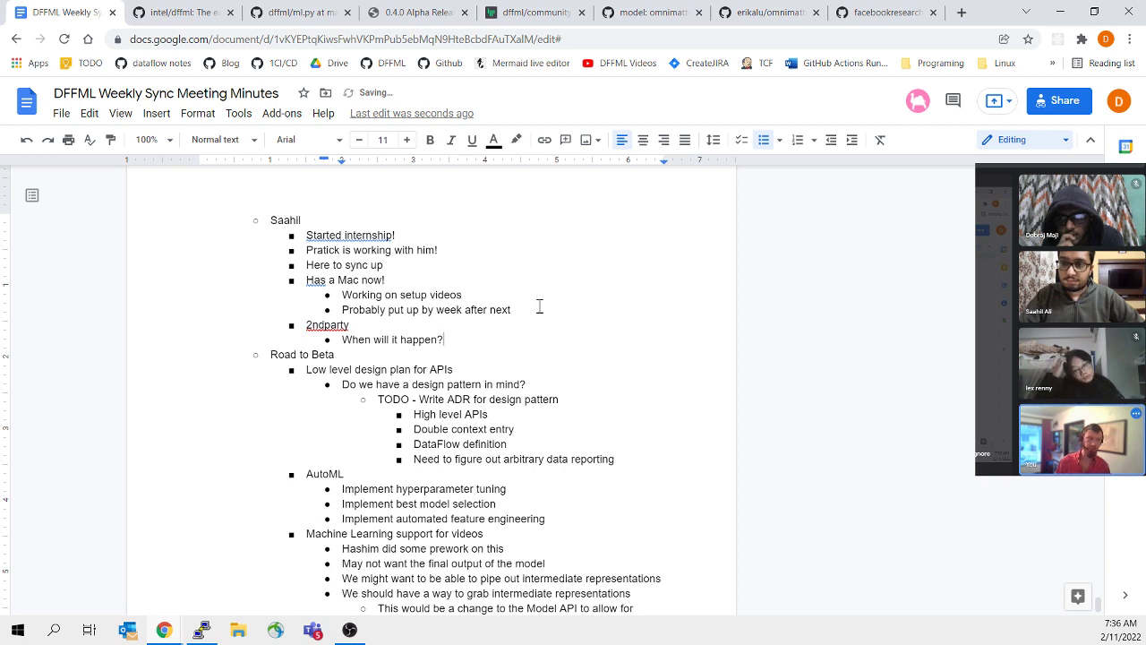
# Step: Add a second sub-bullet under 2ndparty containing the person's first name
pyautogui.click(529, 291)
pyautogui.scroll(-3, 458, 308)
pyautogui.scroll(1, 480, 265)
pyautogui.scroll(5, 479, 265)
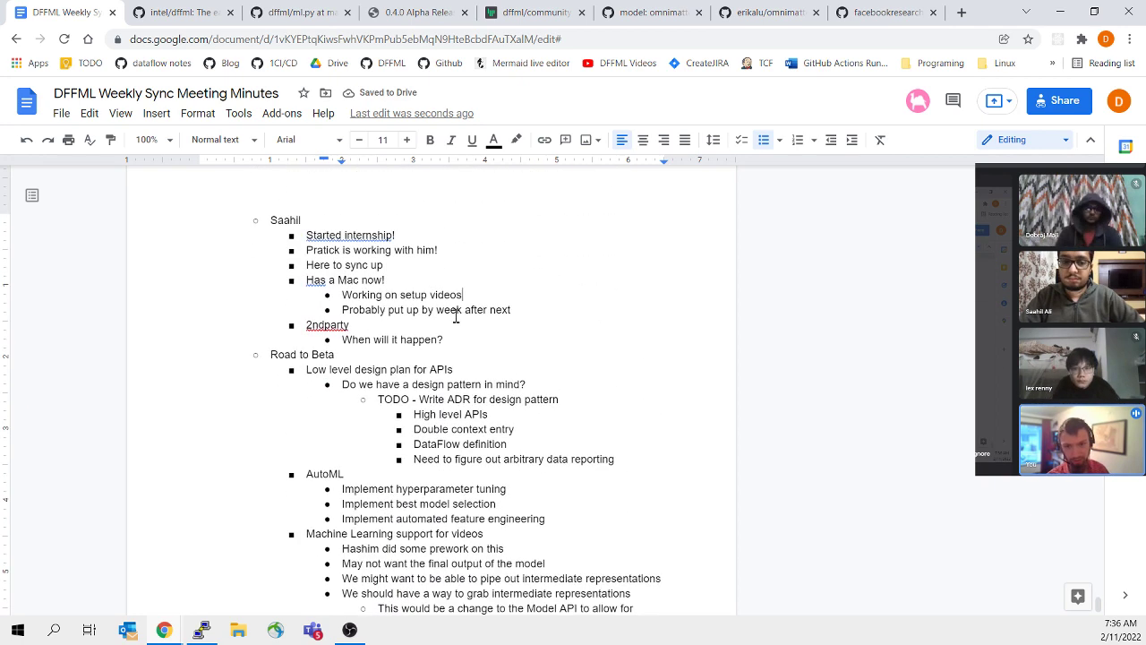
pyautogui.click(472, 337)
pyautogui.press('Return')
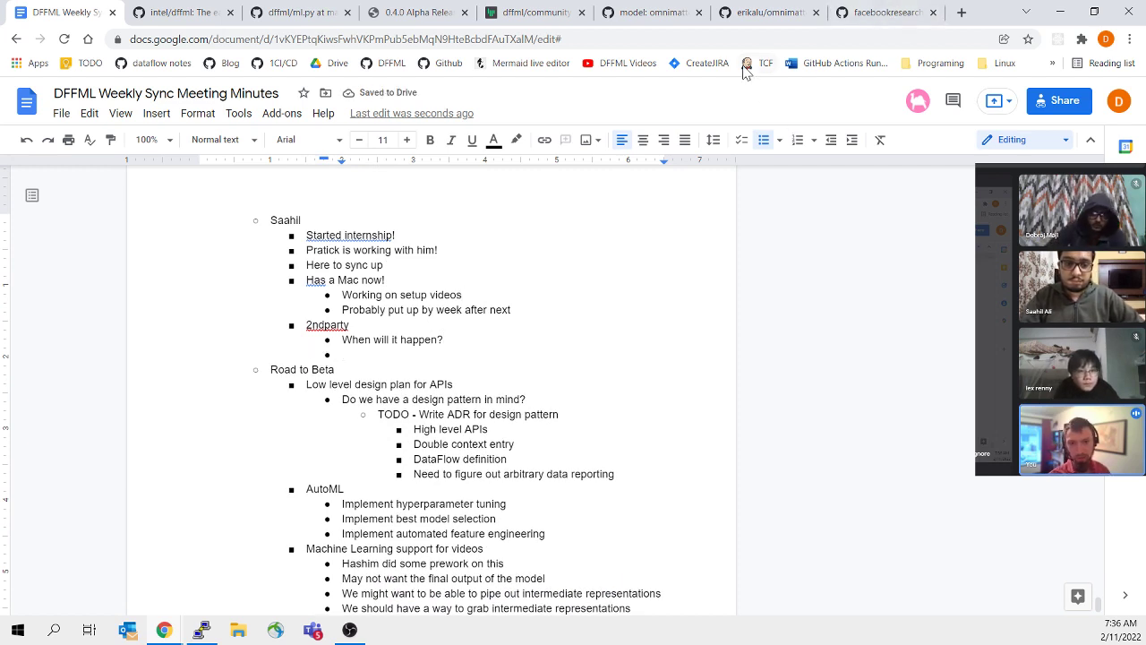
pyautogui.doubleClick(370, 356)
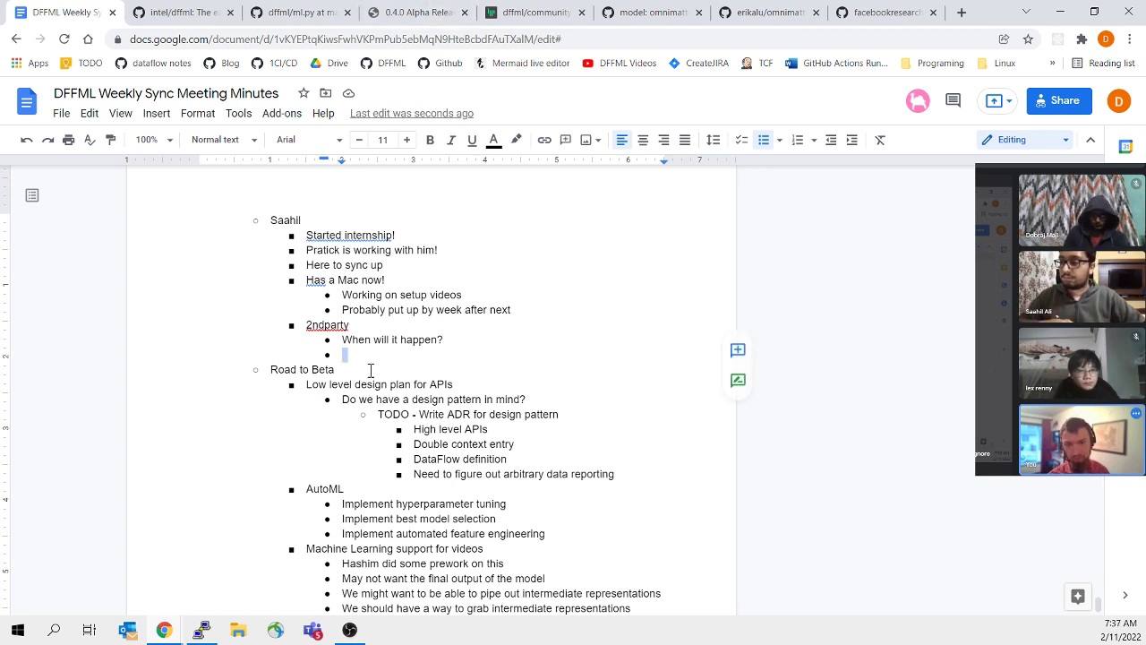
pyautogui.click(374, 352)
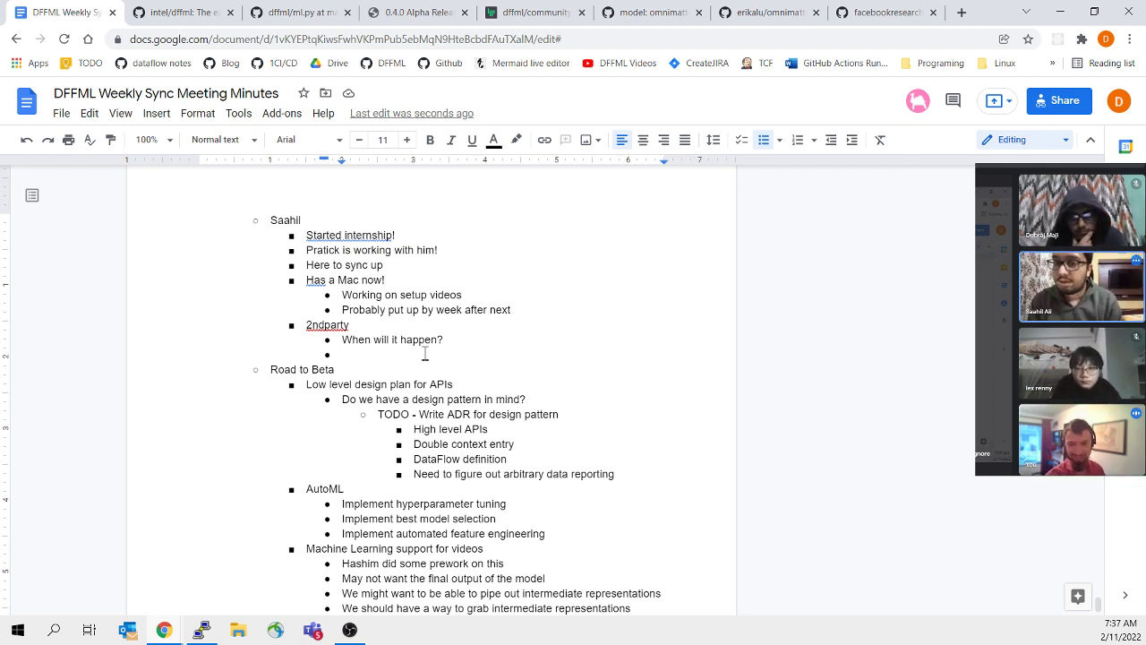
pyautogui.write('John')
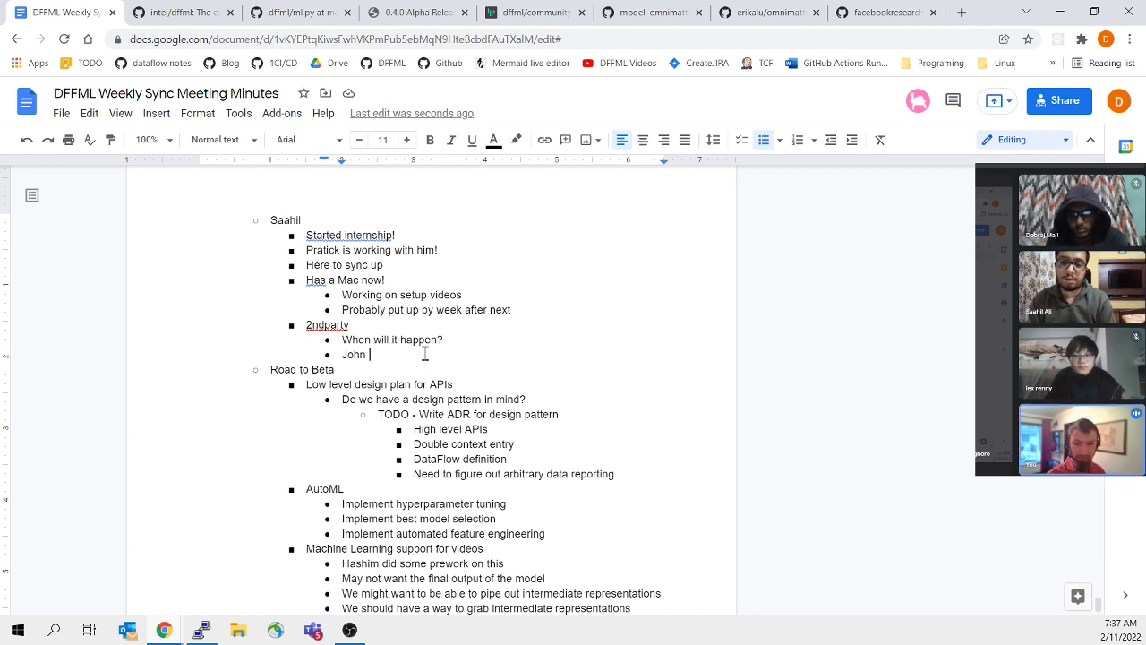
# Step: Add a bullet reading "webui" in lowercase after the 2ndparty notes, with an empty sub-bullet beneath it
pyautogui.press('Return')
pyautogui.hotkey('shift', 'Tab')
pyautogui.write('webui')
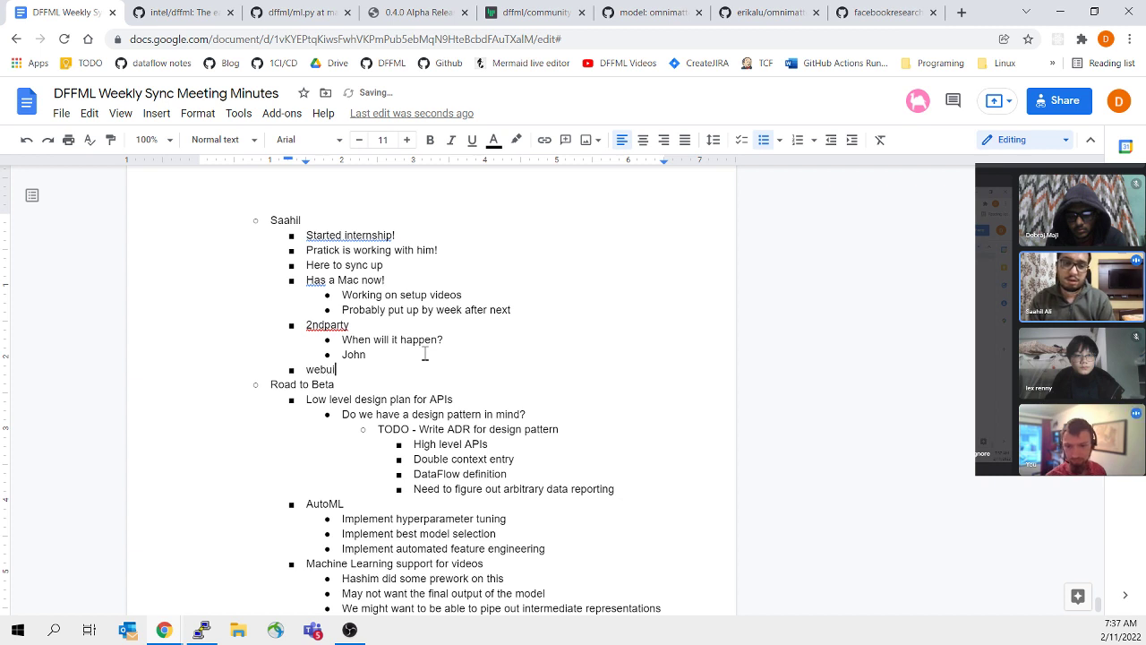
pyautogui.press('Return')
pyautogui.press('Tab')
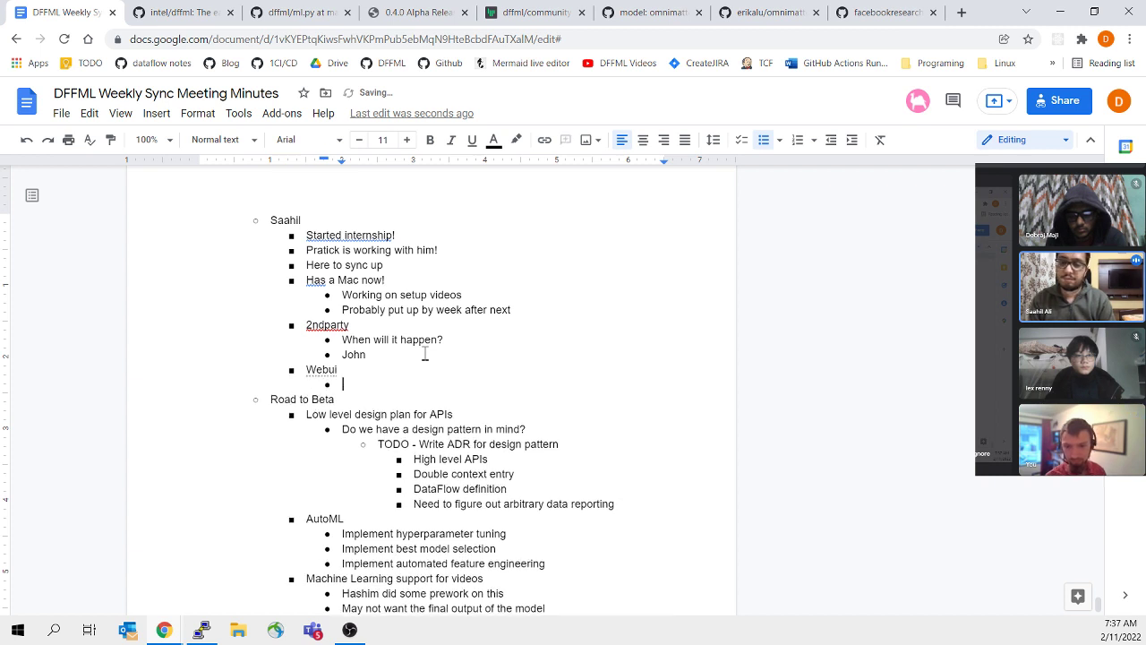
pyautogui.press('Up')
pyautogui.press('Home')
pyautogui.press('Delete')
pyautogui.write('w')
pyautogui.press('Down')
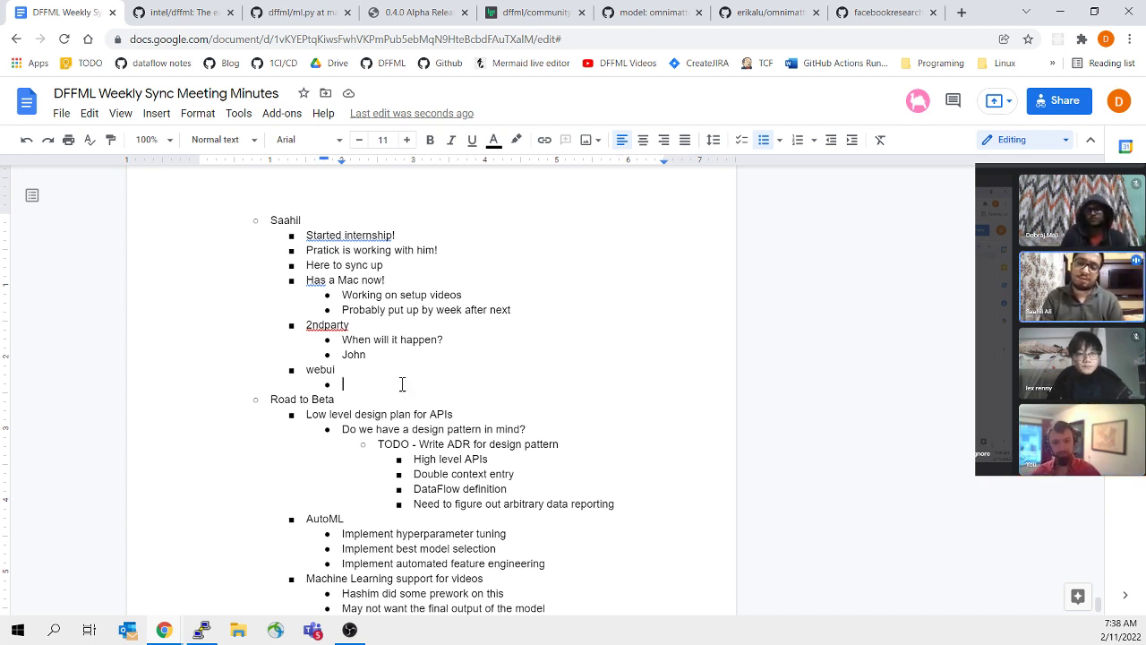
# Step: Fill the empty sub-bullet under webui with "Would be good to do", correcting the misspelled first word
pyautogui.doubleClick(403, 384)
pyautogui.click(383, 386)
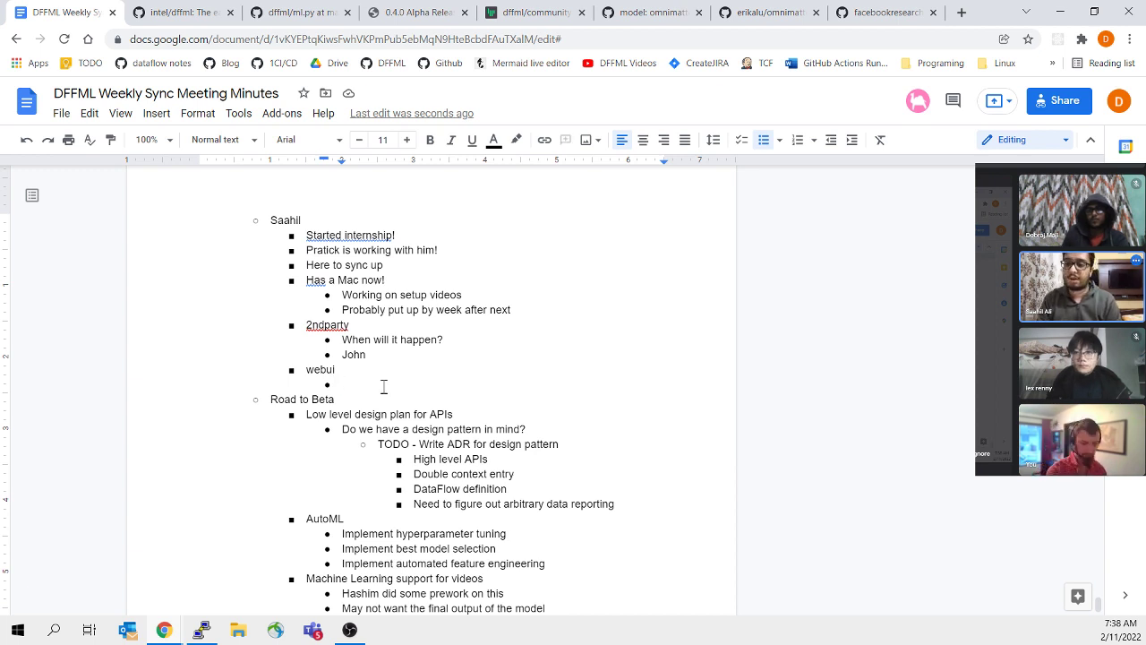
pyautogui.write('Woul dbe good to do')
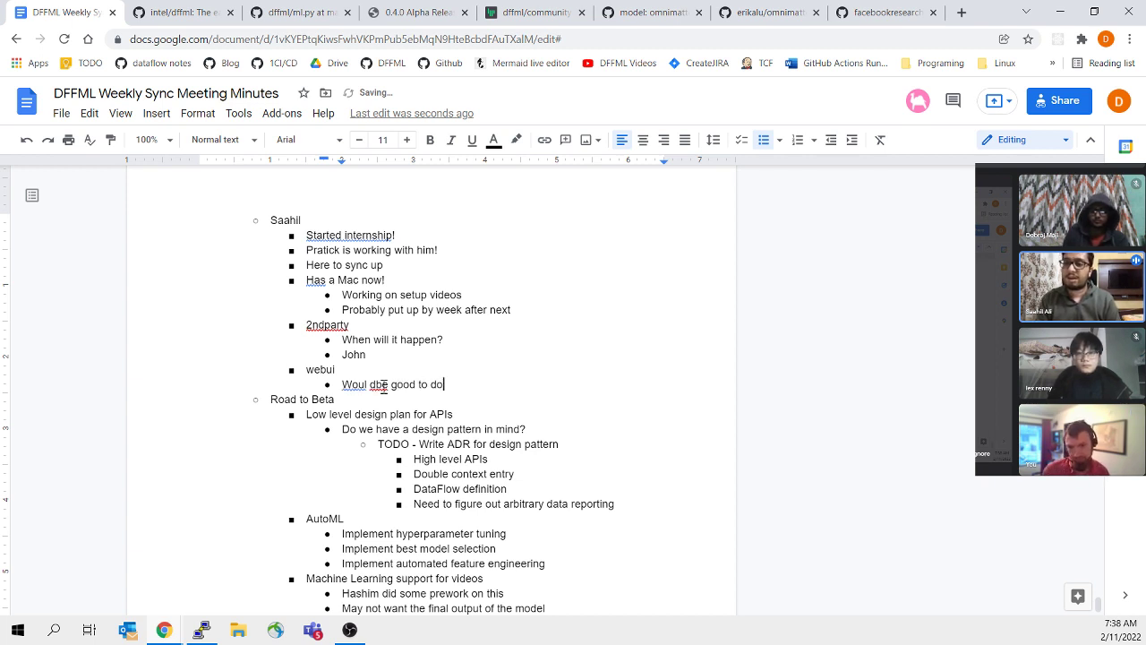
pyautogui.click(383, 385)
pyautogui.press('BackSpace')
pyautogui.press('BackSpace')
pyautogui.write('d')
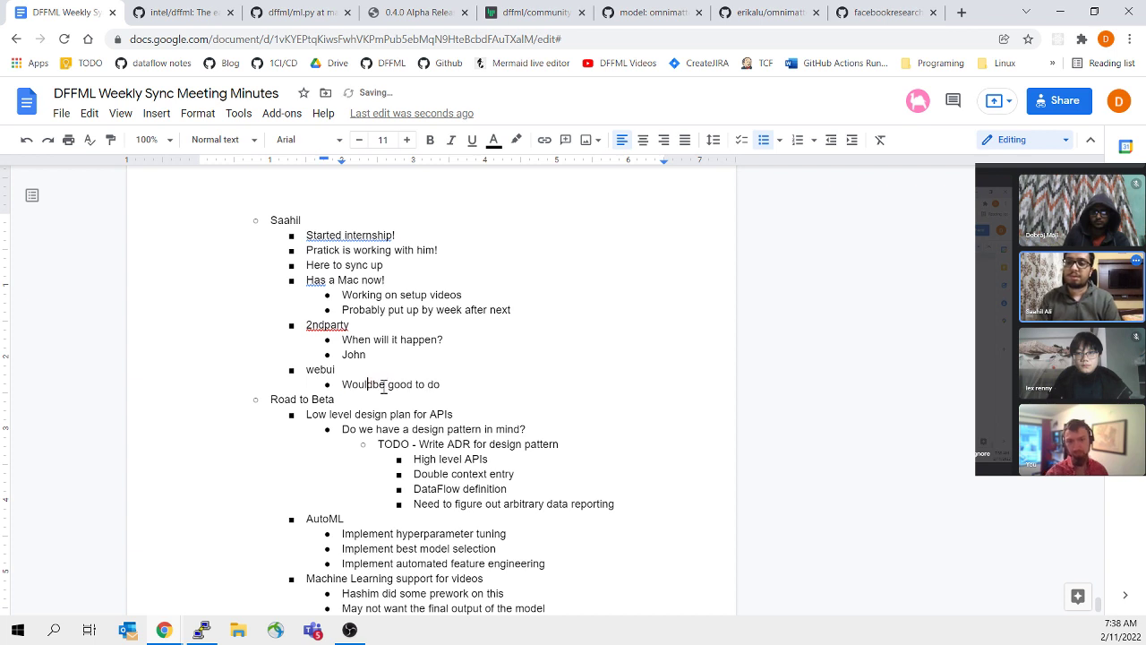
# Step: Extend the webui sub-bullet with "advertise this as a project" and start another sub-bullet below it
pyautogui.press('End')
pyautogui.write('adver')
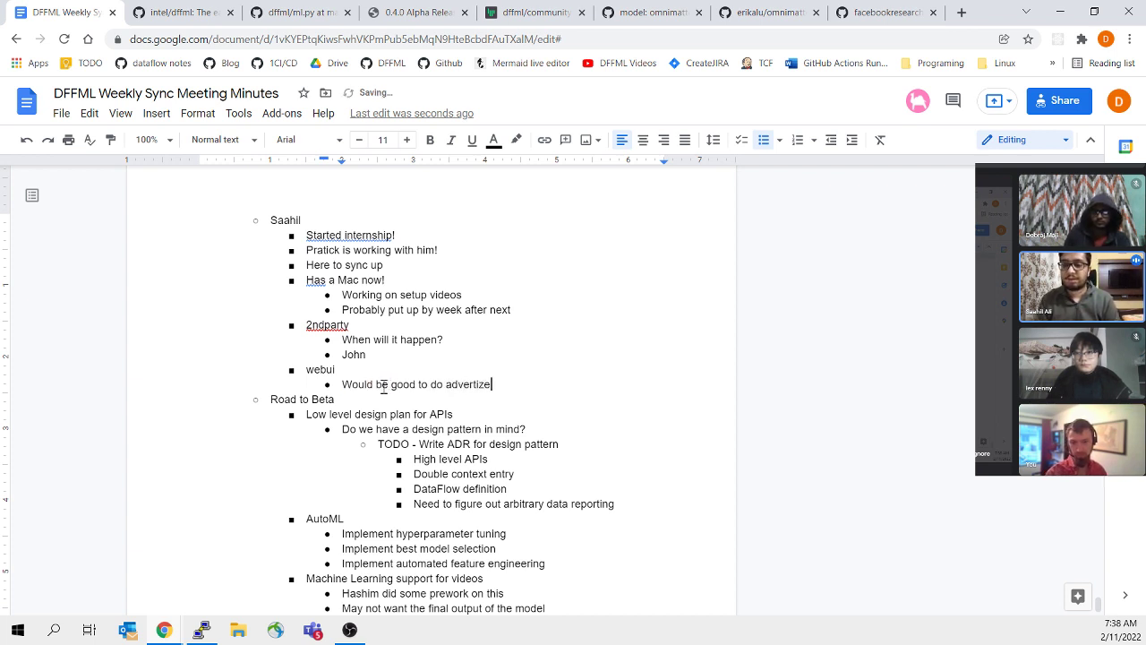
pyautogui.write('tise th')
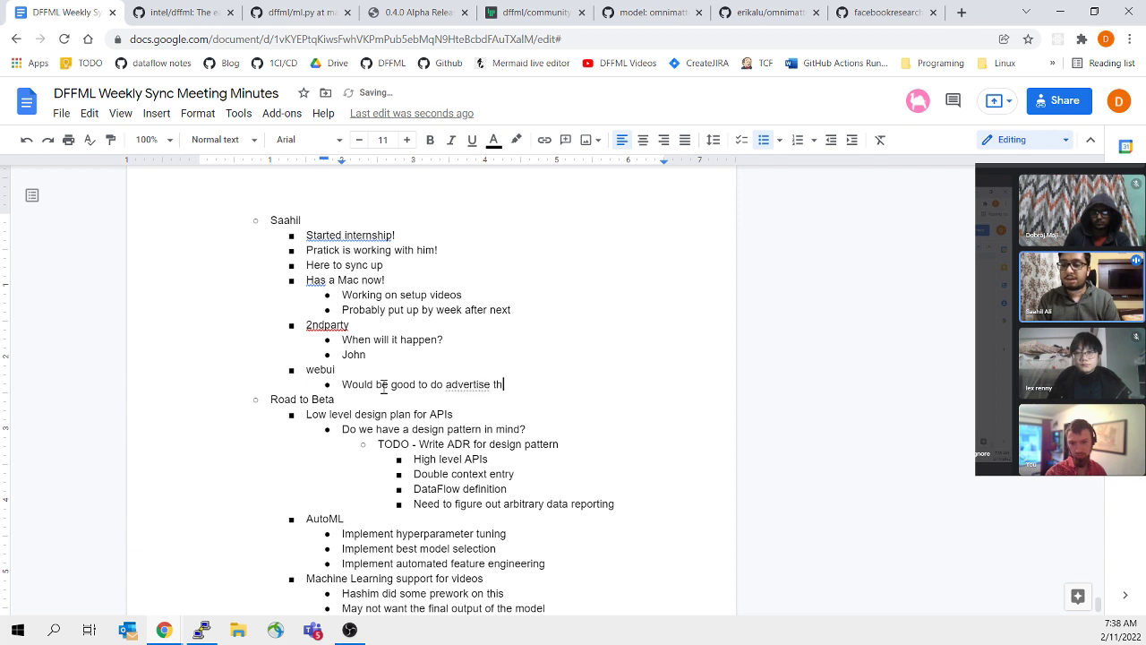
pyautogui.write('is as wa project')
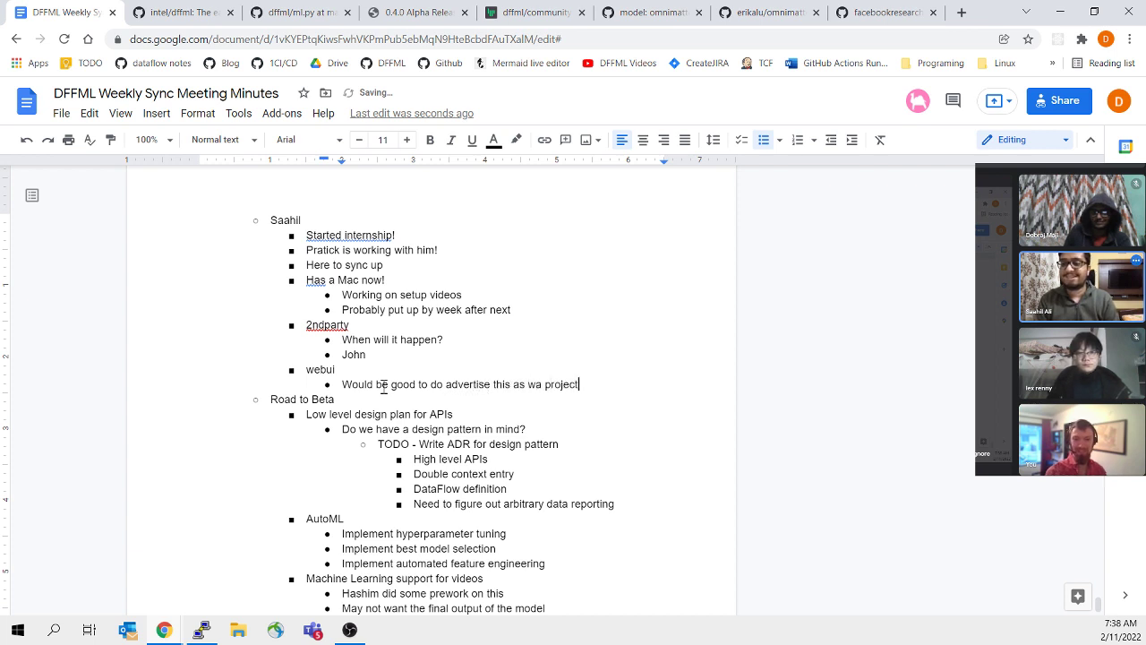
pyautogui.hotkey('ctrl', 'Left')
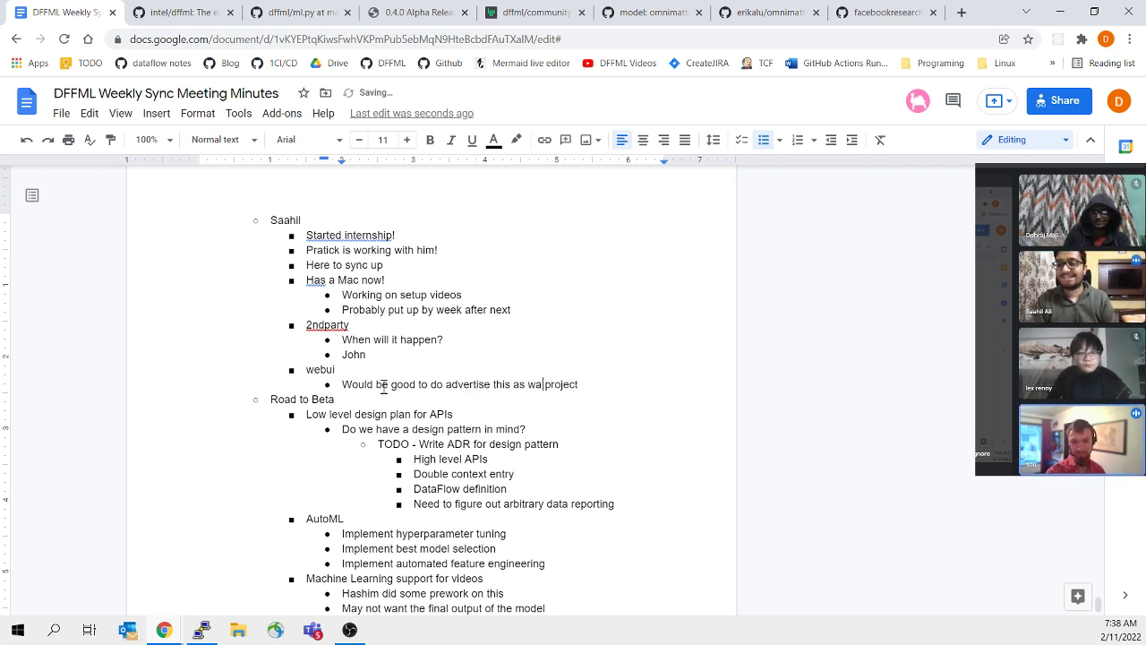
pyautogui.press('BackSpace')
pyautogui.press('BackSpace')
pyautogui.press('BackSpace')
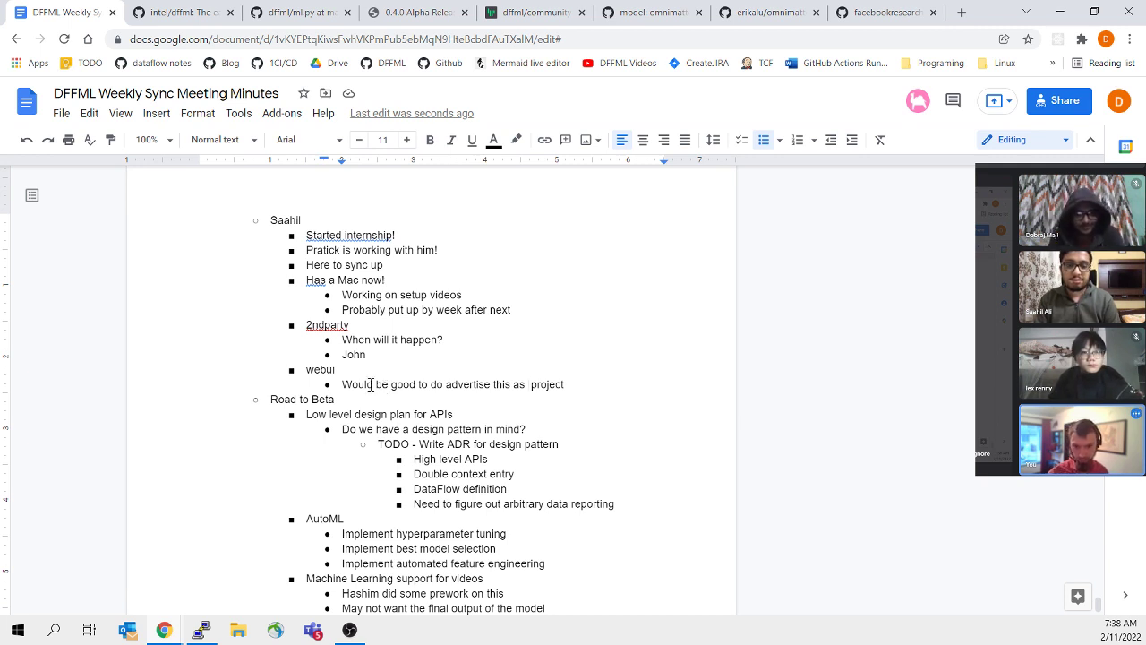
pyautogui.write('a')
pyautogui.click(575, 392)
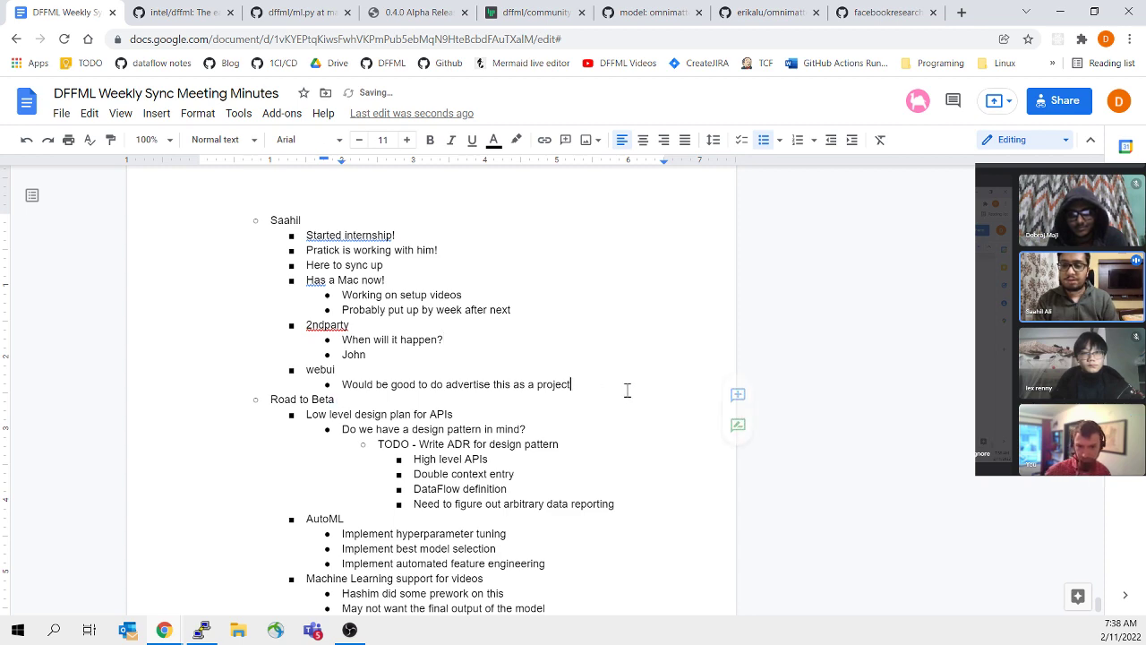
pyautogui.scroll(-2, 627, 390)
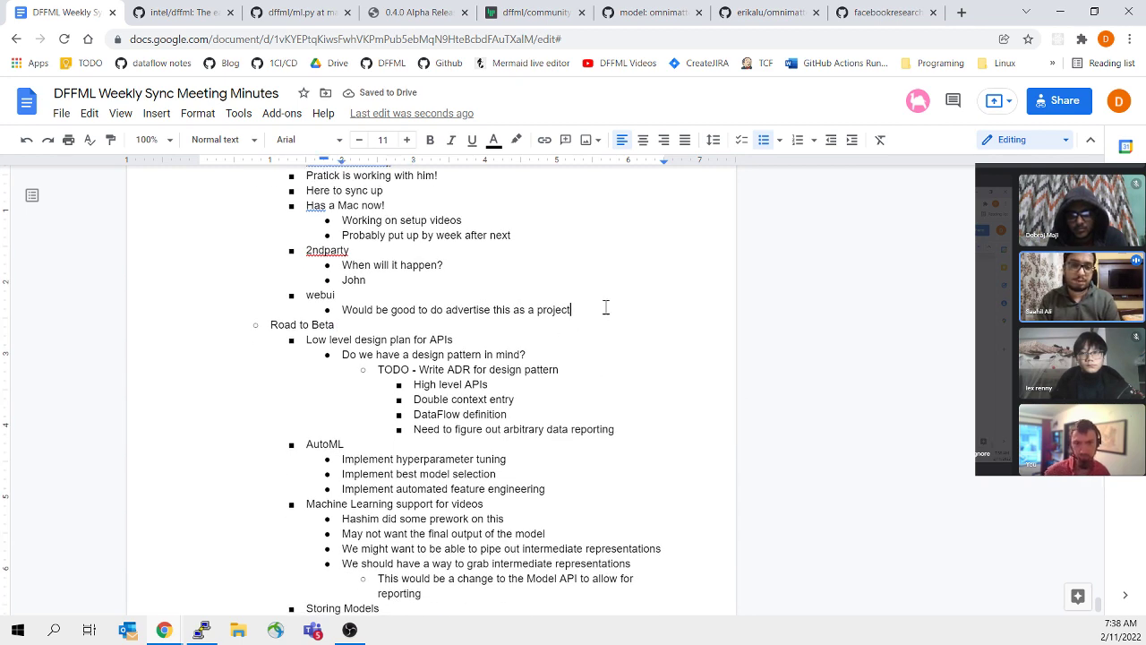
pyautogui.press('Return')
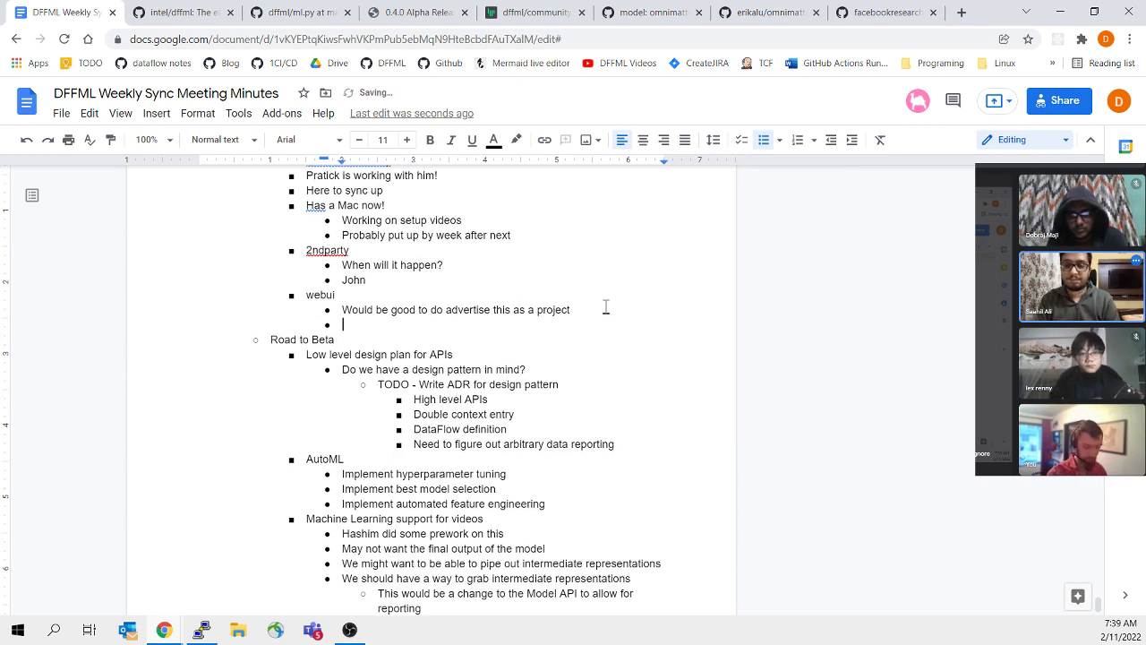
# Step: Fill the empty sub-bullet under webui with two contributors' first names joined by "and", followed by "know javascript"
pyautogui.write('Sa')
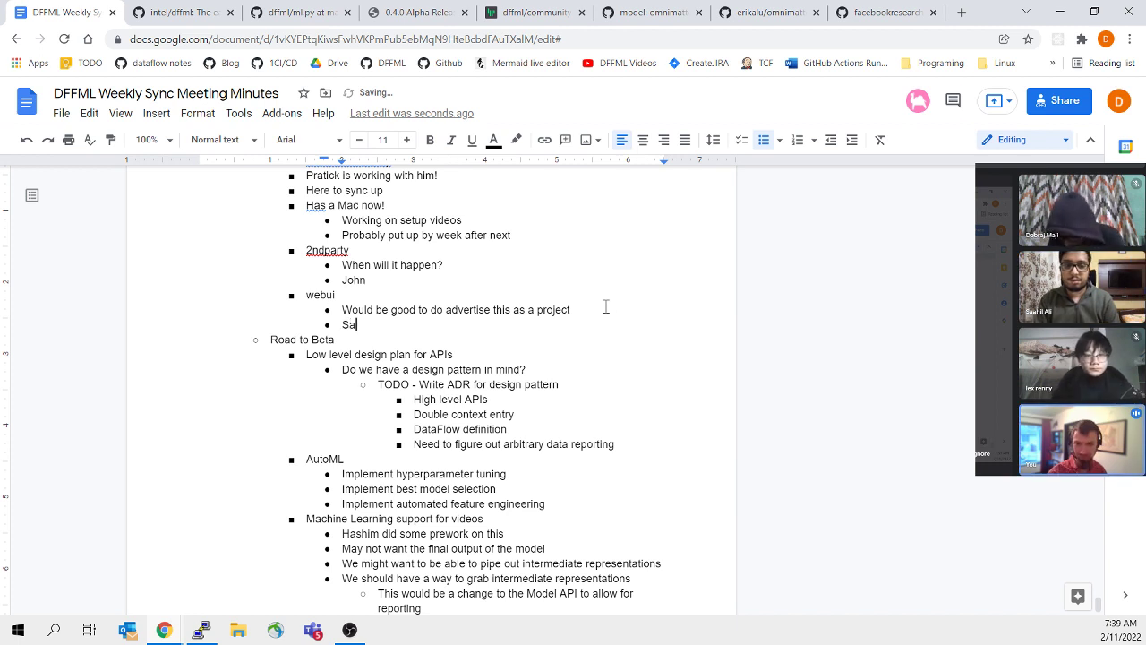
pyautogui.write('ksham and Yash')
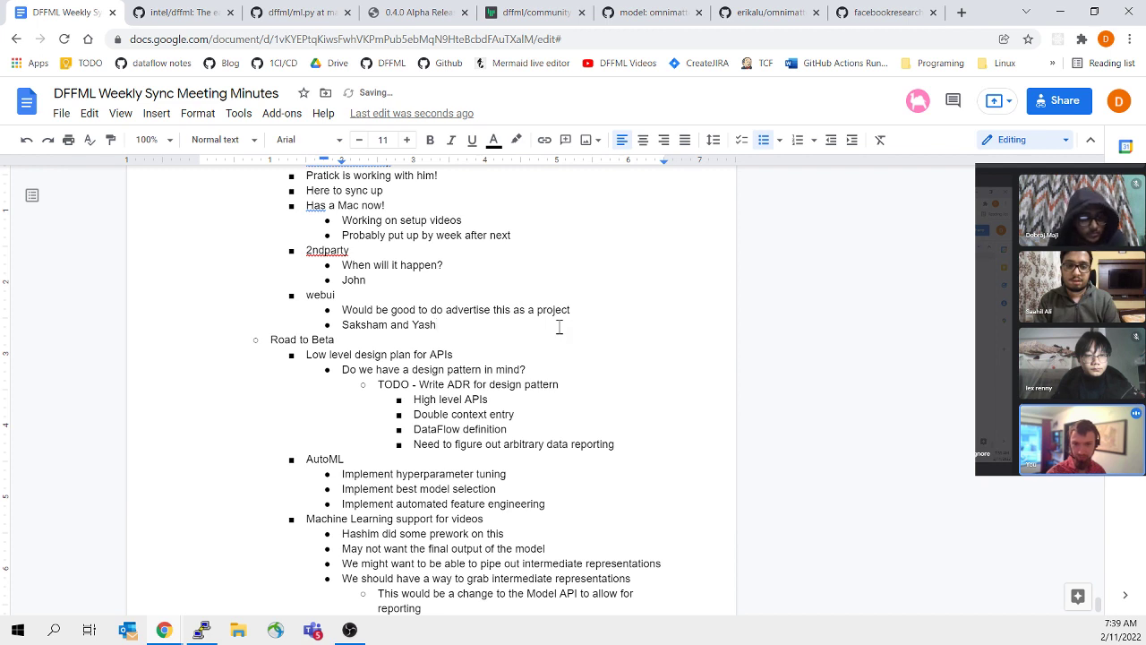
pyautogui.write(' know ')
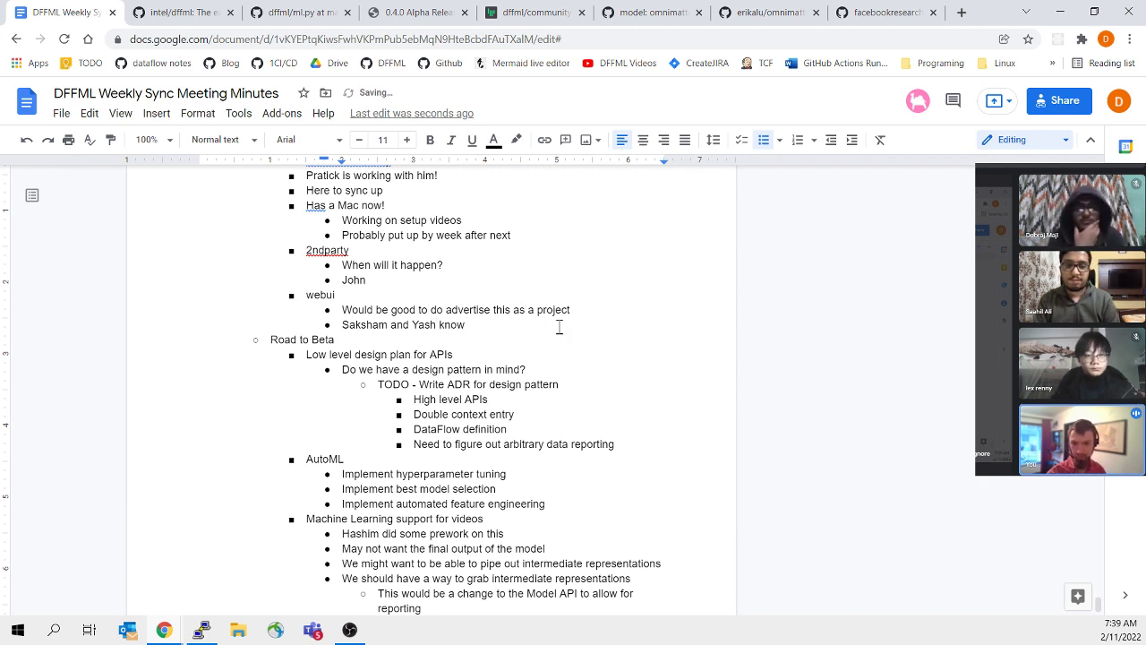
pyautogui.write('javasc')
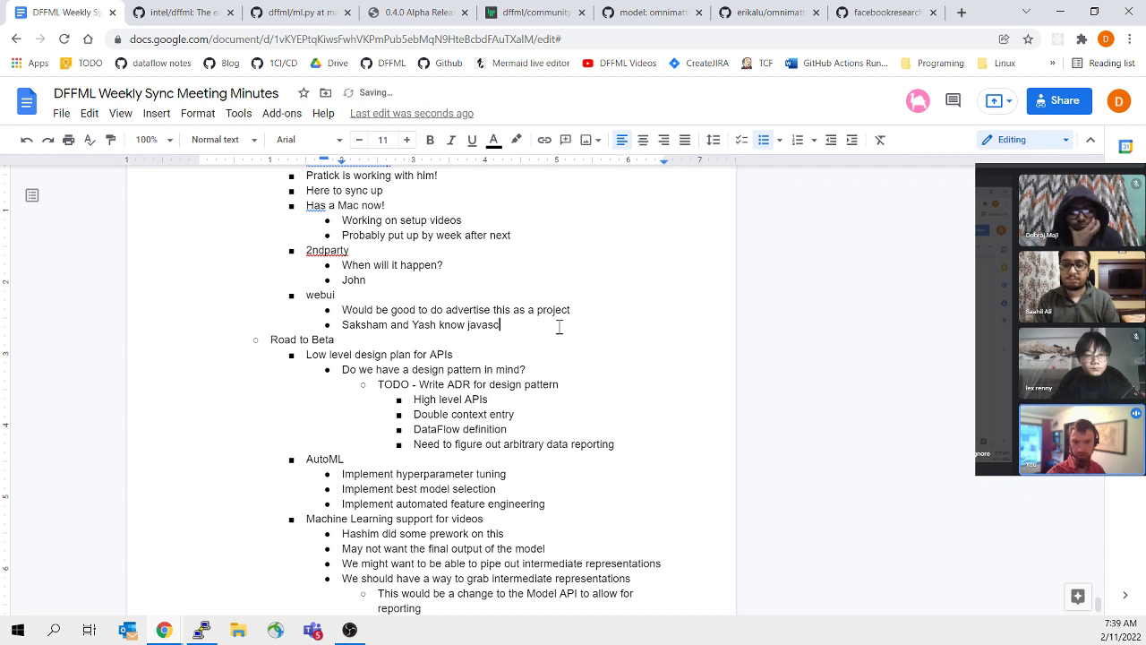
pyautogui.write('ript')
# Step: Correct the capitalization of the last word in the second webui sub-bullet to "JavaScript"
pyautogui.press('Delete')
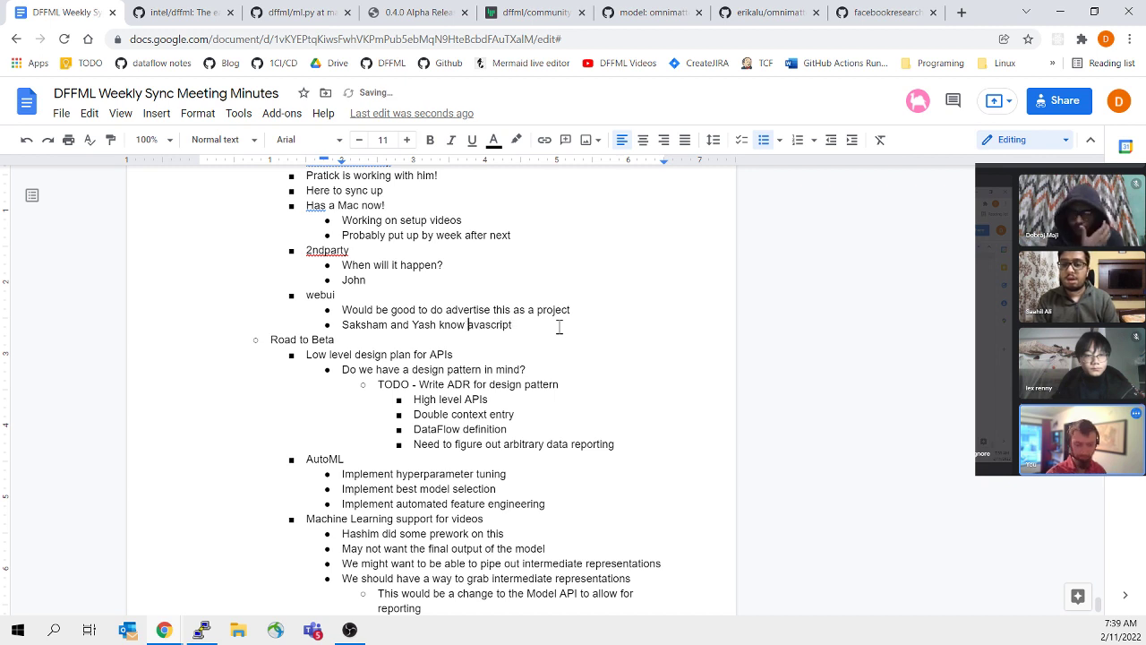
pyautogui.write('J')
pyautogui.press('Right')
pyautogui.press('Right')
pyautogui.press('Right')
pyautogui.press('Right')
pyautogui.press('BackSpace')
pyautogui.write('S')
# Step: Add a bullet reading "Builtree" after the webui notes, with an empty sub-bullet beneath it
pyautogui.press('Return')
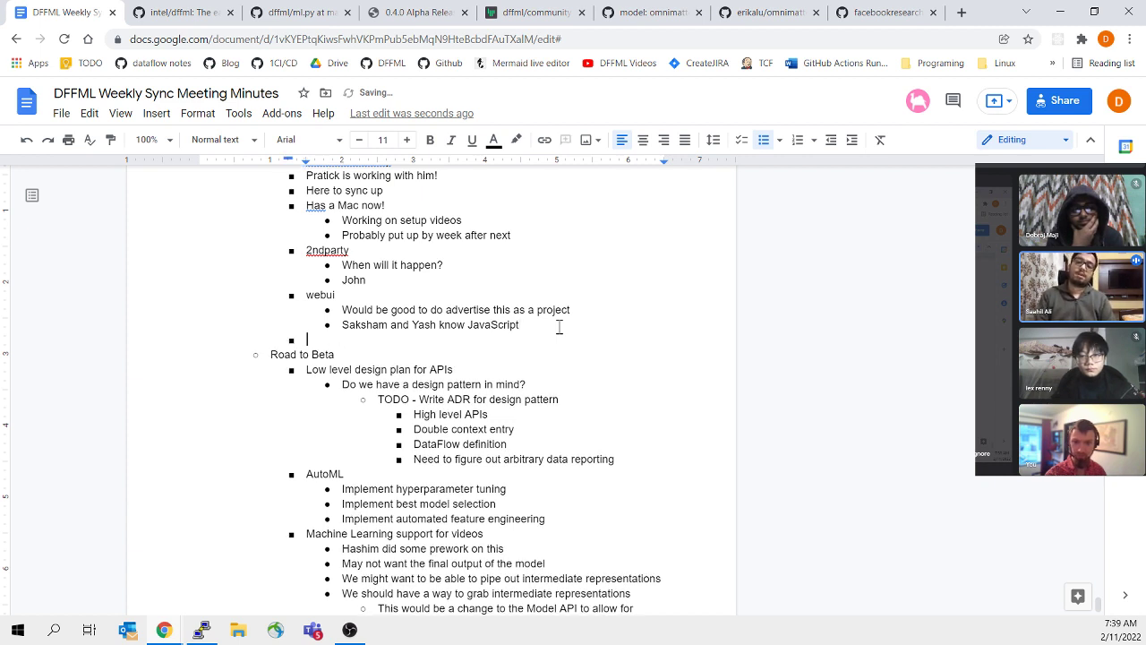
pyautogui.write('b')
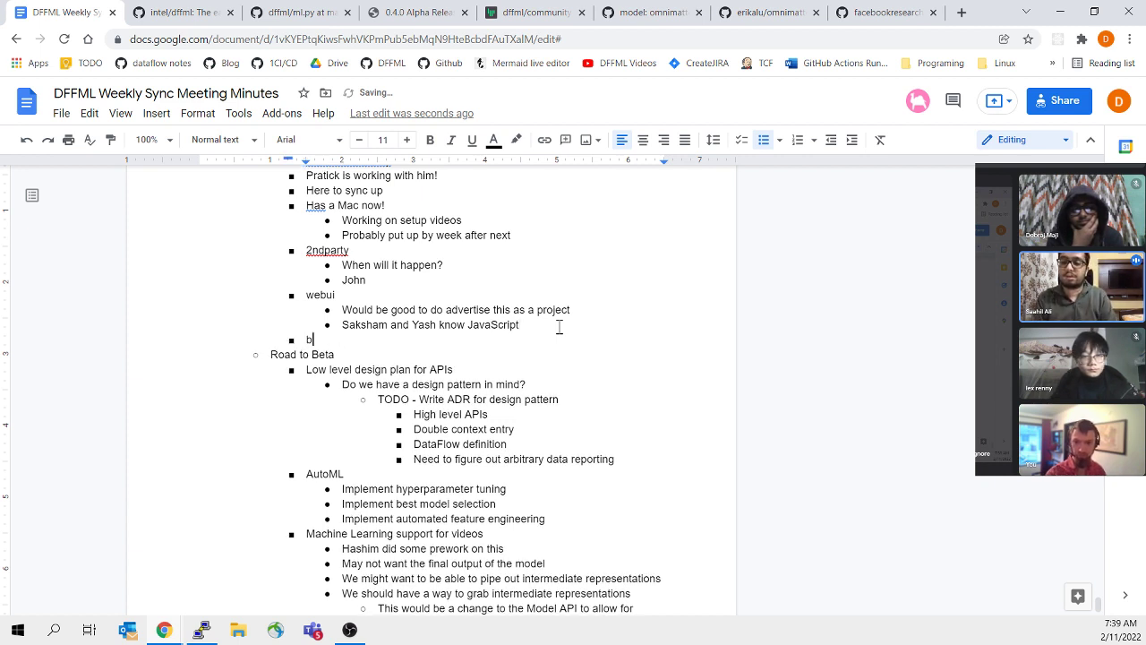
pyautogui.write('uiltree')
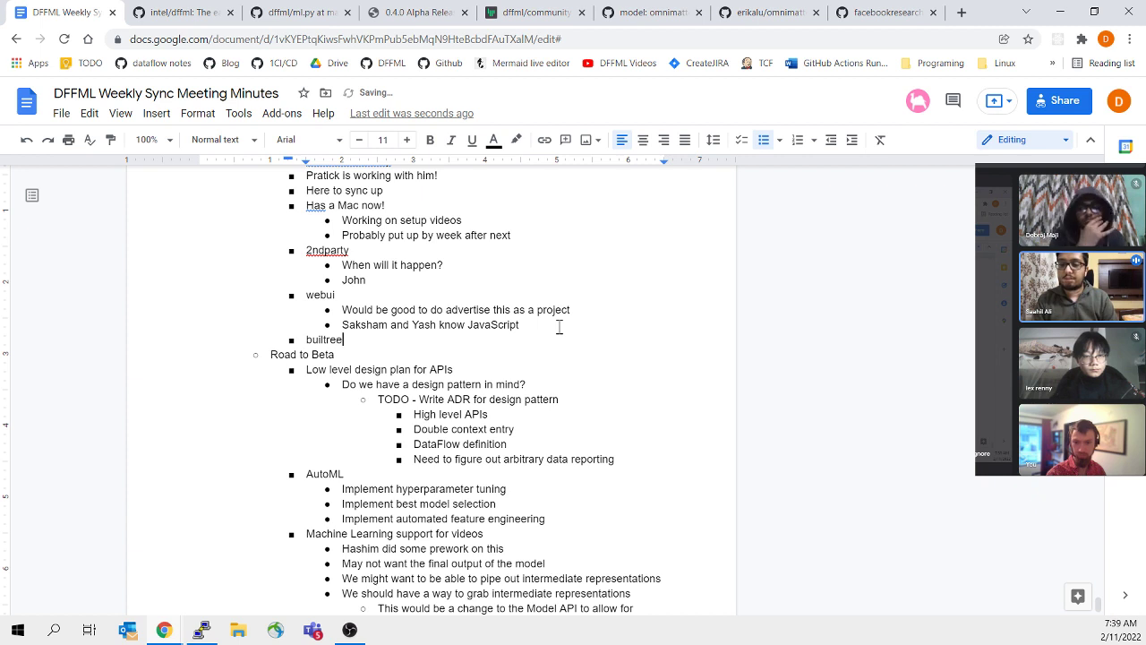
pyautogui.press('Return')
pyautogui.press('Tab')
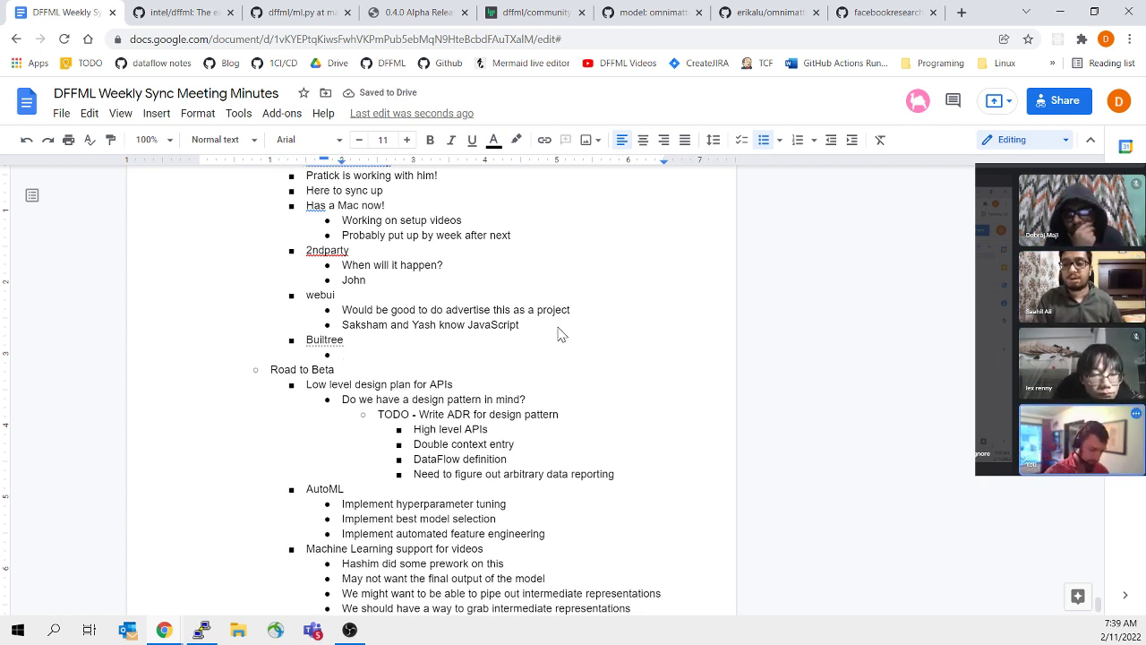
# Step: Open the Builtree organization page at github.com/builtree in a new browser tab
pyautogui.hotkey('ctrl', 't')
pyautogui.write('github.com/')
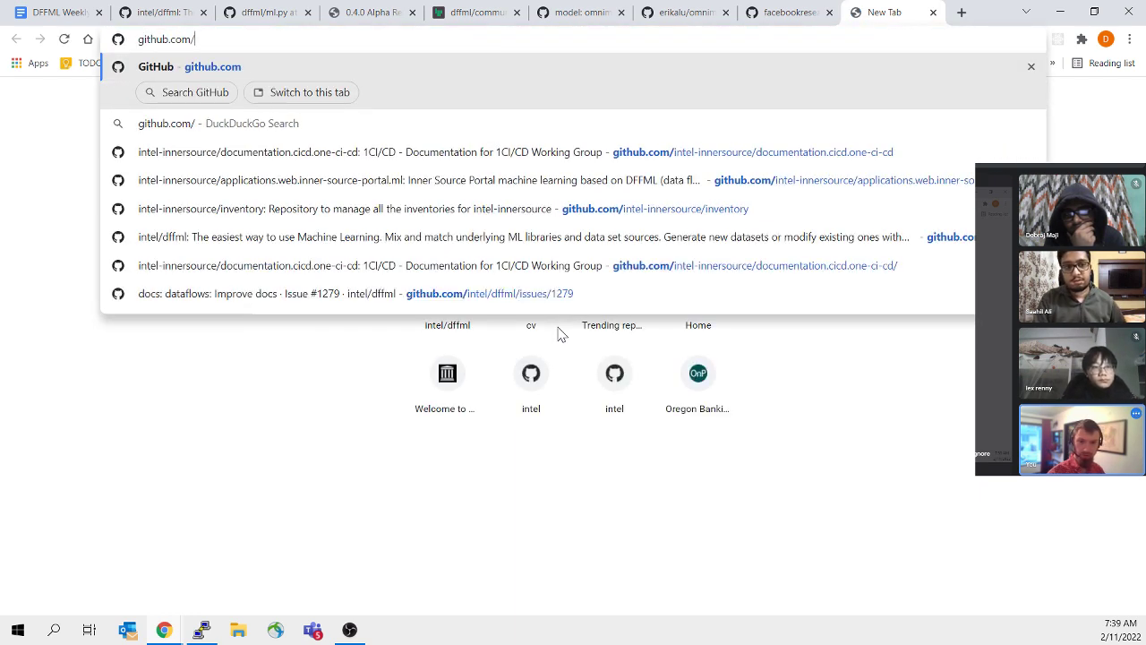
pyautogui.write('buil')
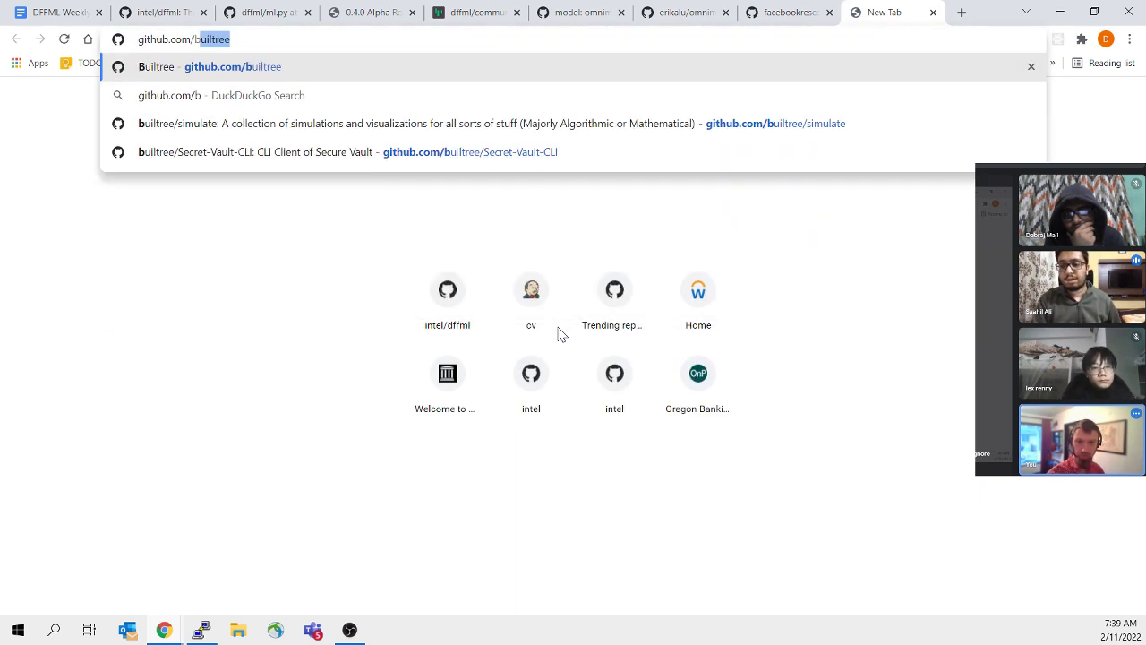
pyautogui.press('Return')
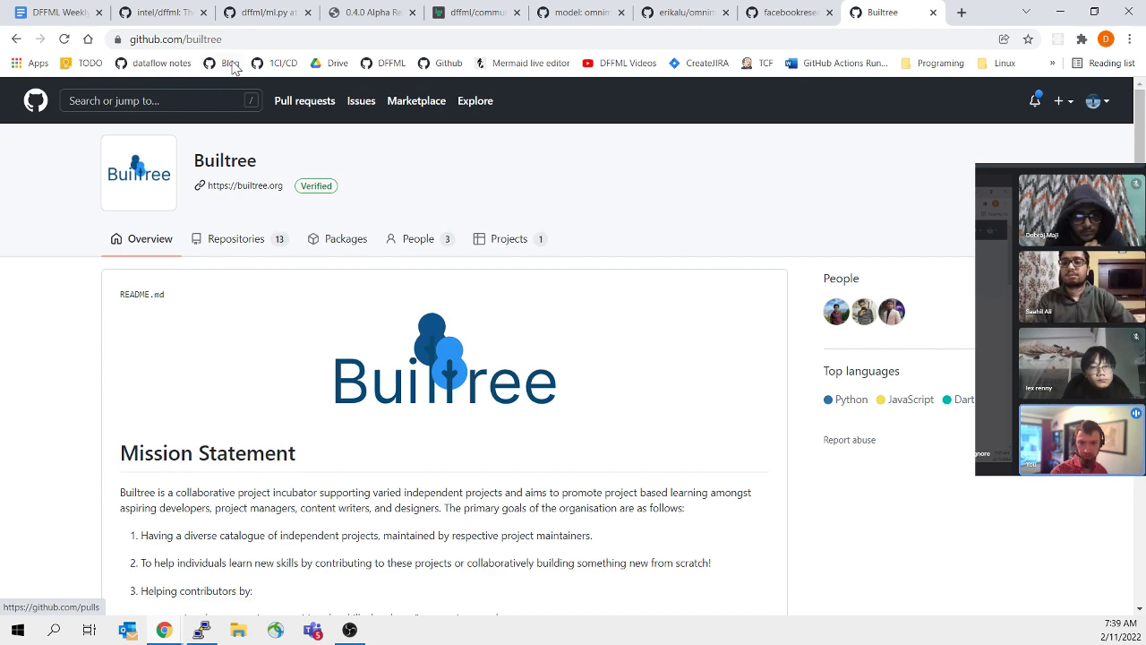
# Step: Copy the Builtree page's web address into the sub-bullet under Builtree in the minutes and start another sub-bullet
pyautogui.click(560, 40)
pyautogui.hotkey('ctrl', 'c')
pyautogui.click(262, 12)
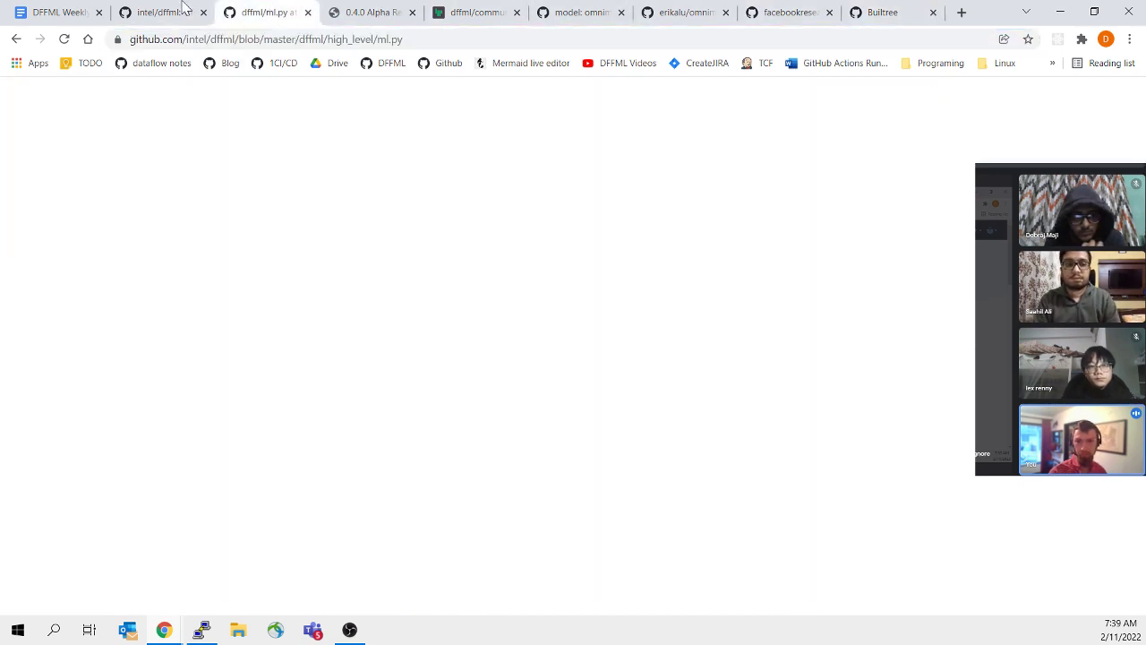
pyautogui.click(188, 11)
pyautogui.click(54, 12)
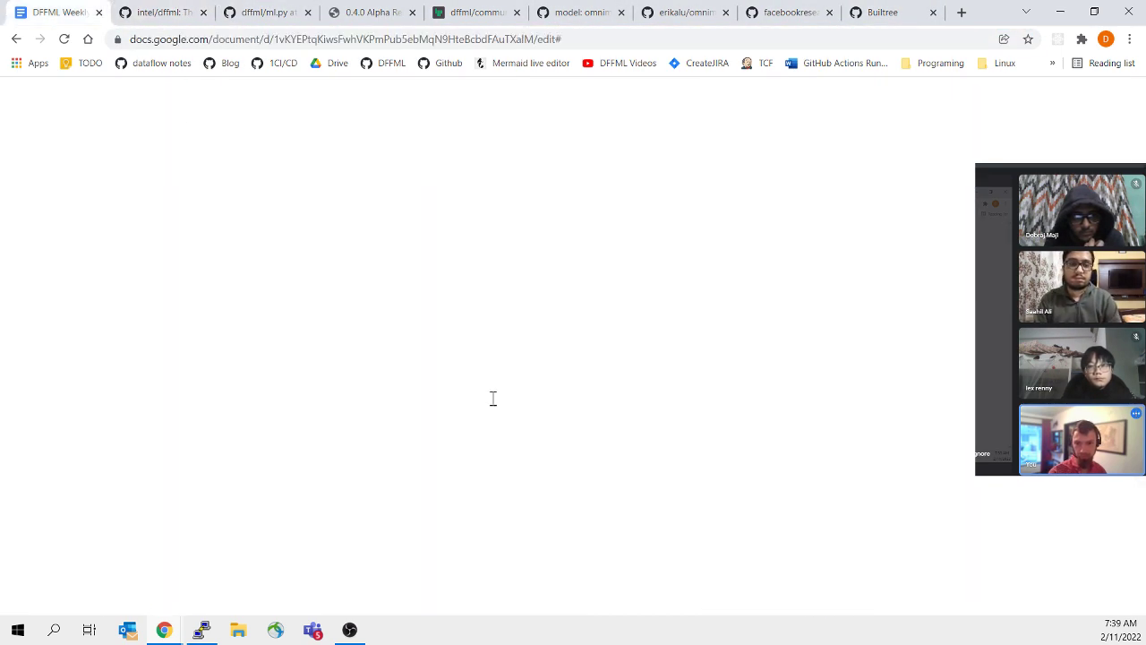
pyautogui.click(361, 354)
pyautogui.hotkey('ctrl', 'v')
pyautogui.press('Return')
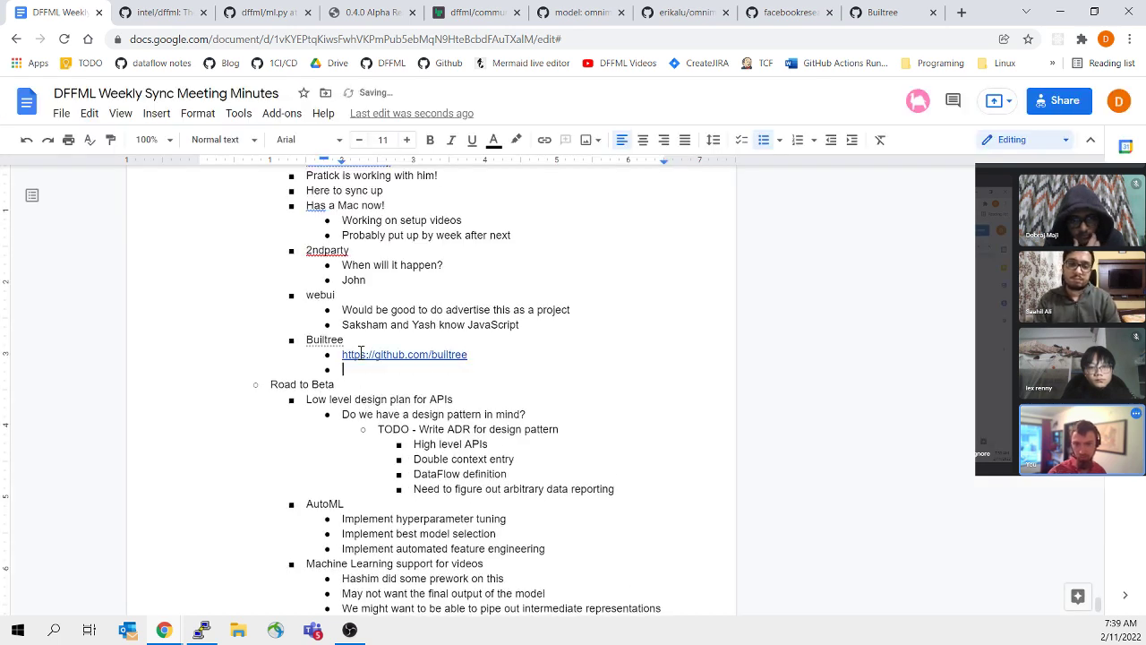
# Step: Examine the mission statement and goals in the README on Builtree's GitHub page
pyautogui.click(907, 9)
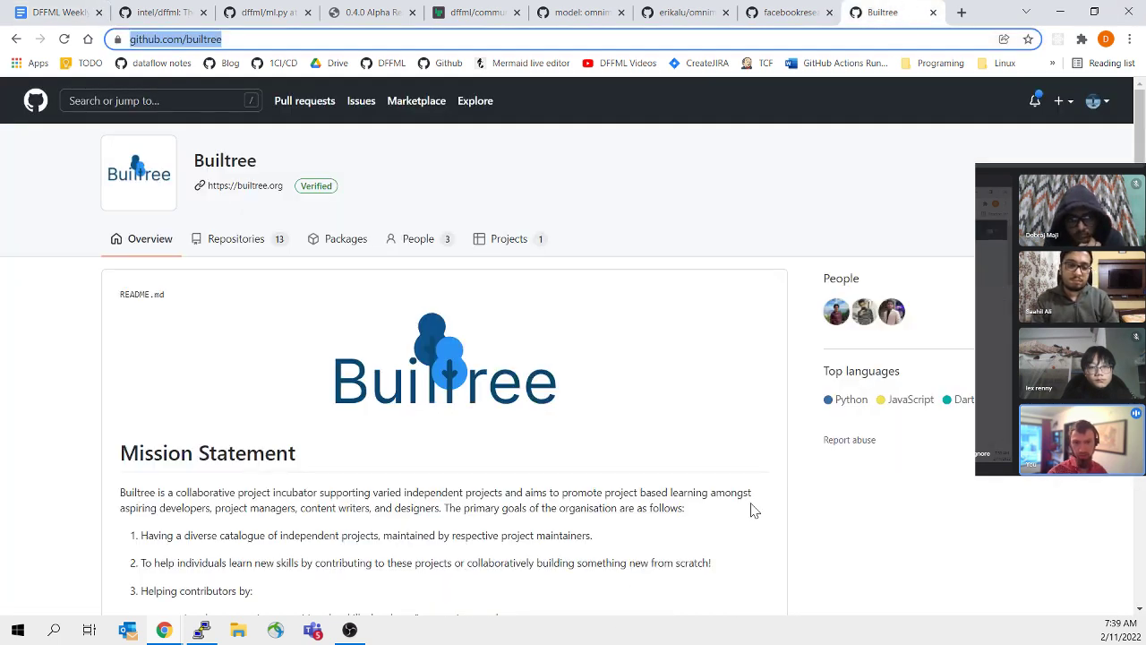
pyautogui.scroll(-3, 209, 317)
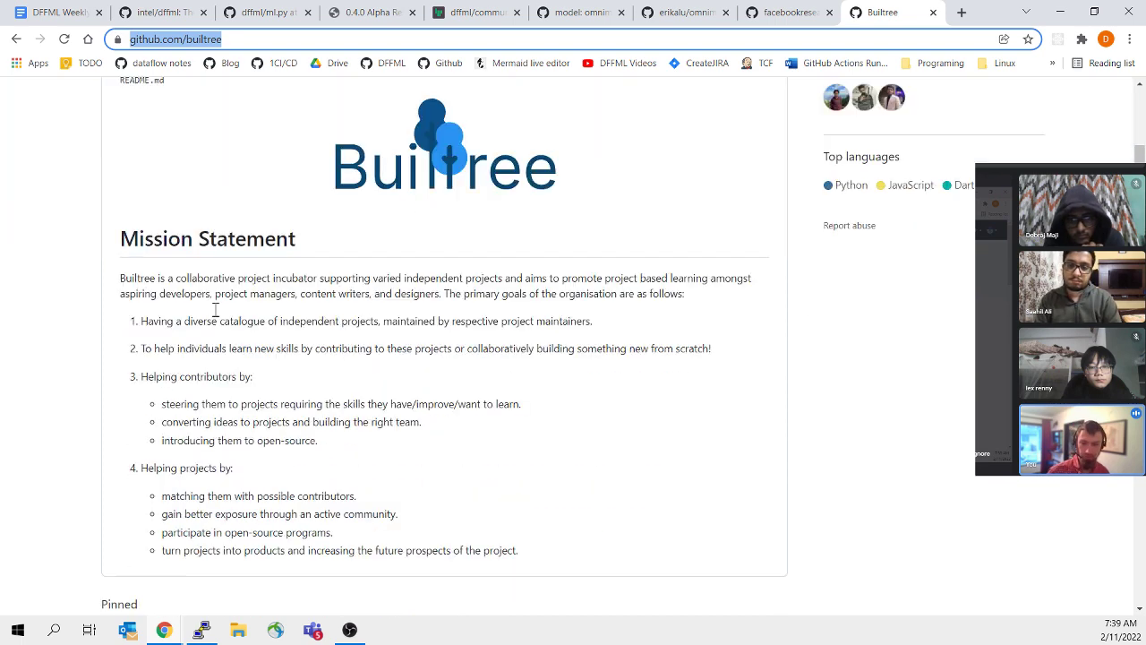
pyautogui.click(353, 302)
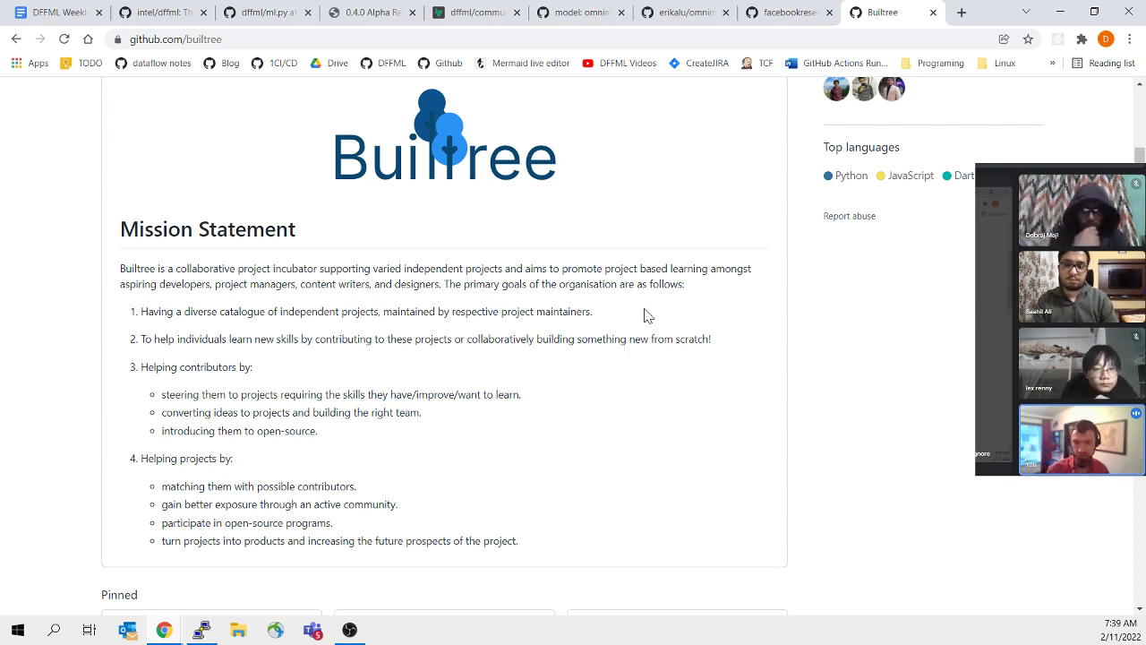
pyautogui.moveTo(642, 331); pyautogui.dragTo(586, 267)
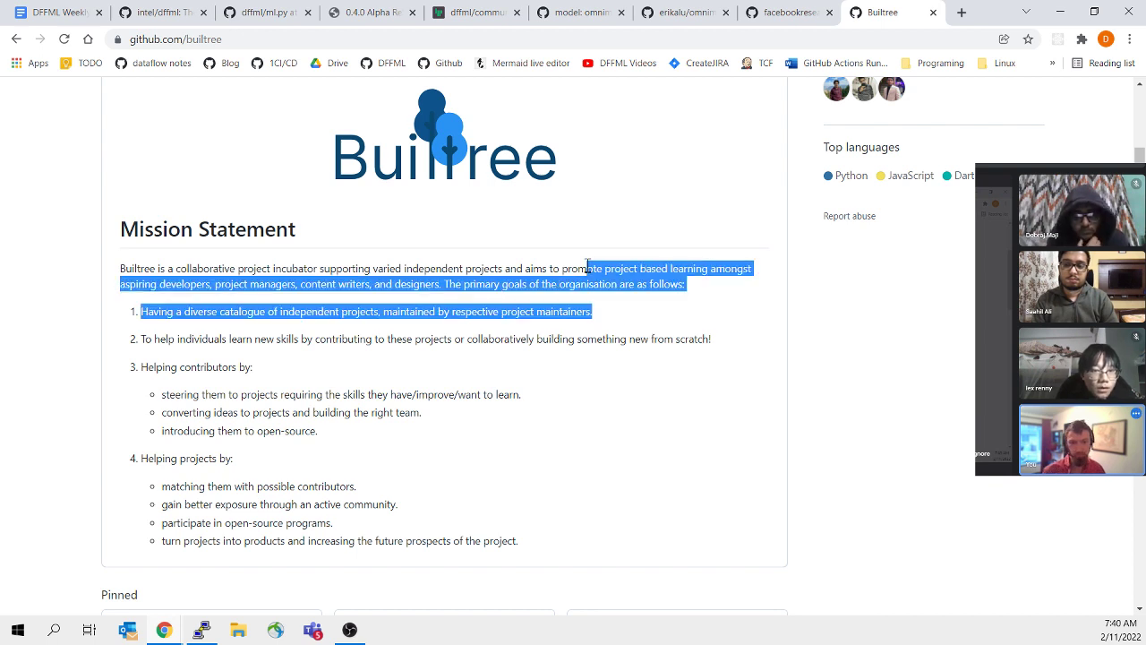
pyautogui.click(587, 267)
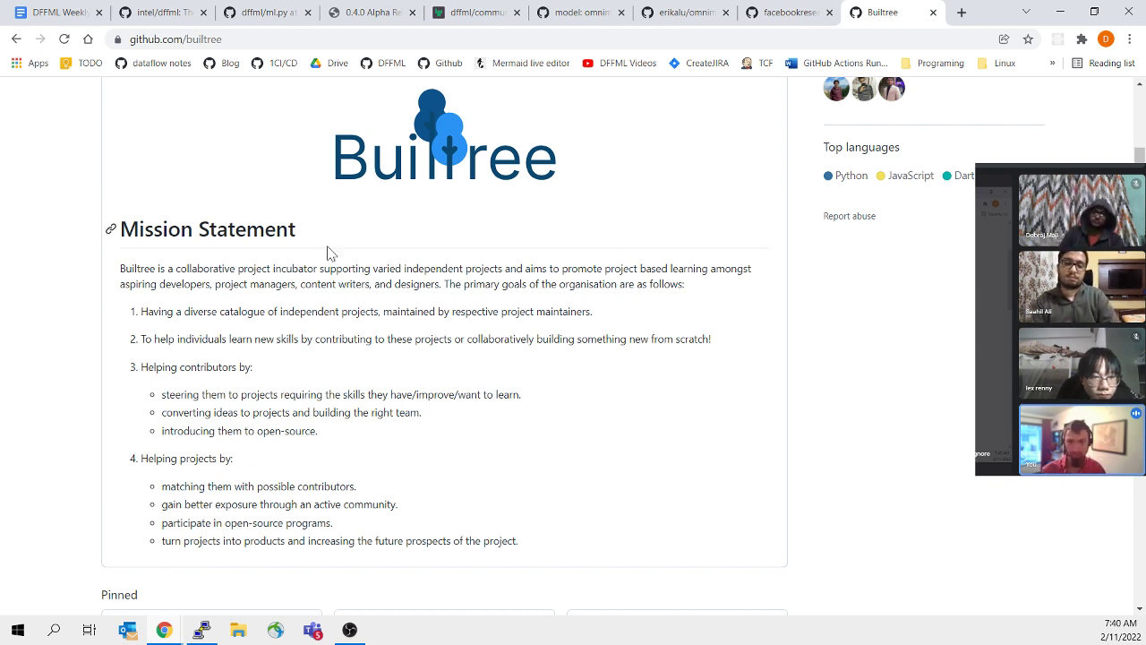
pyautogui.moveTo(553, 530); pyautogui.dragTo(588, 466)
pyautogui.click(592, 465)
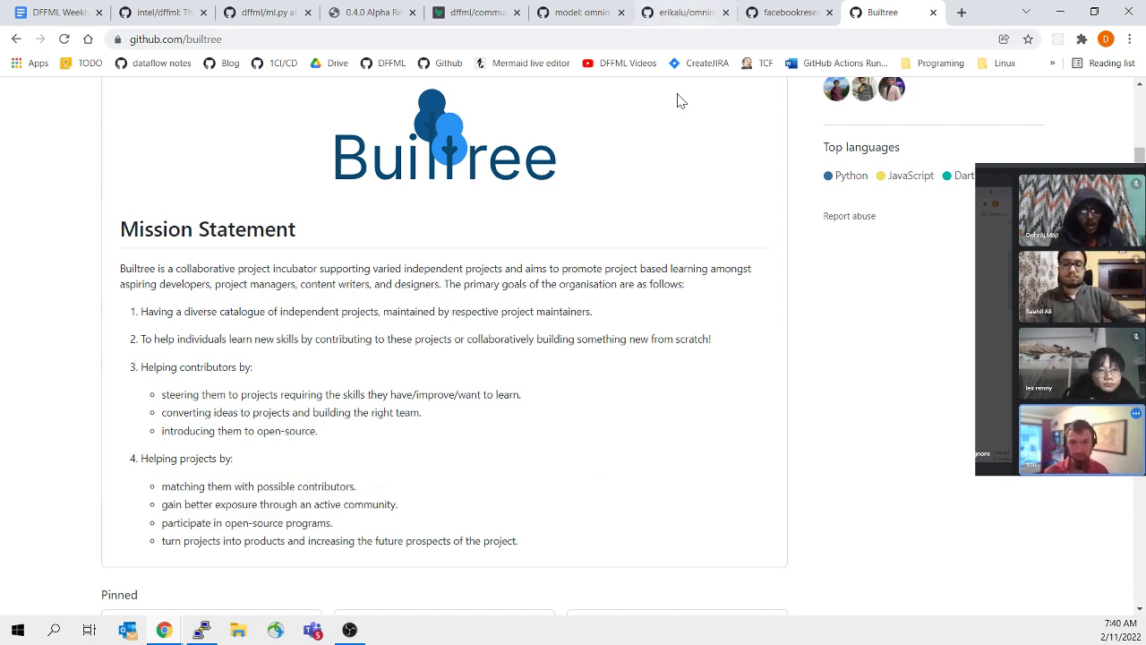
pyautogui.scroll(2, 686, 212)
pyautogui.scroll(1, 686, 212)
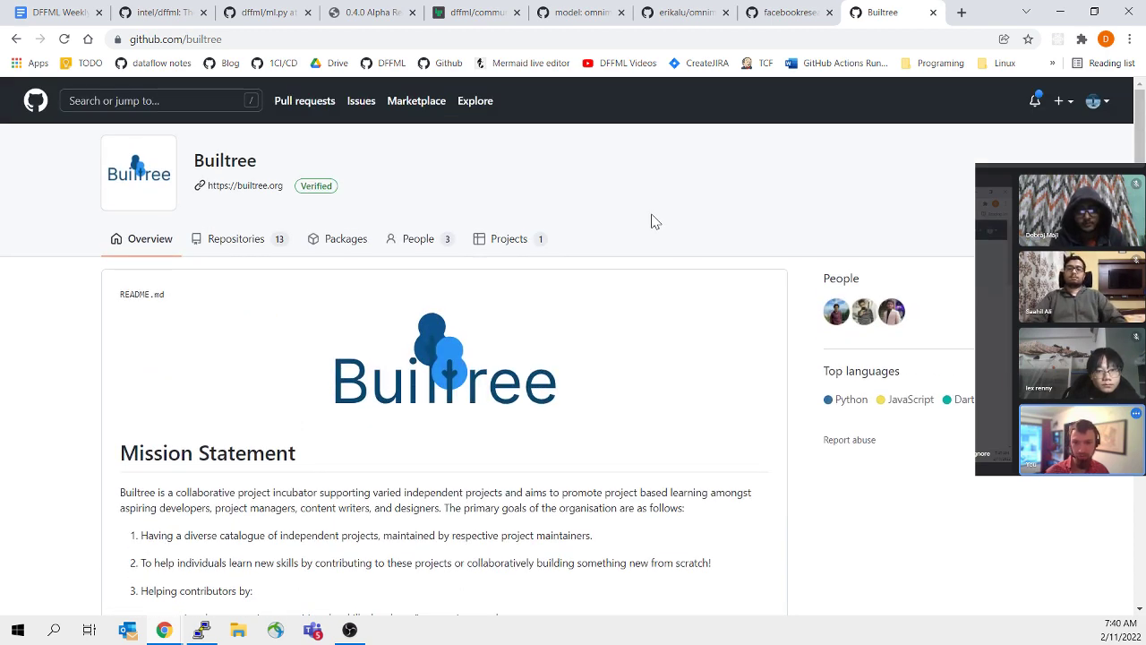
pyautogui.scroll(-3, 655, 220)
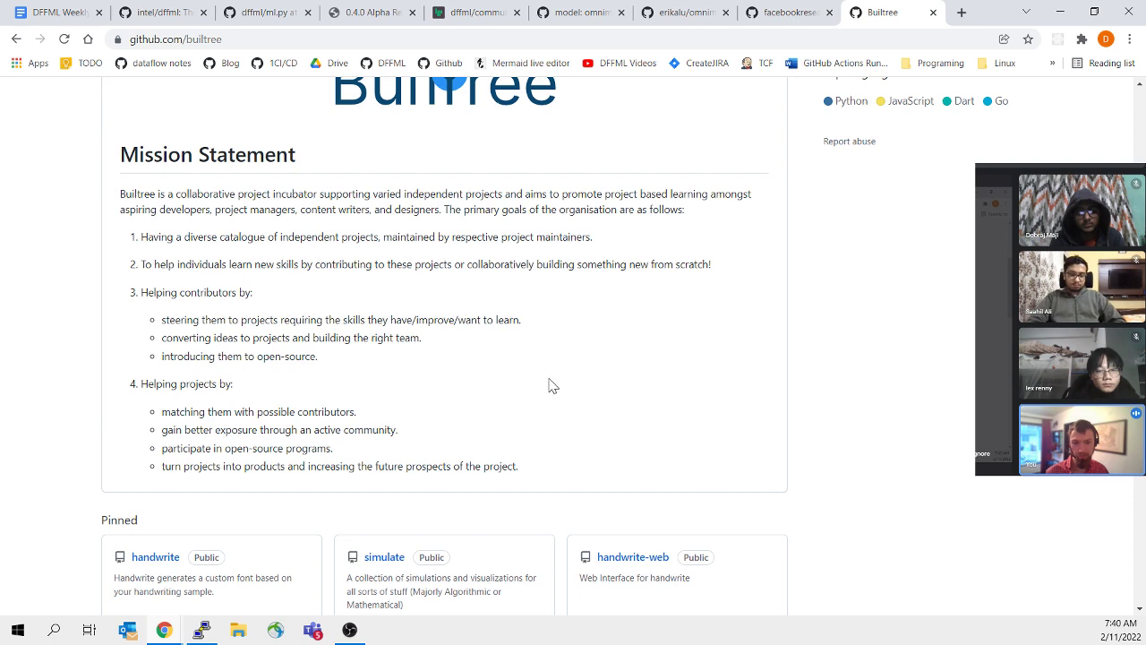
pyautogui.scroll(5, 553, 384)
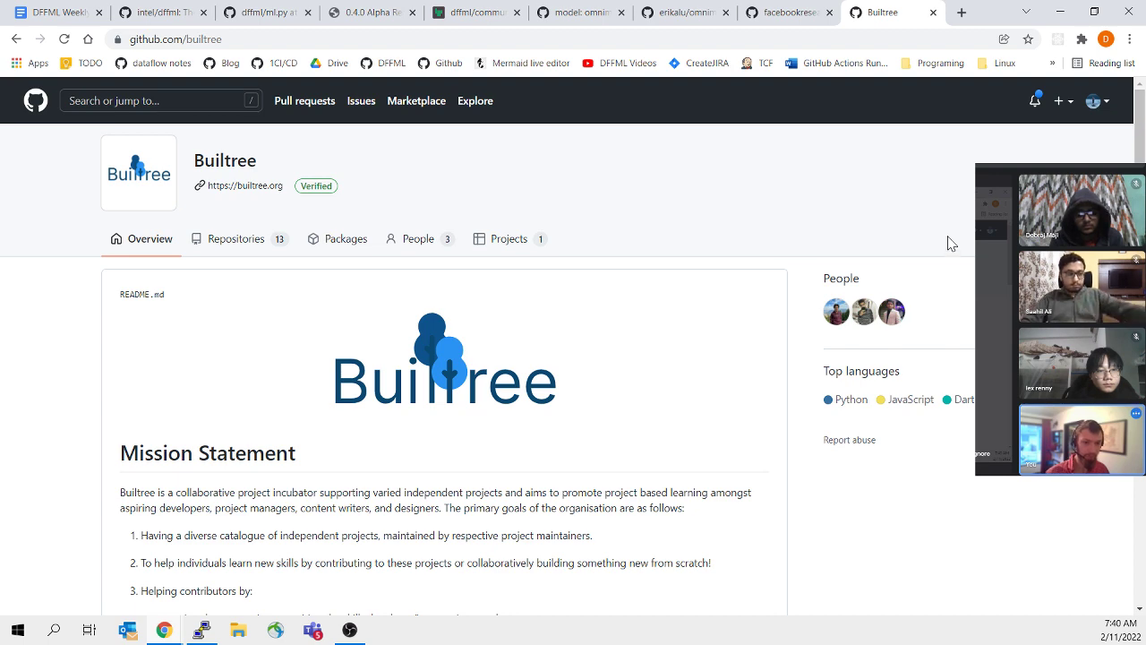
# Step: Examine the intel/dffml repository page, reading its README from the mission statement to the documentation and help sections
pyautogui.click(175, 10)
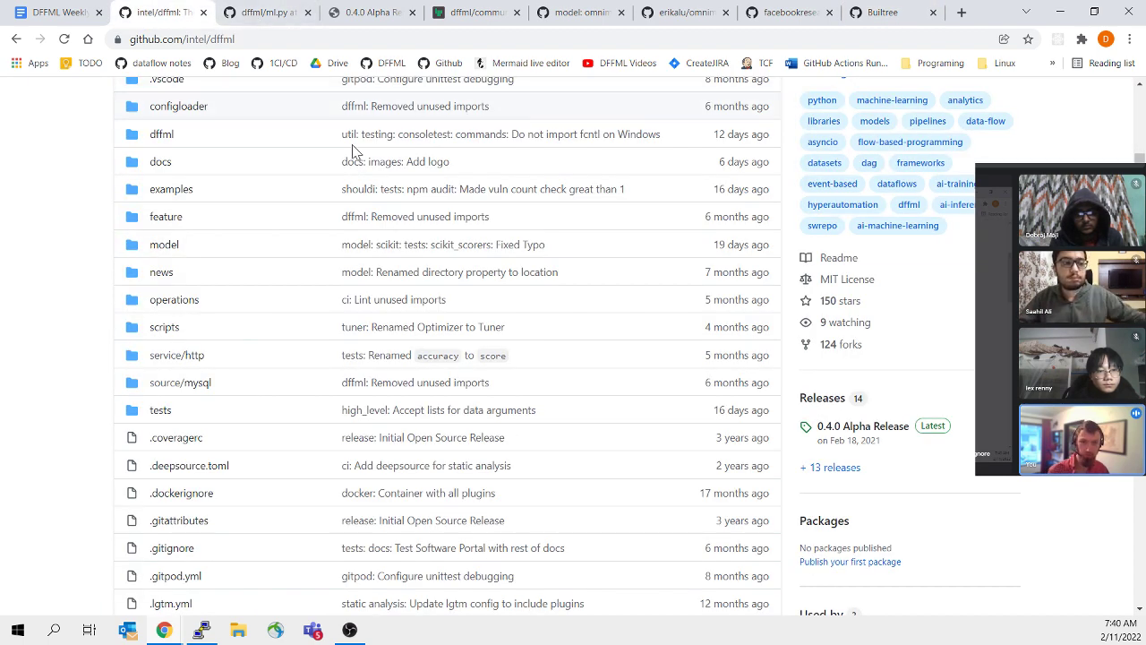
pyautogui.scroll(4, 435, 264)
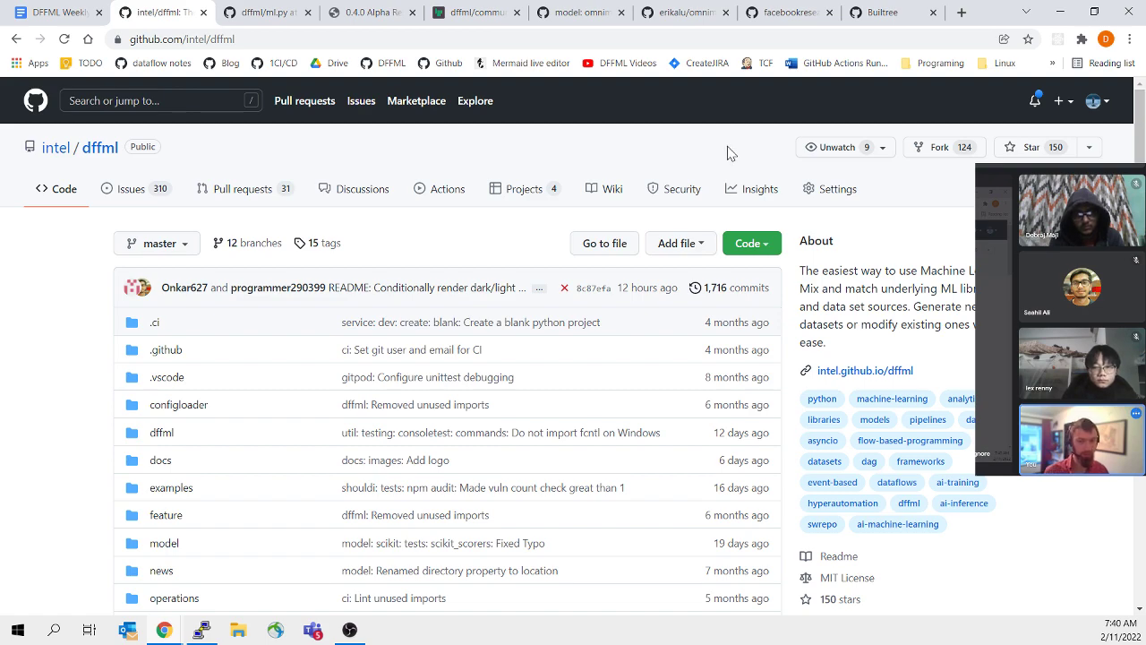
pyautogui.scroll(-8, 520, 400)
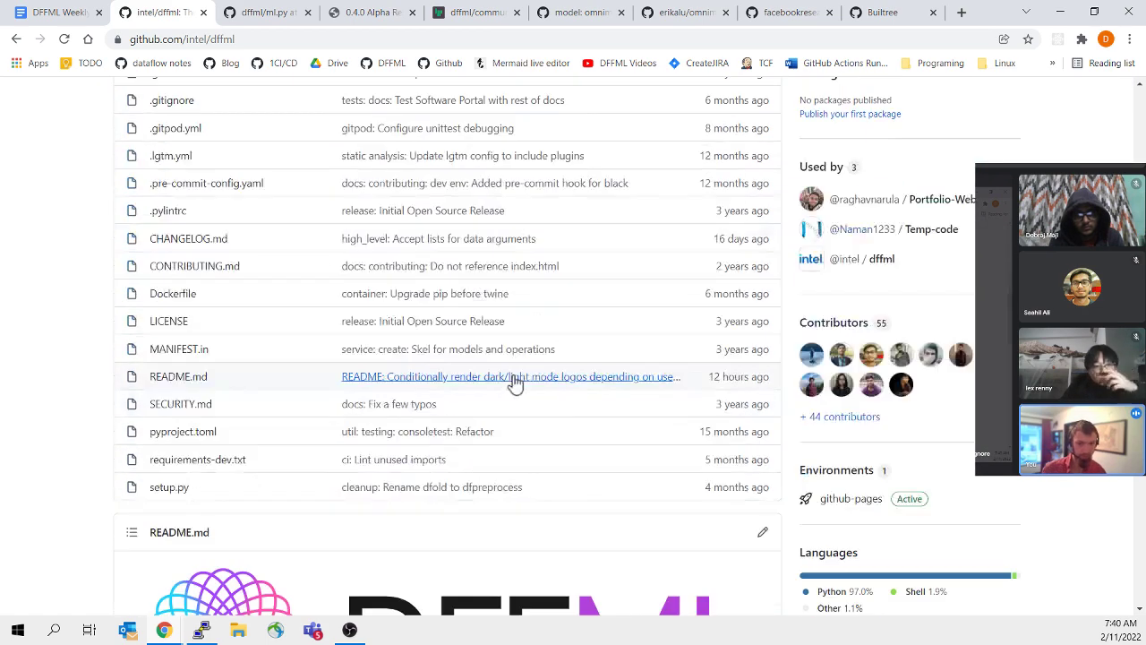
pyautogui.scroll(-4, 515, 381)
pyautogui.scroll(4, 512, 373)
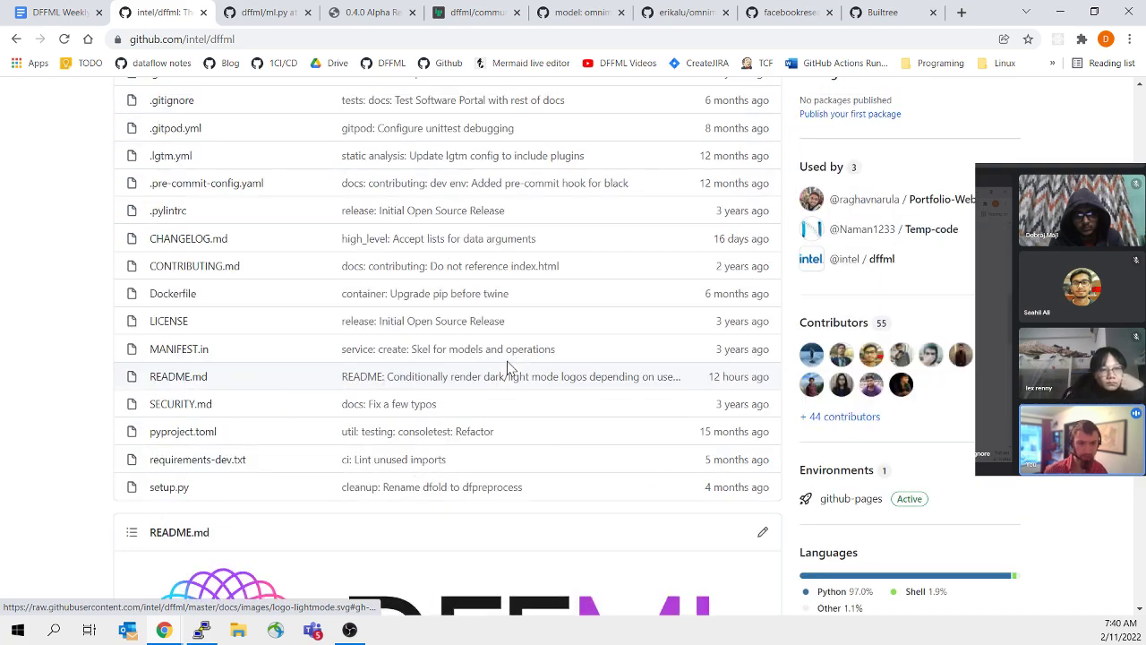
pyautogui.scroll(-5, 507, 367)
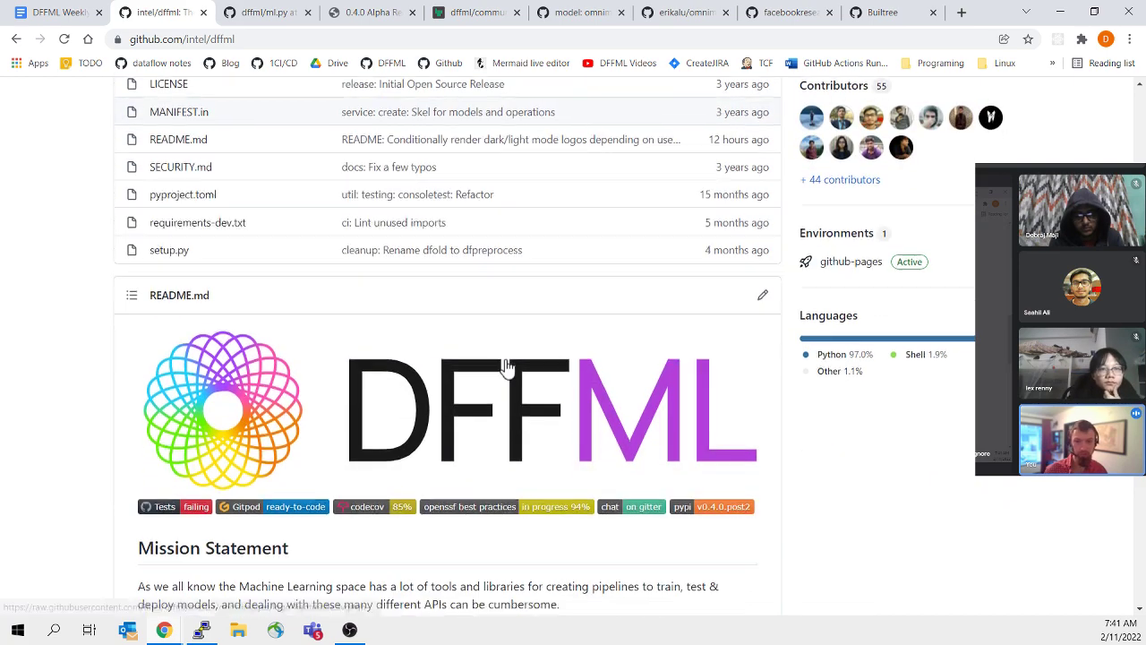
pyautogui.scroll(-3, 507, 367)
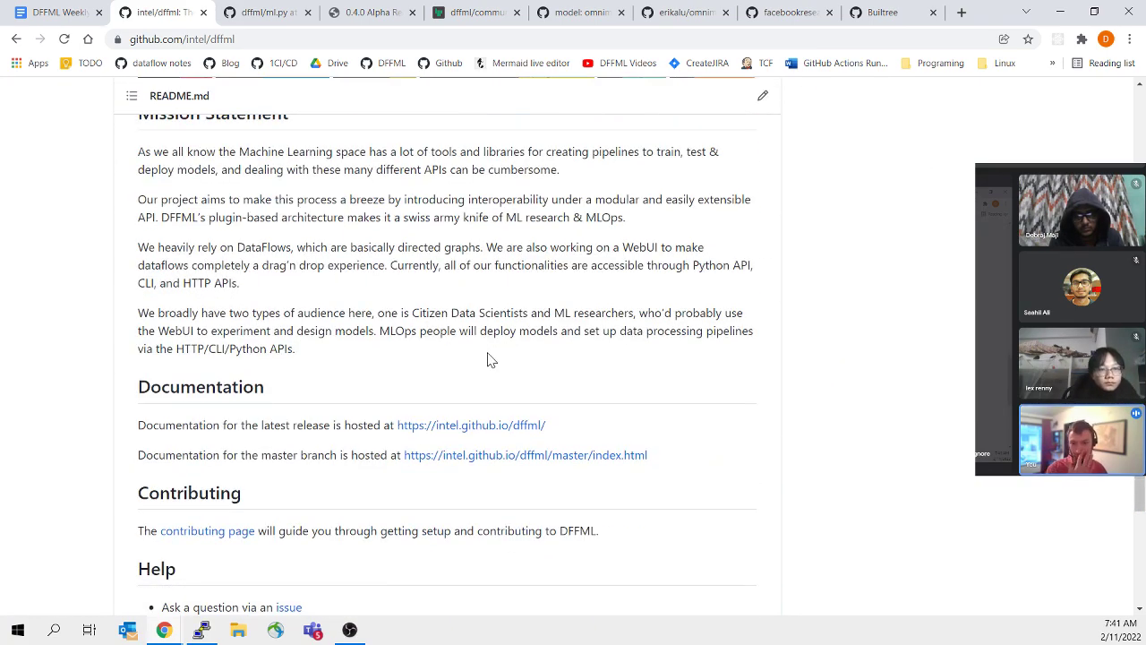
pyautogui.scroll(-2, 496, 297)
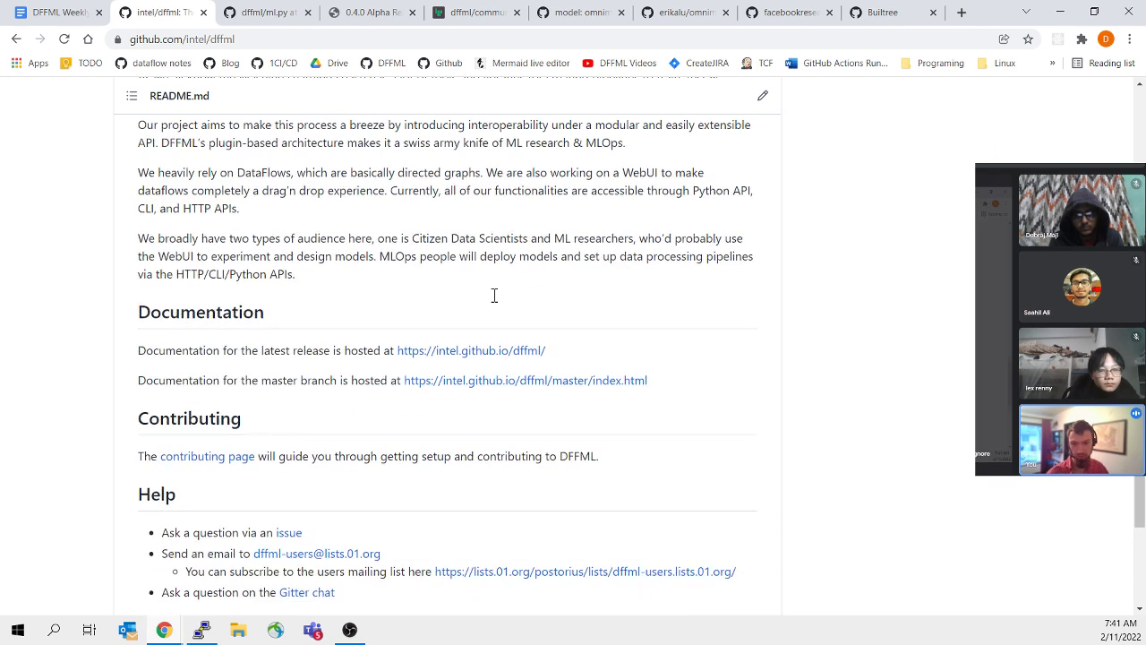
# Step: Compare the Builtree page with the mission statement in the DFFML README, and return to the meeting minutes
pyautogui.click(874, 12)
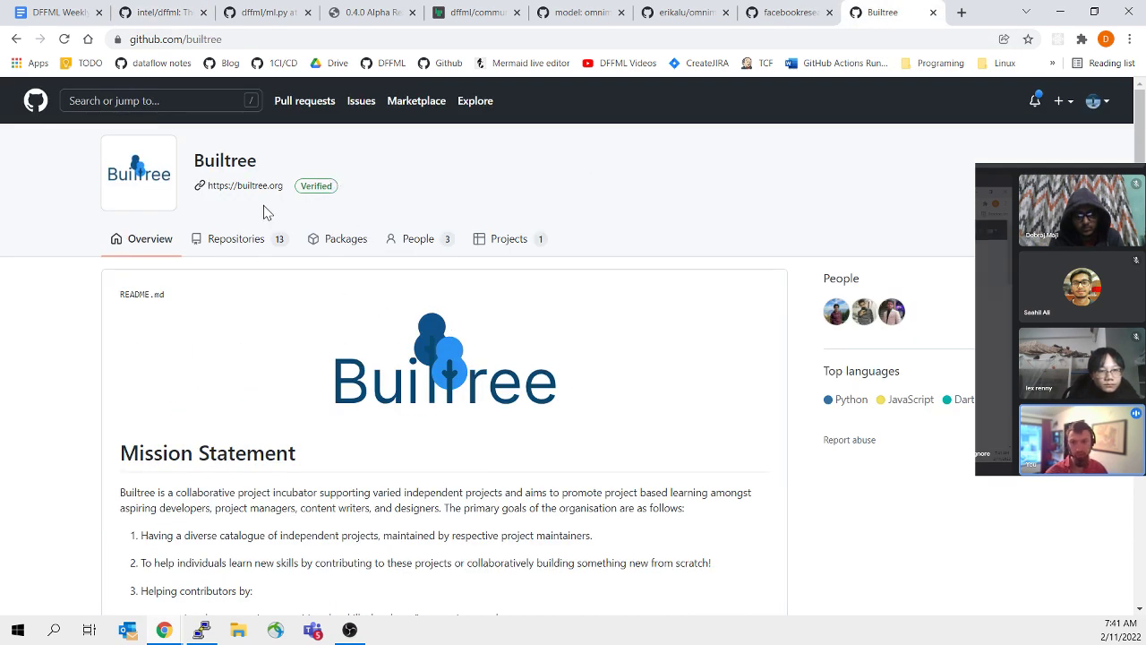
pyautogui.click(194, 11)
pyautogui.scroll(3, 574, 288)
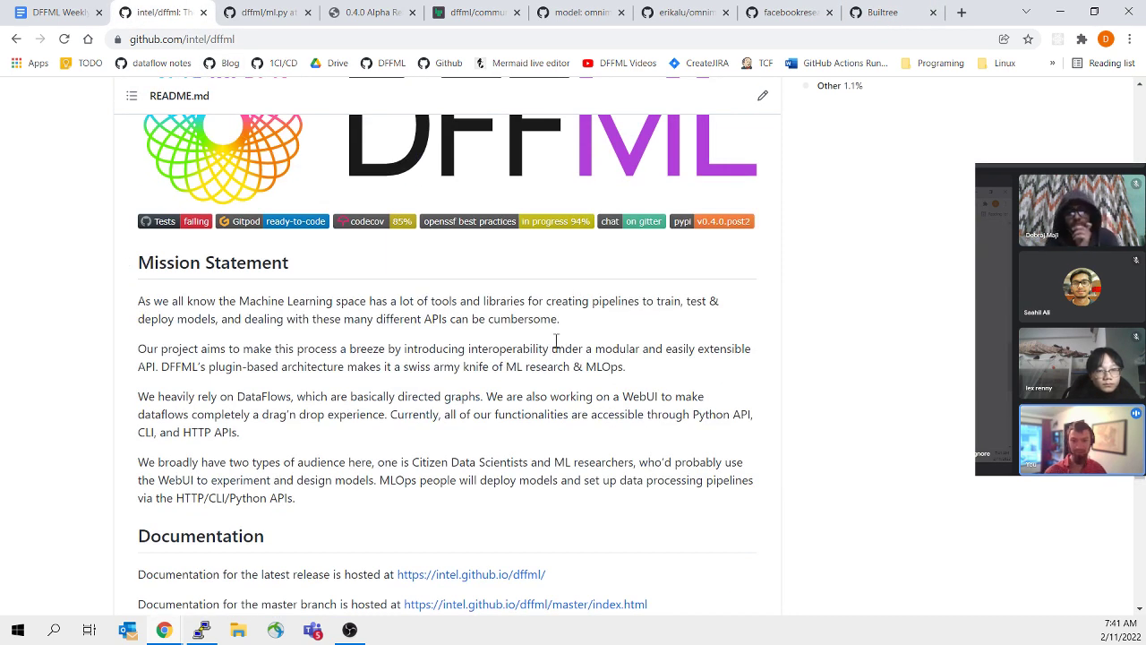
pyautogui.scroll(2, 556, 342)
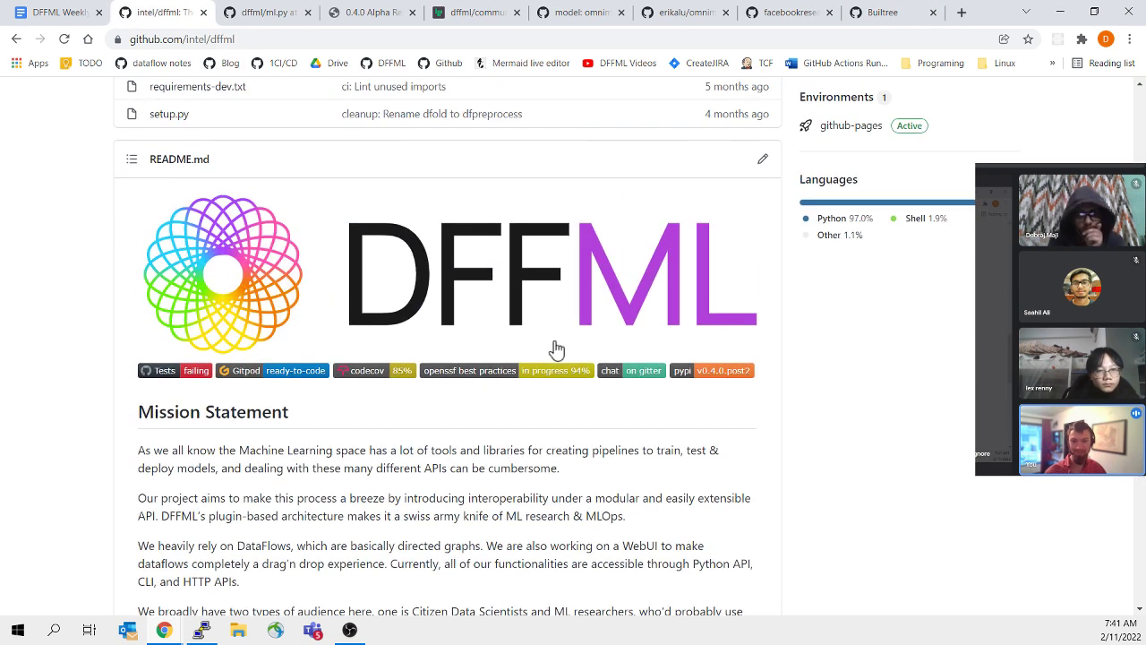
pyautogui.click(79, 9)
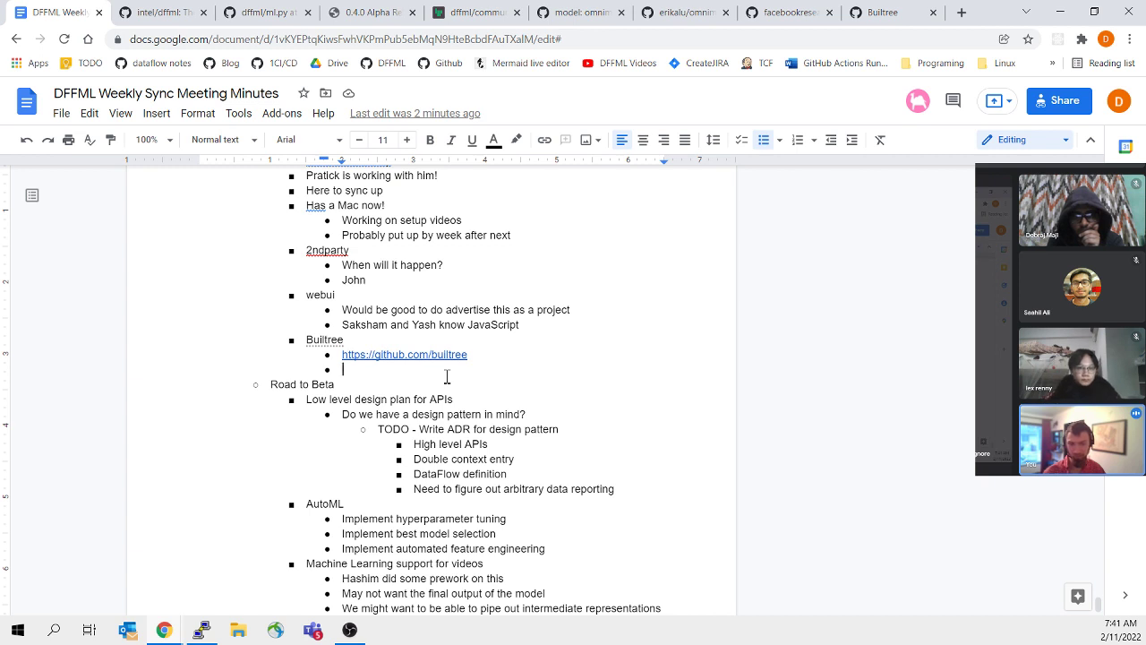
# Step: Add the note "They need to figure out their governance docs" in the empty sub-bullet under Builtree and start another sub-bullet
pyautogui.click(450, 373)
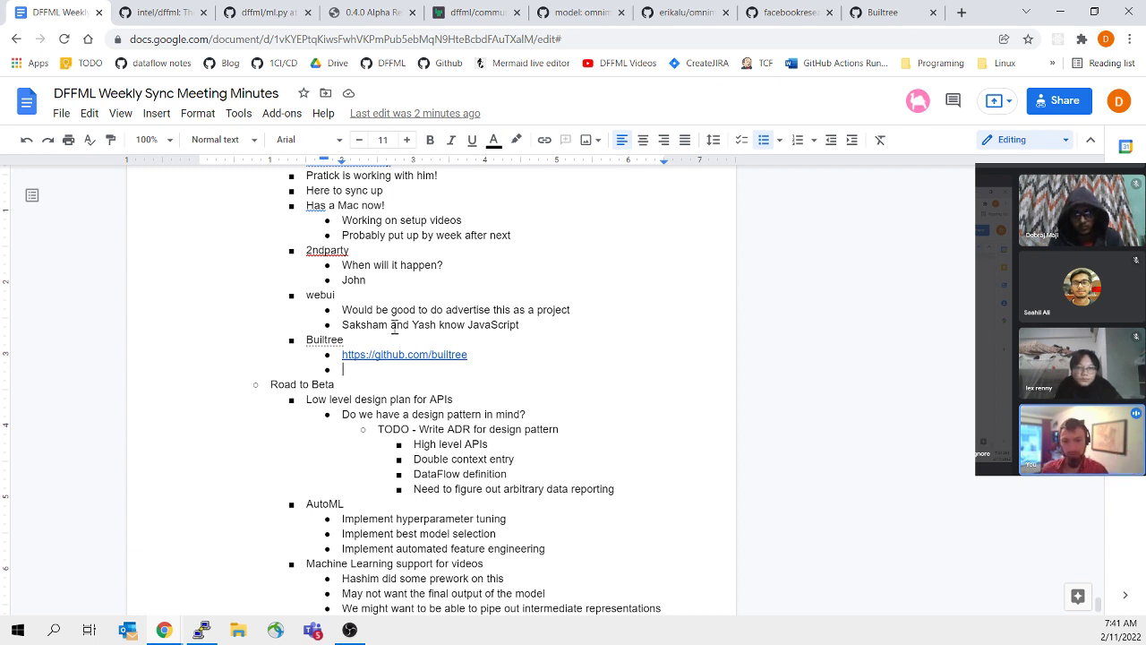
pyautogui.moveTo(385, 355)
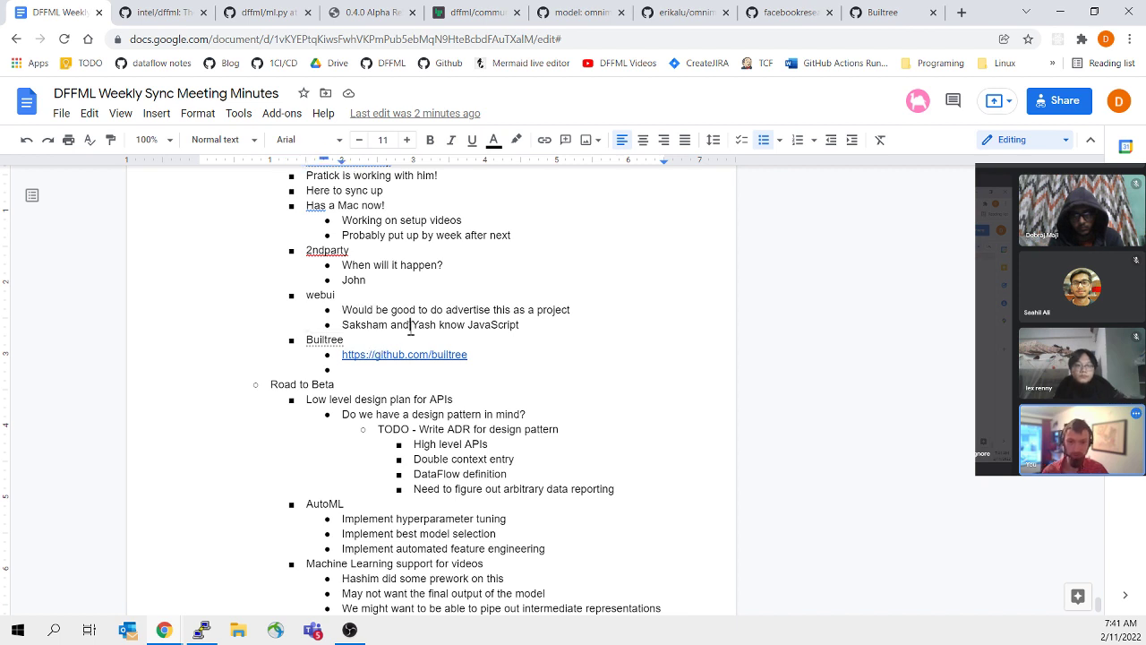
pyautogui.doubleClick(435, 367)
pyautogui.write('The')
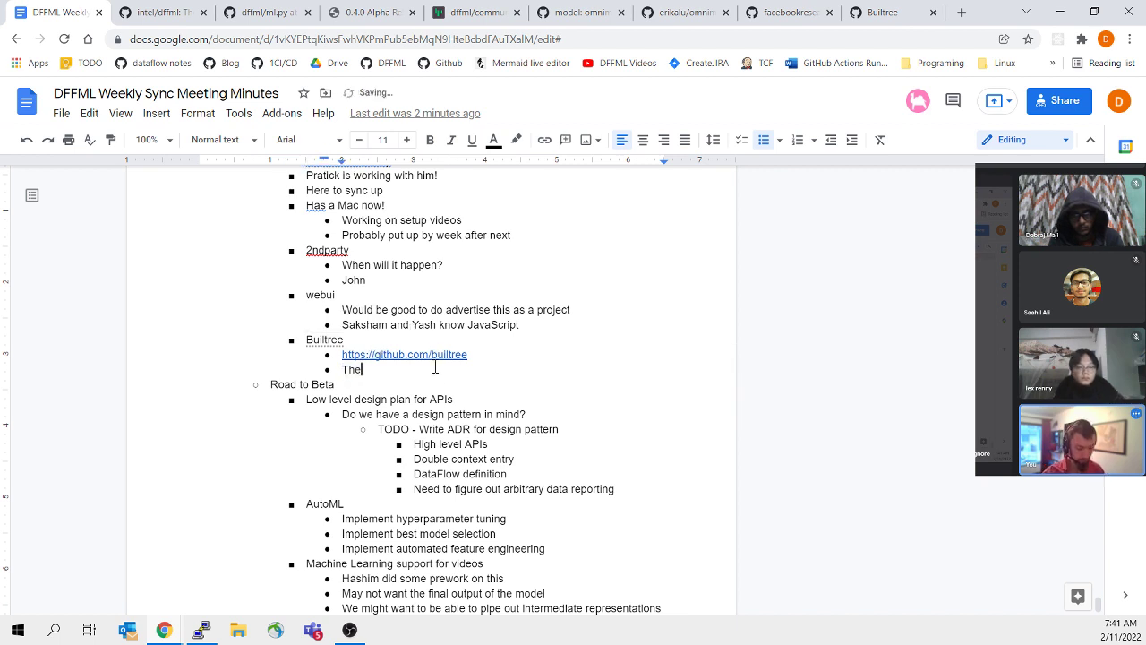
pyautogui.write('y need to figure out')
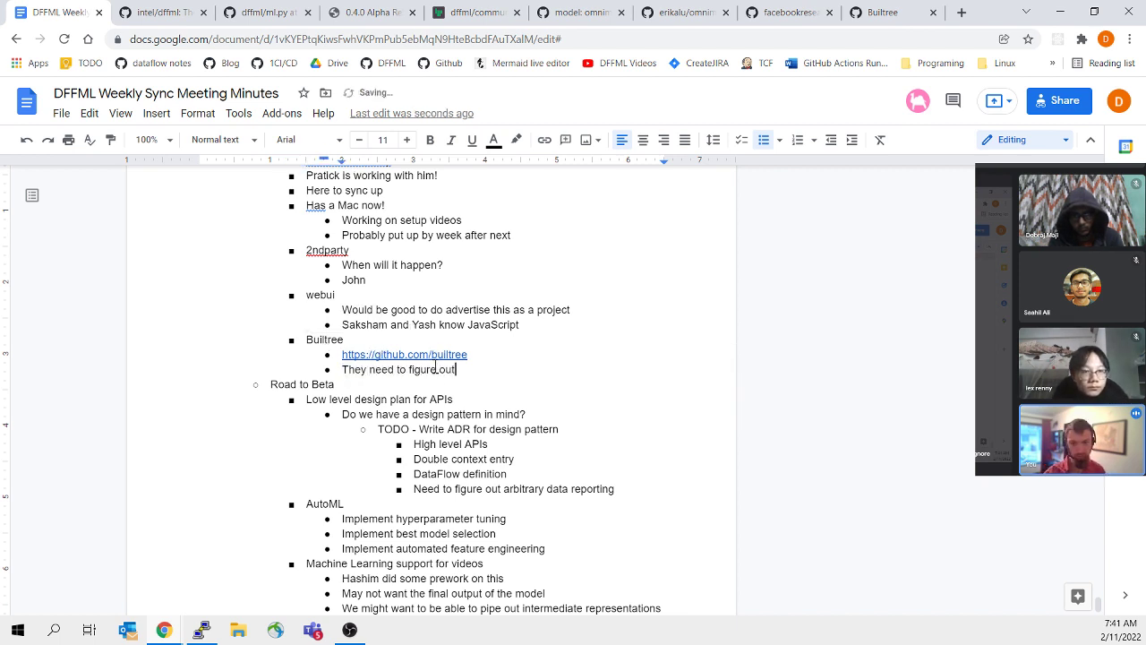
pyautogui.write(' their go')
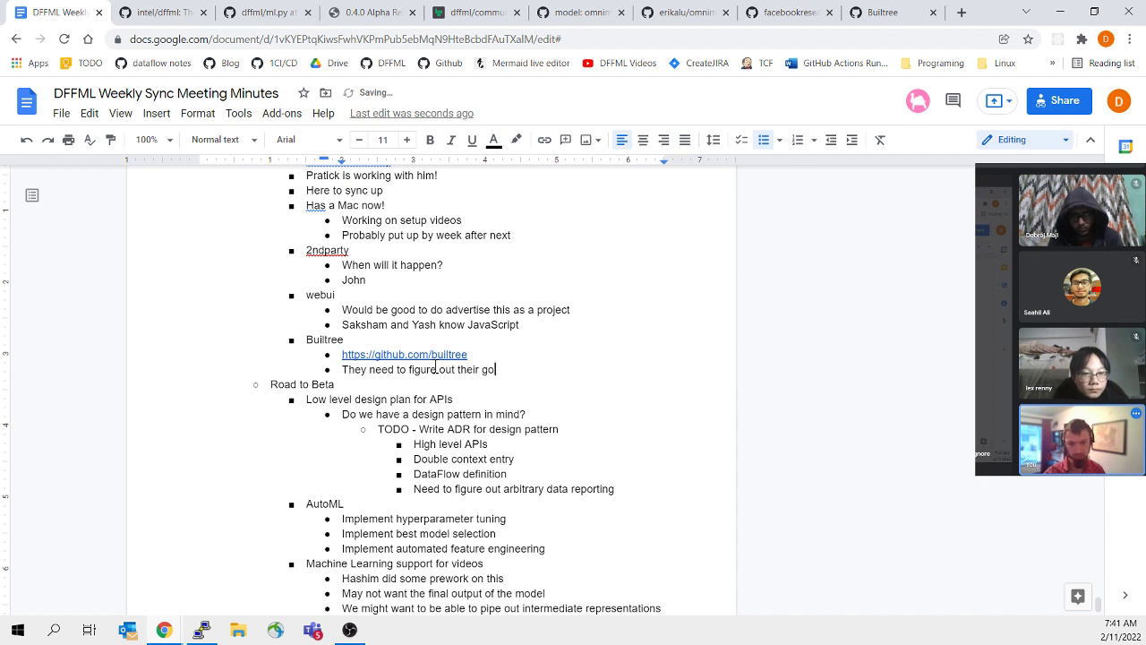
pyautogui.write('vernance docus')
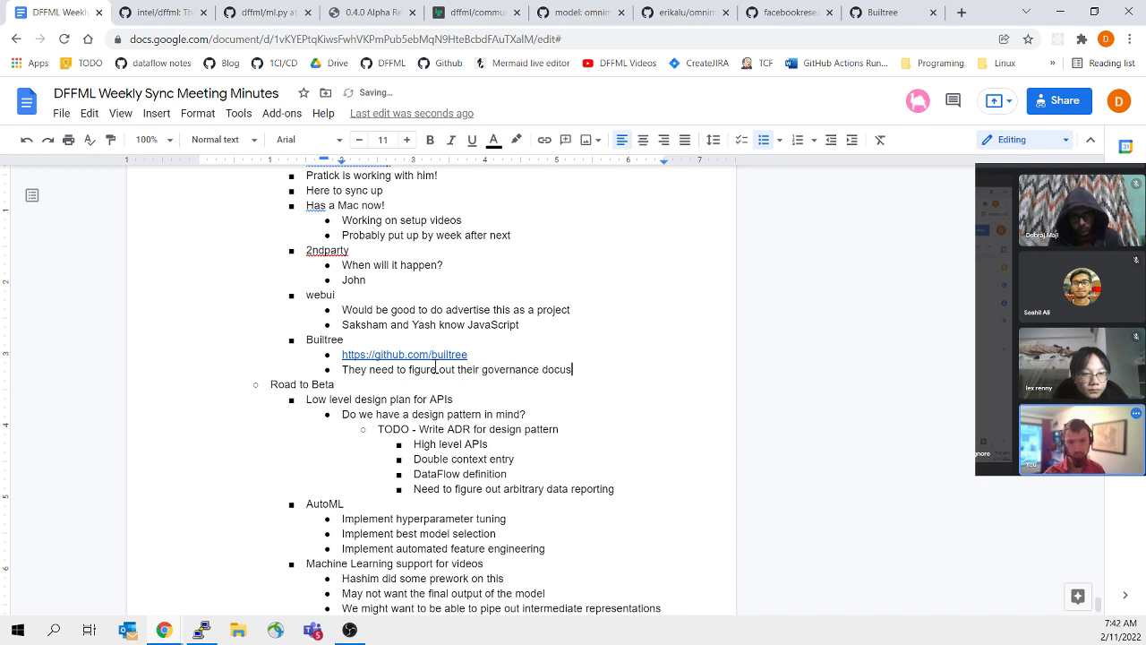
pyautogui.press('Return')
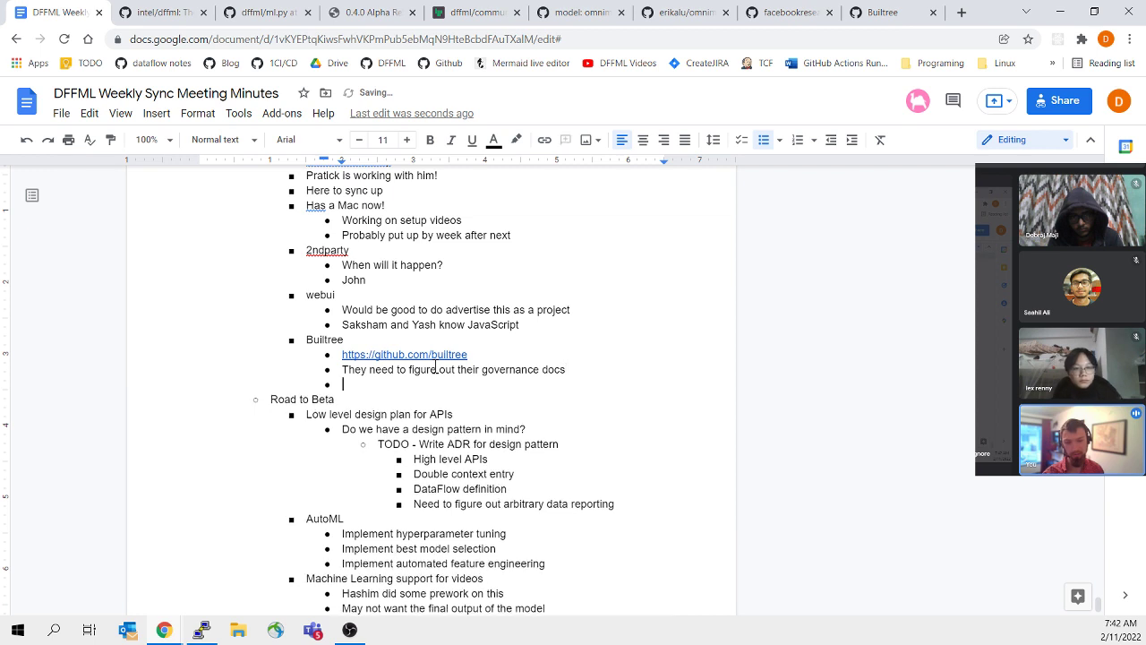